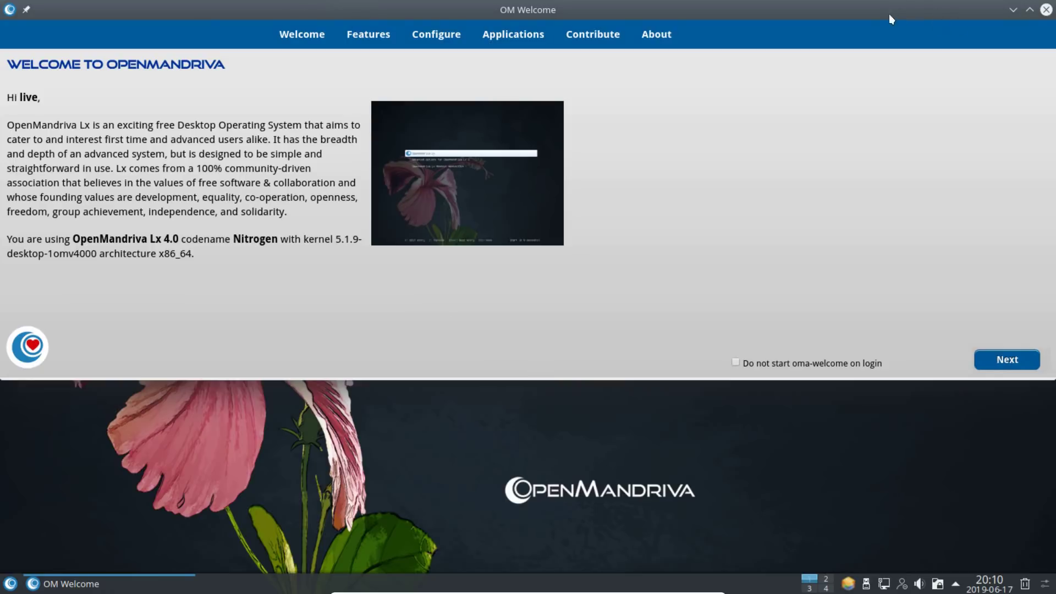
Read the KDE Plasma entry under OM Welcome's Features tab, then close the welcome window
drag(848, 12, 855, 75)
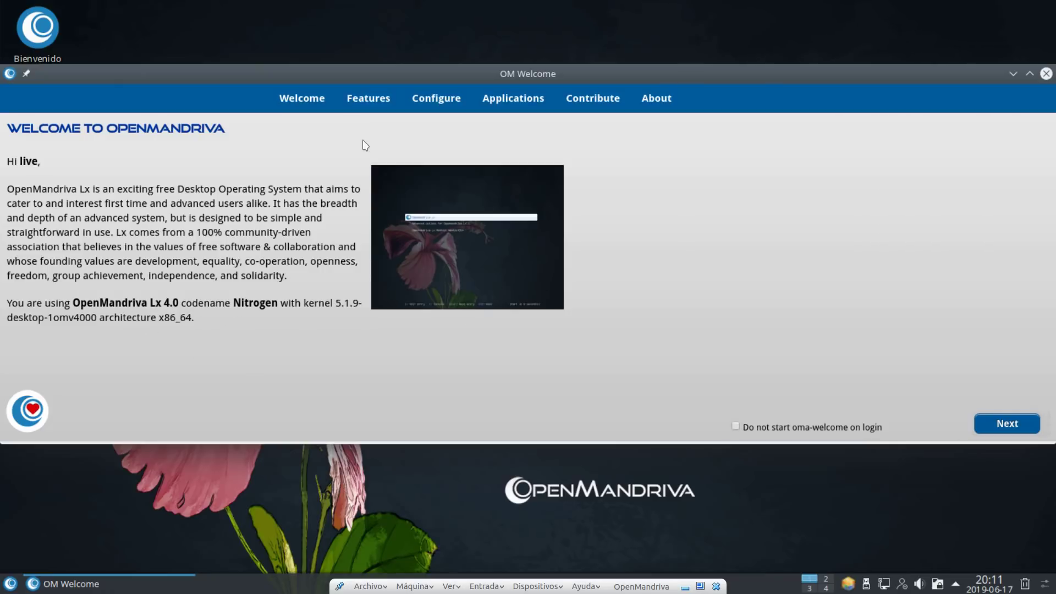
click(368, 104)
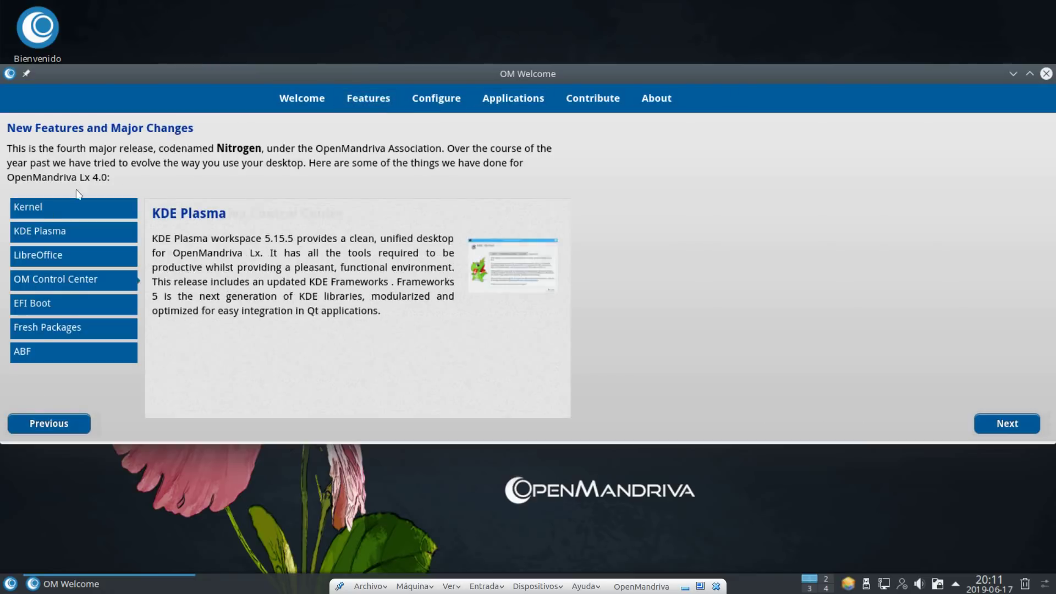
click(67, 208)
click(60, 231)
click(1047, 73)
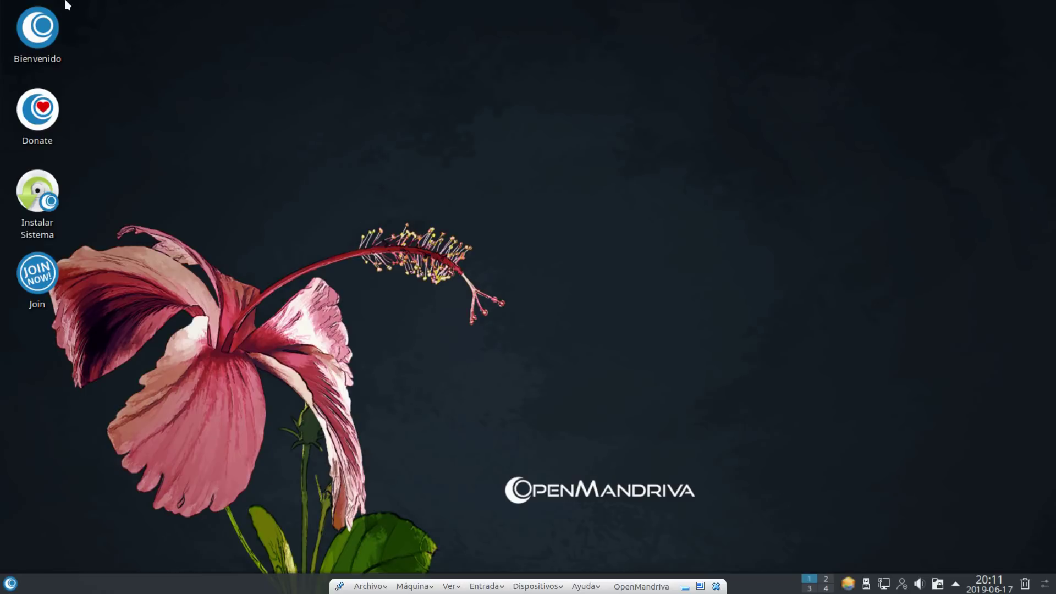
Launch Instalar Sistema from the desktop and move the installer window up and left
click(24, 192)
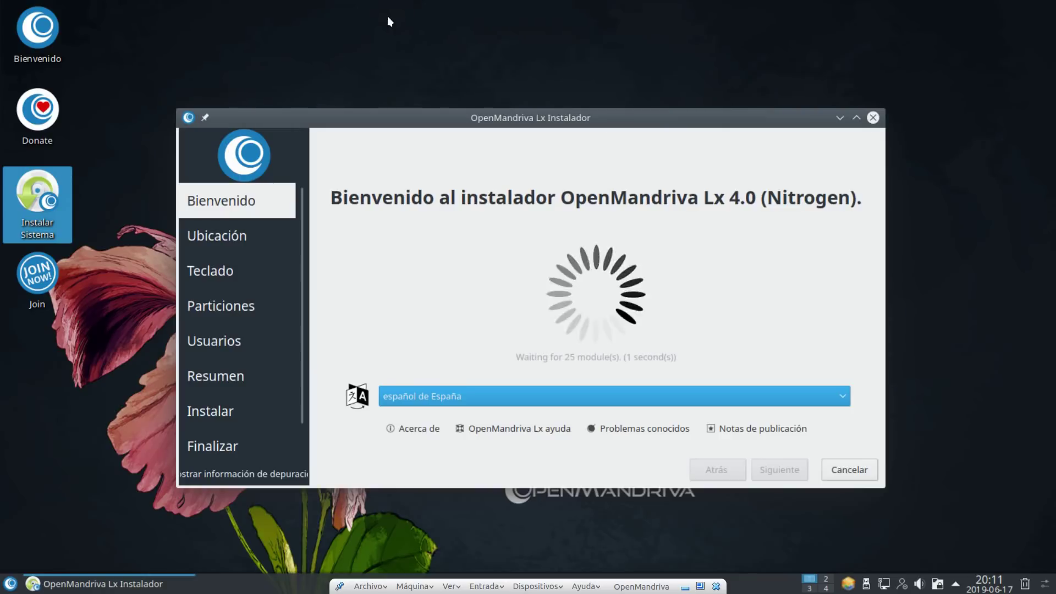
drag(420, 118, 408, 71)
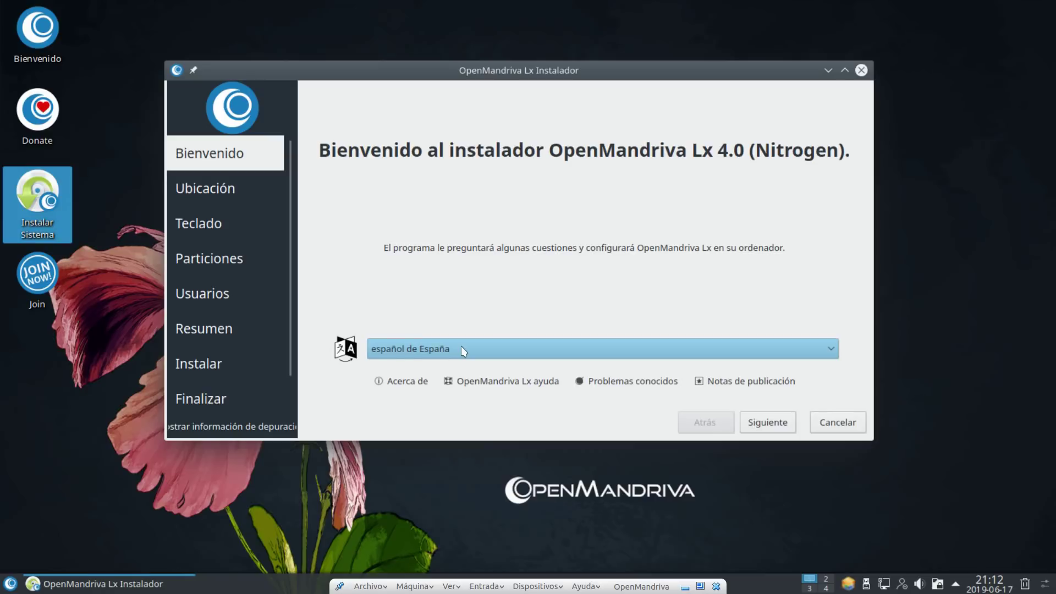
Confirm español de España as the installer language and advance to the Ubicación page
click(830, 350)
scroll(556, 469, down, 2)
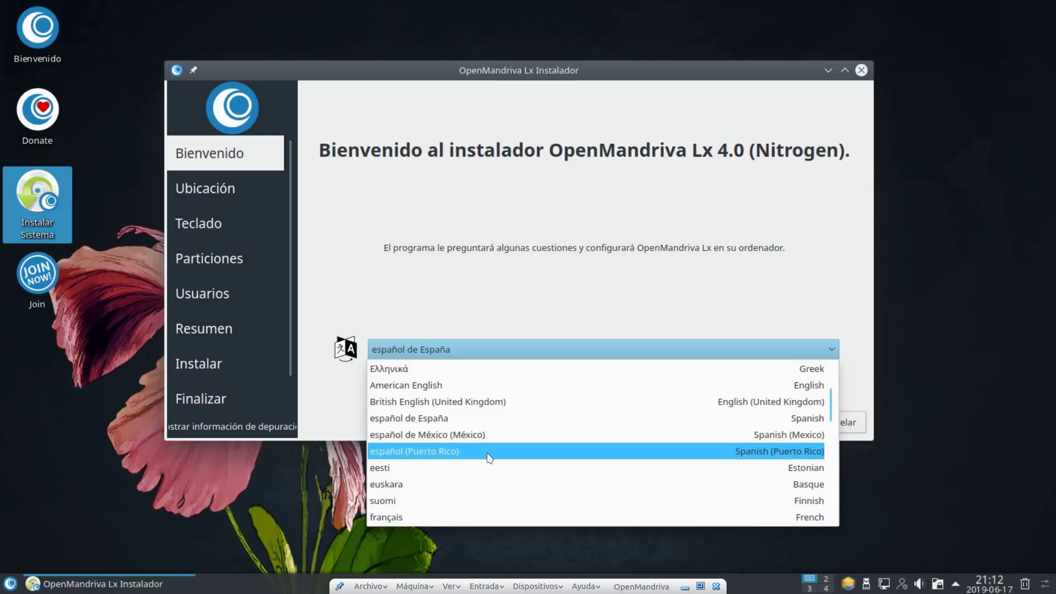
click(476, 415)
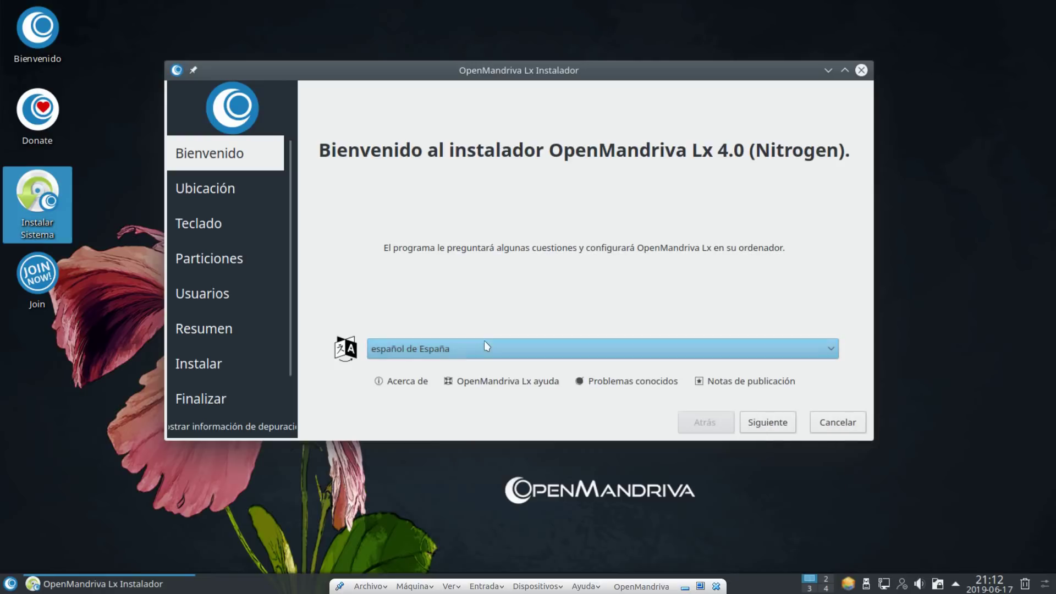
click(768, 422)
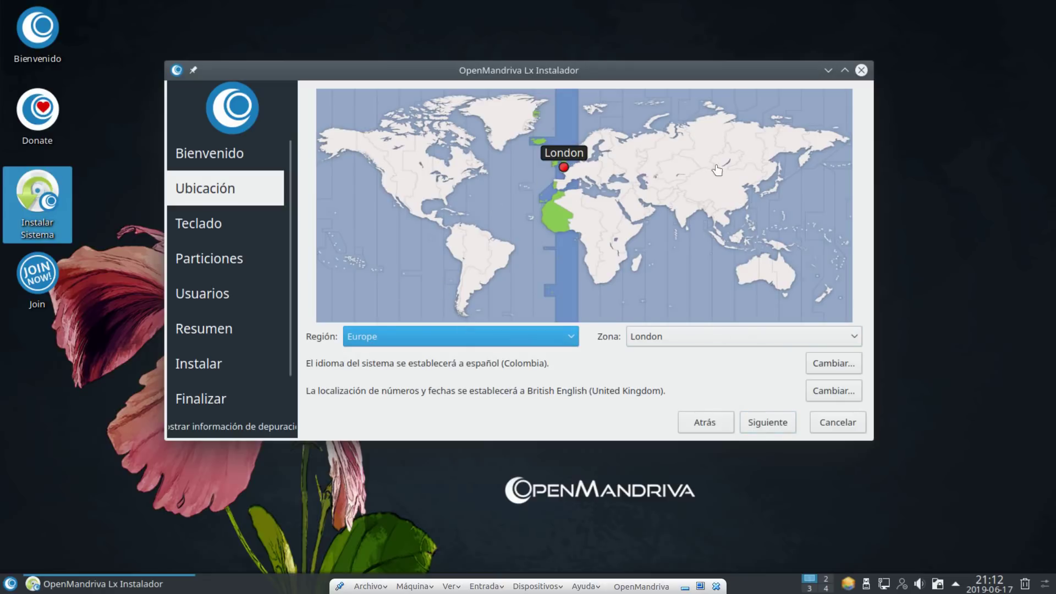
Pick Colombia on the world map for the America/Bogota time zone, then continue
click(452, 238)
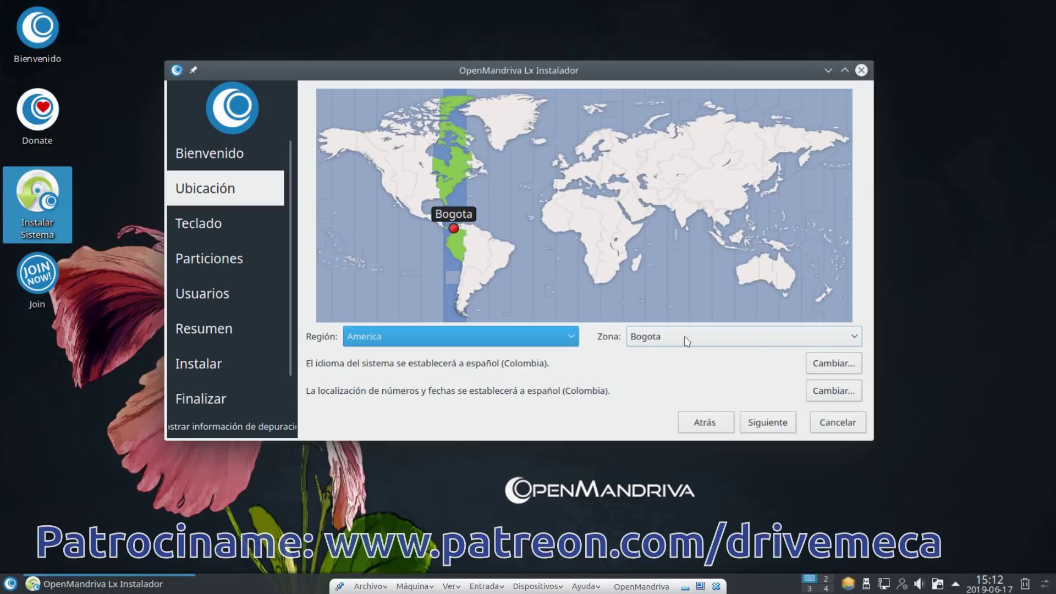
click(374, 340)
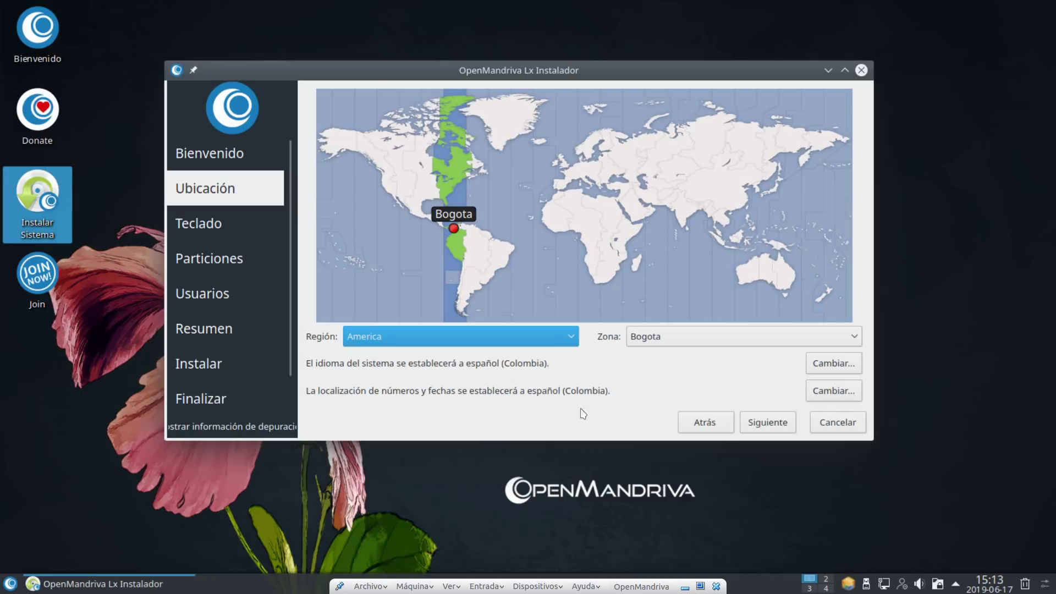
click(774, 421)
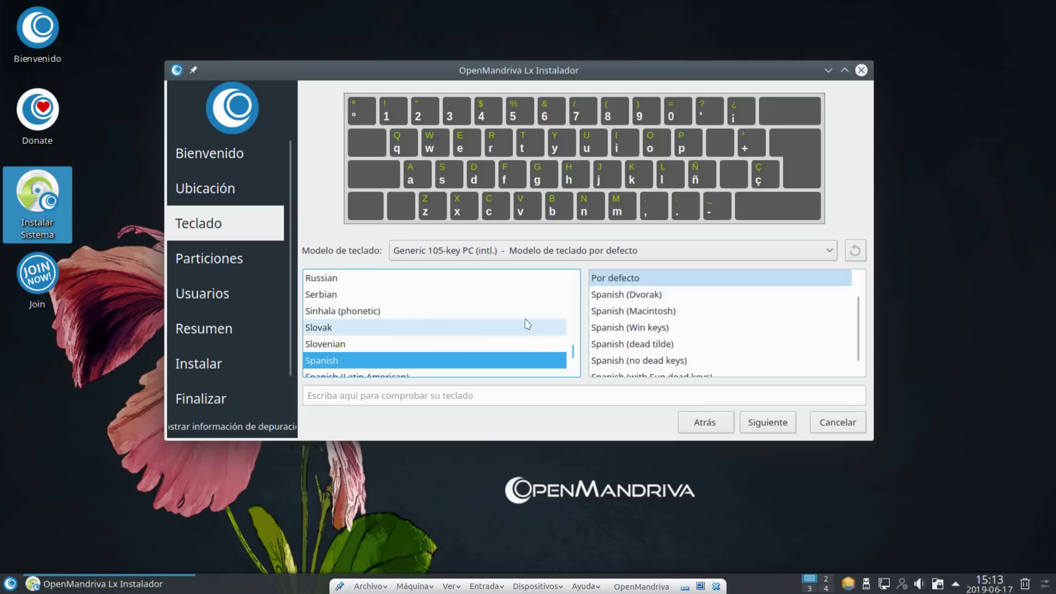
Select the Spanish (Latin American) layout, test it by typing ñ, then continue
scroll(502, 305, down, 1)
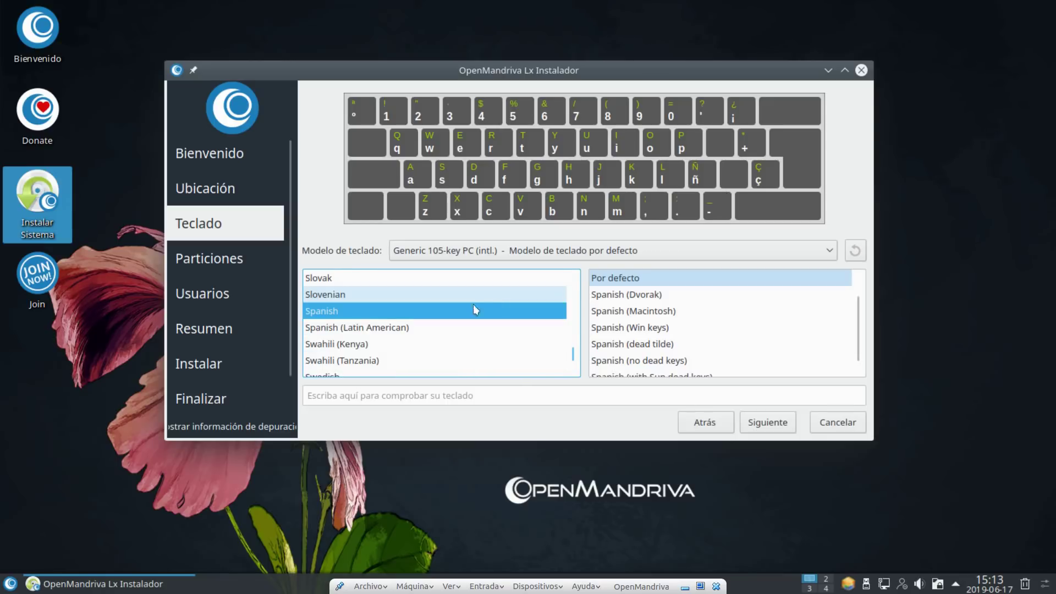
click(331, 330)
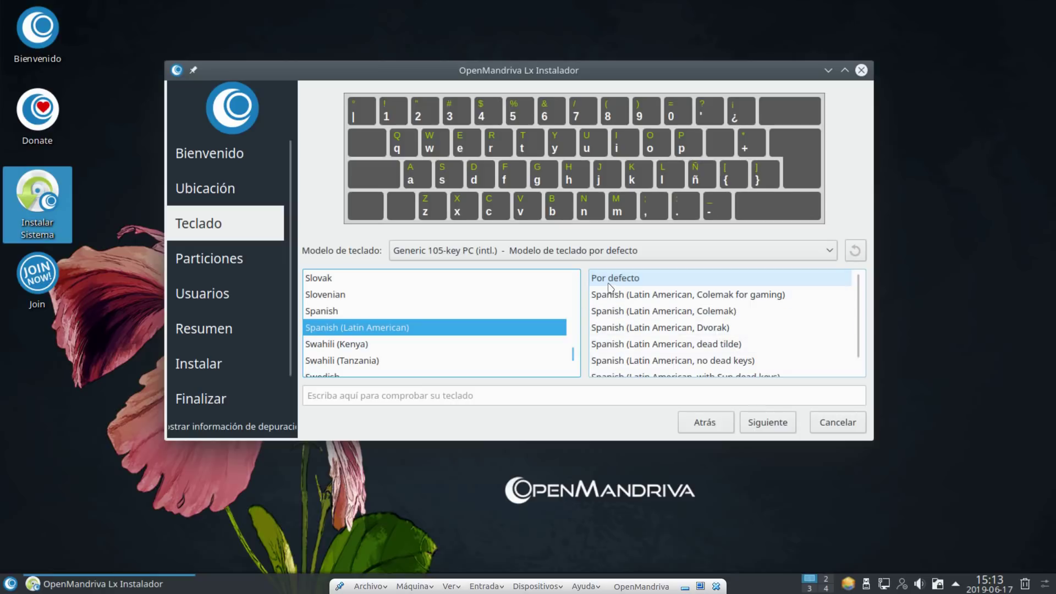
click(474, 396)
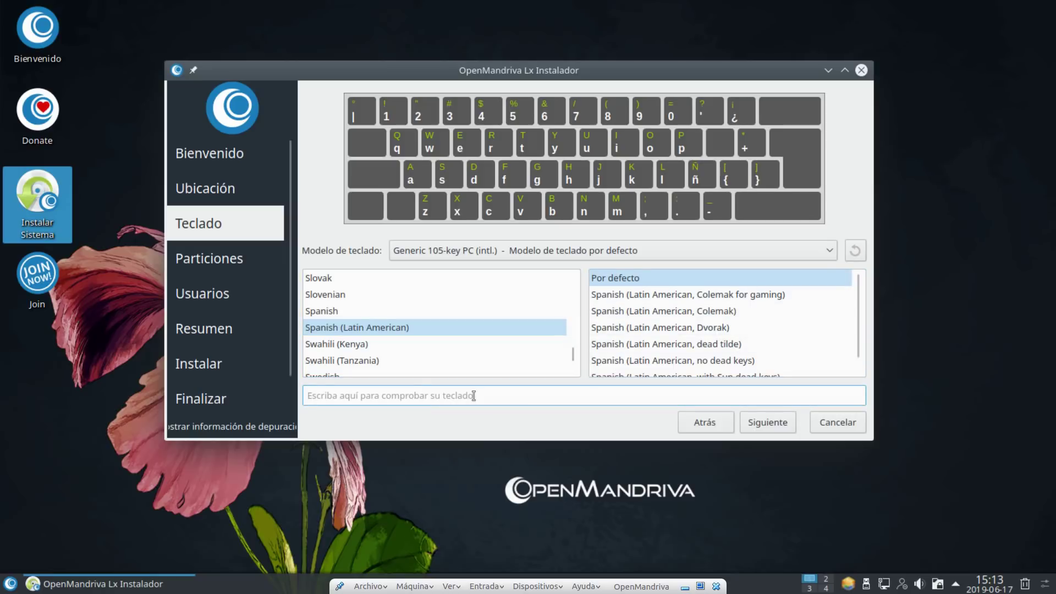
text(ñññññ)
key(BackSpace)
key(BackSpace)
key(BackSpace)
key(BackSpace)
click(764, 424)
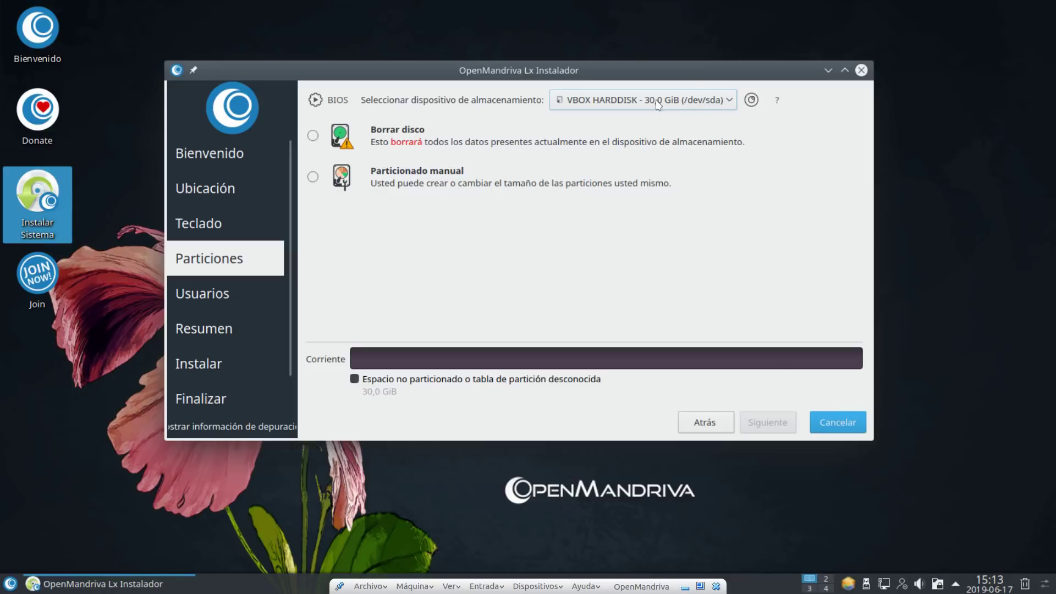
click(729, 103)
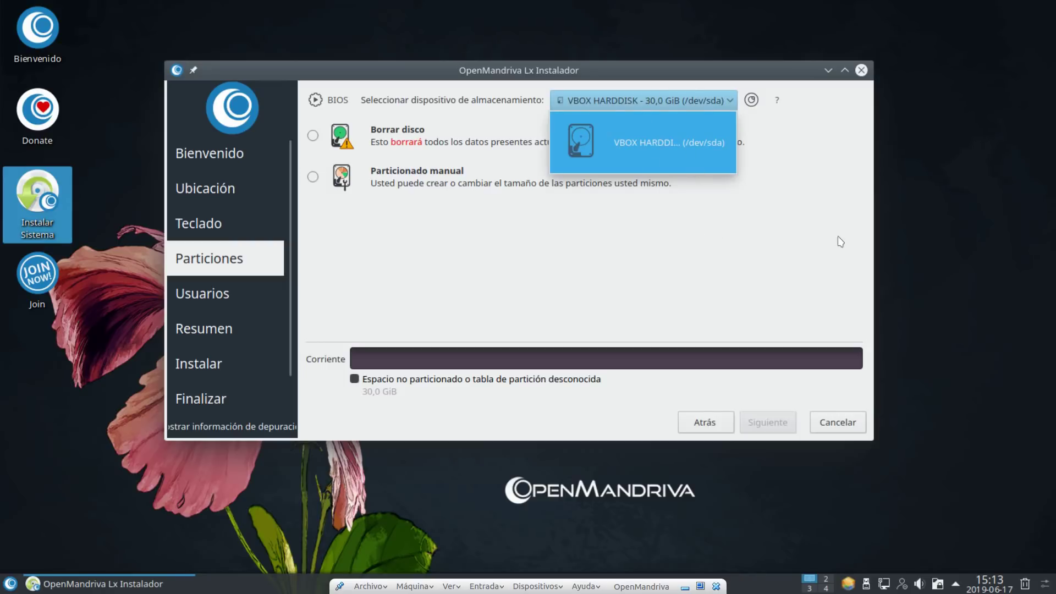
click(816, 274)
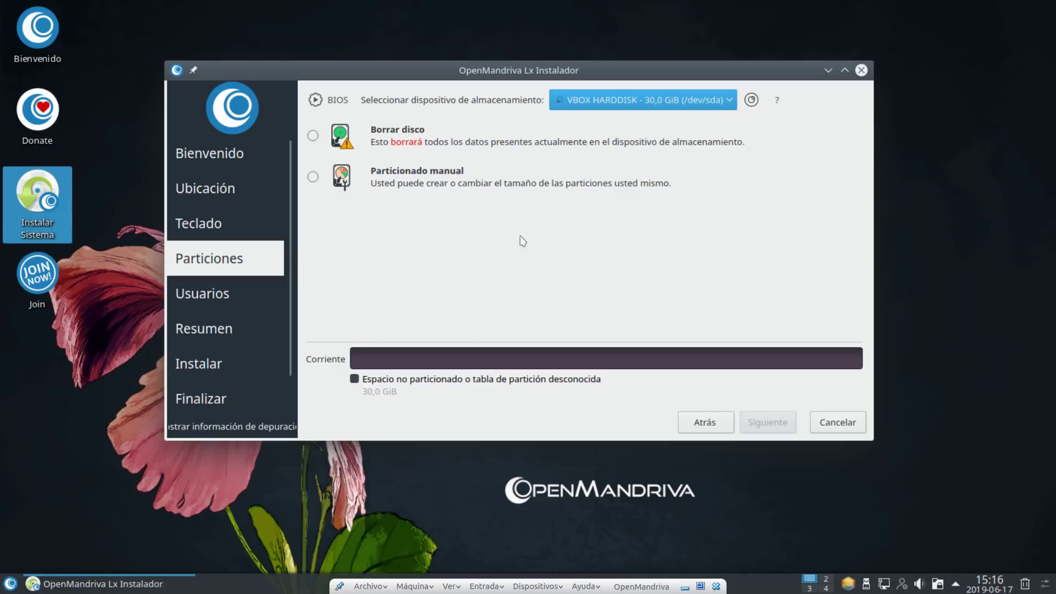
Choose Particionado manual and proceed to the partition editor
click(313, 178)
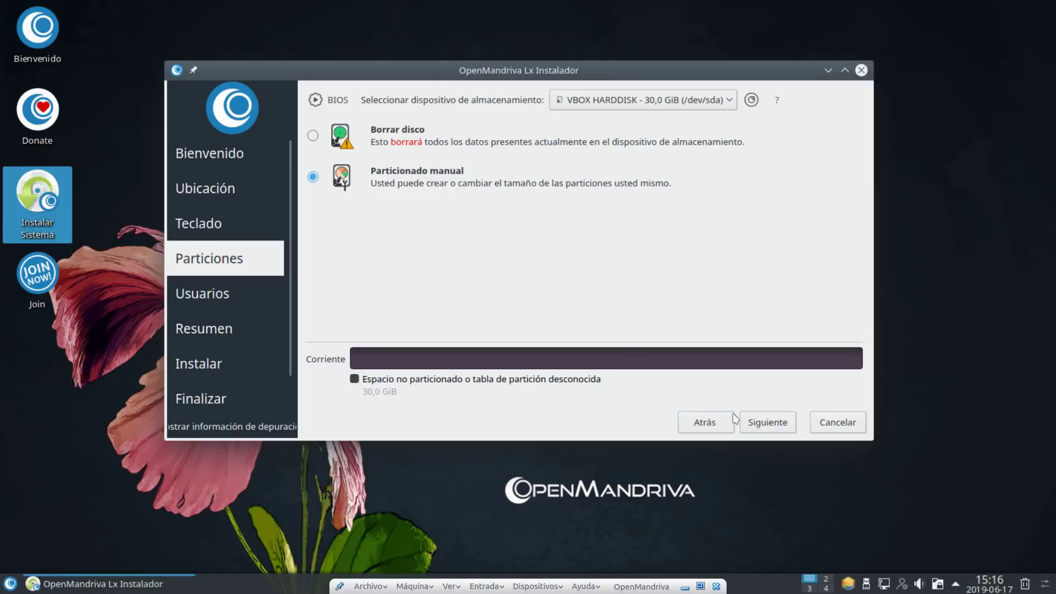
click(774, 425)
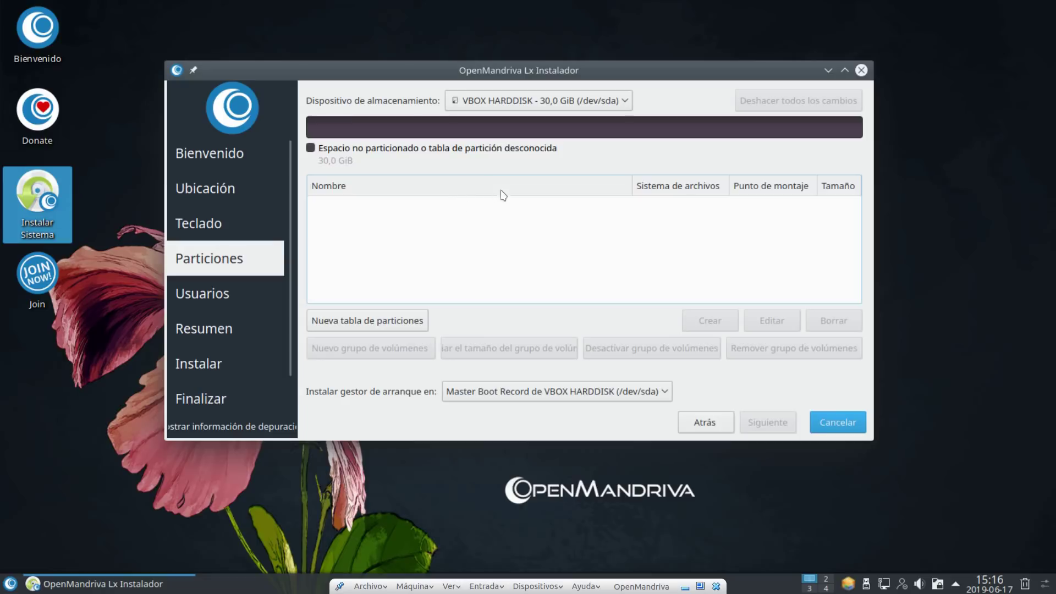
Create a new GUID (GPT) partition table on the 30,0 GiB VBOX HARDDISK
click(375, 322)
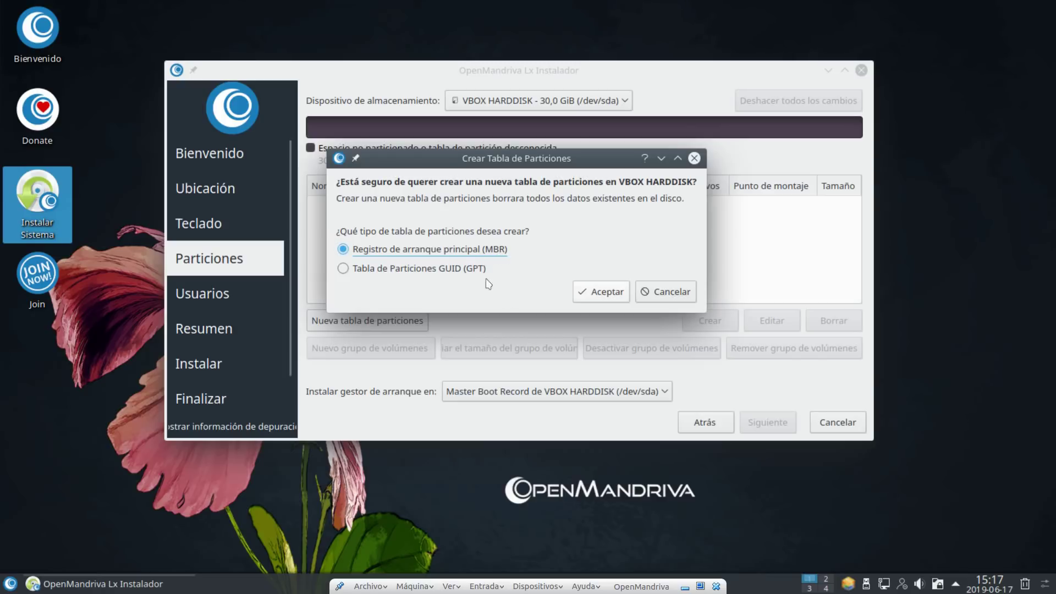
click(344, 269)
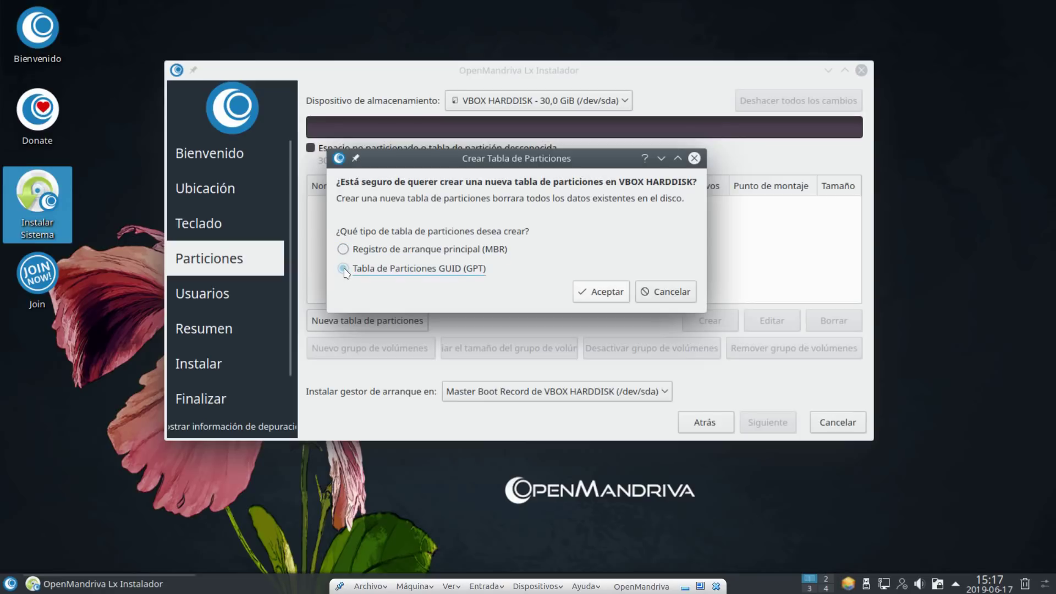
click(605, 292)
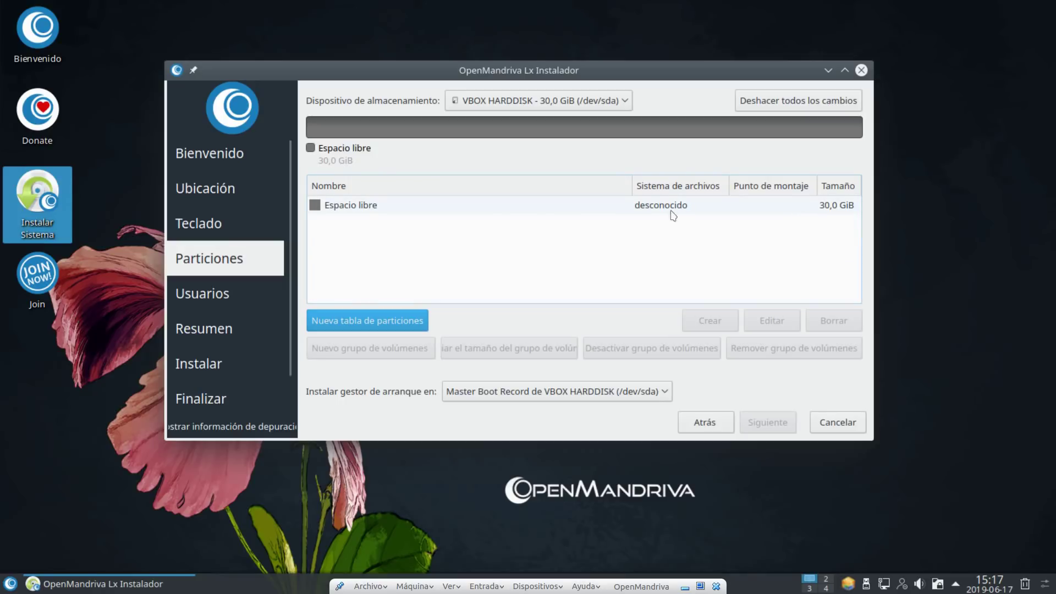
Select the 30 GiB Espacio libre row and open Crear partición for it
click(374, 207)
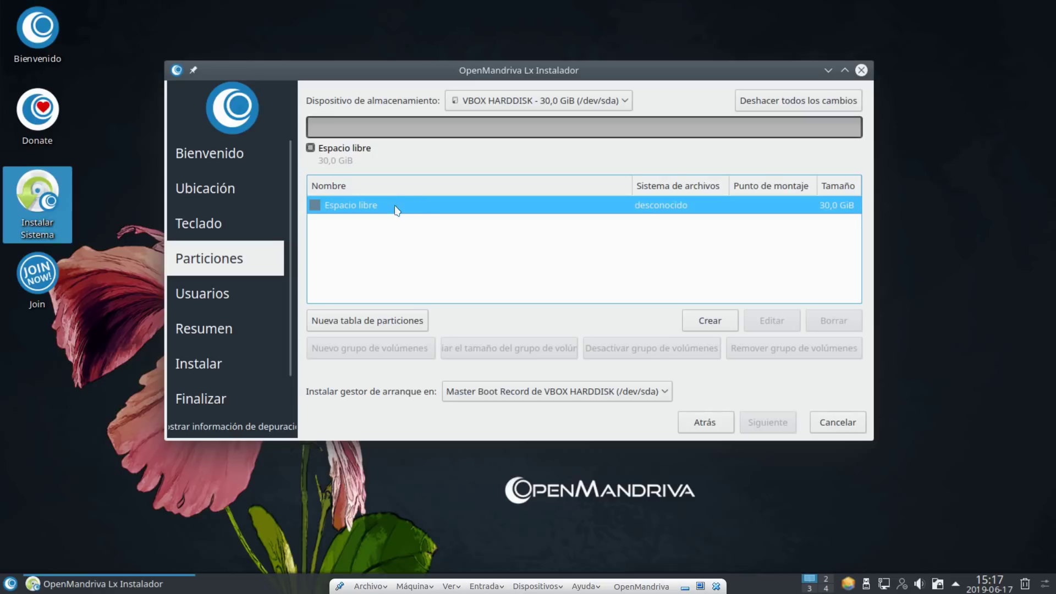
click(730, 325)
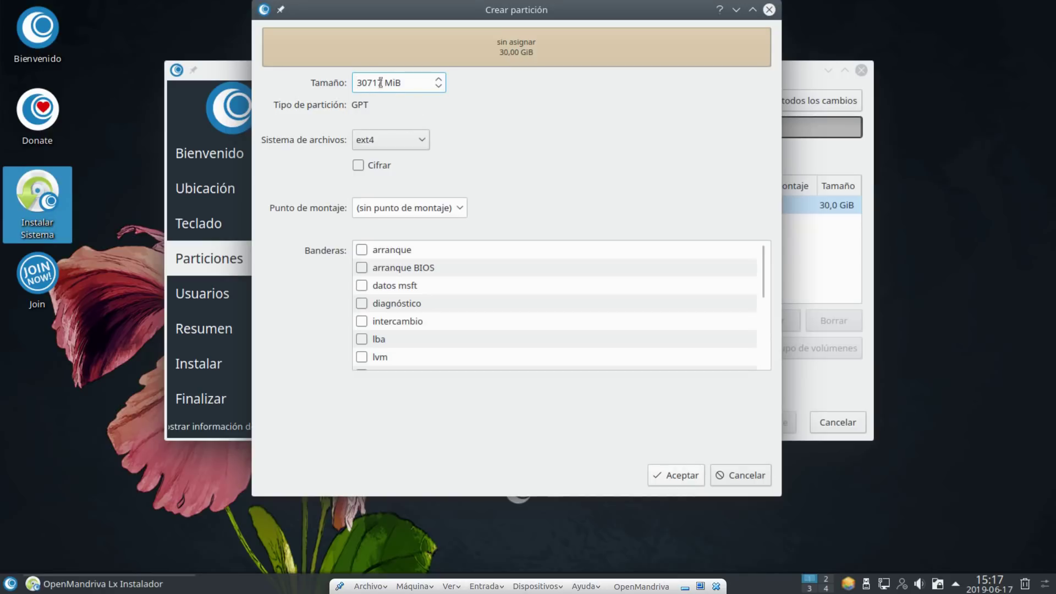
Create a 21000 MiB ext4 partition with mount point /
drag(381, 82, 343, 83)
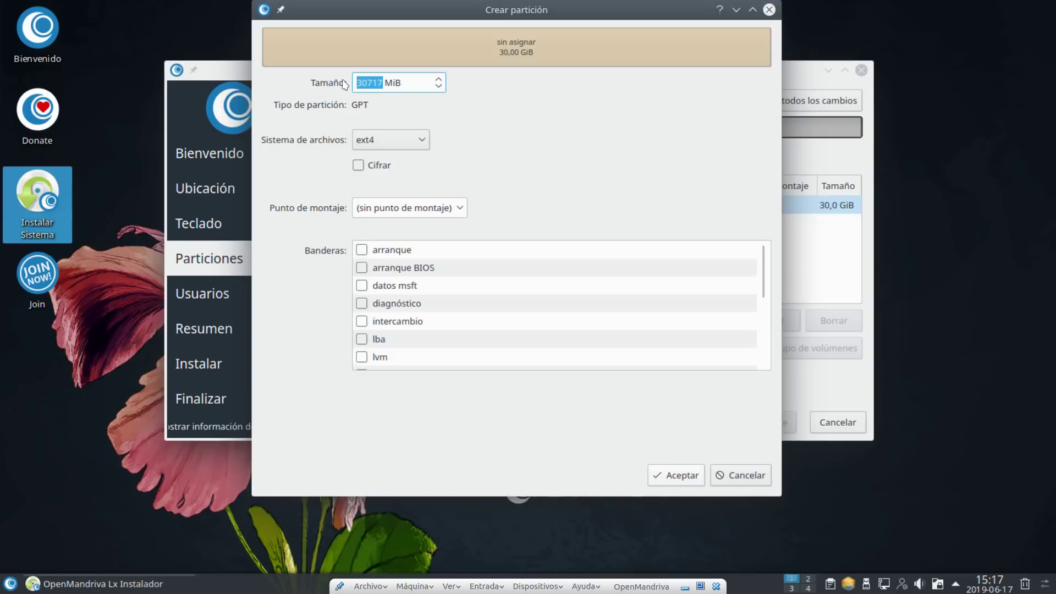
text(21000)
click(460, 209)
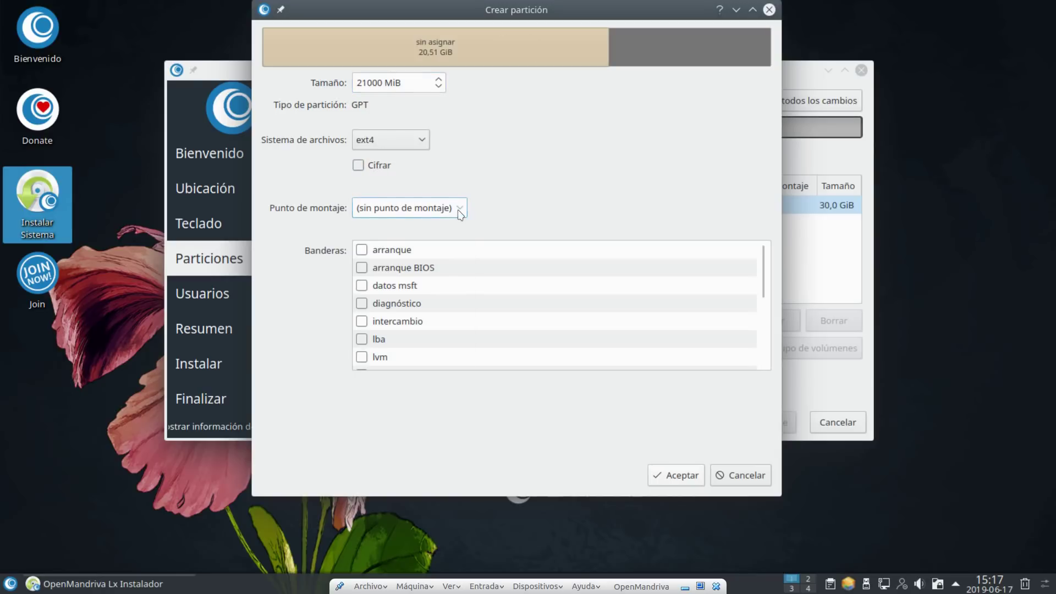
click(460, 209)
click(386, 243)
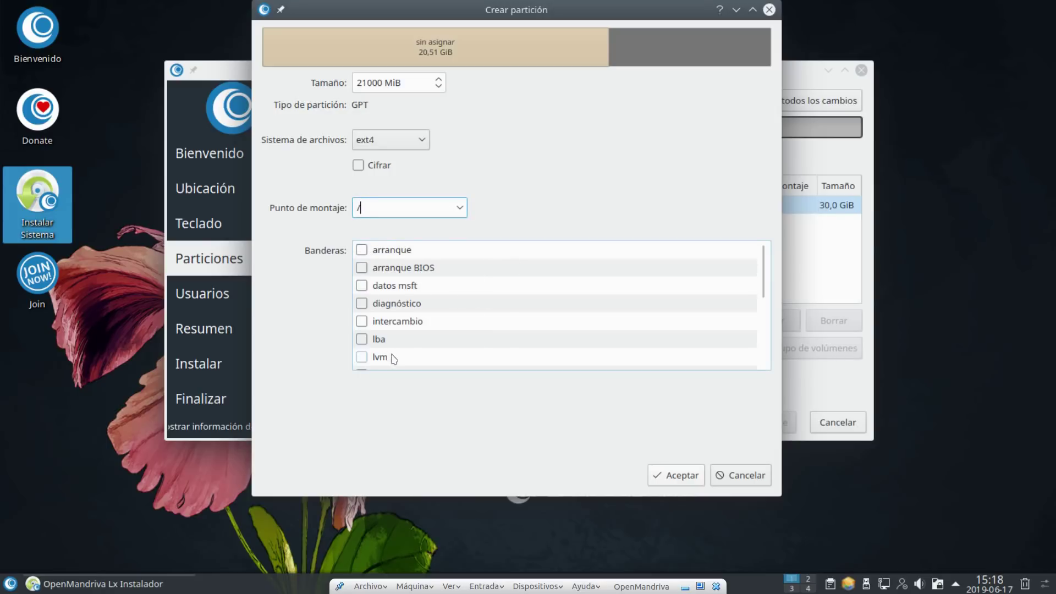
scroll(406, 345, down, 3)
scroll(405, 344, up, 3)
click(675, 474)
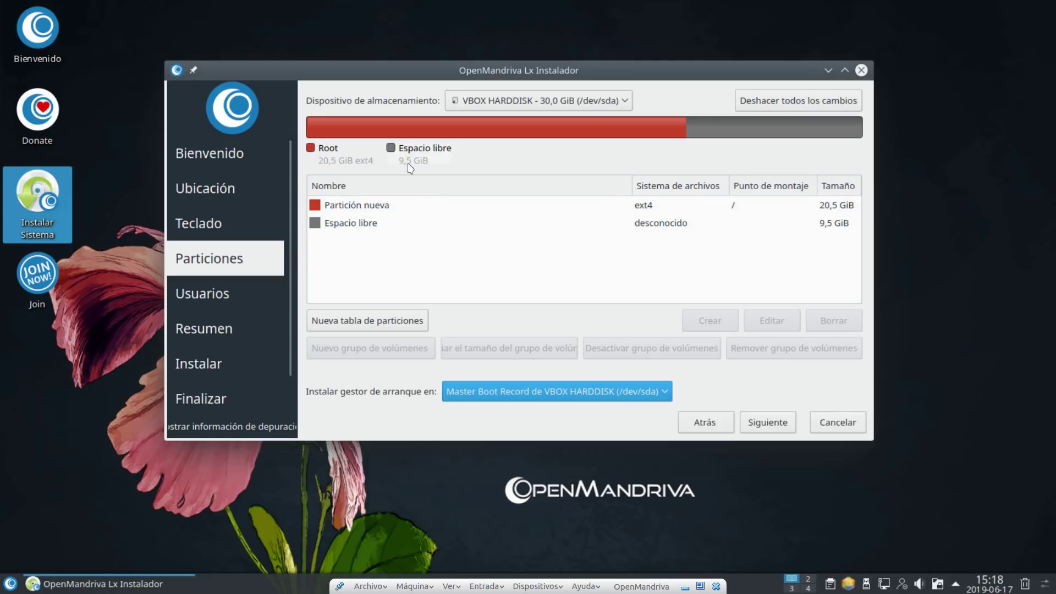
Create a 2048 MiB linuxswap partition flagged intercambio in the 9,5 GiB free space
click(355, 227)
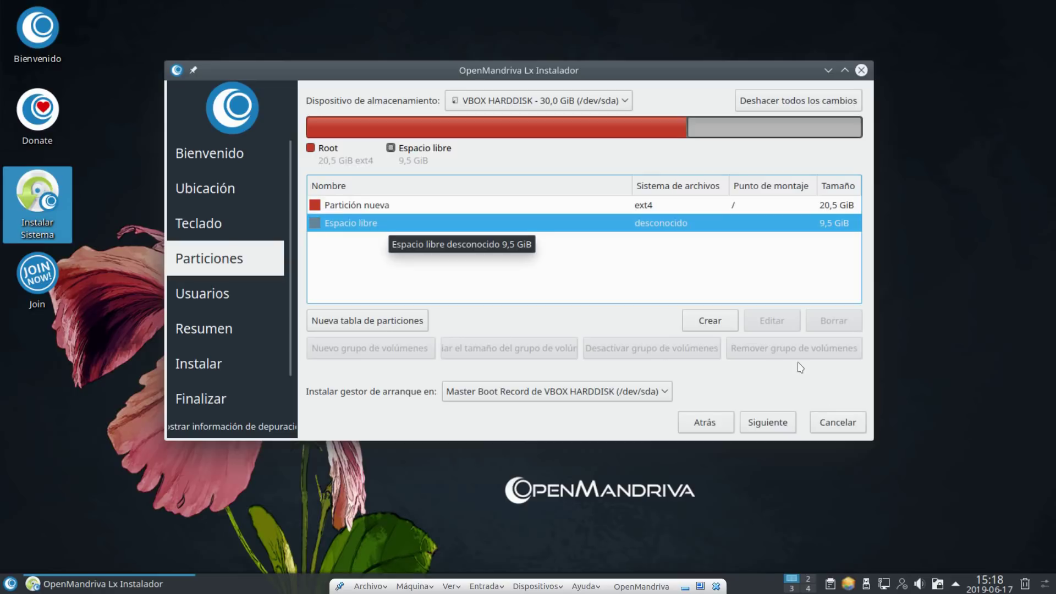
click(731, 321)
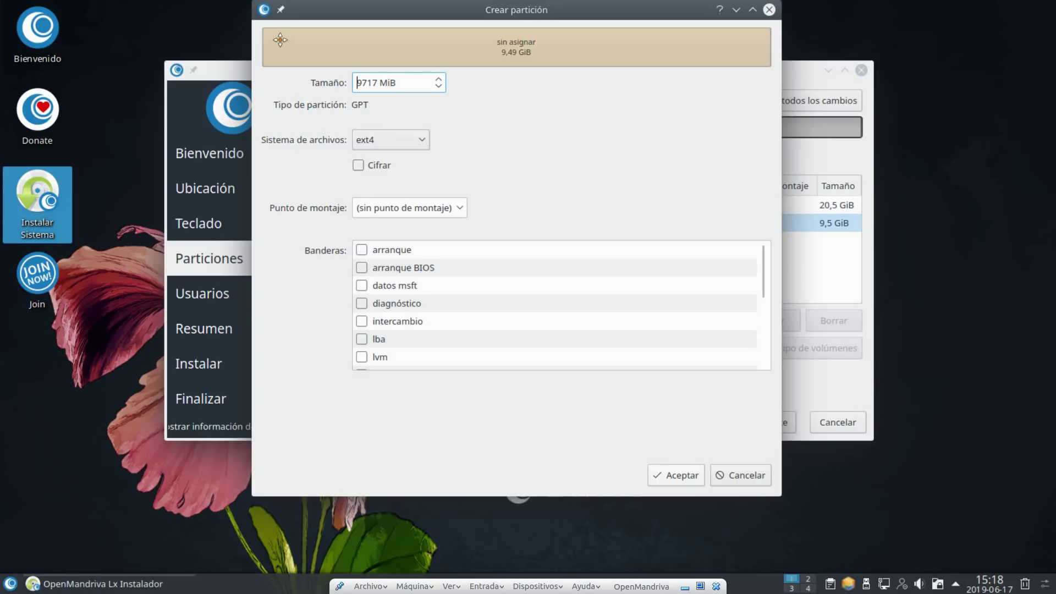
double_click(377, 82)
text(2048)
click(421, 143)
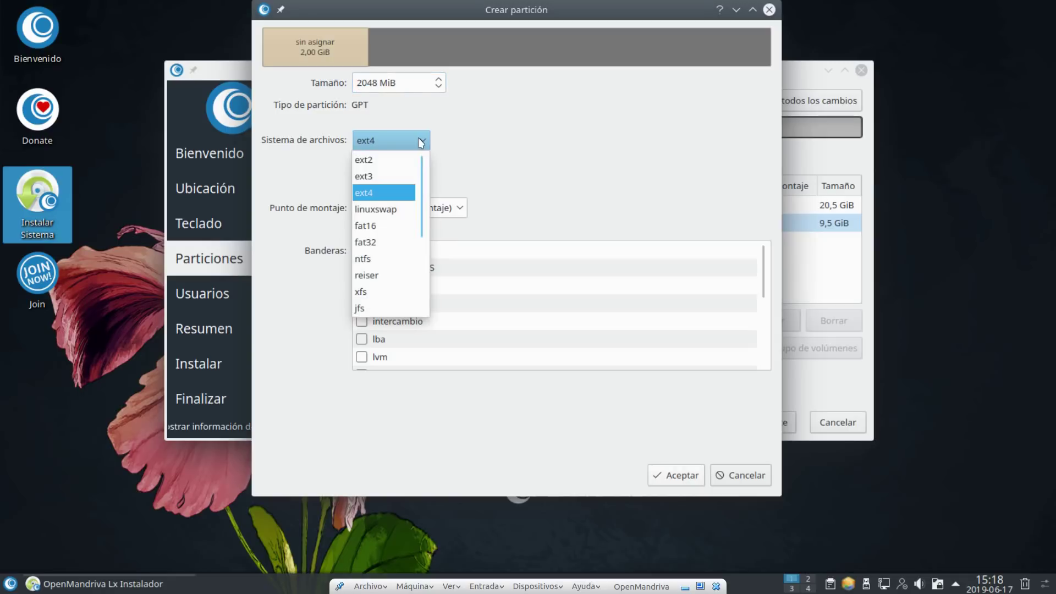
click(389, 215)
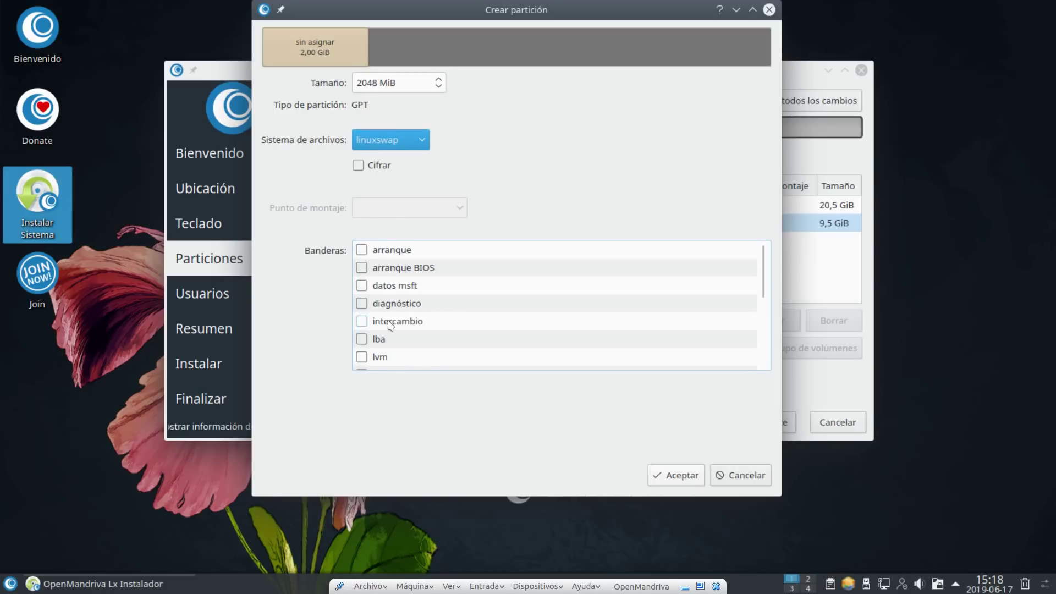
click(361, 322)
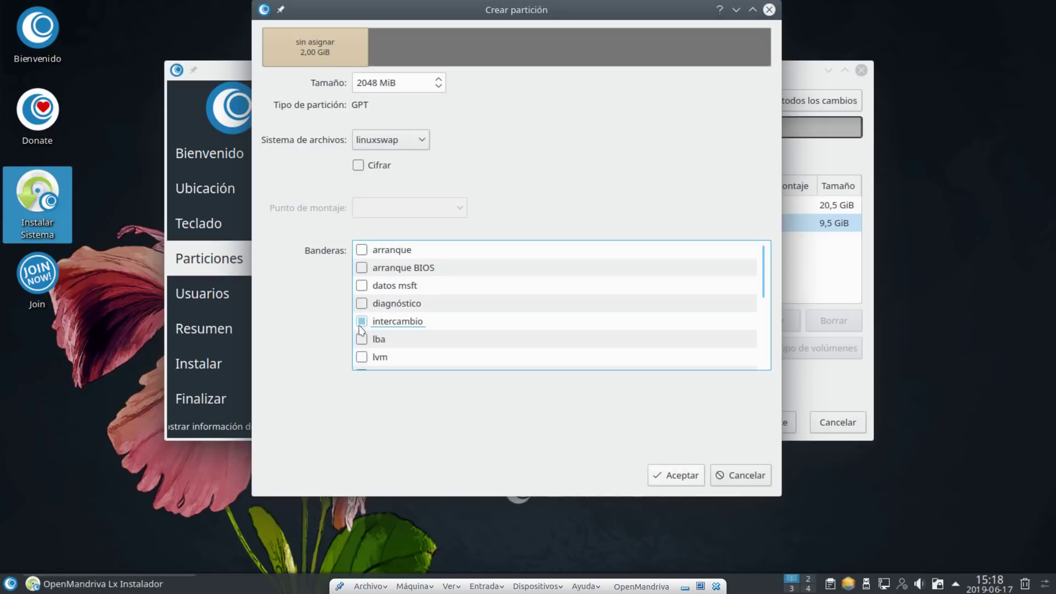
click(681, 477)
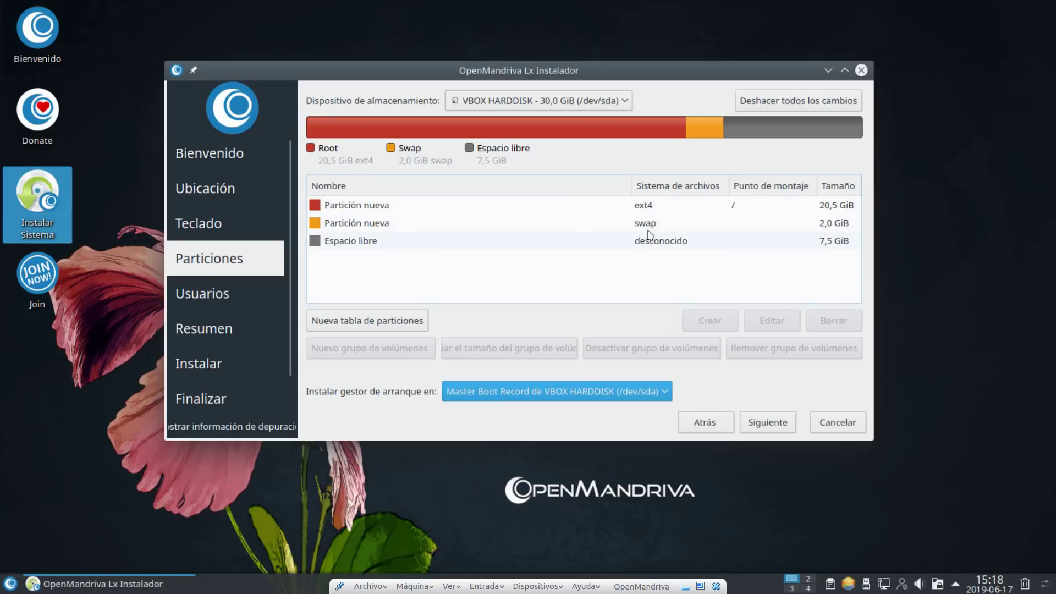
Create a 7669 MiB ext4 partition in the remaining free space, mounted at /home
click(344, 243)
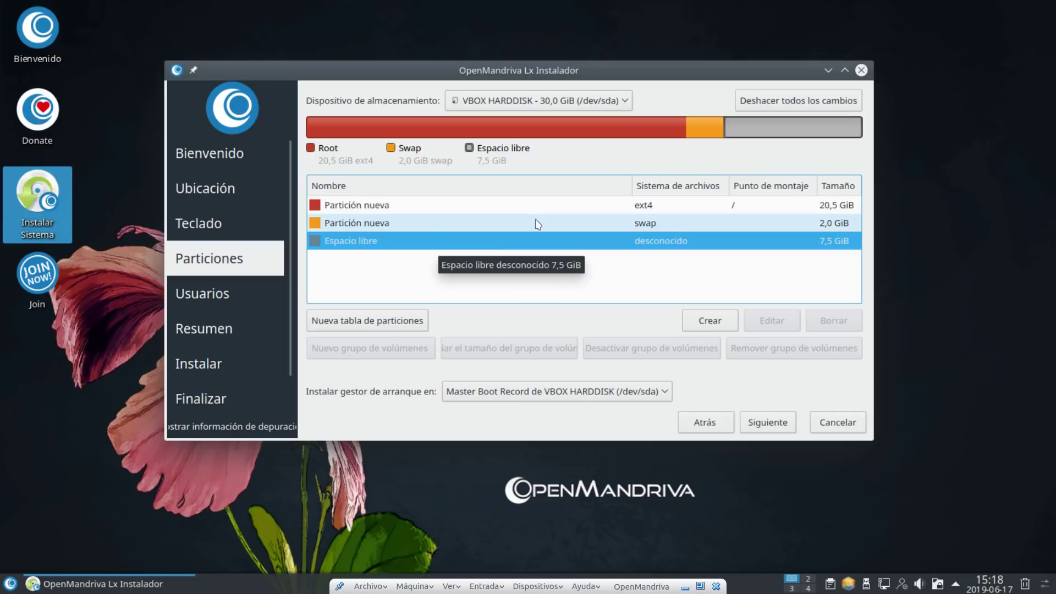
click(702, 327)
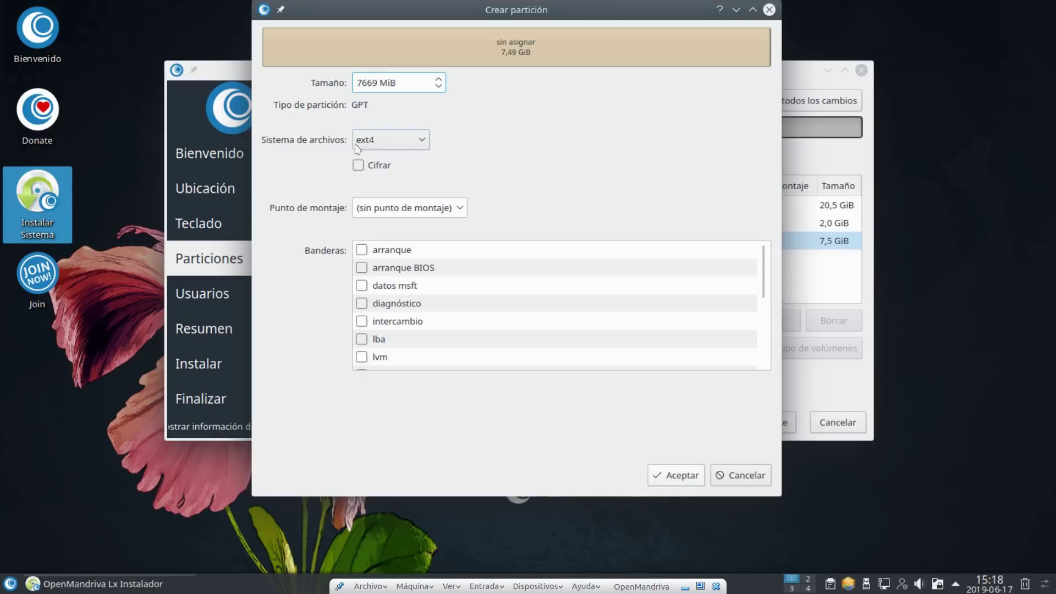
click(454, 208)
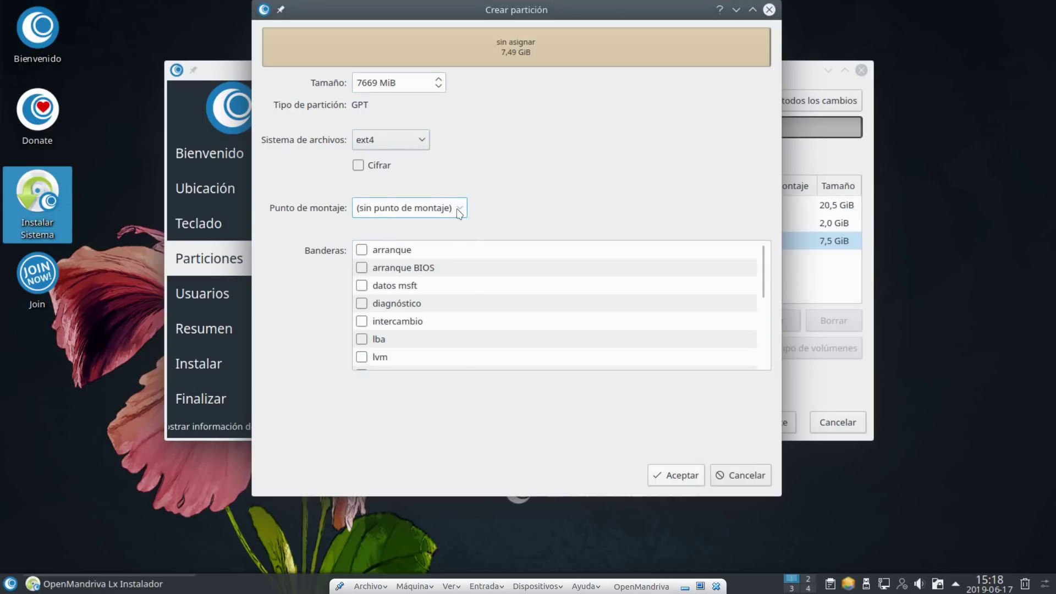
click(455, 207)
click(378, 277)
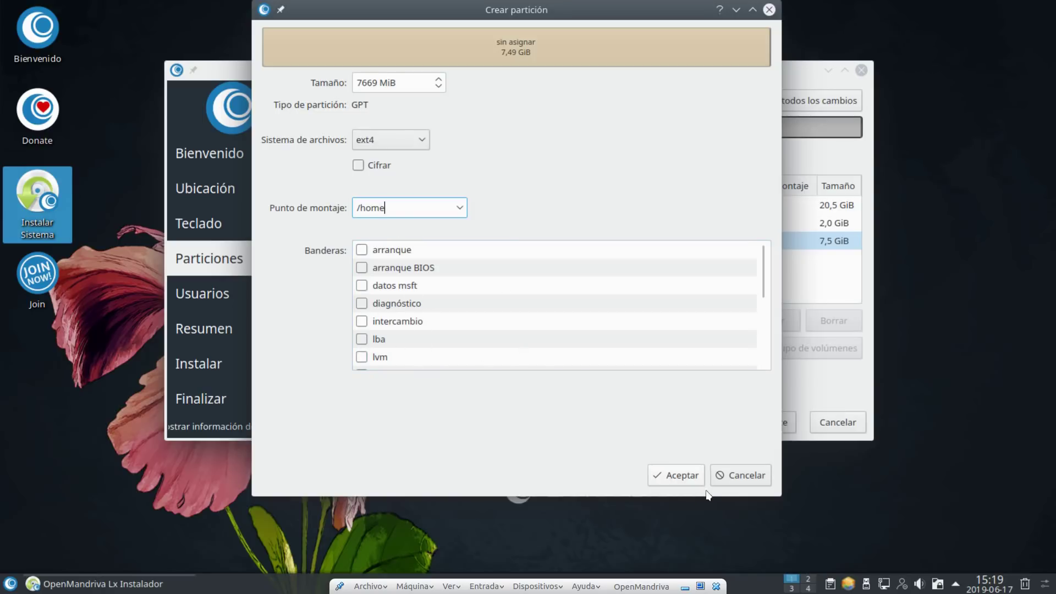
click(678, 476)
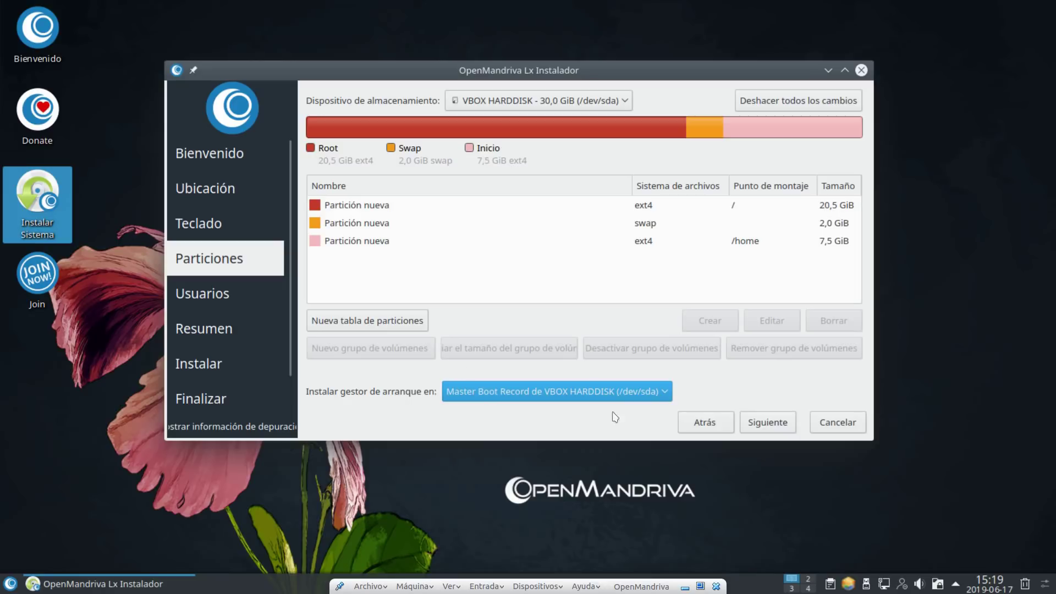
click(666, 396)
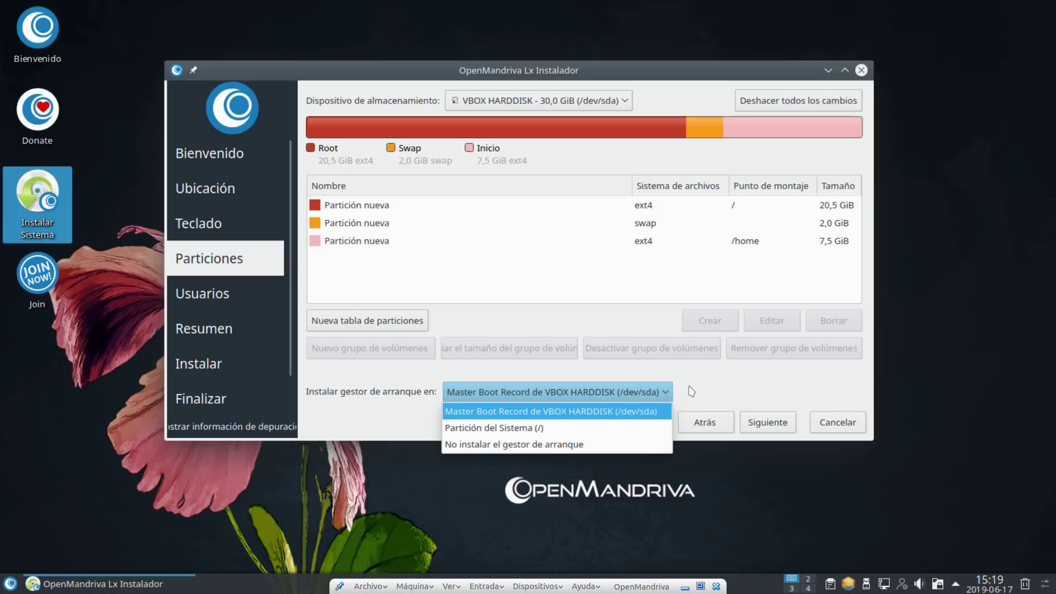
click(709, 372)
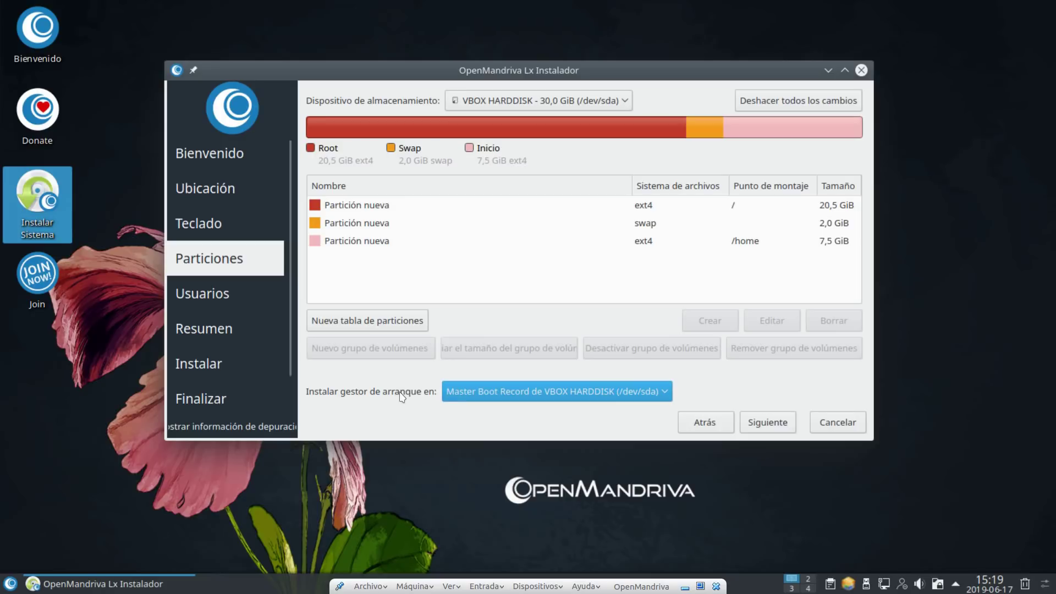
On the Usuarios page, enter the user's full name, login name and computer name
click(772, 425)
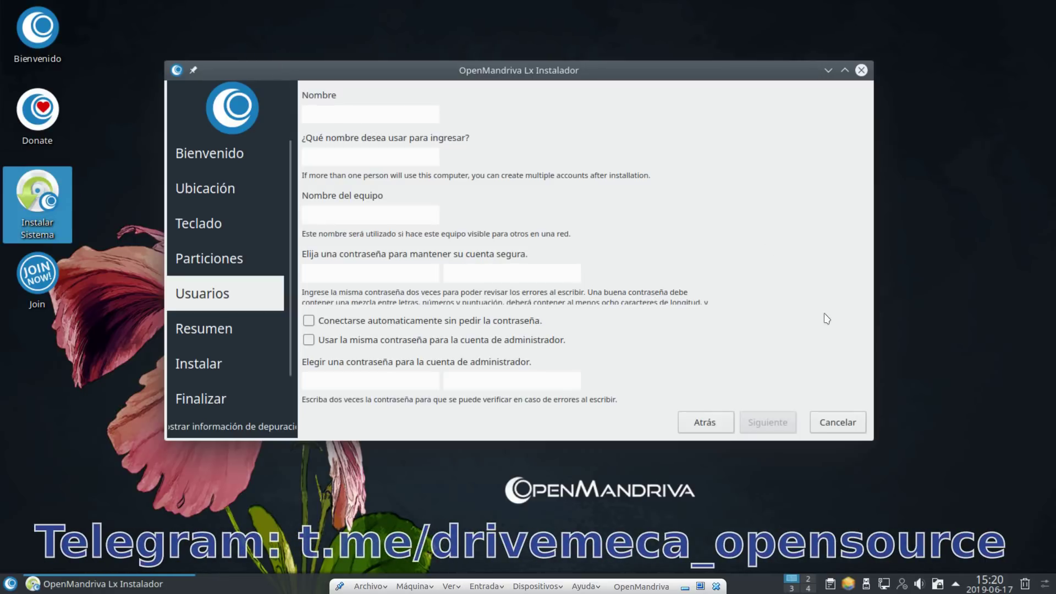
text(Manuel )
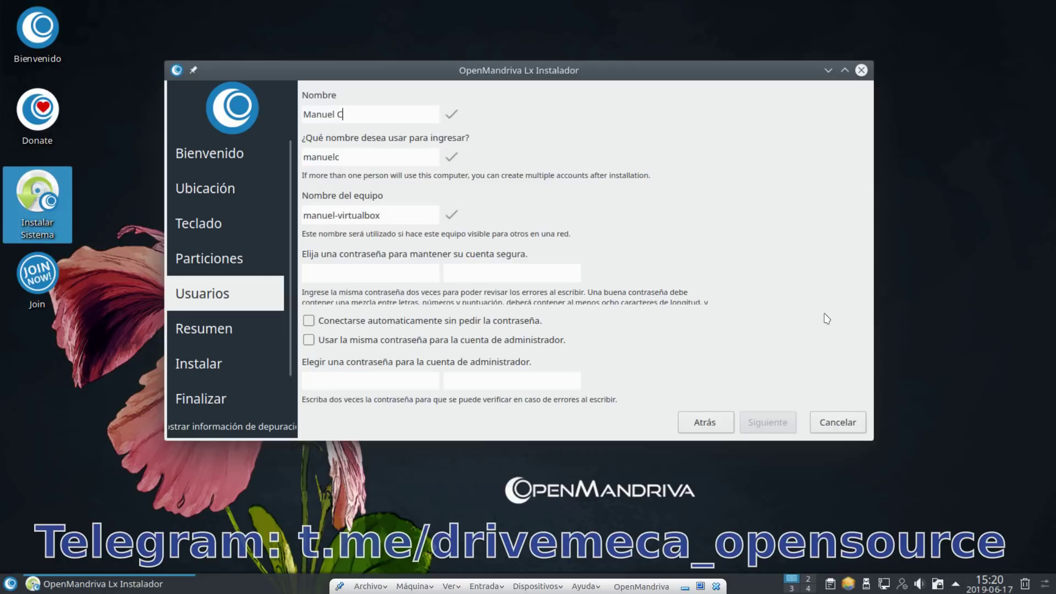
text(Cabrera Caballero)
key(Tab)
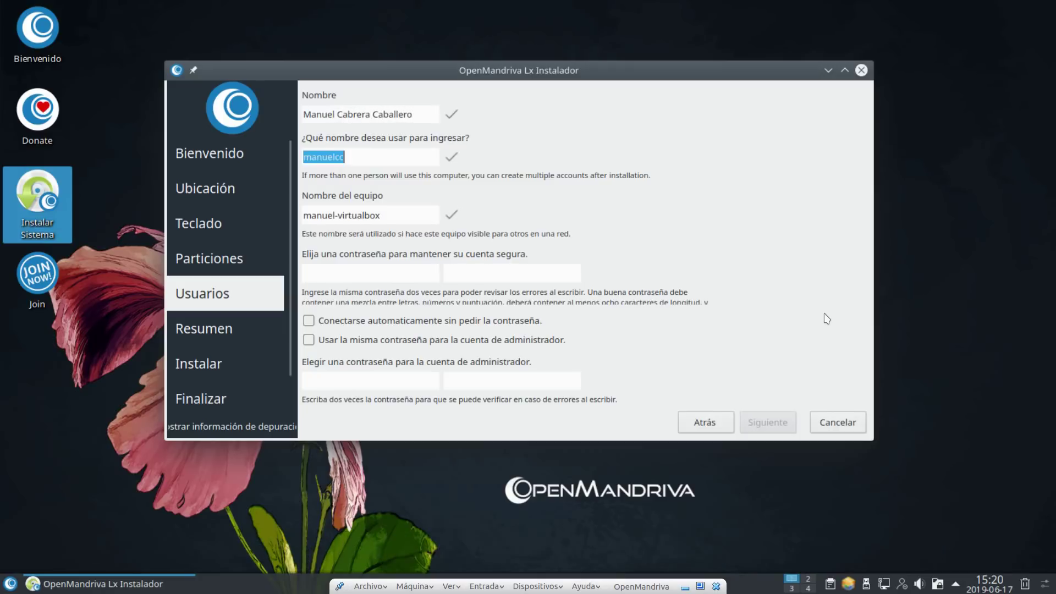
text(drivemeca)
key(Tab)
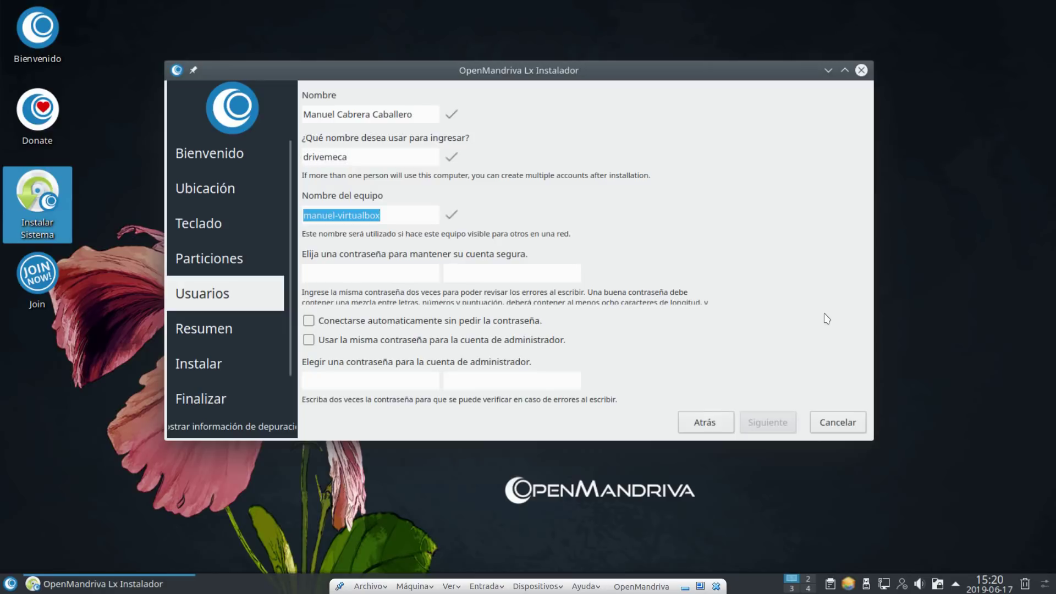
text(drivemeca)
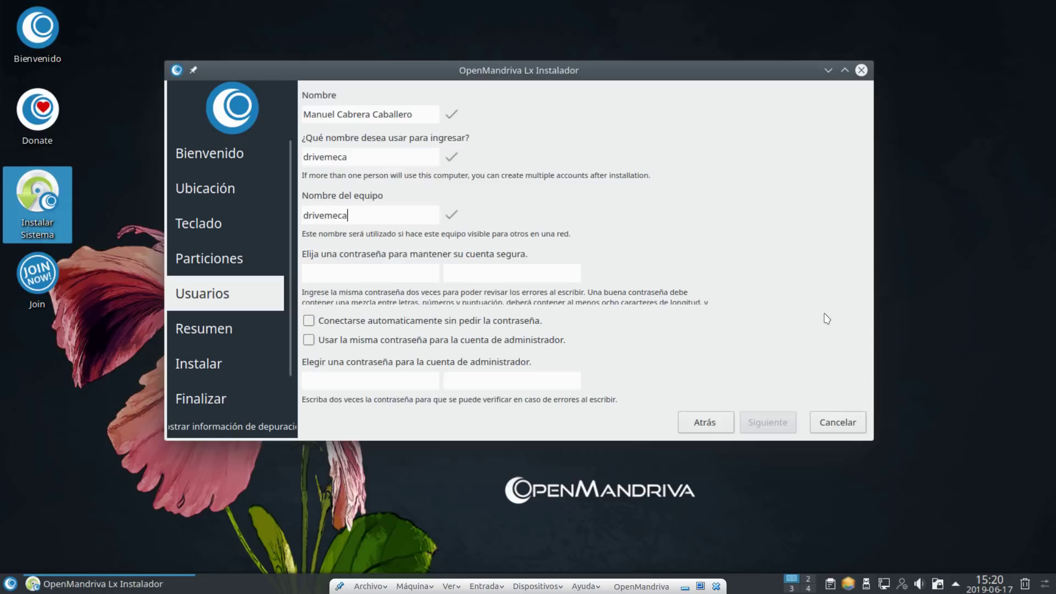
text(-openmandriva)
Enter the user account password and start typing a separate administrator password
click(334, 275)
text(**********)
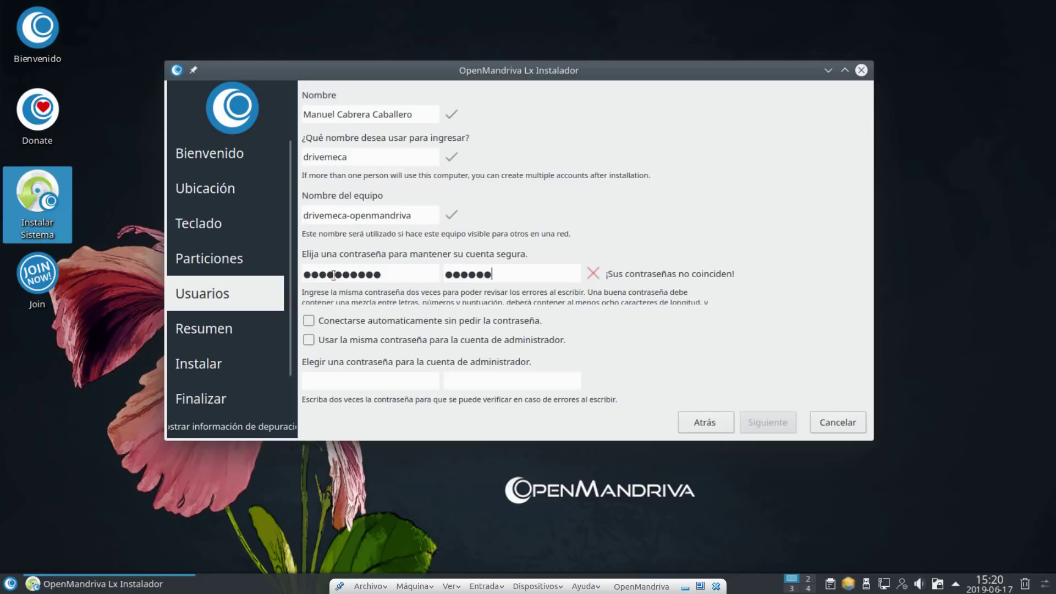
text(*)
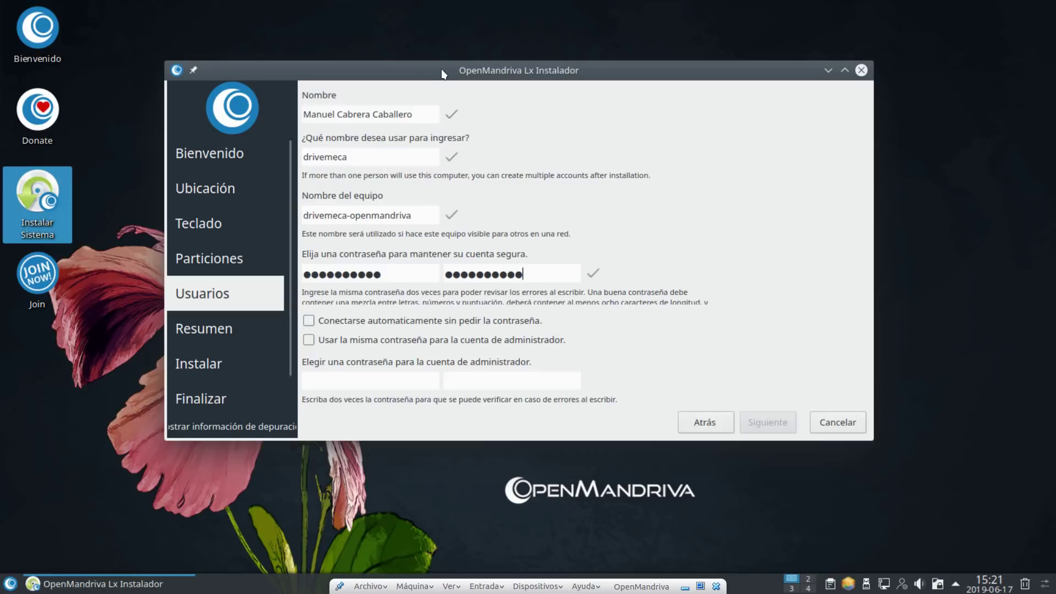
drag(441, 67, 478, 26)
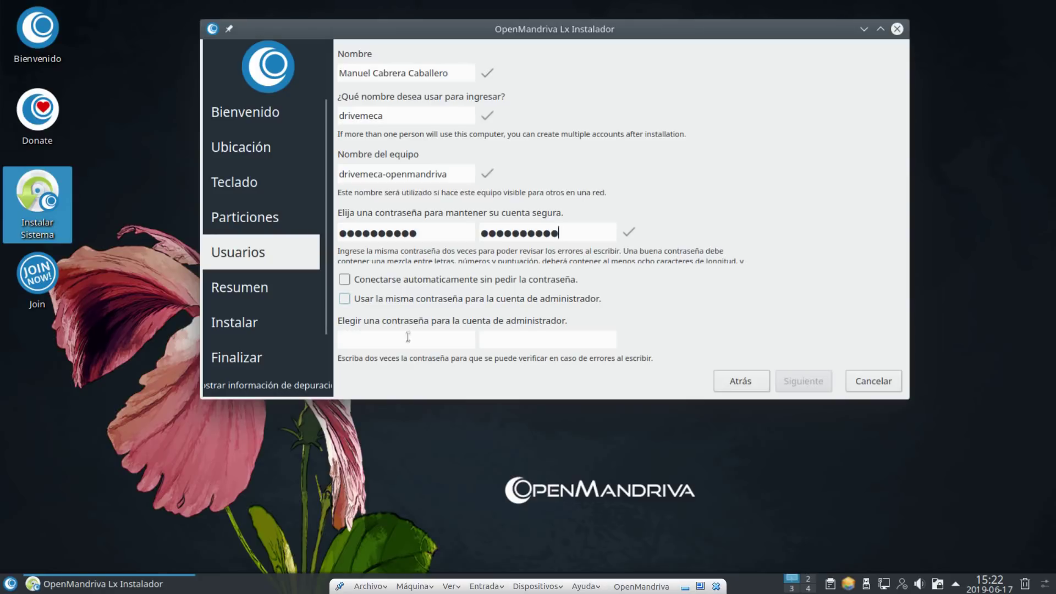
click(358, 342)
text(••••••)
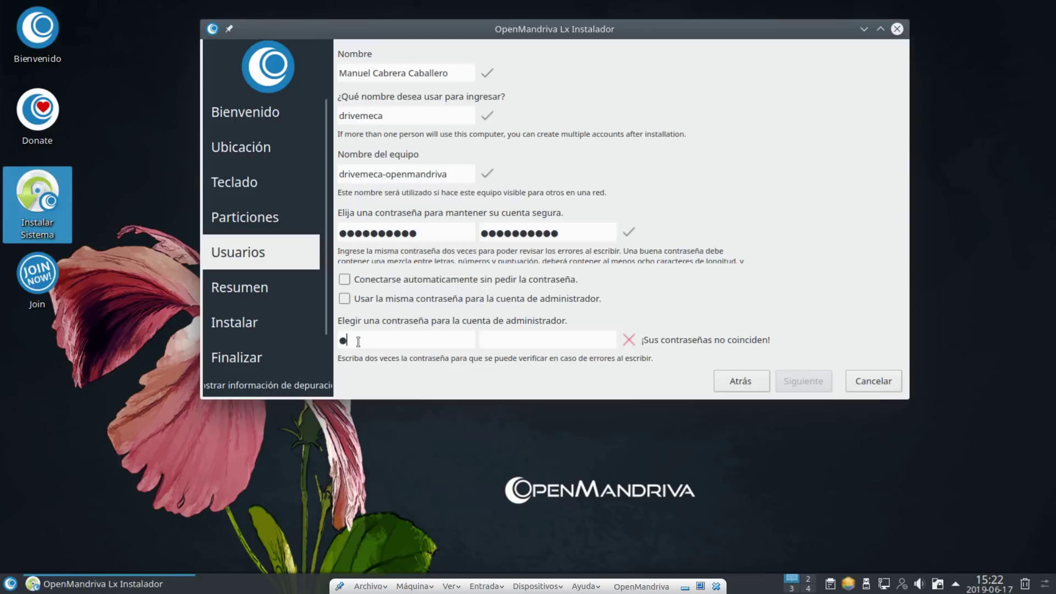
text(••••••••••)
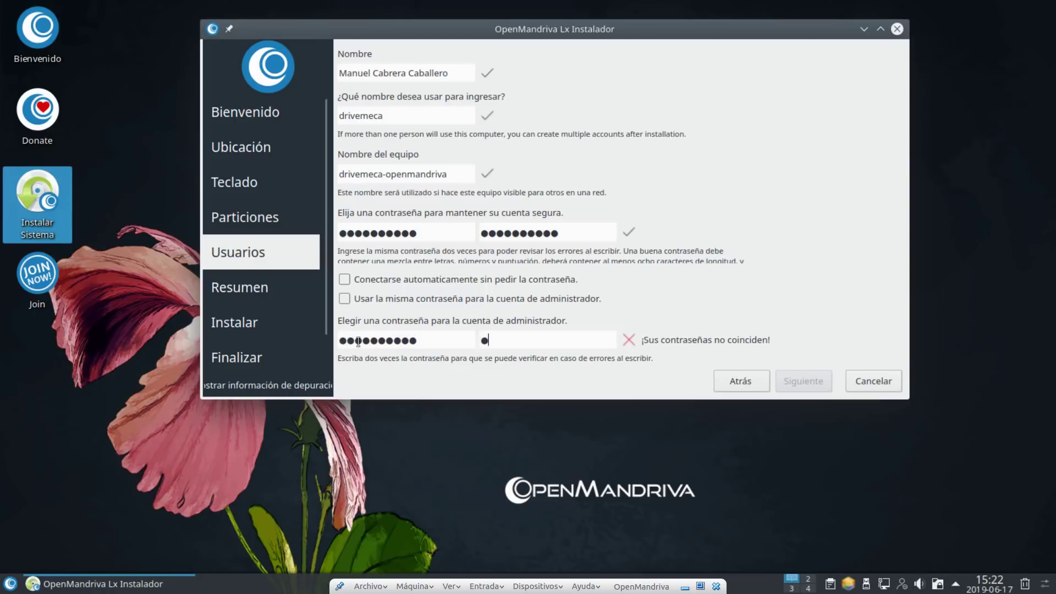
text(••••)
Review the Resumen partition summary and choose Instalar to begin installing
click(807, 381)
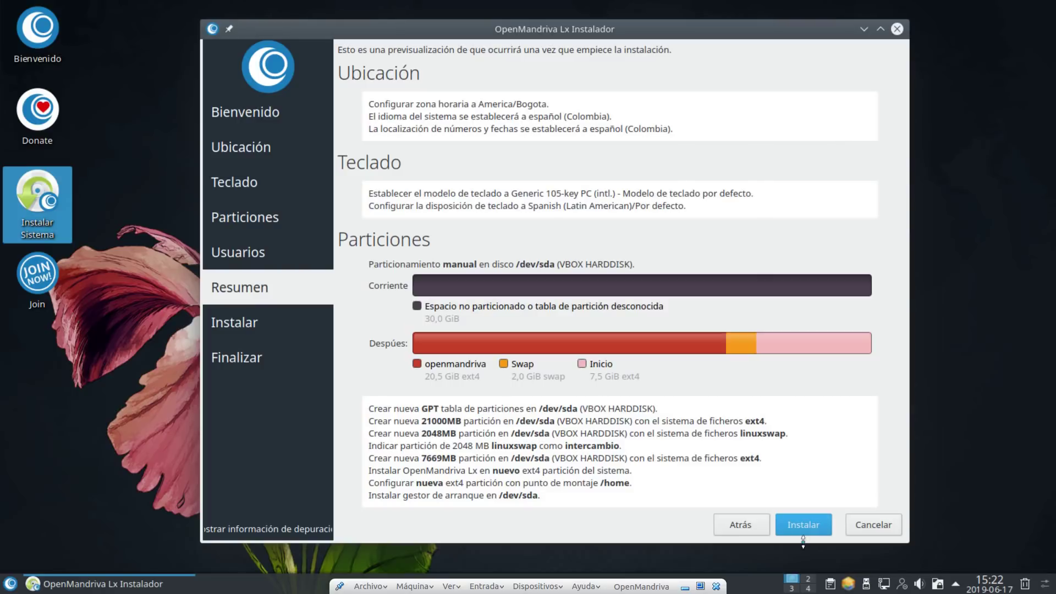
click(801, 524)
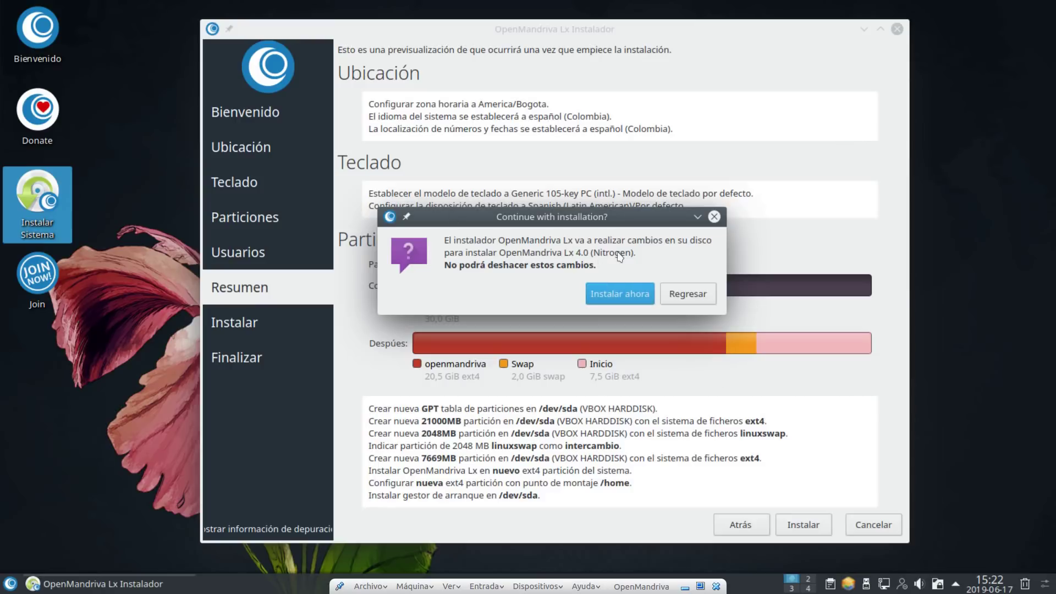
Confirm Instalar ahora to install OpenMandriva Lx 4.0 onto the virtual disk
click(622, 292)
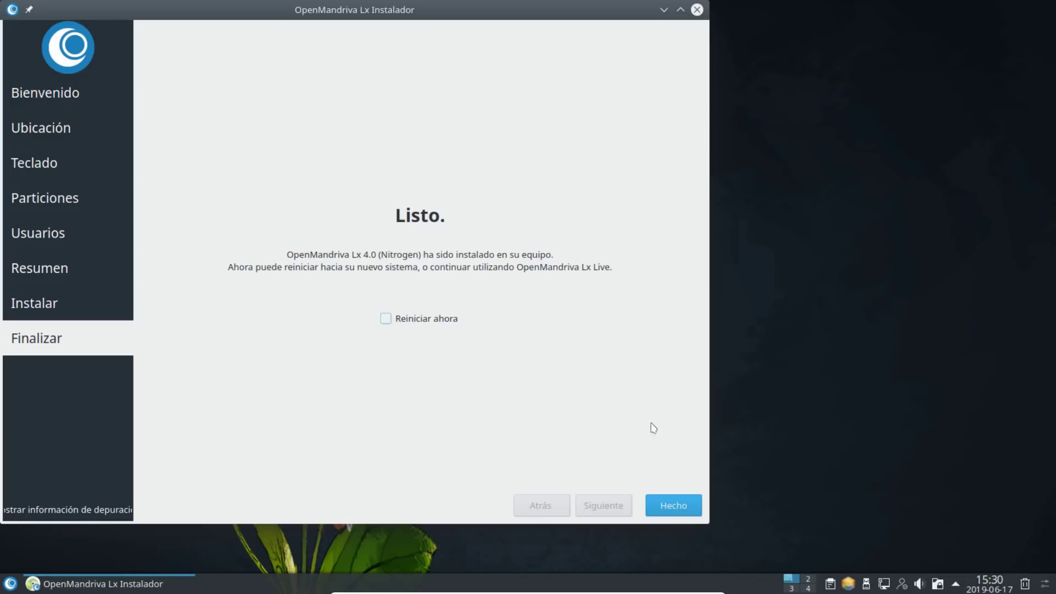
Finish with Reiniciar ahora ticked, halt the boot menu countdown and leave full-screen
click(386, 319)
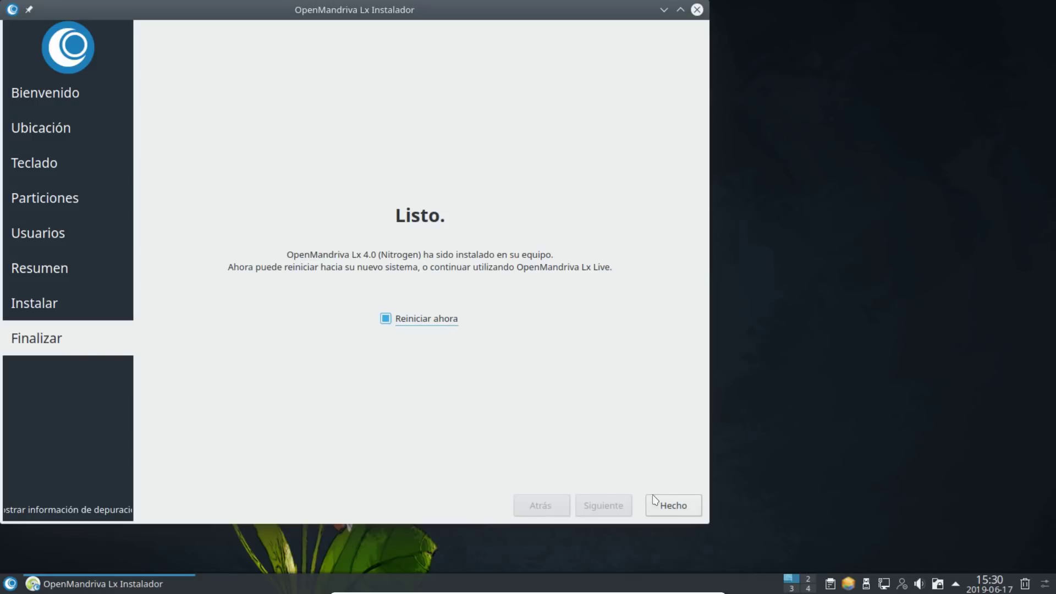
click(682, 506)
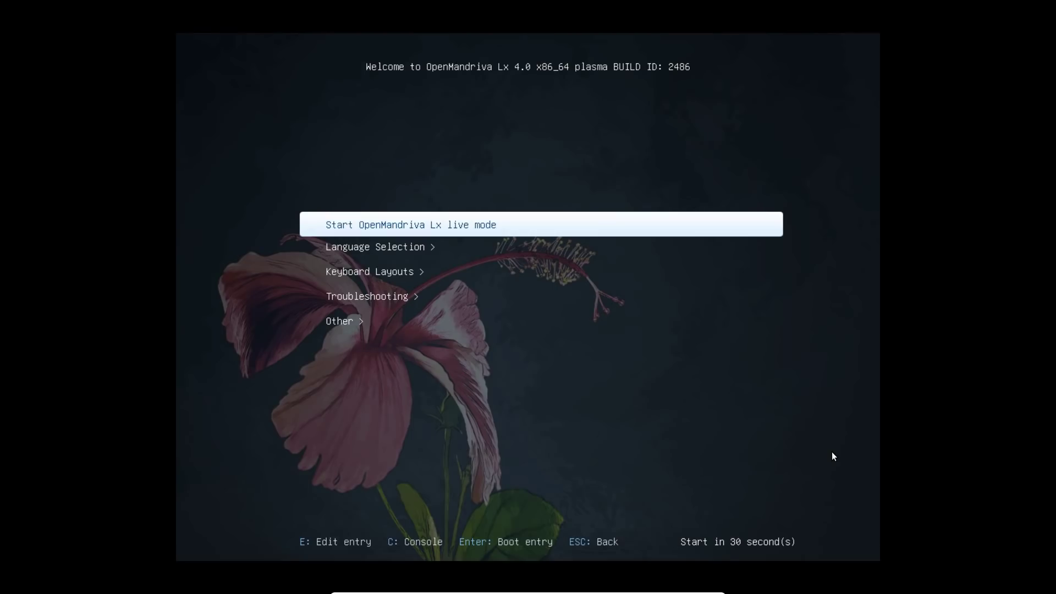
key(Down)
key(Down)
key(Escape)
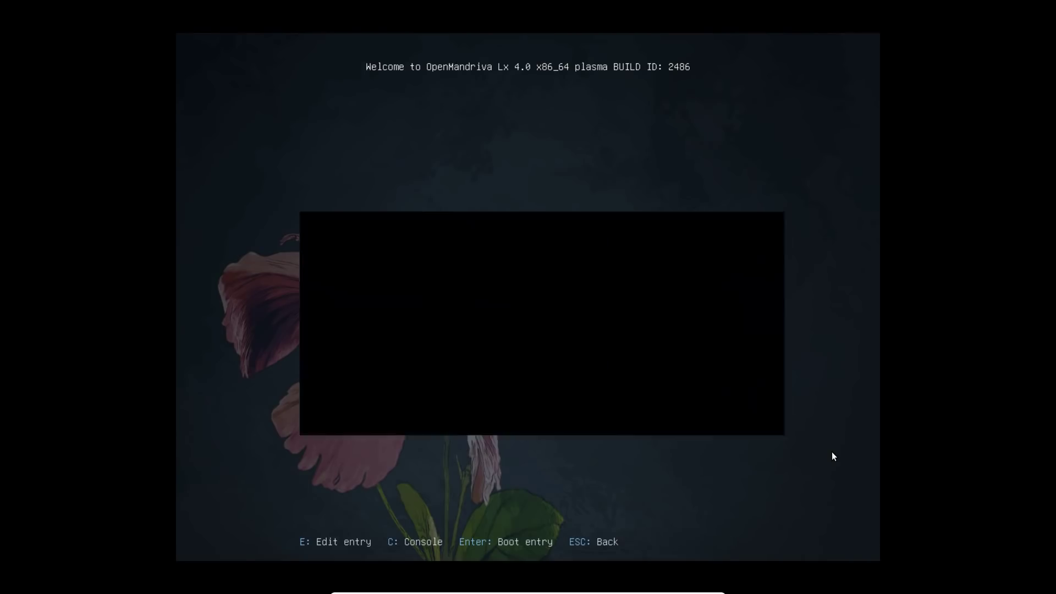
key(Control_R+f)
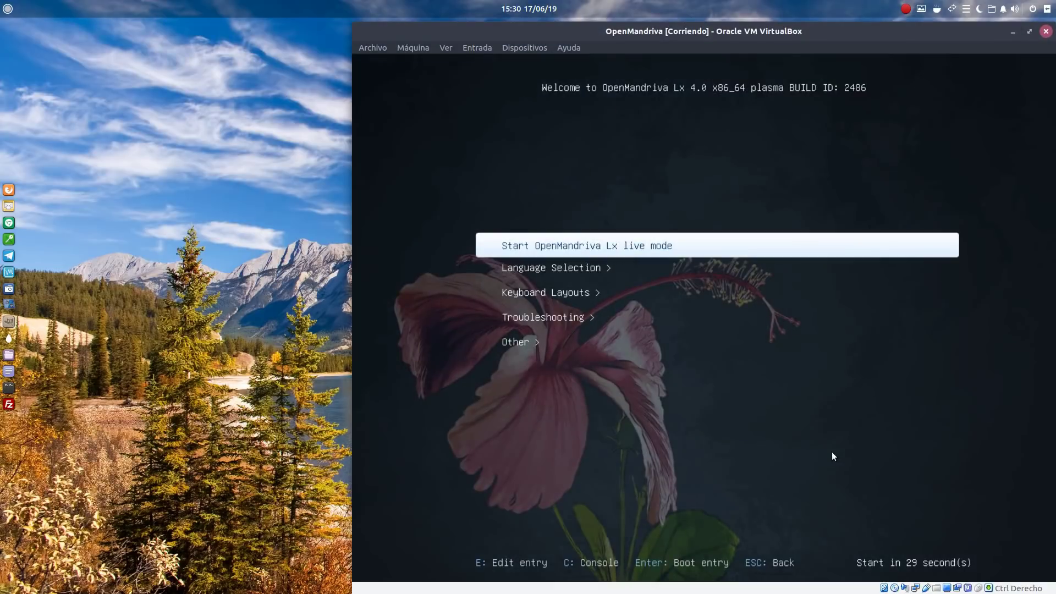
Close the VM window, choosing Apagar la máquina to power it off
click(1046, 30)
click(695, 311)
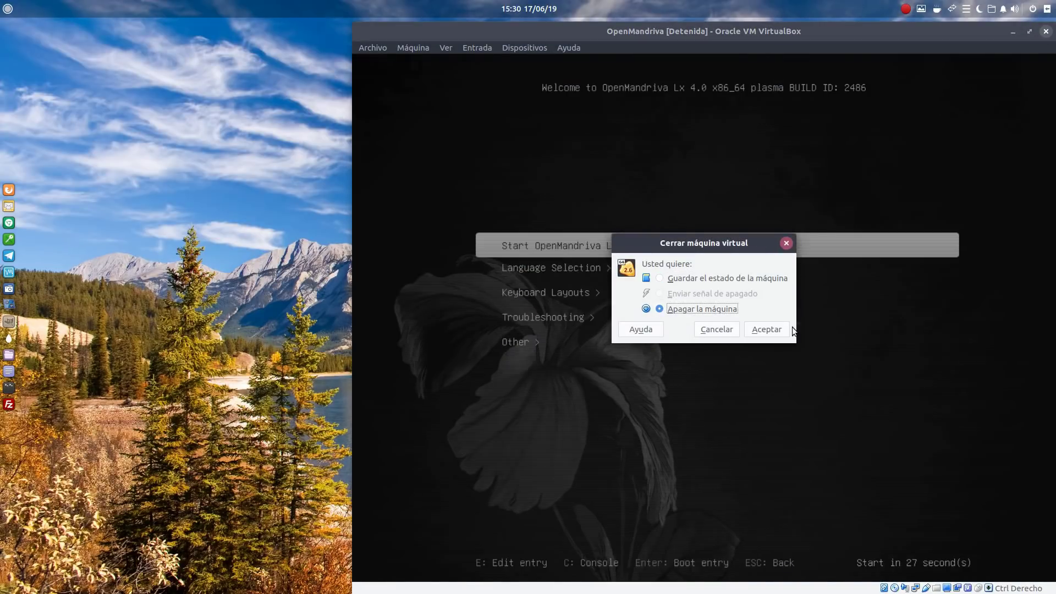
click(755, 331)
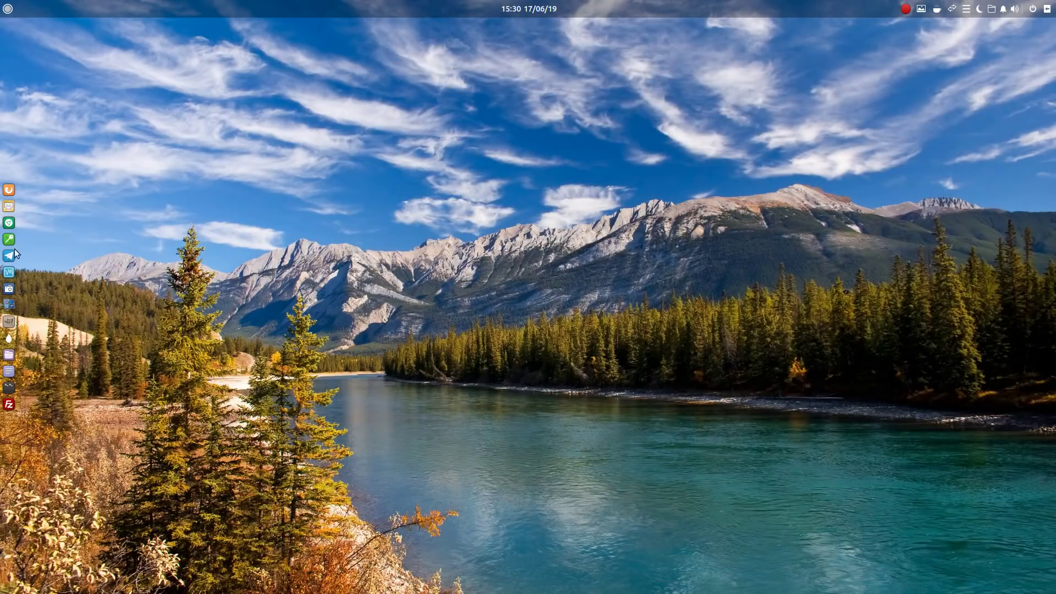
Remove the OpenMandriva ISO from the optical drive in Almacenamiento settings and save
click(10, 272)
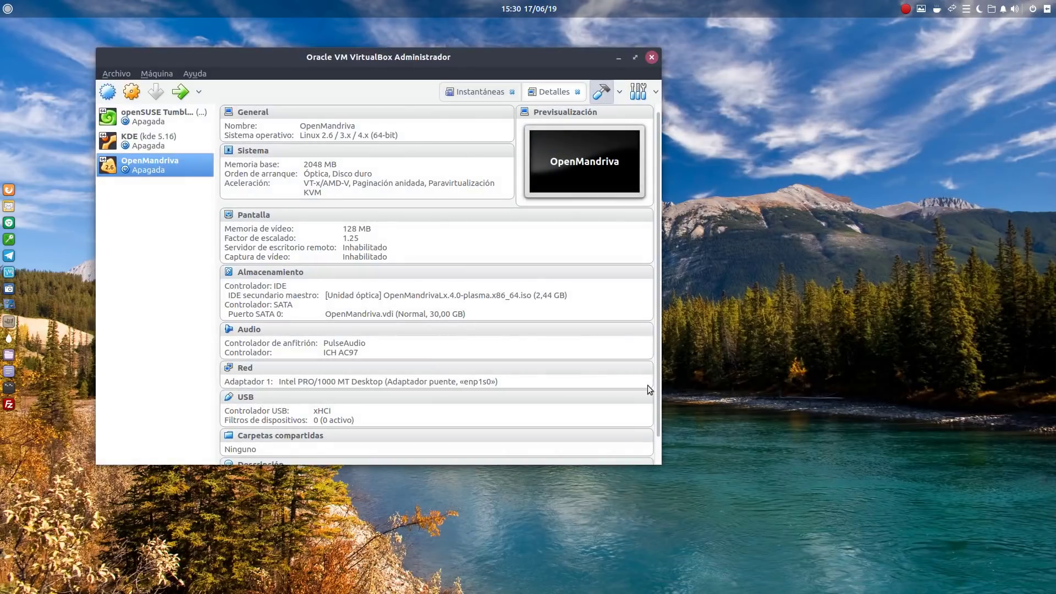
click(266, 273)
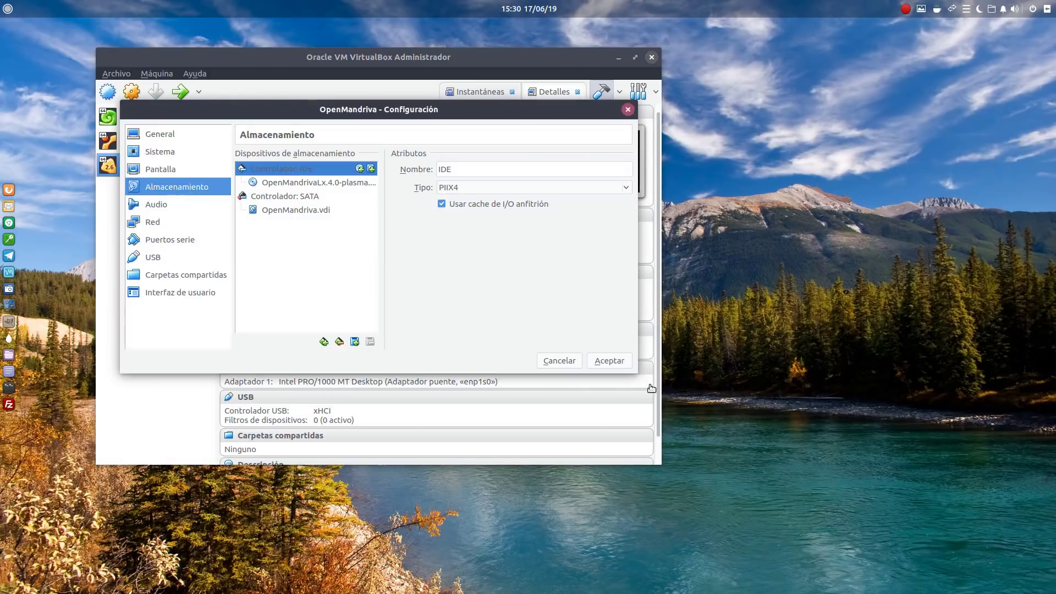
click(334, 183)
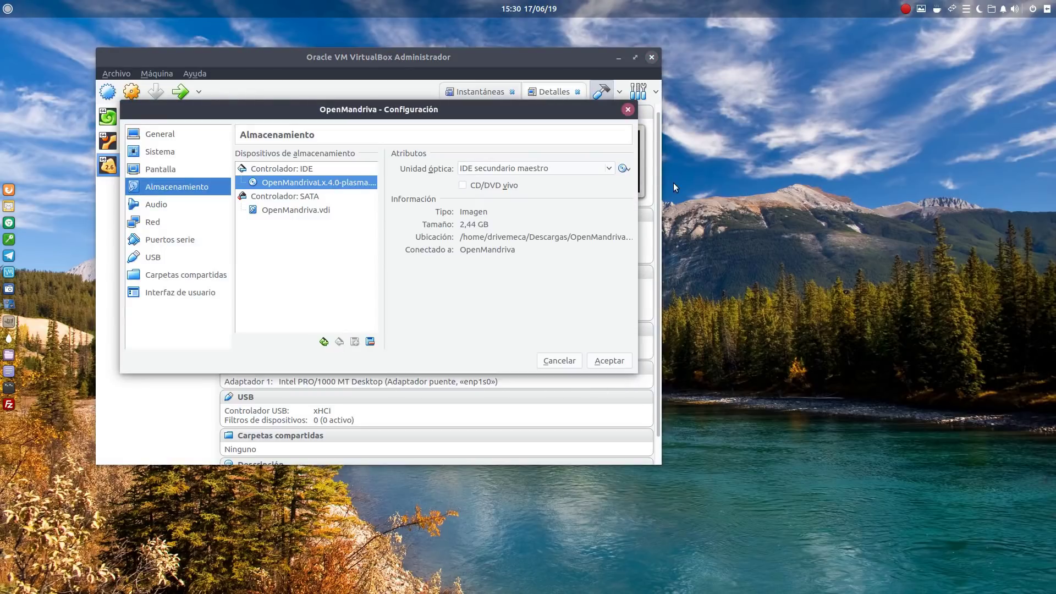
click(624, 168)
click(656, 282)
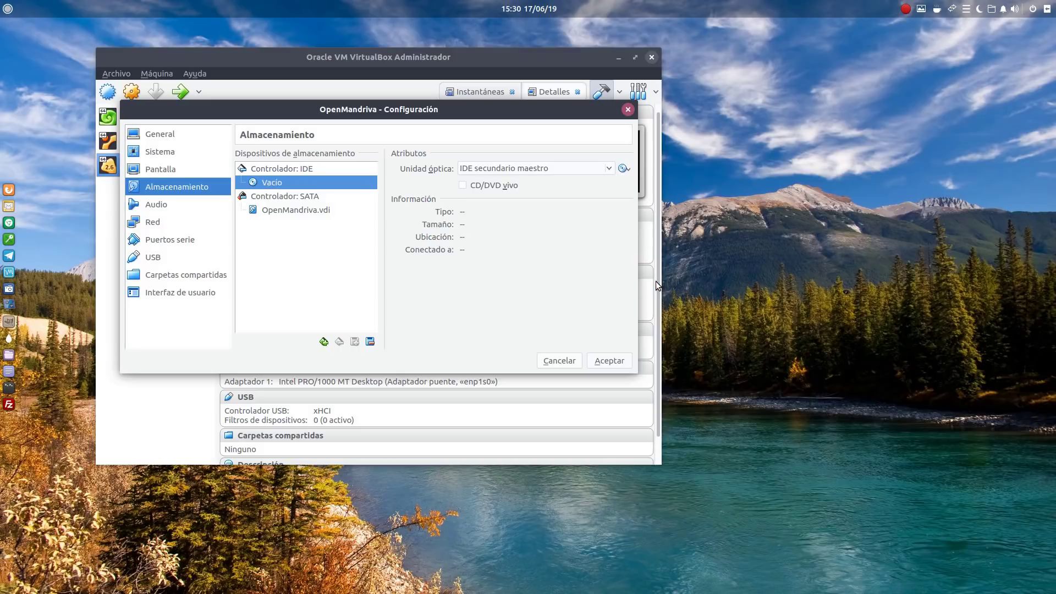
click(609, 360)
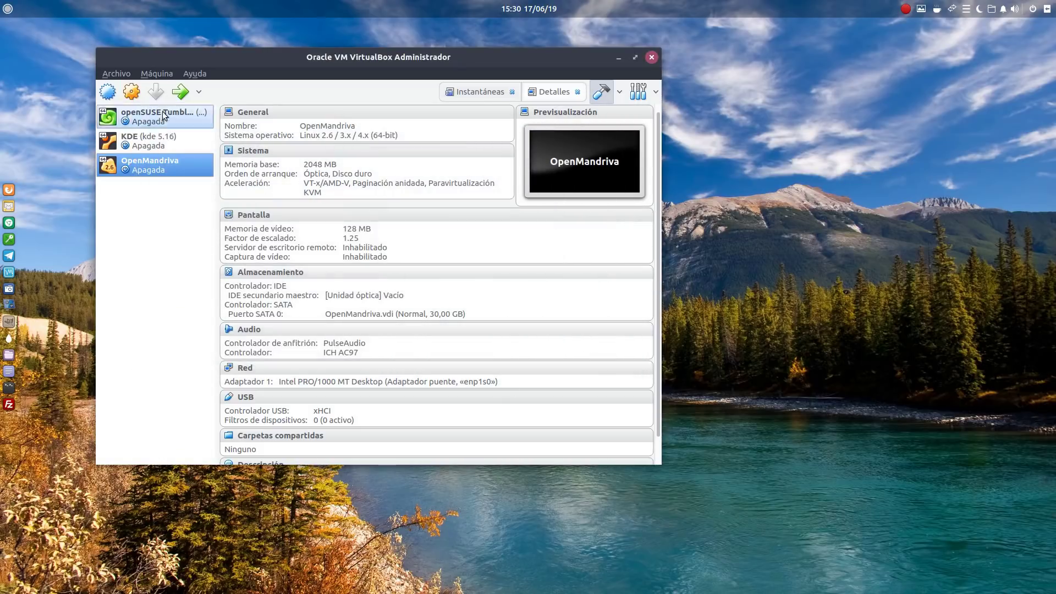
Start the OpenMandriva VM full-screen and boot the installed OpenMandriva Lx entry from disk
key(Return)
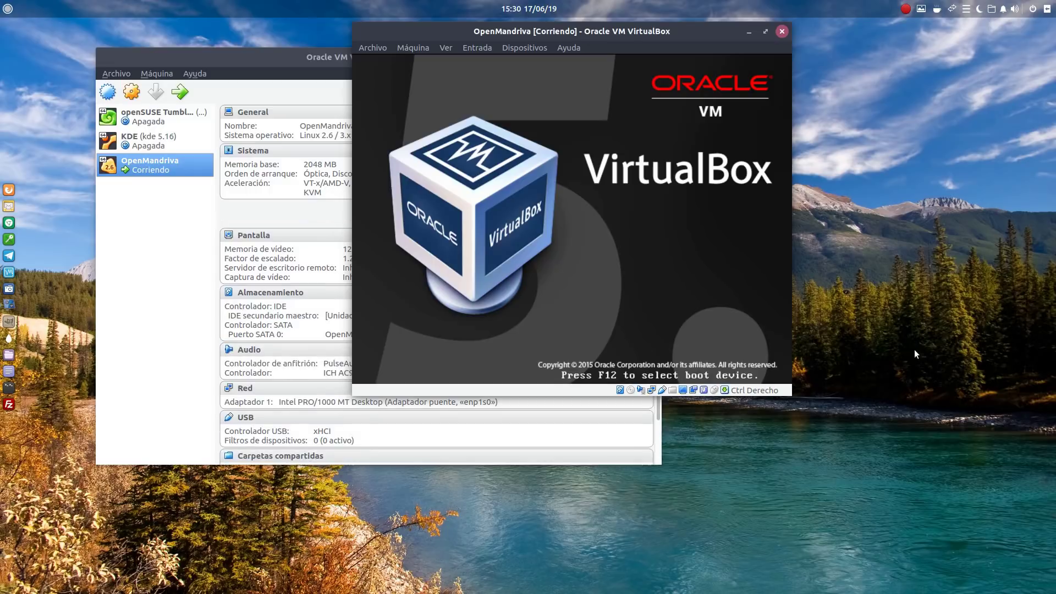
click(233, 56)
click(618, 59)
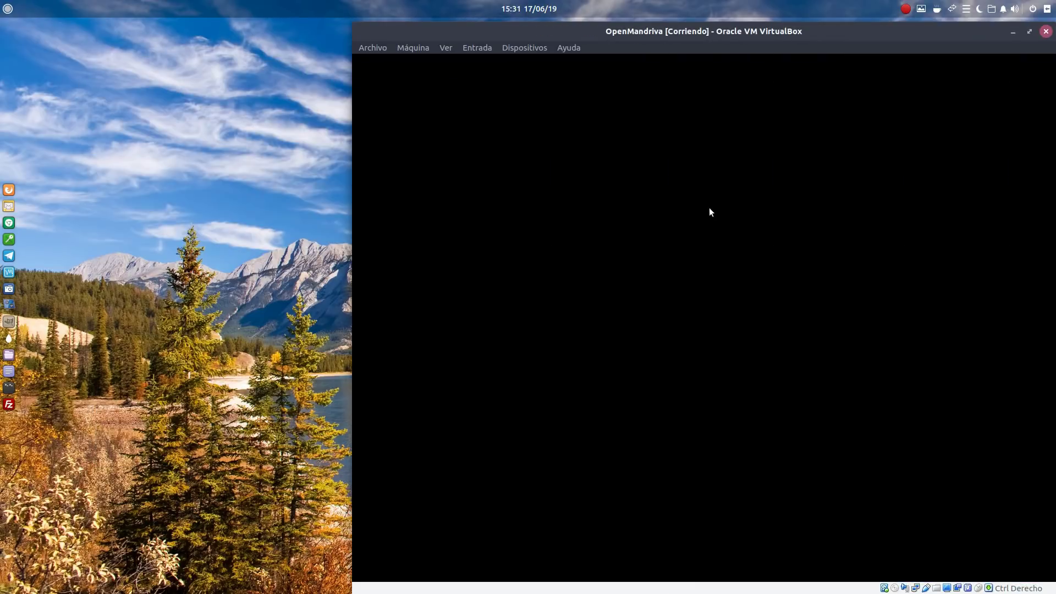
key(ctrl+f)
key(Return)
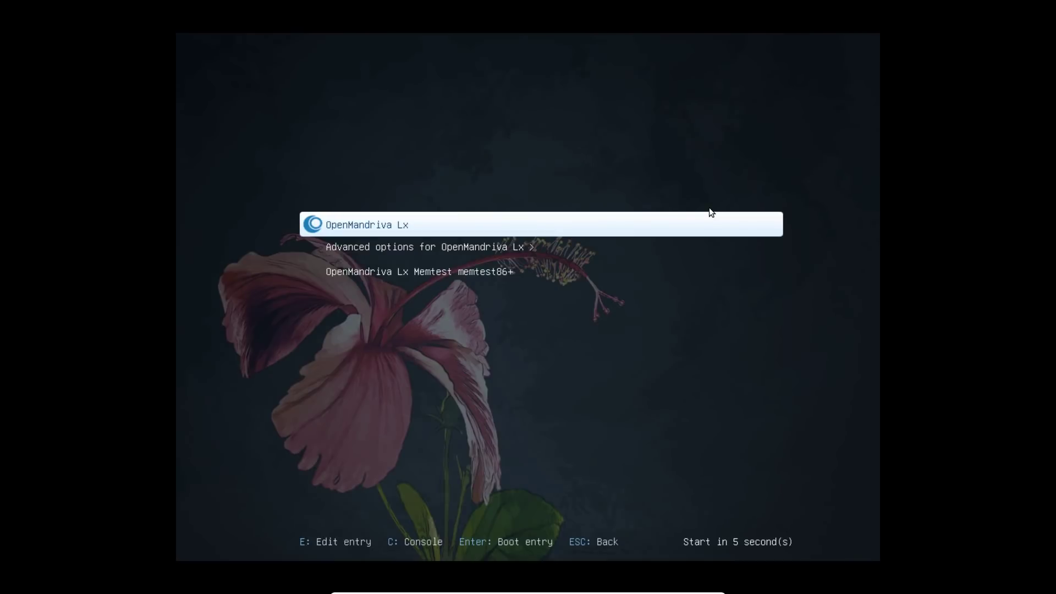
key(Return)
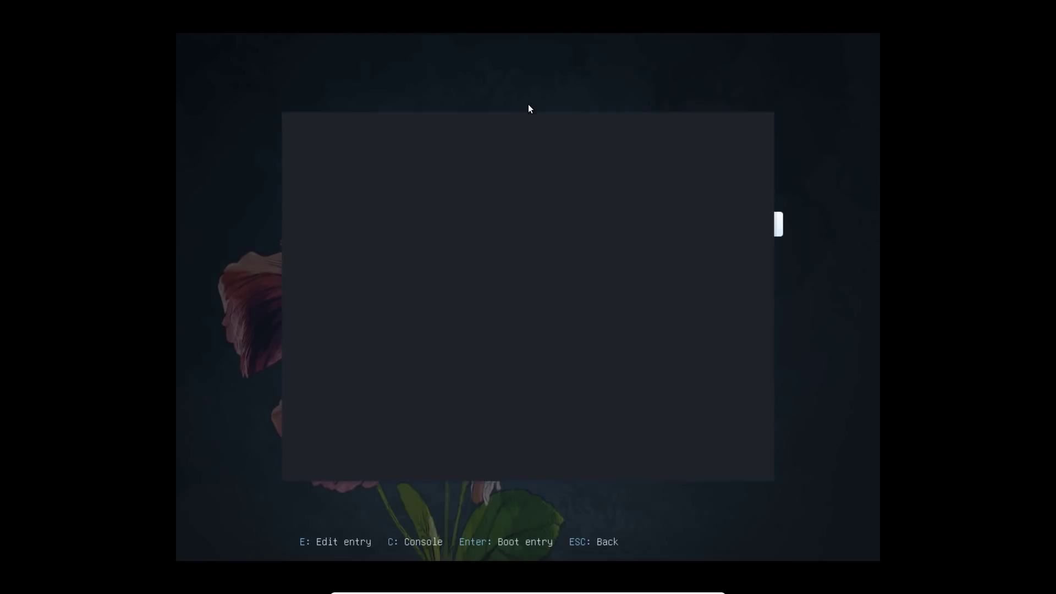
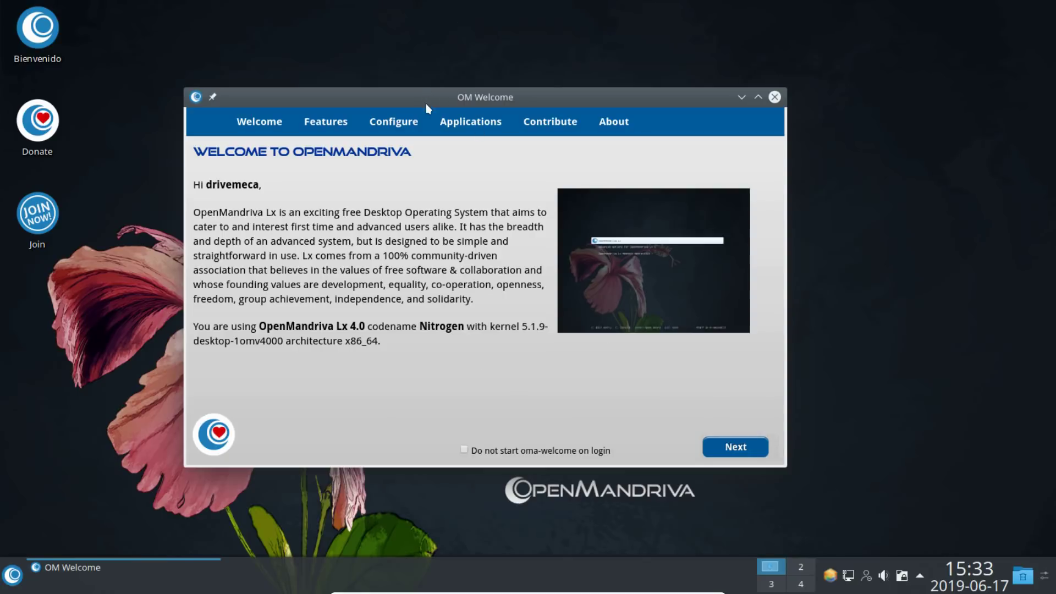
Nudge the OM Welcome window up and advance to the New Features and Major Changes page
drag(425, 93, 446, 63)
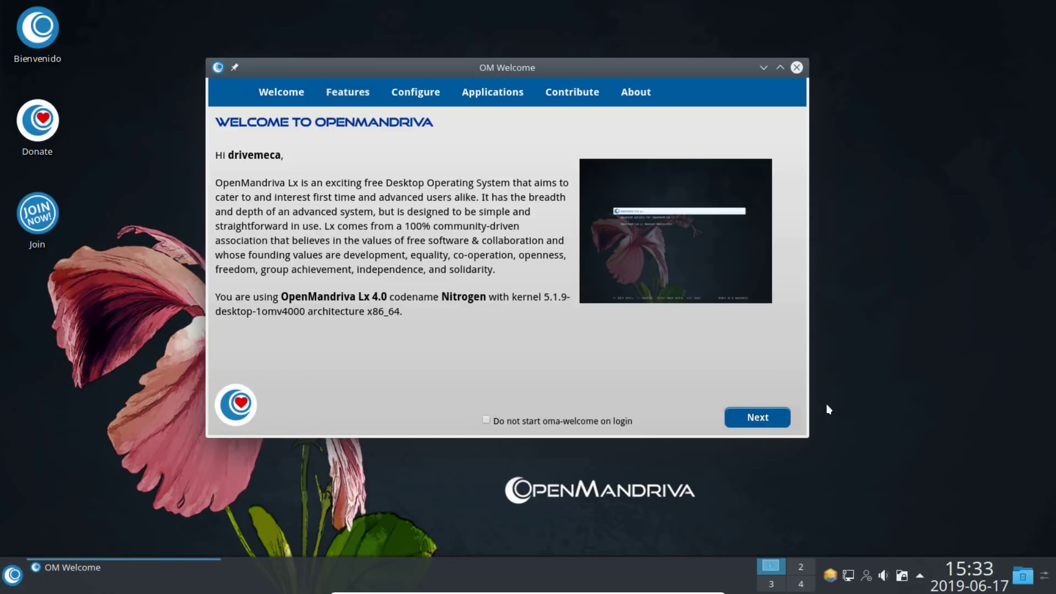
click(754, 418)
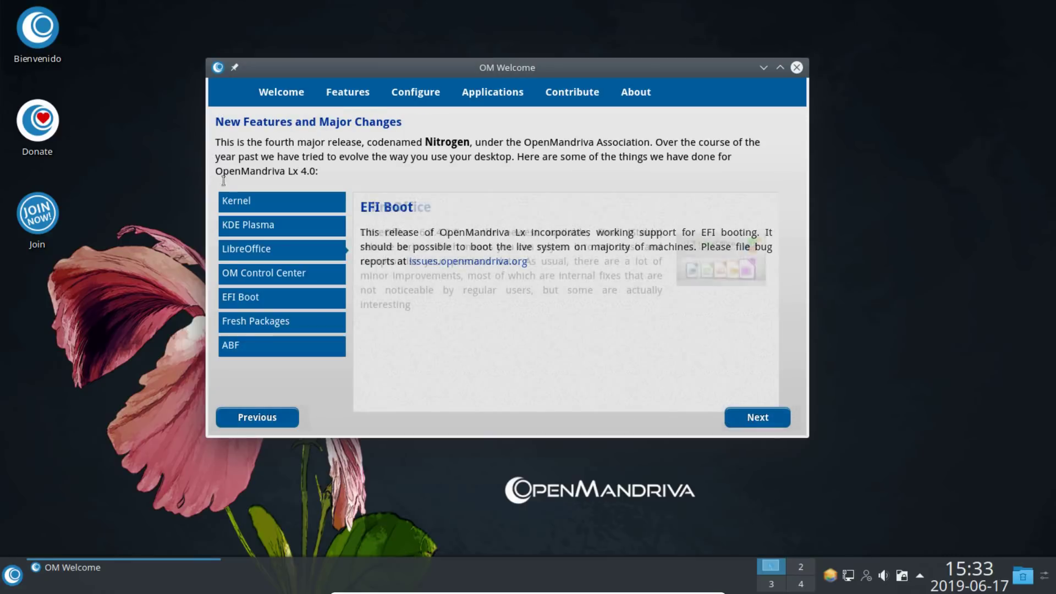
Read the Kernel and KDE Plasma feature entries, then continue to the Configure page
click(237, 202)
click(269, 227)
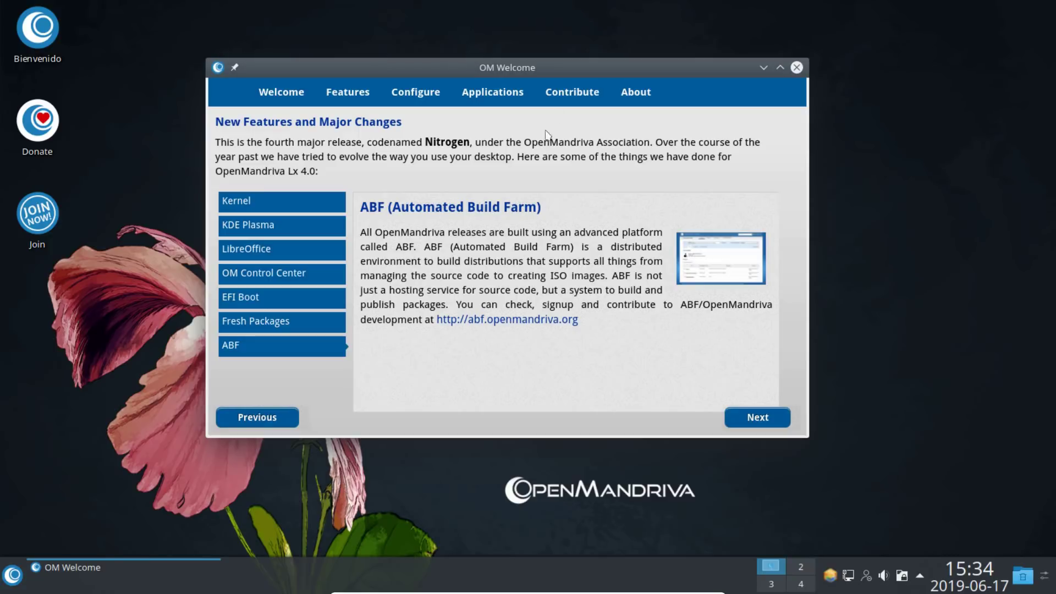
click(760, 419)
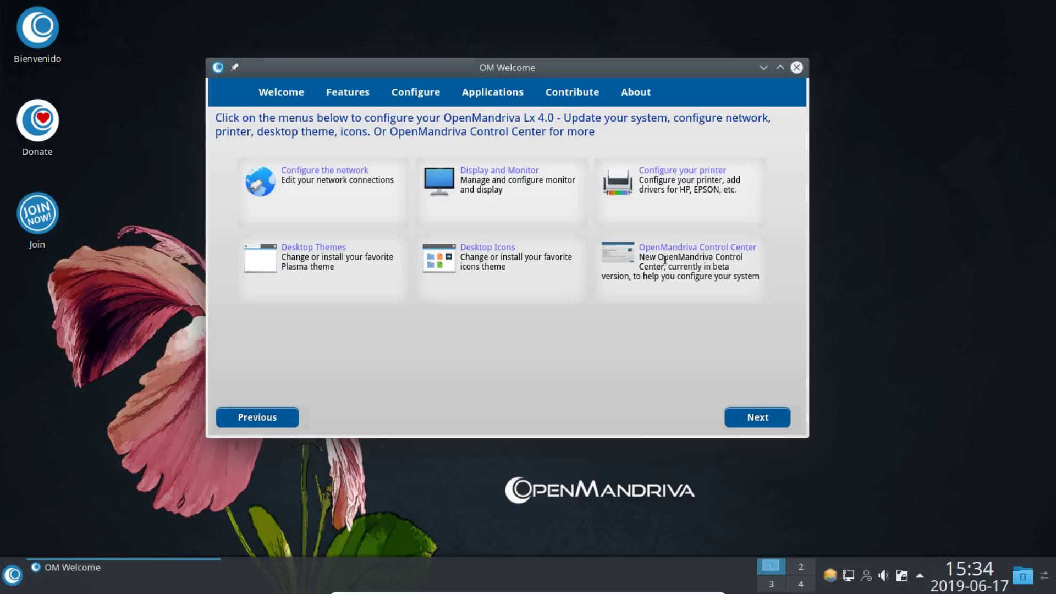
Browse the Graphics, Internet, Multimedia, Utility and Games application categories, ending on Games
click(770, 418)
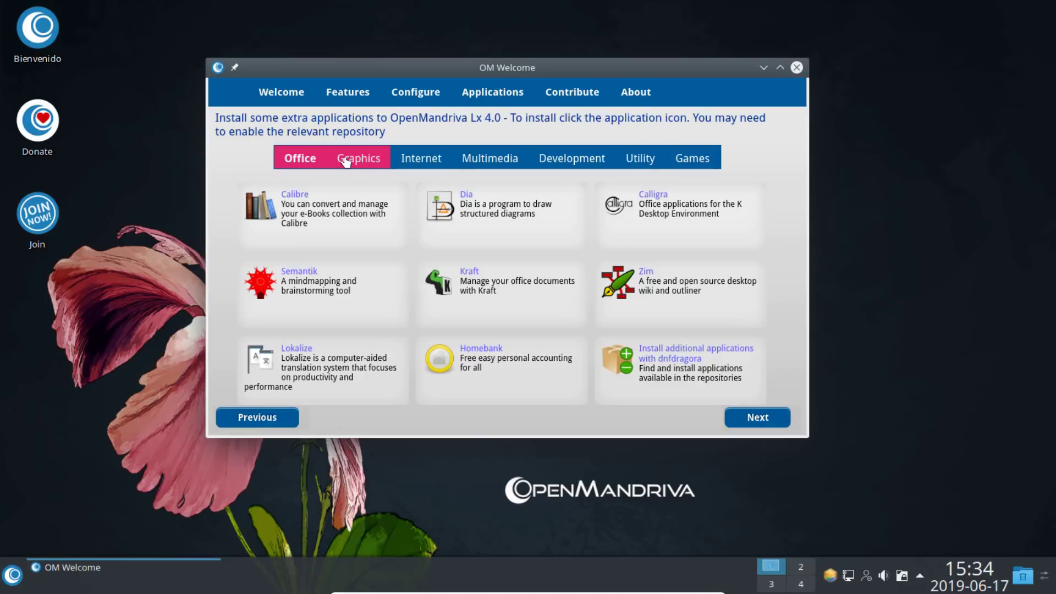
click(365, 159)
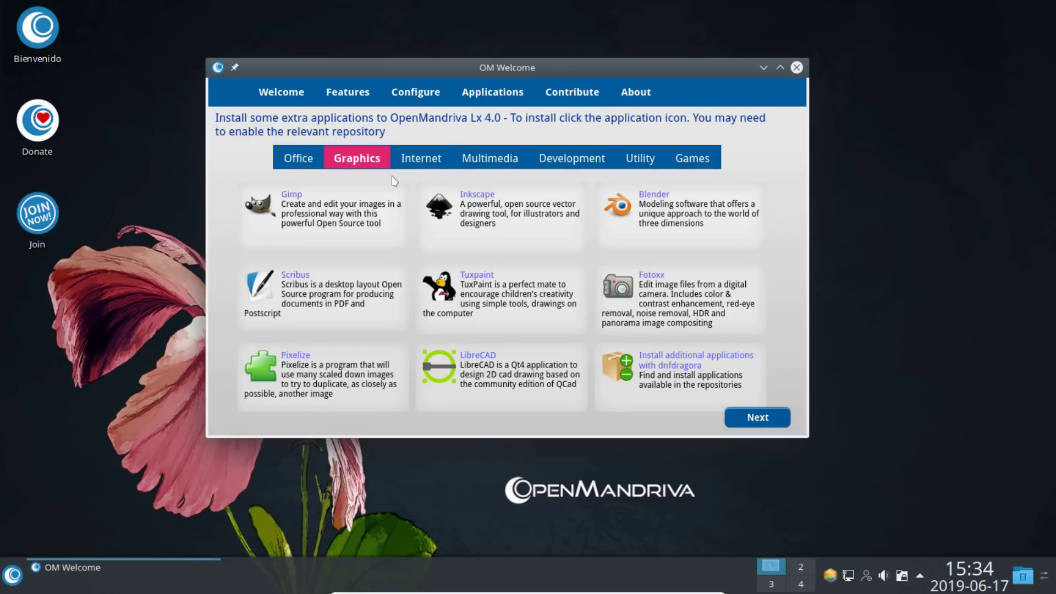
click(421, 160)
click(504, 159)
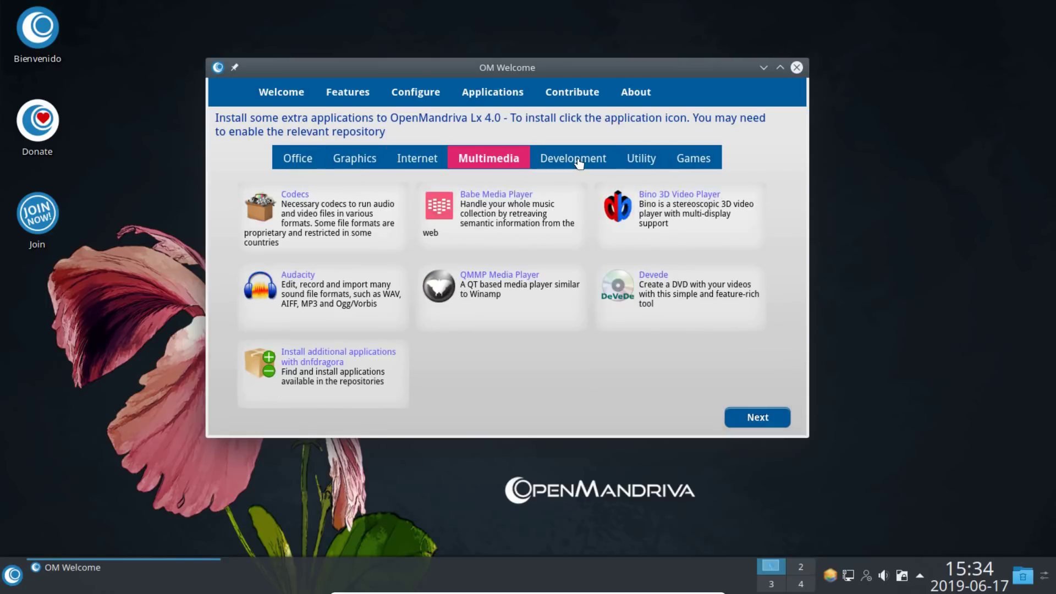
click(647, 159)
click(701, 158)
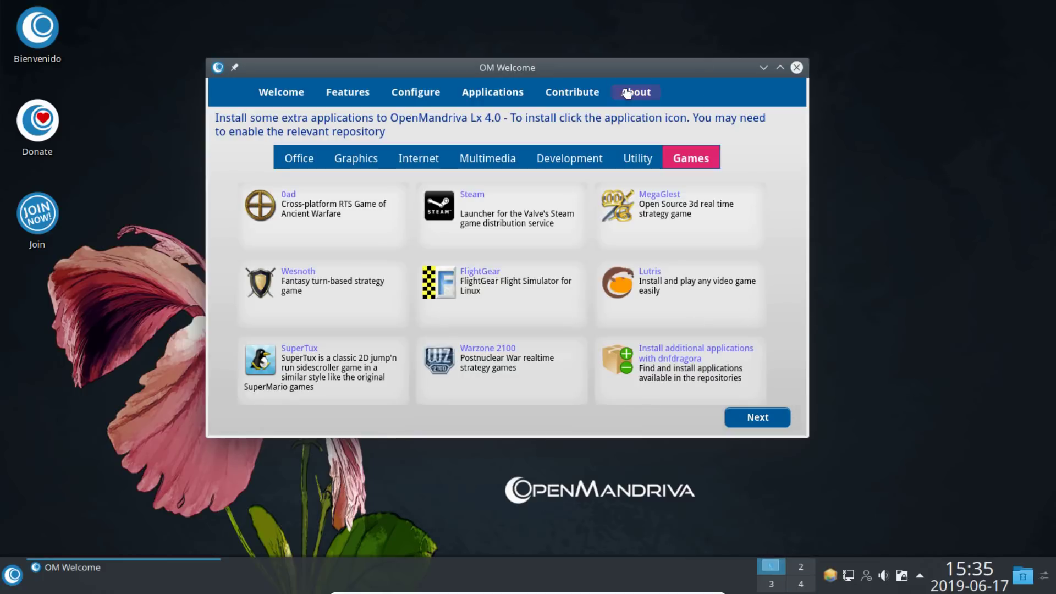
View the Contribute and About pages, then close OM Welcome
click(581, 94)
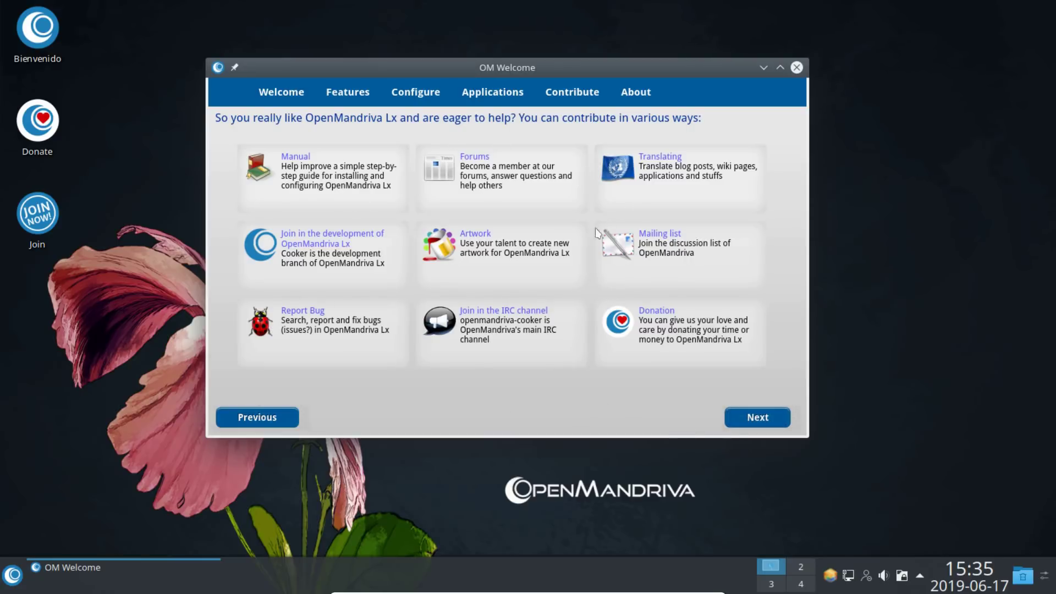
click(634, 95)
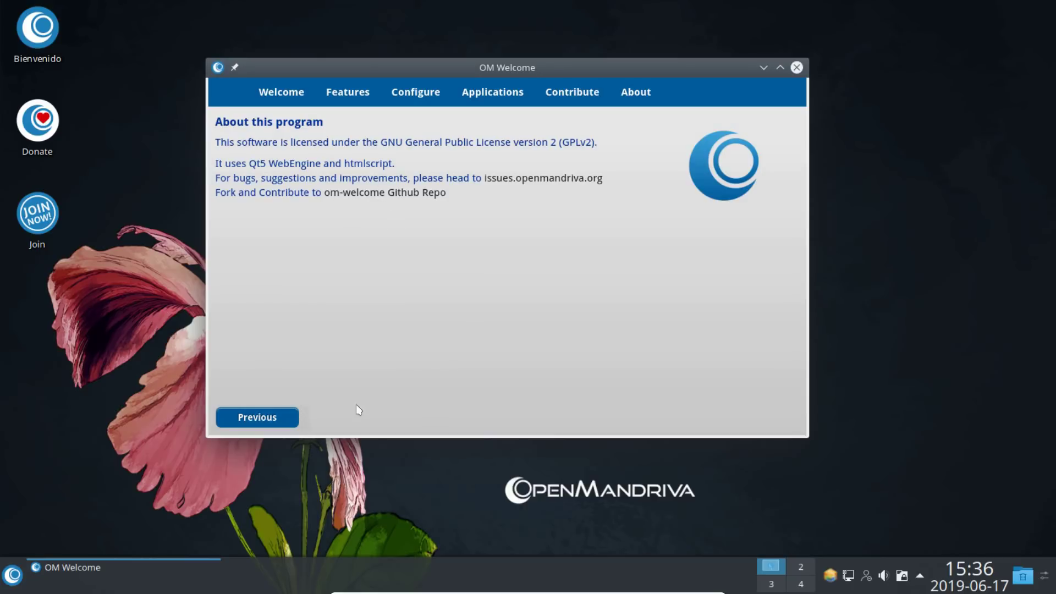
click(797, 67)
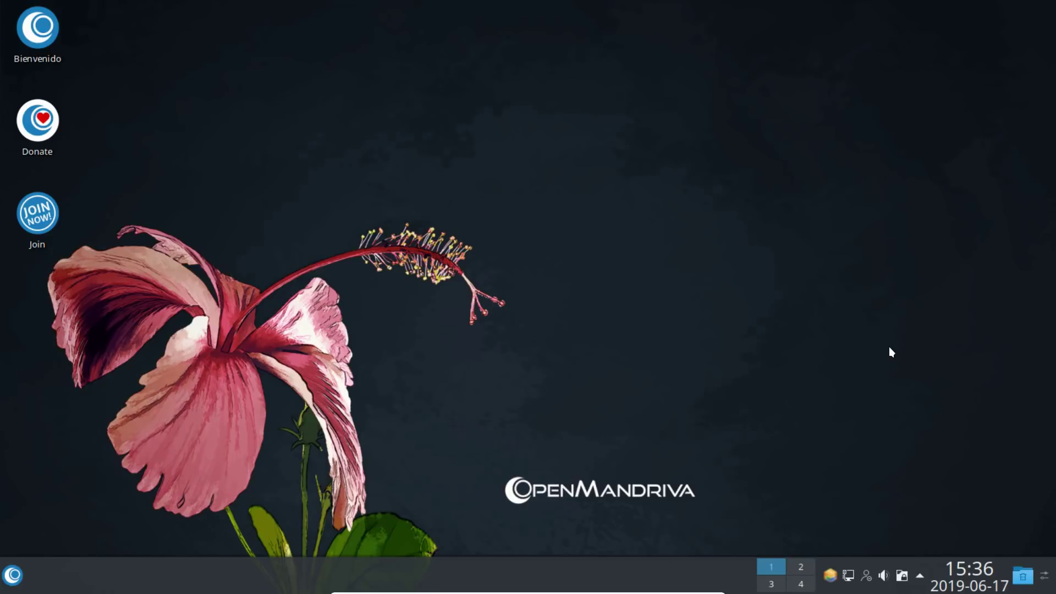
Run Comprobar actualizaciones from the dnfdragora tray icon, then launch the manager with Actualizar
right_click(831, 575)
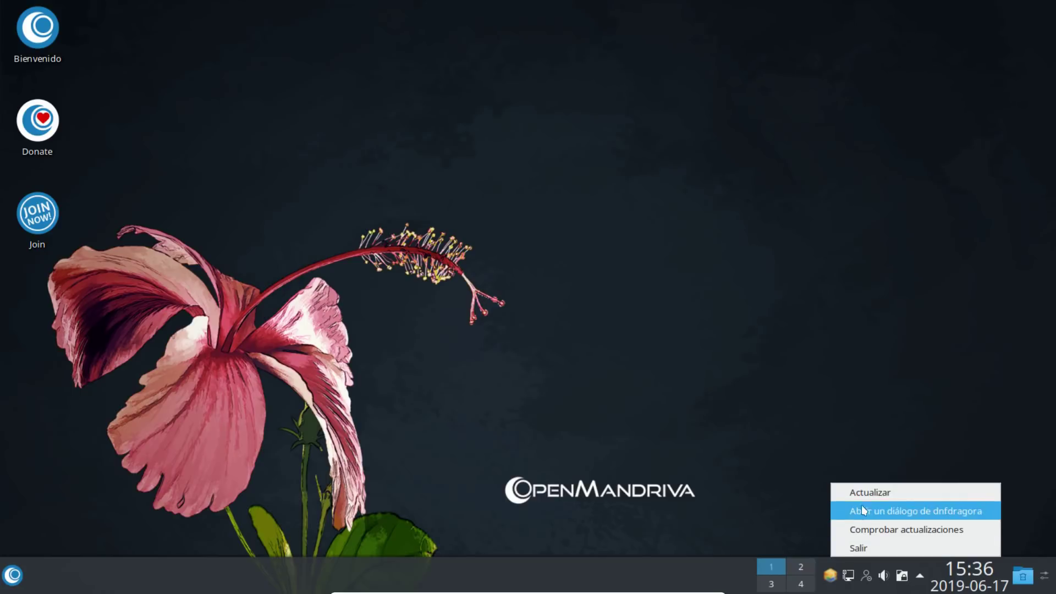
click(905, 532)
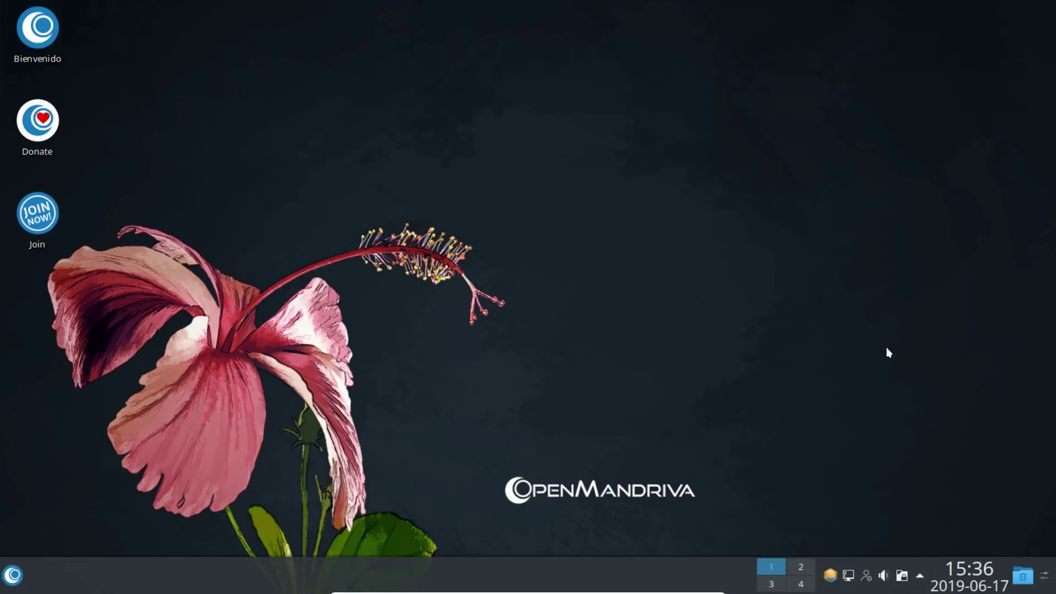
right_click(832, 576)
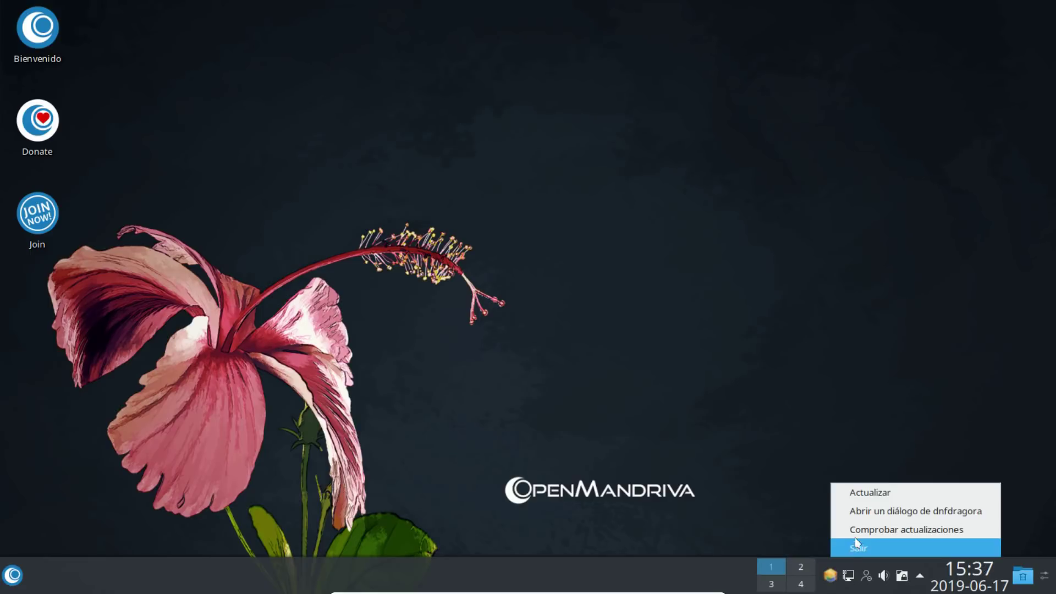
click(912, 493)
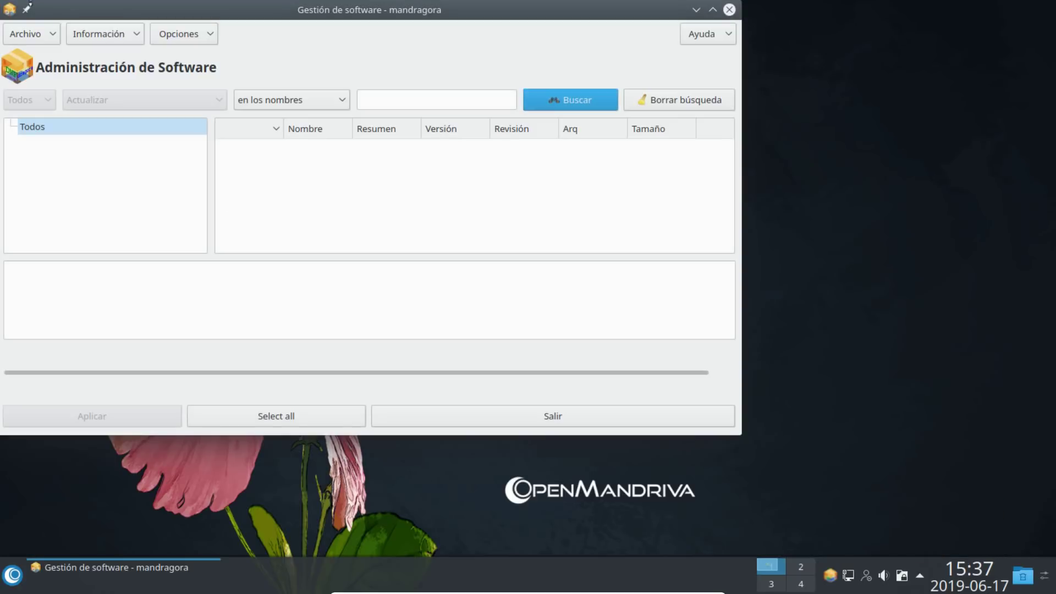
Center the dnfdragora window and look over its Opciones, Información and Archivo menus
drag(224, 25, 402, 71)
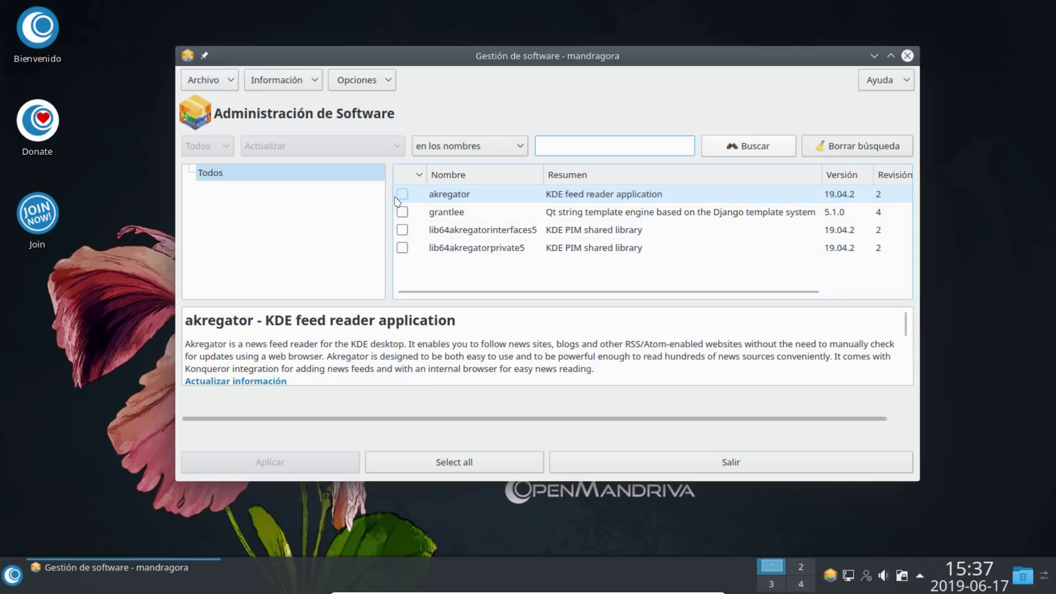
click(420, 176)
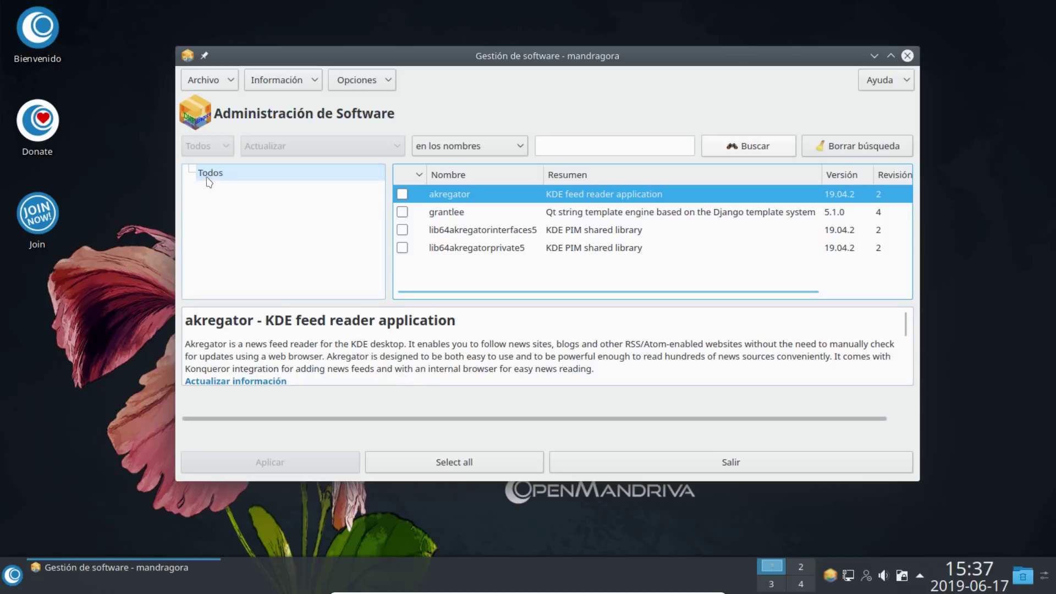
click(381, 79)
click(312, 81)
click(309, 80)
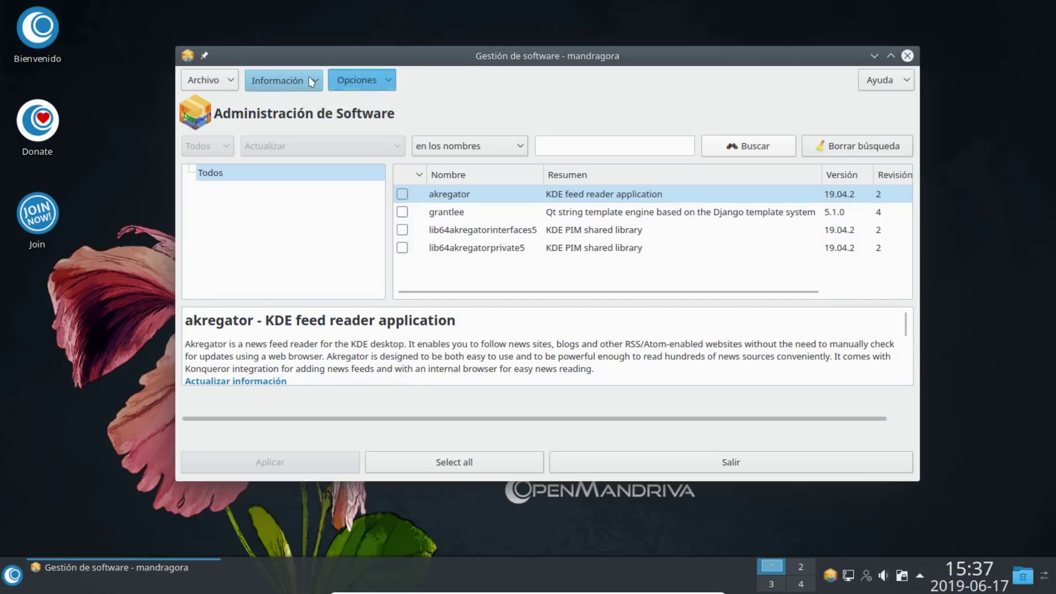
click(231, 82)
click(231, 81)
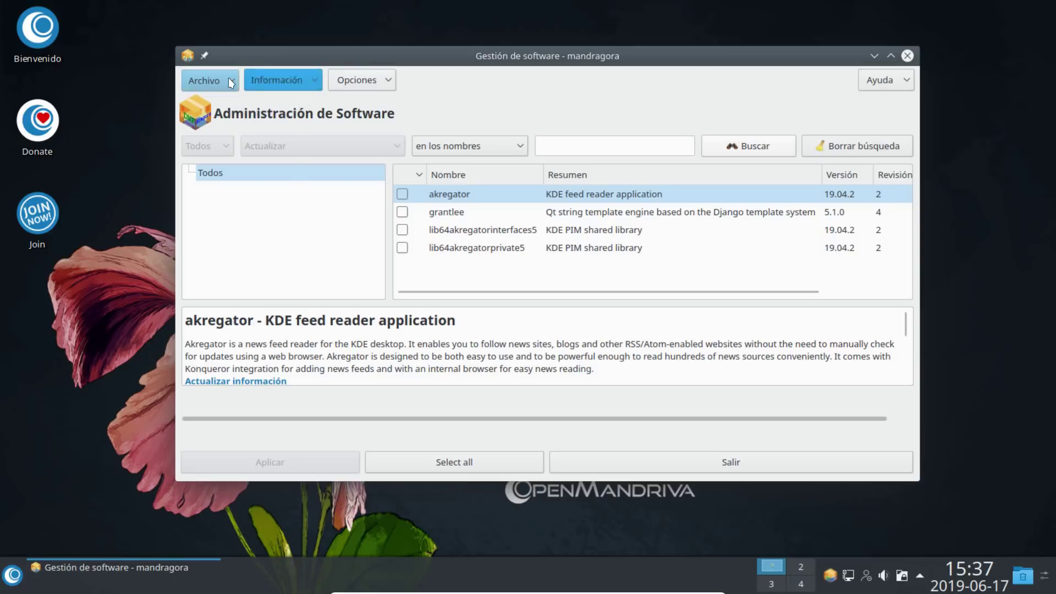
click(310, 262)
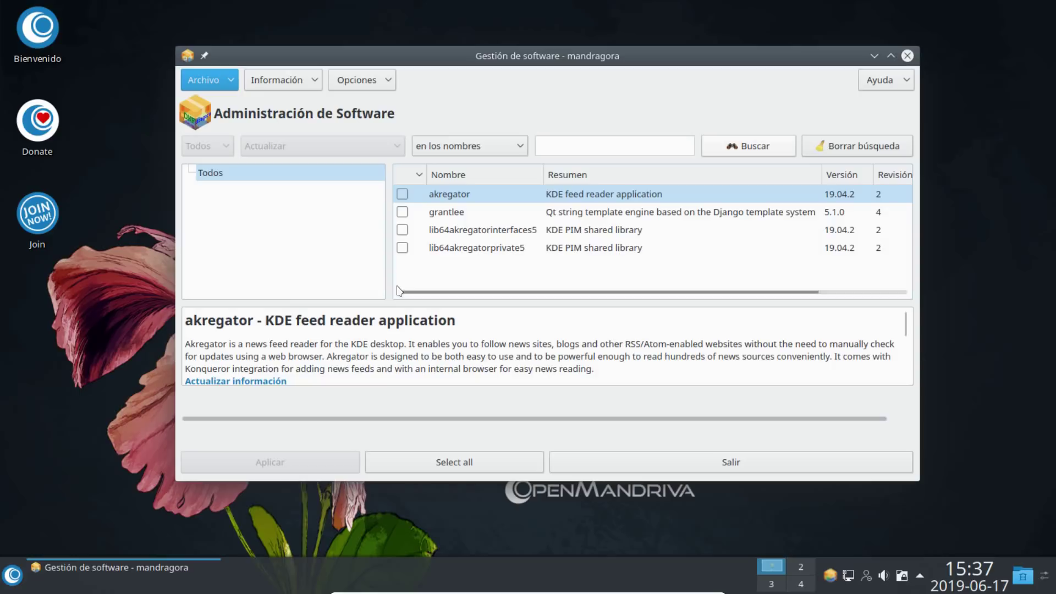
Mark akregator, grantlee and both akregator libraries, then bring up the 2.4 M transaction summary
click(403, 194)
click(404, 216)
click(402, 231)
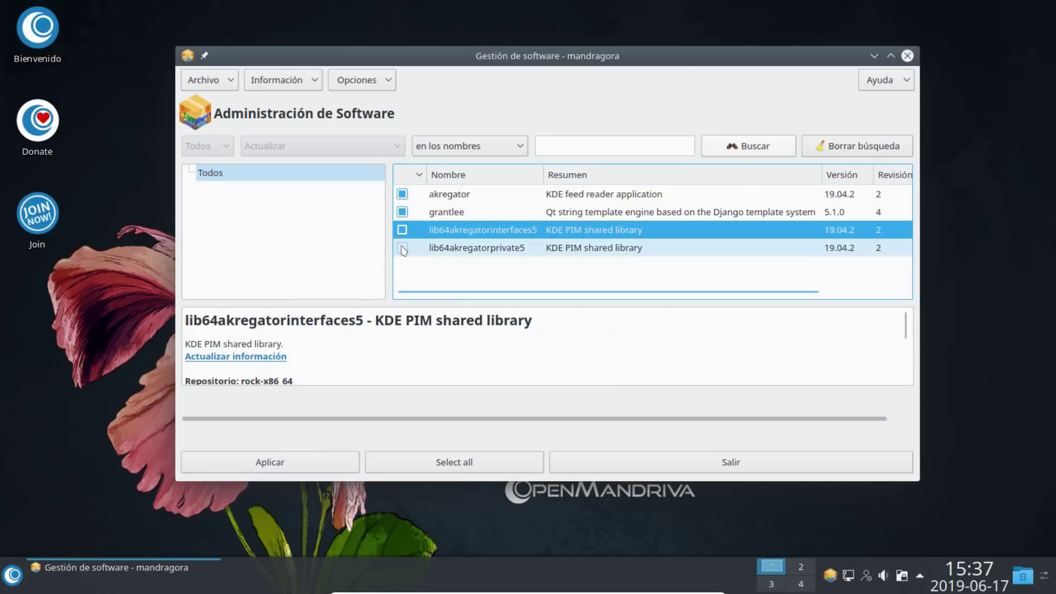
click(403, 248)
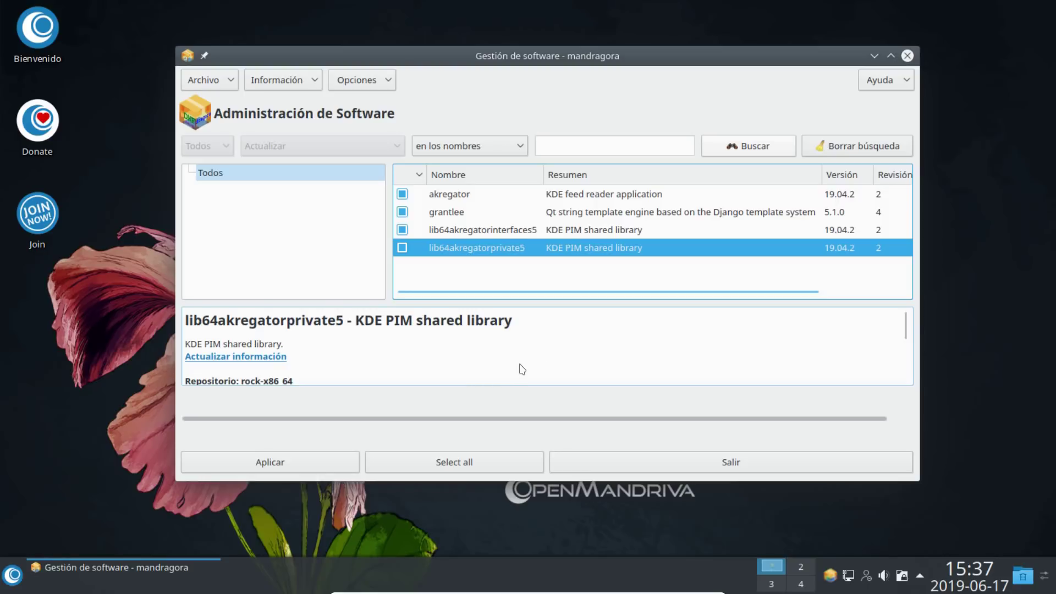
click(477, 464)
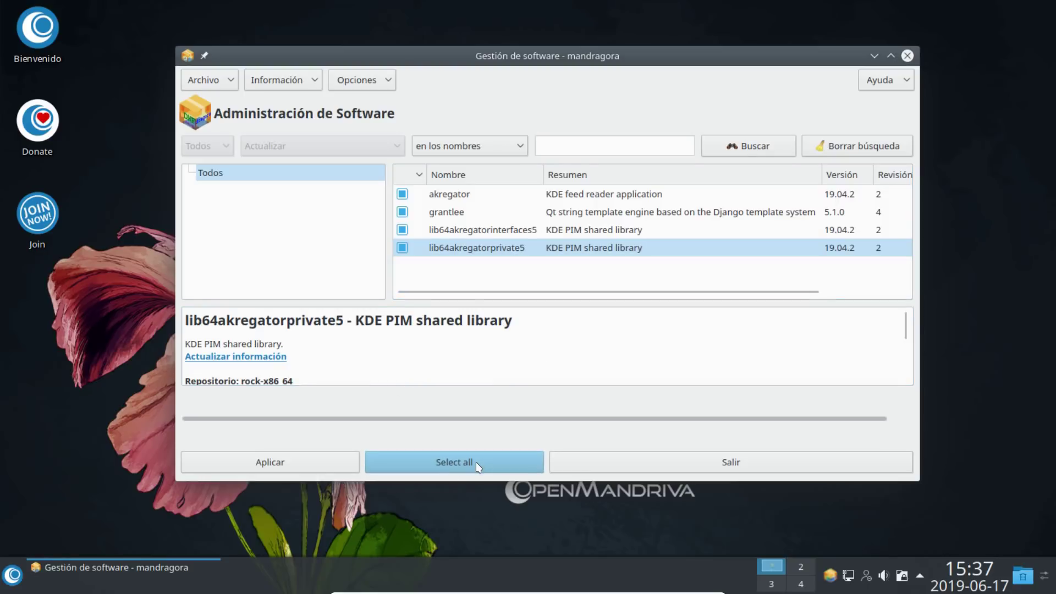
click(299, 469)
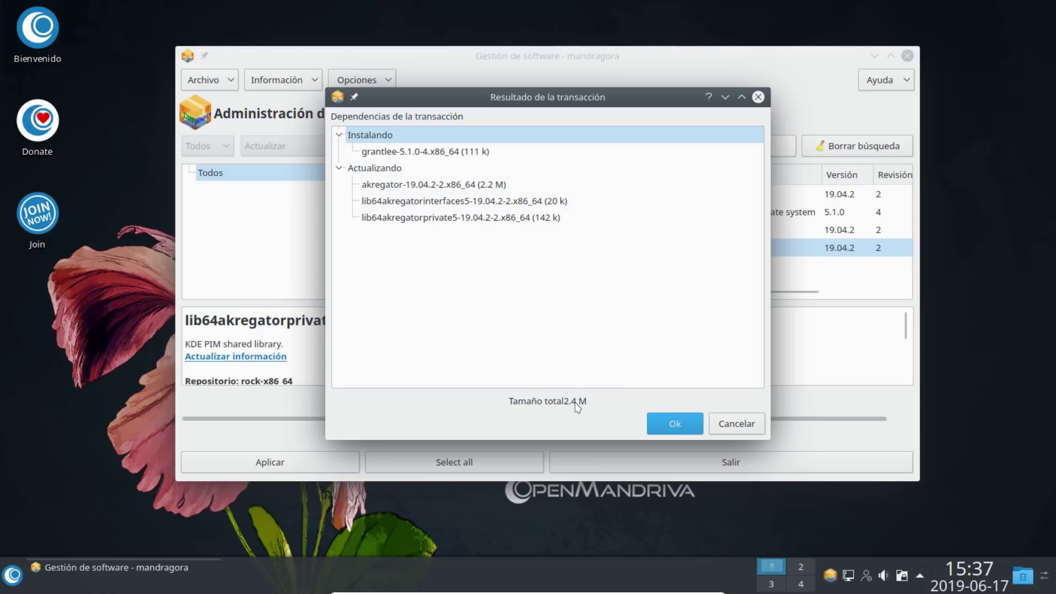
Confirm the transaction, authorise with the admin password, and accept the OpenMandriva GPG key
click(675, 424)
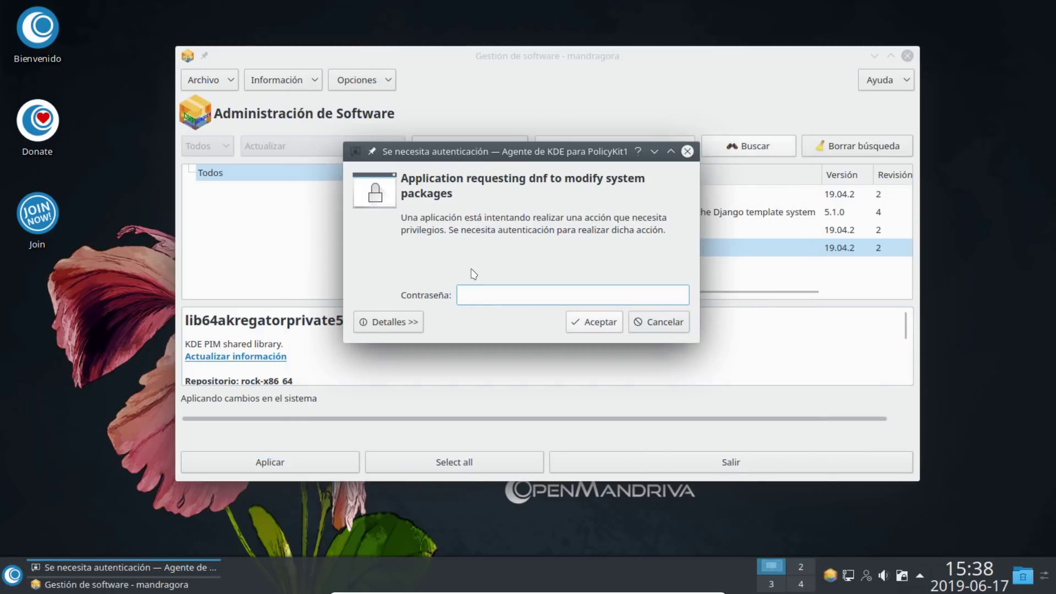
text(**********)
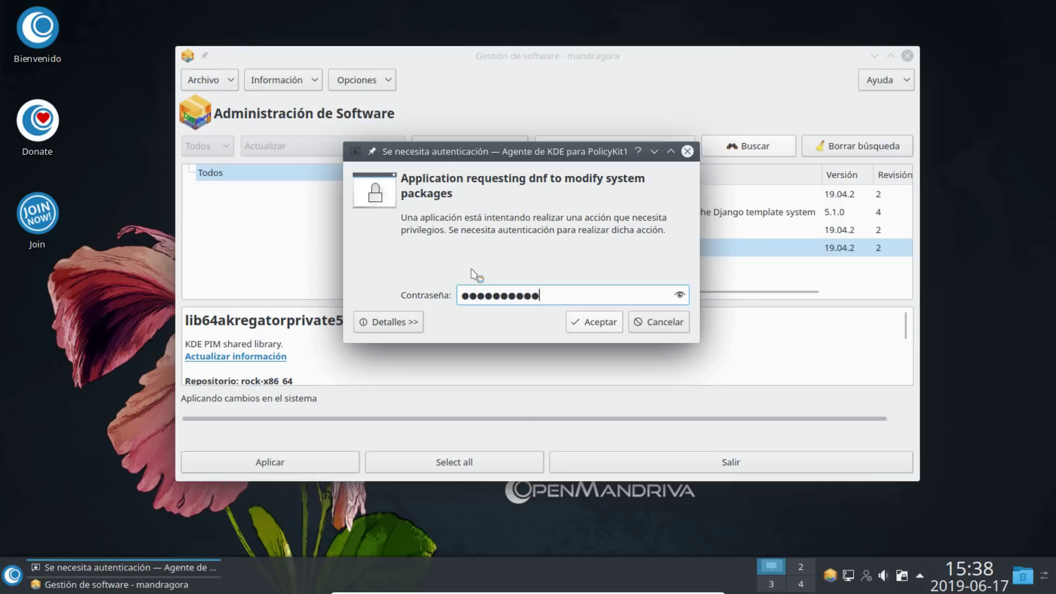
key(Return)
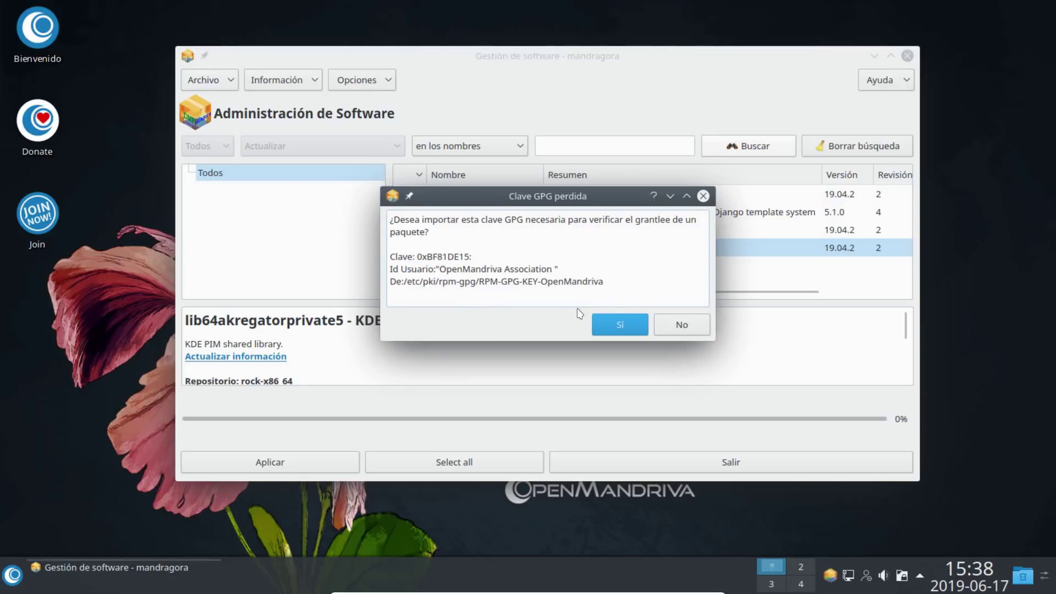
click(614, 326)
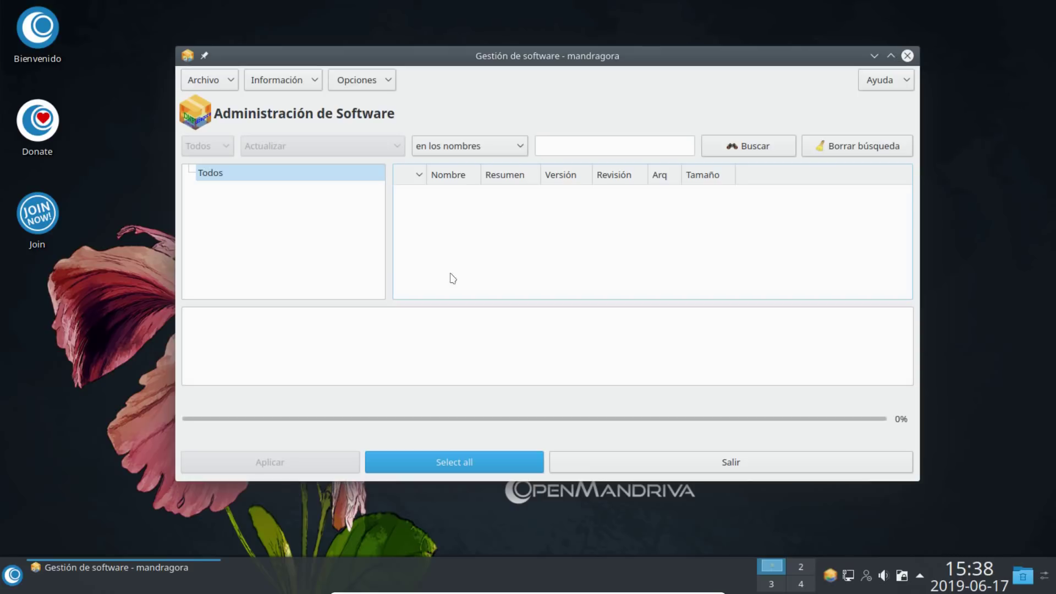
Close dnfdragora, then cycle repeatedly through virtual desktops 2, 4, 3 and 1, ending on desktop 1
click(908, 56)
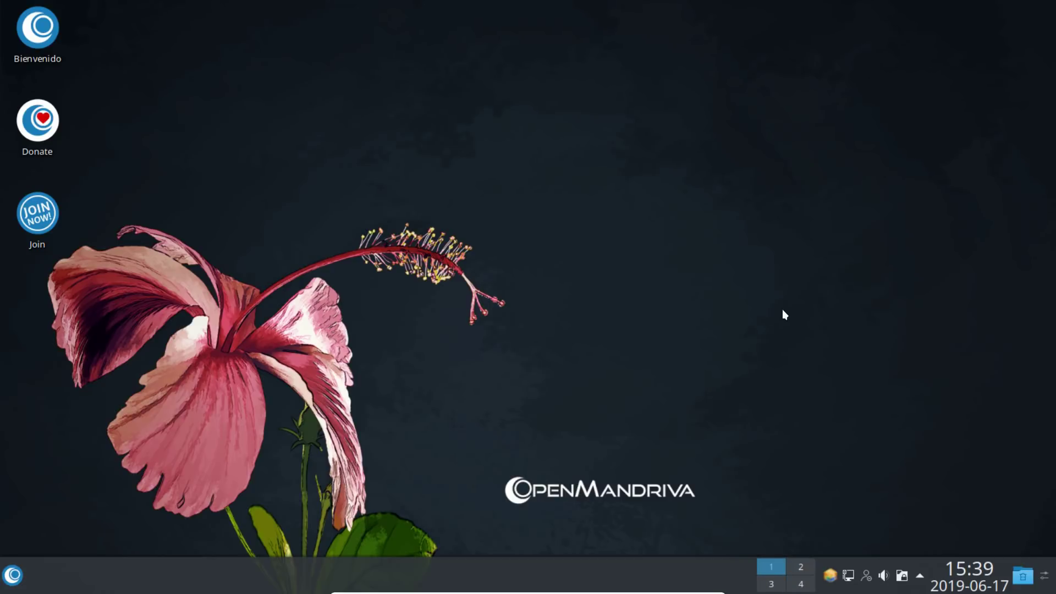
click(802, 567)
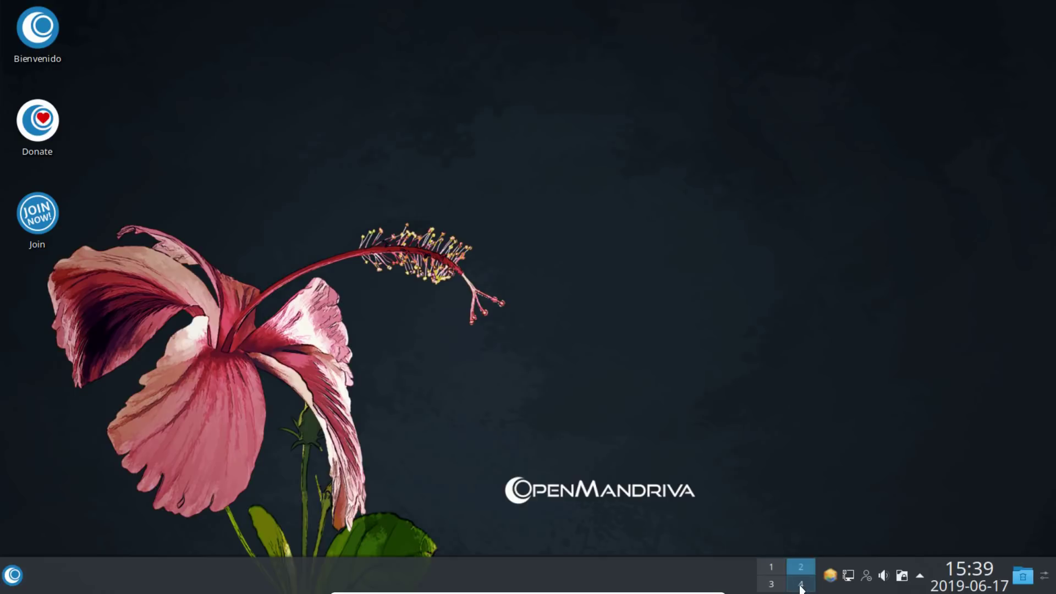
click(801, 585)
click(770, 583)
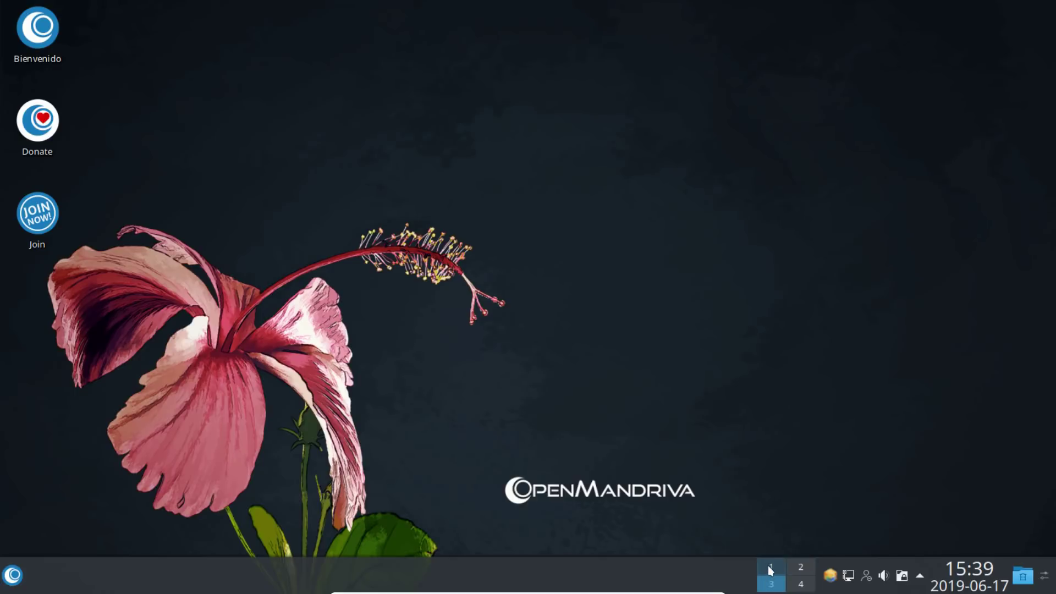
click(771, 571)
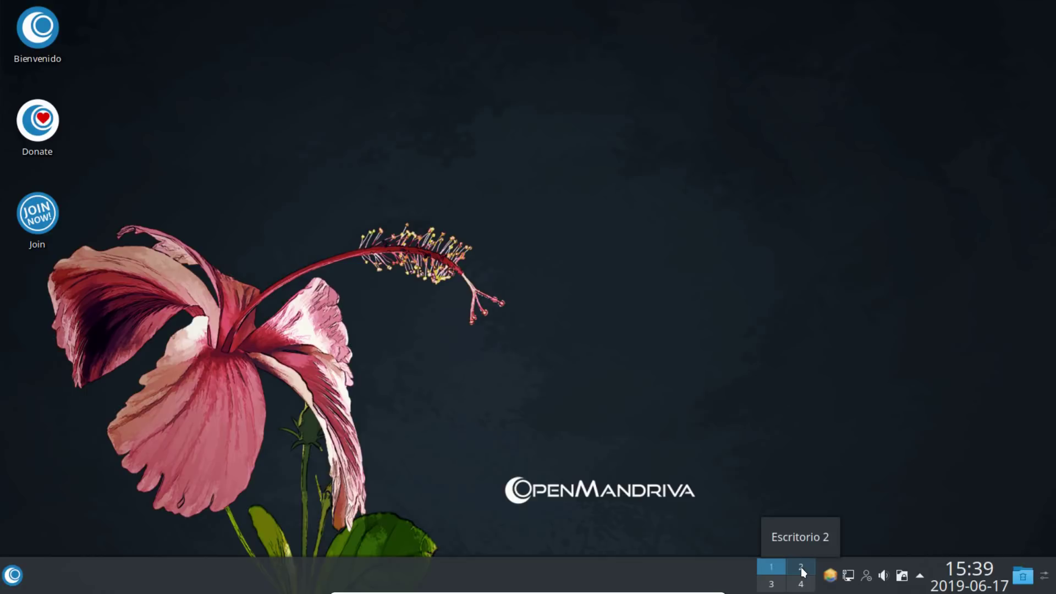
click(796, 568)
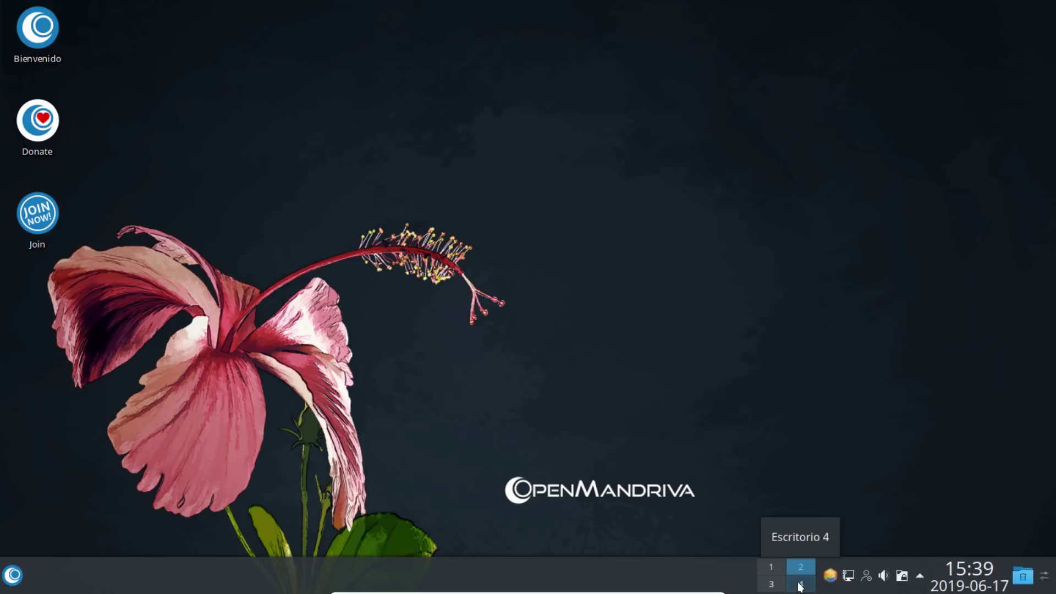
click(800, 586)
click(771, 587)
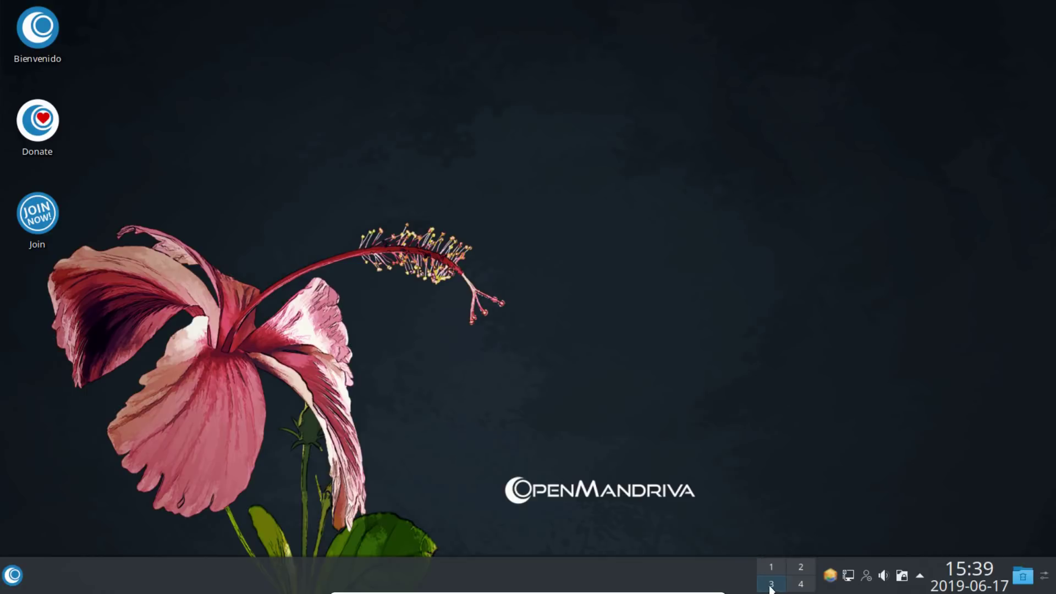
click(799, 570)
click(795, 588)
click(774, 579)
click(771, 567)
click(804, 566)
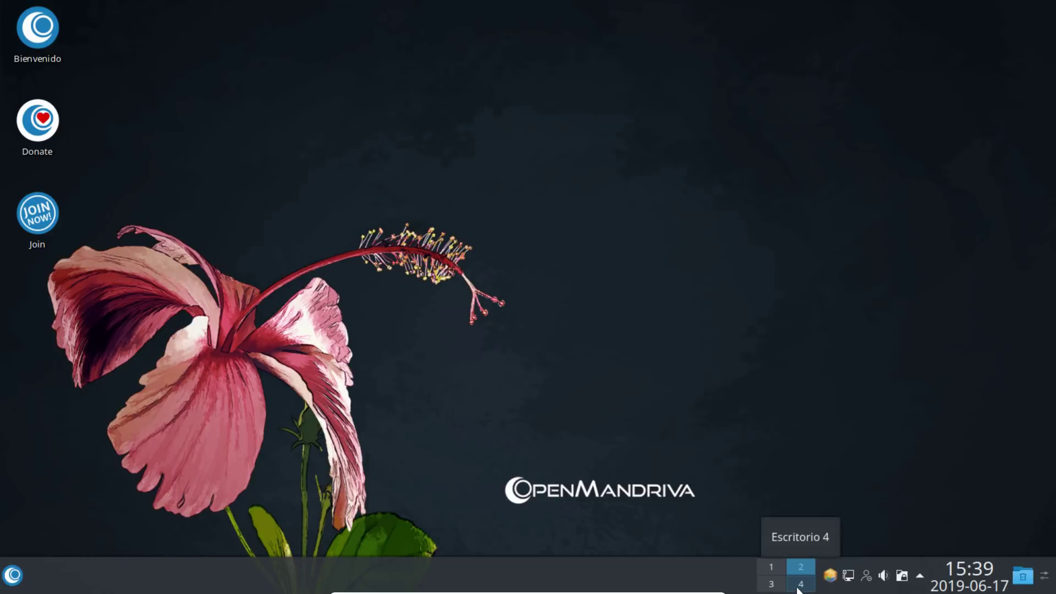
click(775, 567)
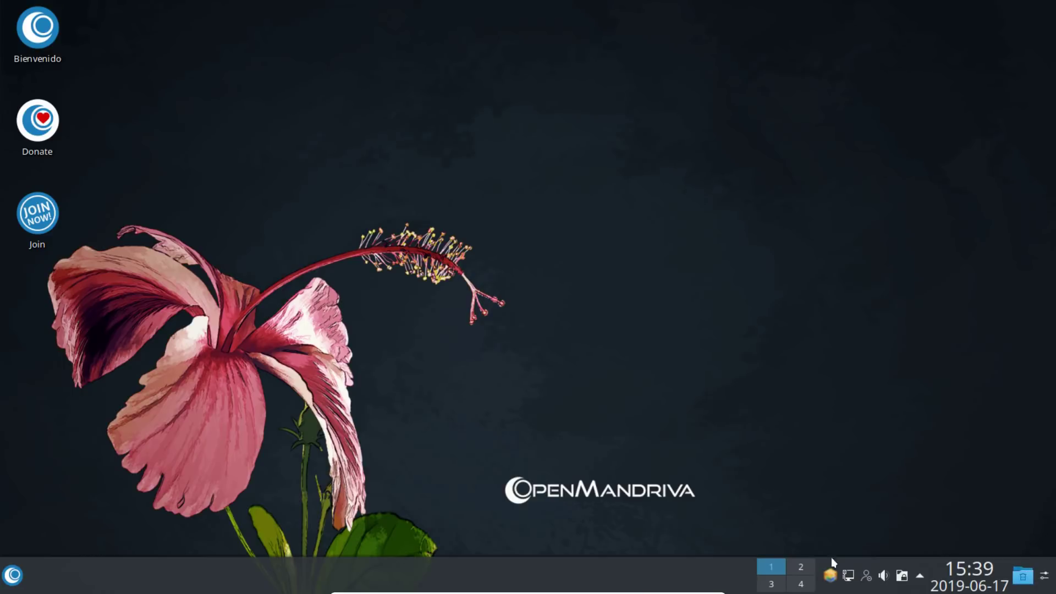
click(1045, 583)
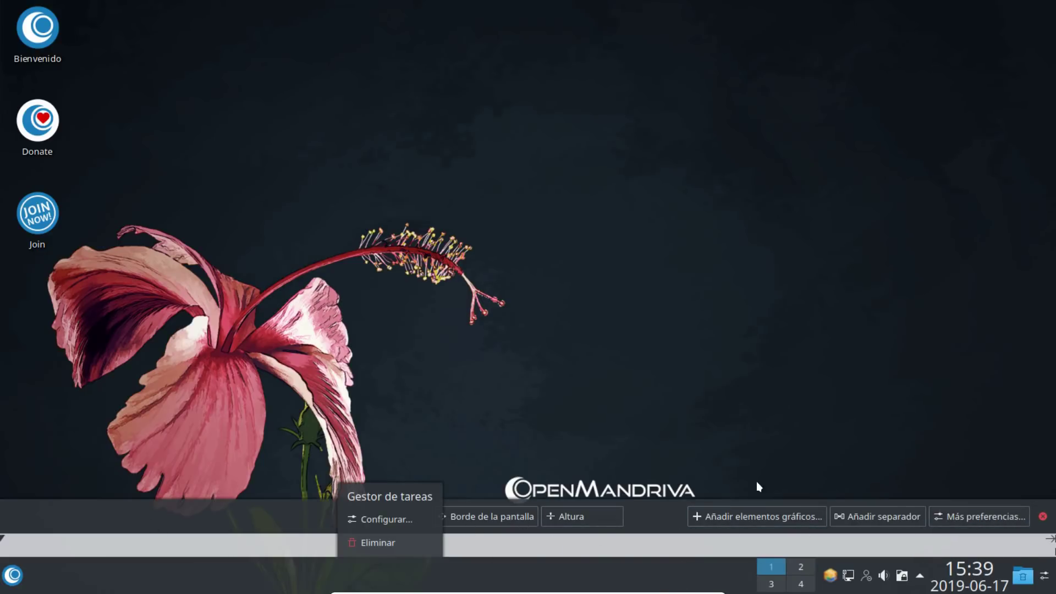
click(1043, 516)
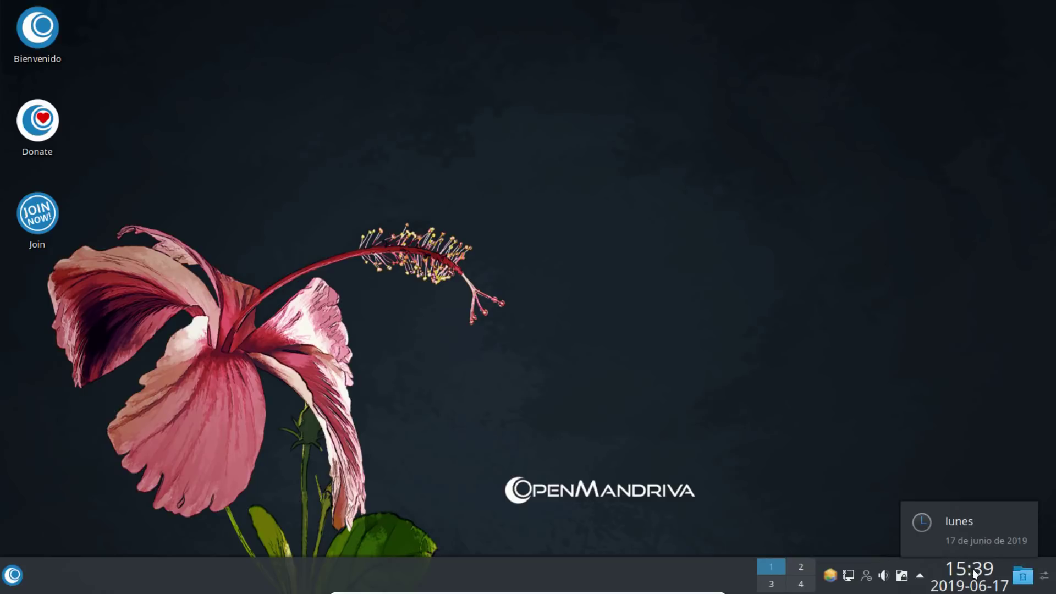
Glance at the June calendar from the clock, then expand the system tray's hidden items
click(966, 587)
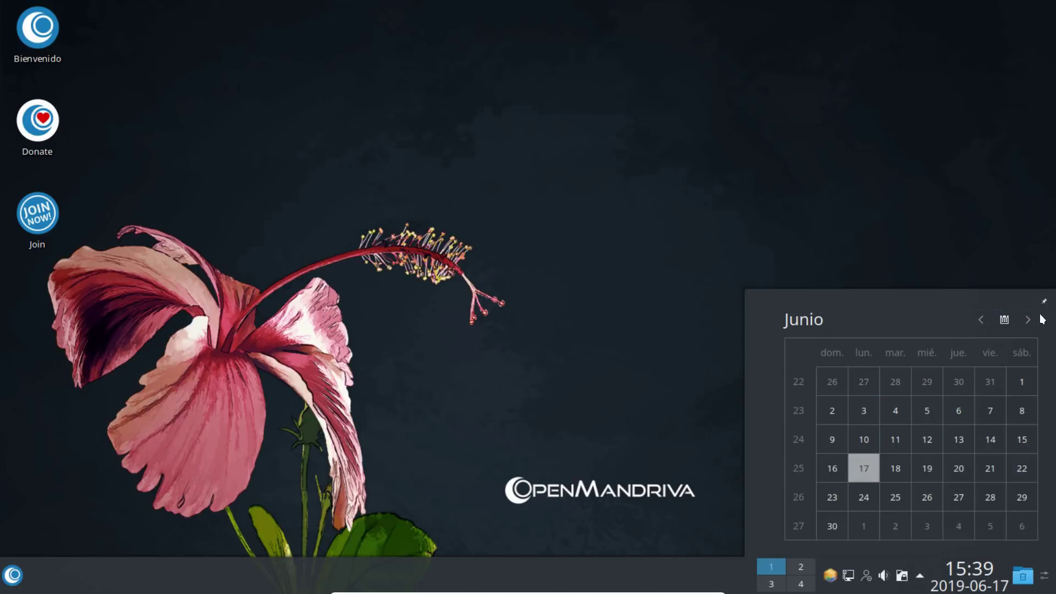
click(950, 285)
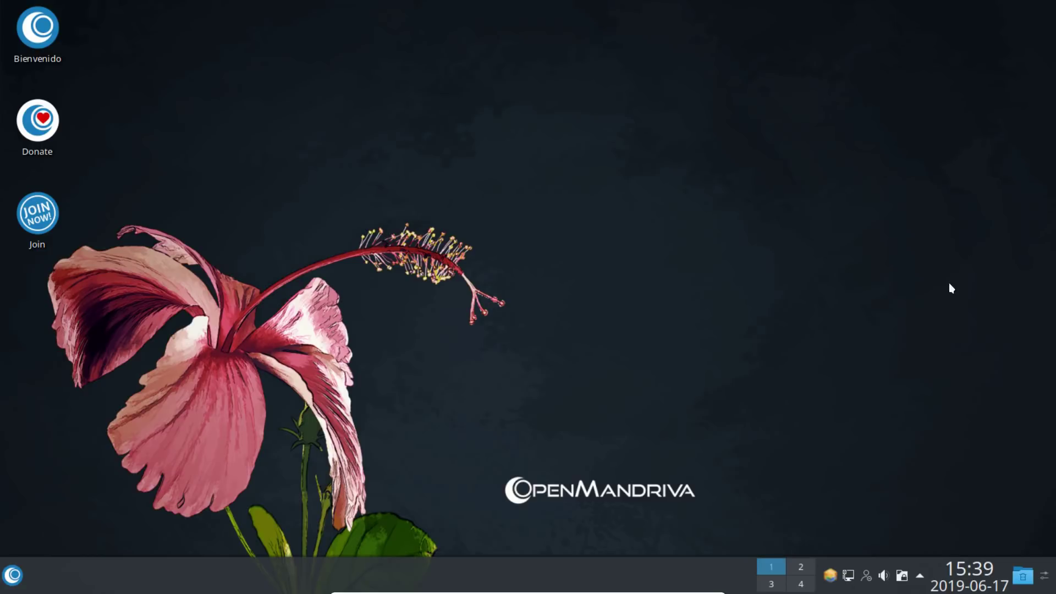
click(921, 578)
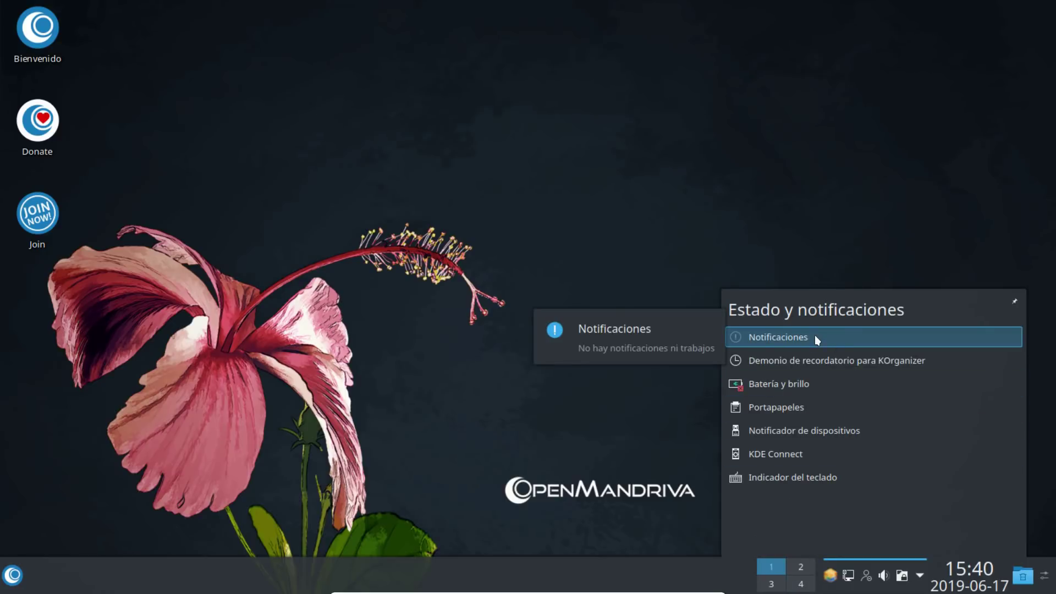
Dismiss the tray panel, then view and close the network icon's context menu
click(684, 378)
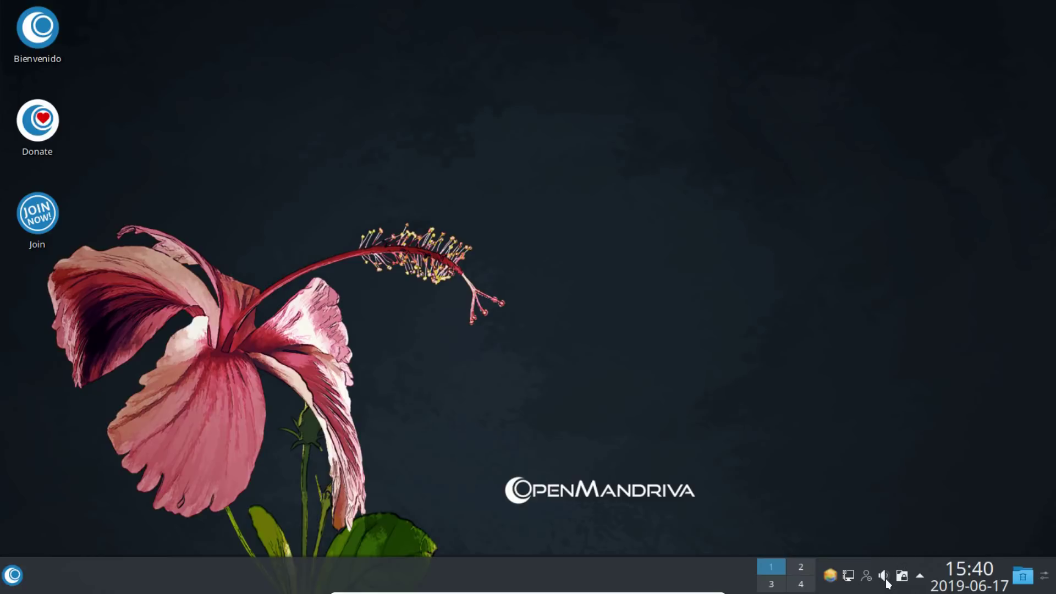
right_click(852, 579)
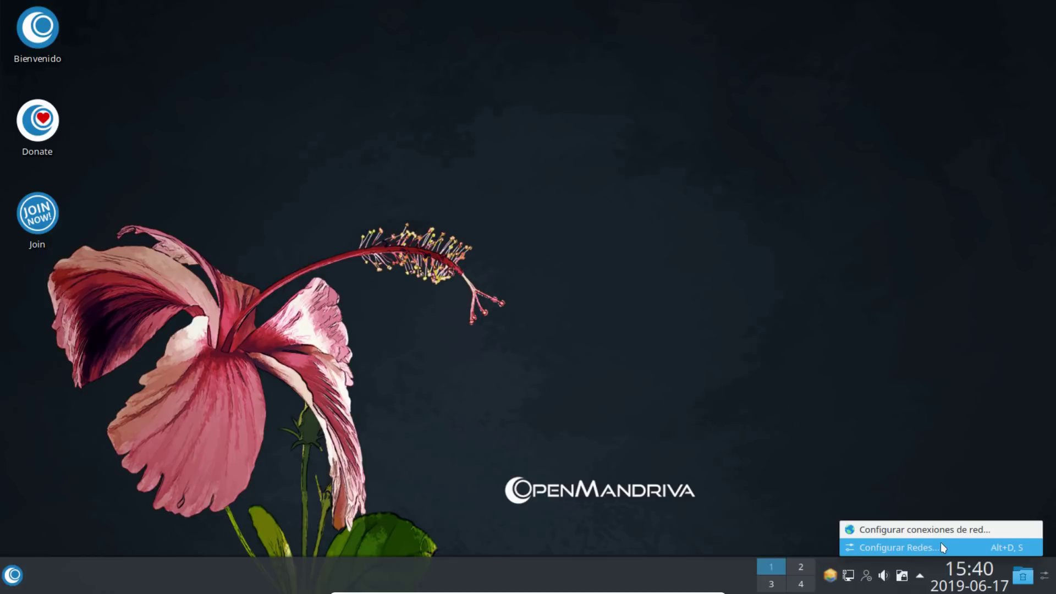
click(790, 488)
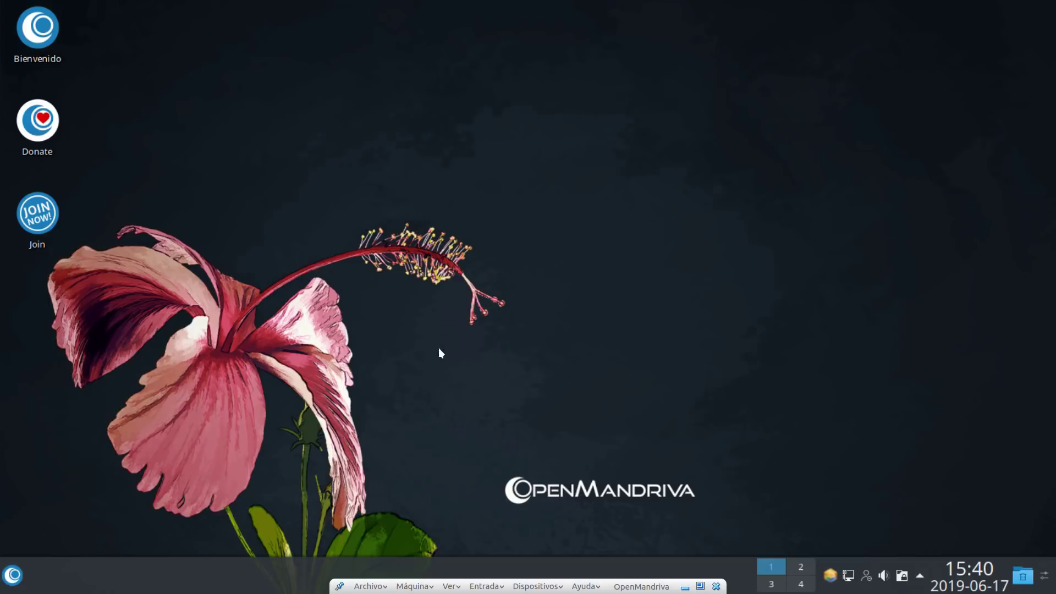
click(48, 35)
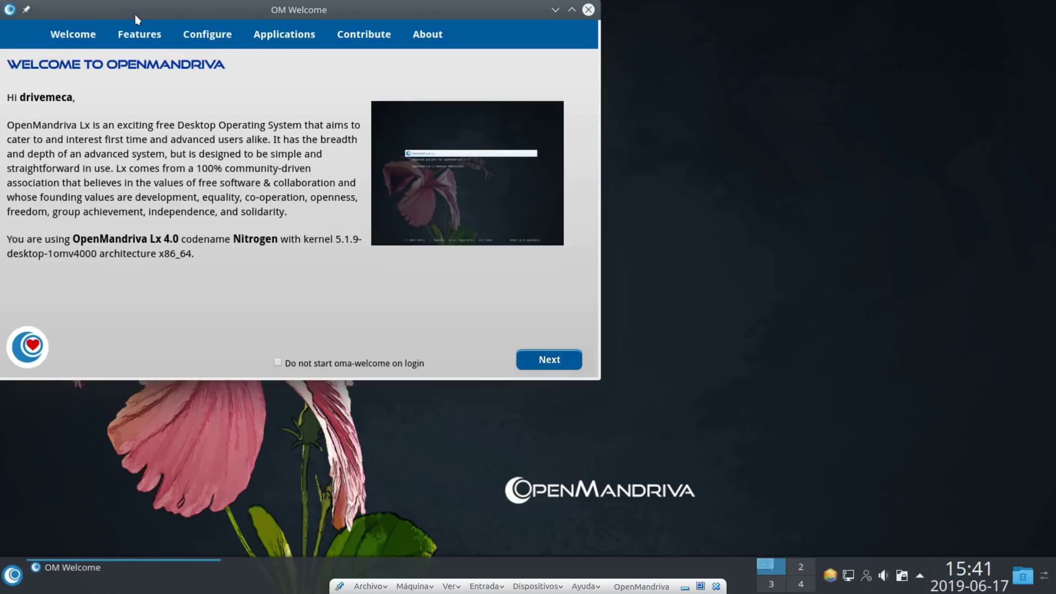
drag(134, 14, 437, 44)
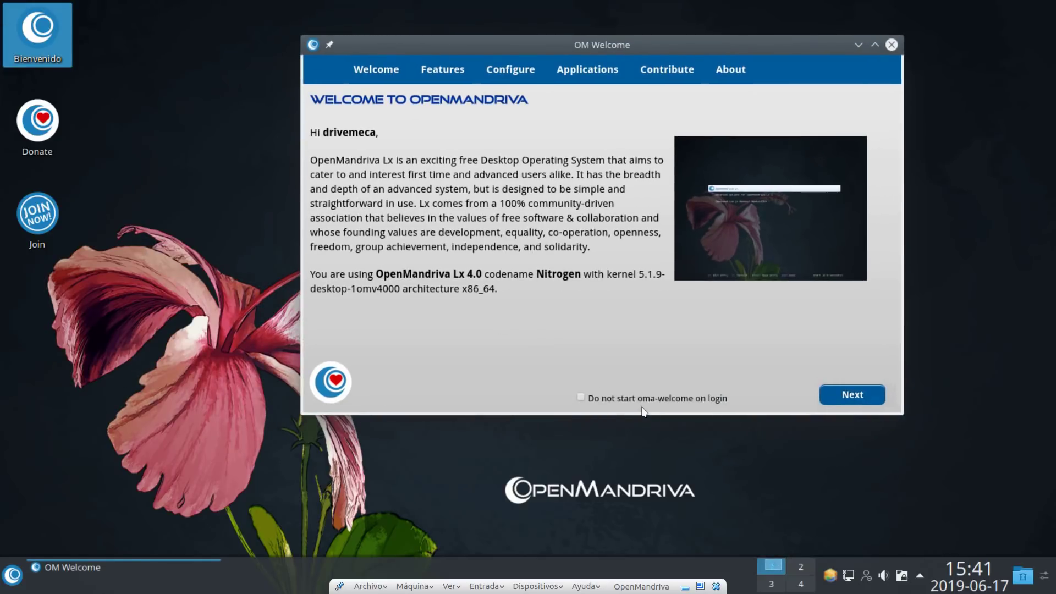
click(893, 45)
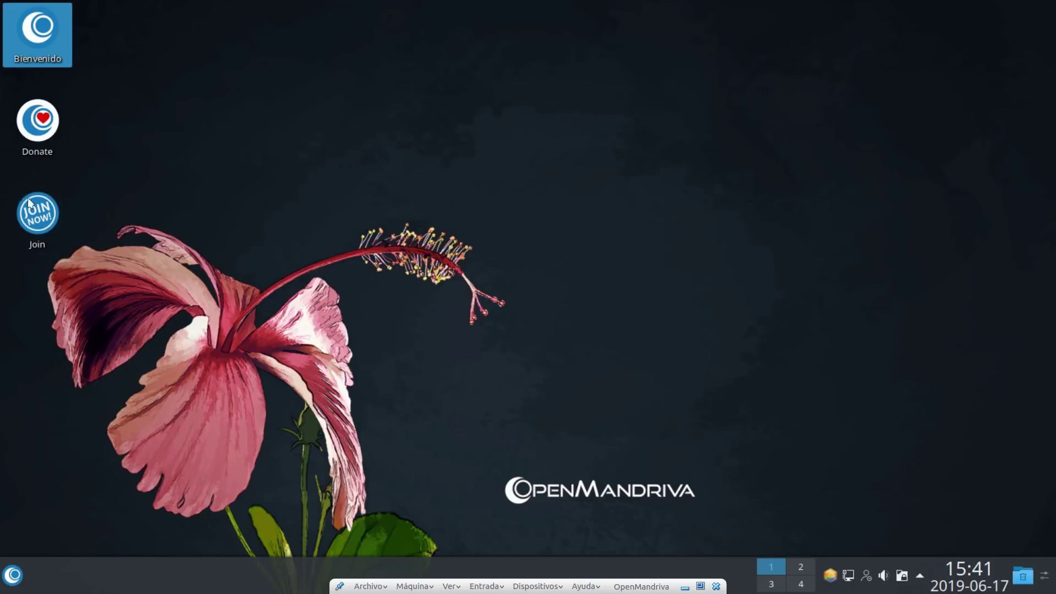
click(353, 414)
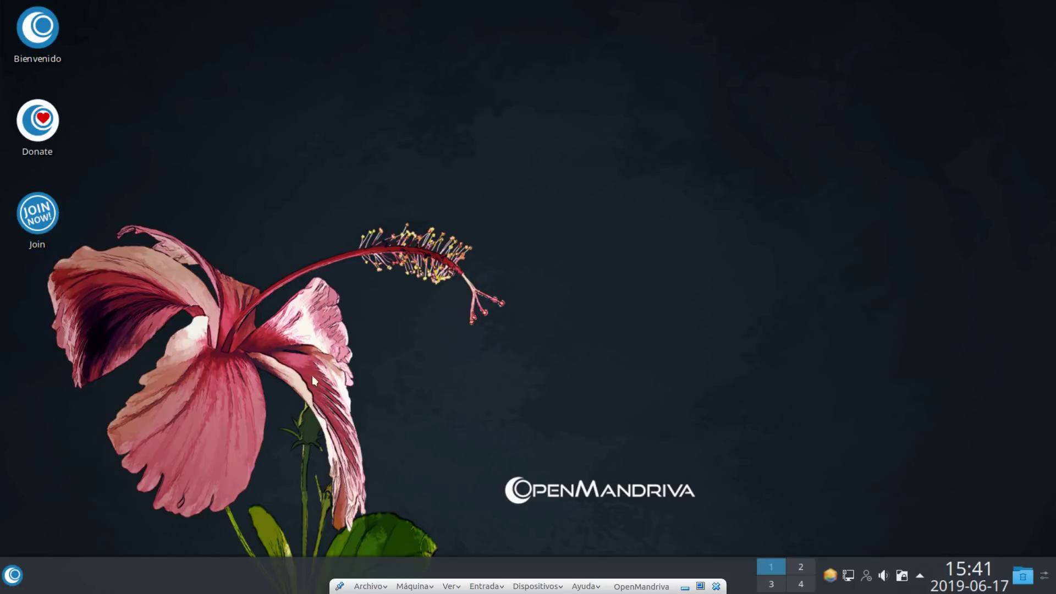
Launch the Falkon web browser from the application menu's favourites column
click(12, 578)
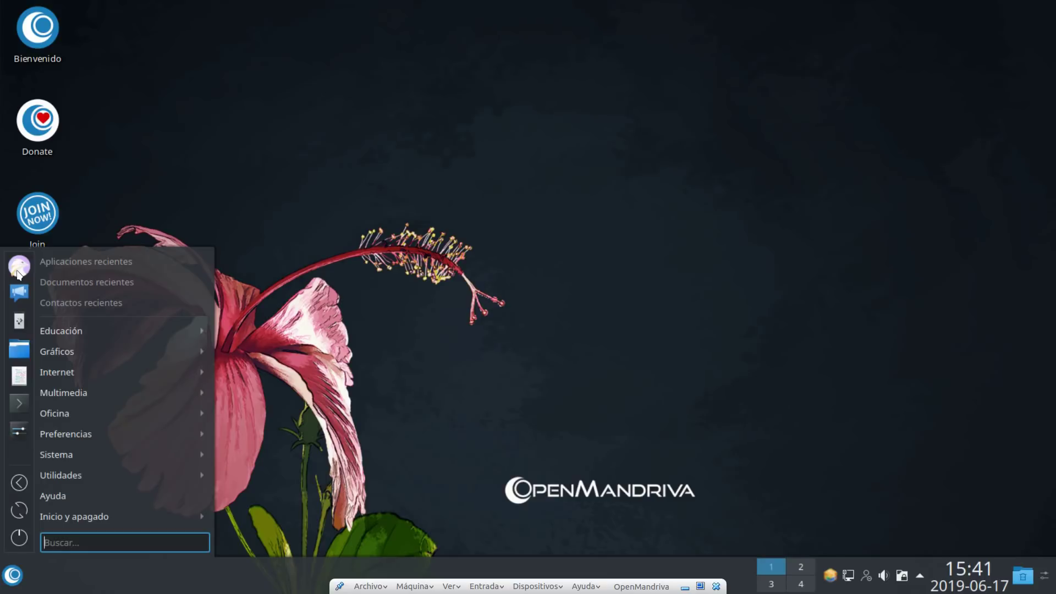
click(19, 269)
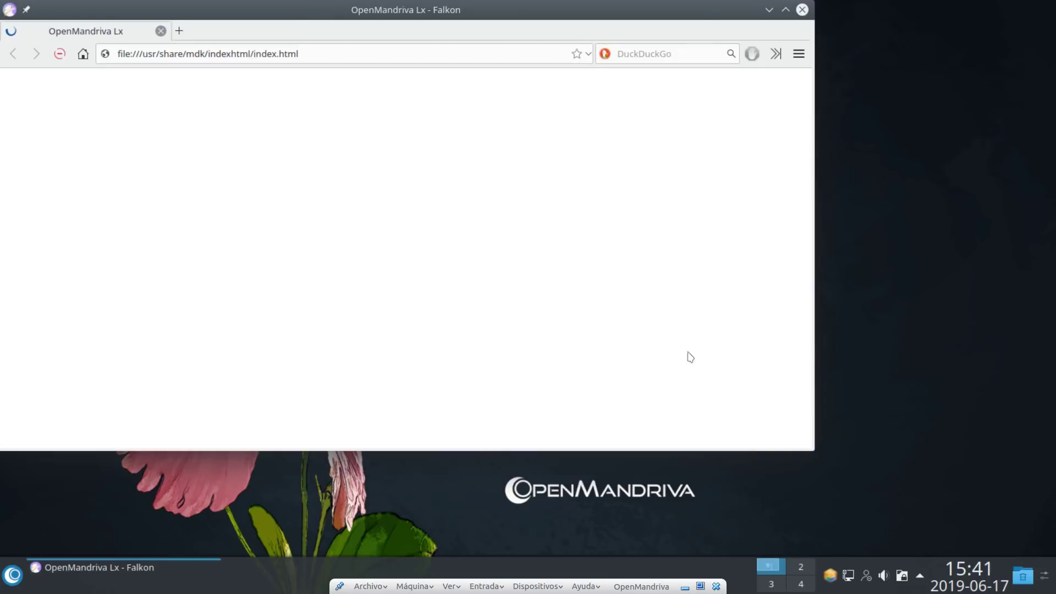
Centre Falkon, scroll the openmandriva.org page down and up, then close it and reopen the menu
drag(353, 9, 456, 55)
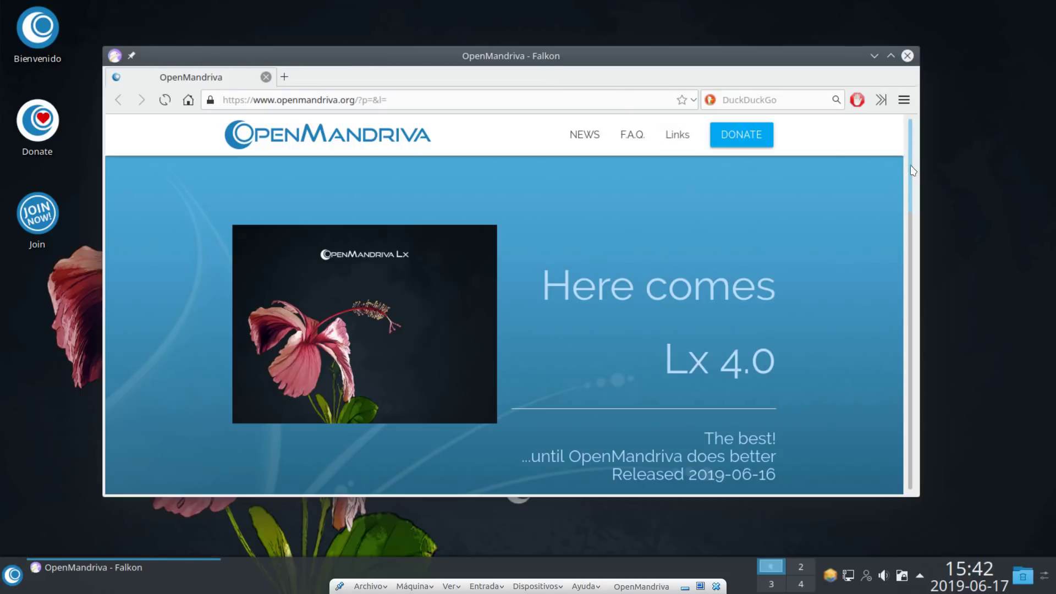
drag(915, 197, 903, 464)
drag(918, 309, 907, 132)
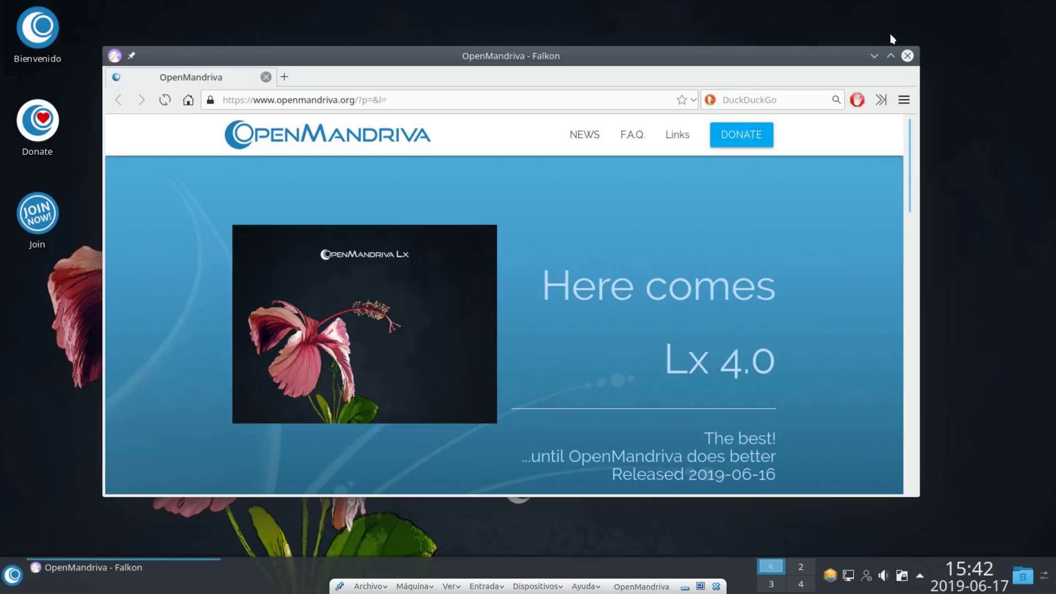
click(908, 56)
click(13, 575)
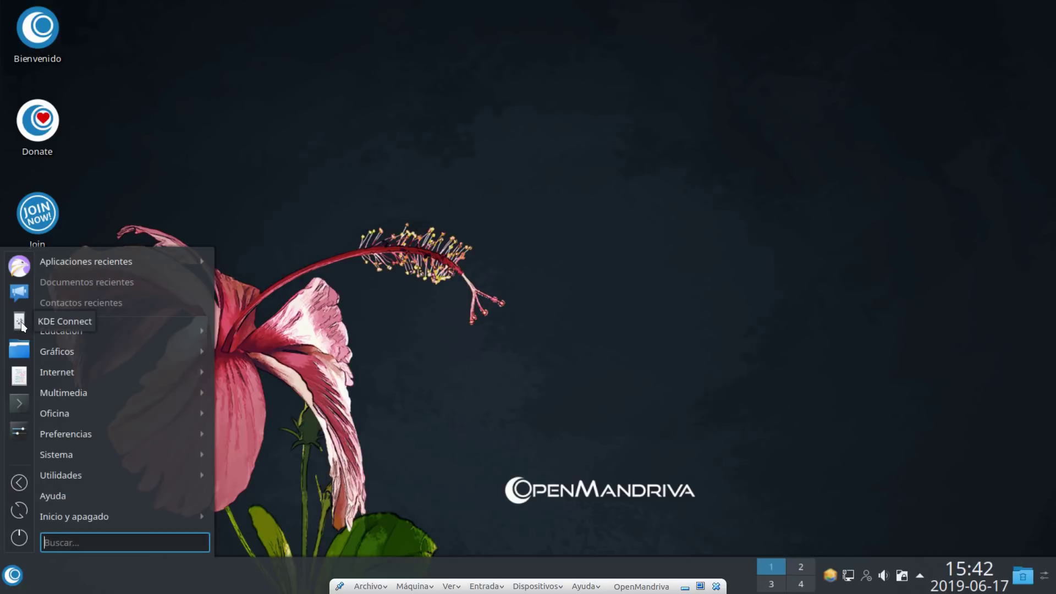
Launch Dolphin, enlarge and centre its window, and adjust the folder icon size
click(16, 352)
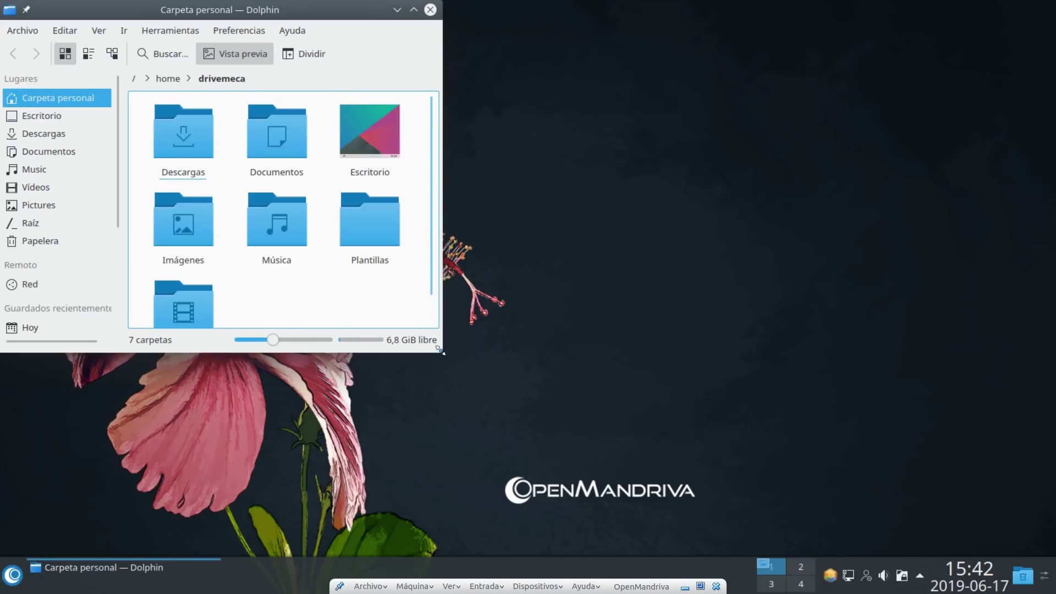
drag(444, 351, 881, 412)
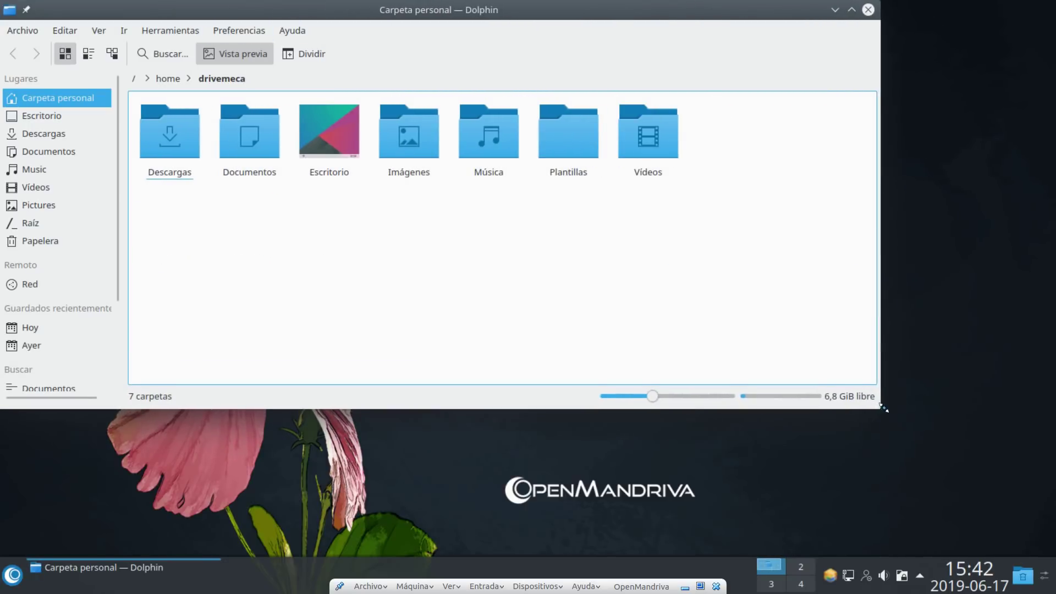
drag(208, 15, 391, 105)
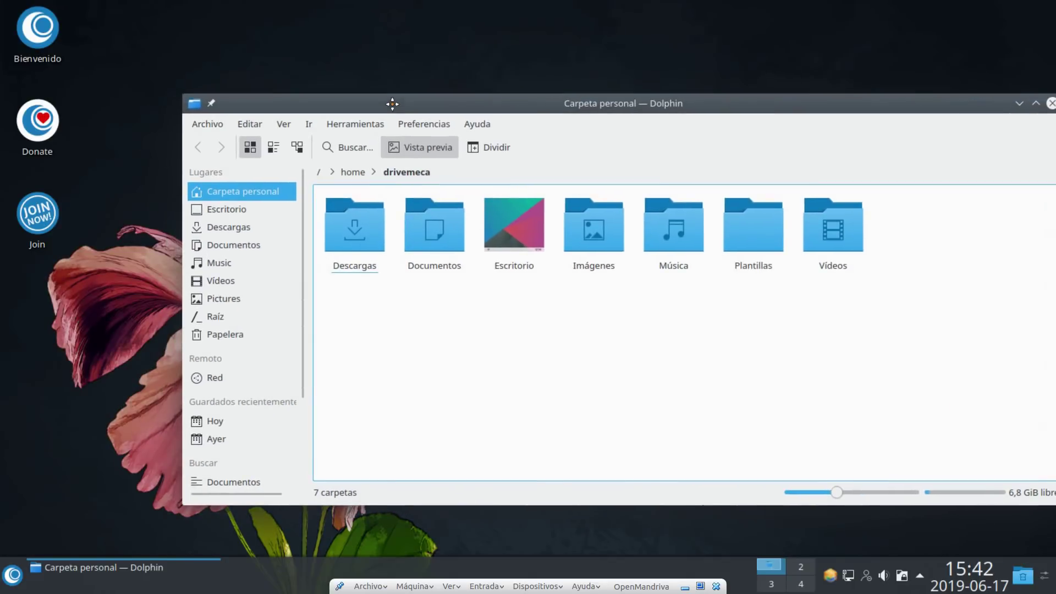
drag(837, 493, 808, 493)
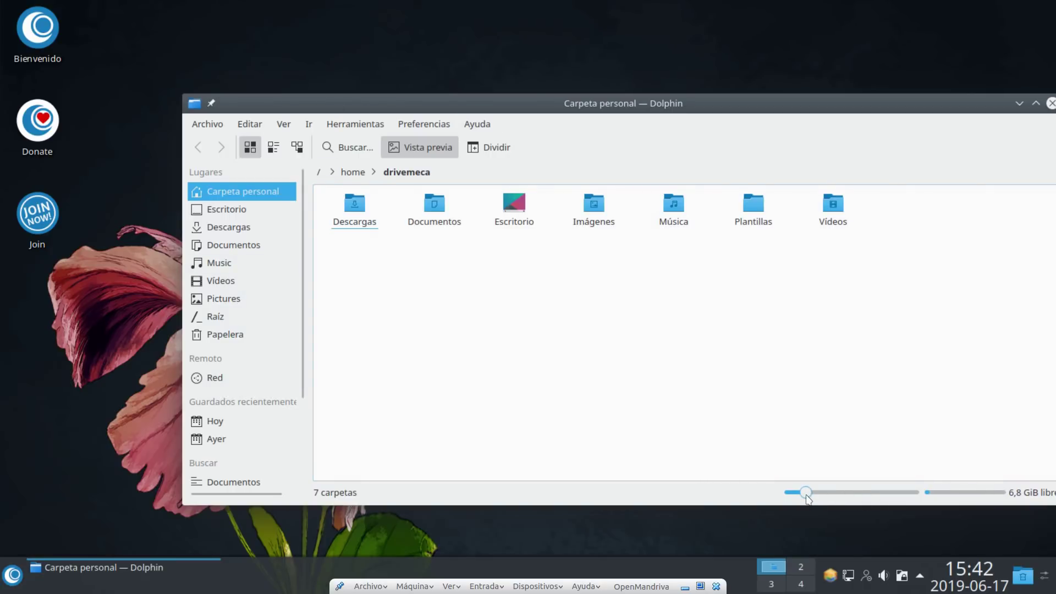
mouse_move(807, 493)
mouse_down()
mouse_move(845, 494)
mouse_move(791, 495)
mouse_move(811, 495)
mouse_up()
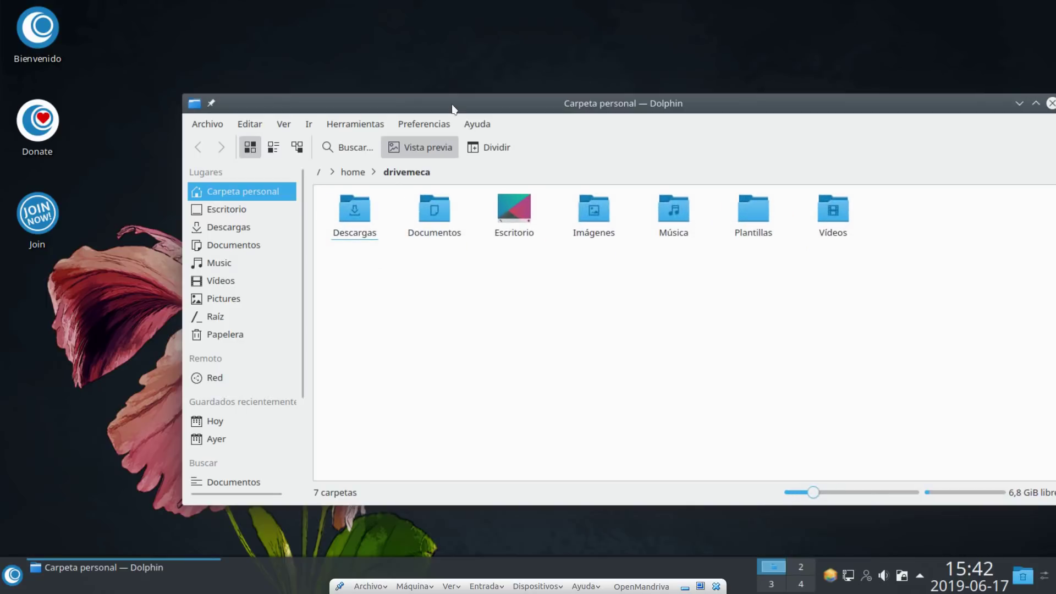
Split the view into two panes, cycle the second pane through compact, details and icons, then close Dolphin
click(493, 149)
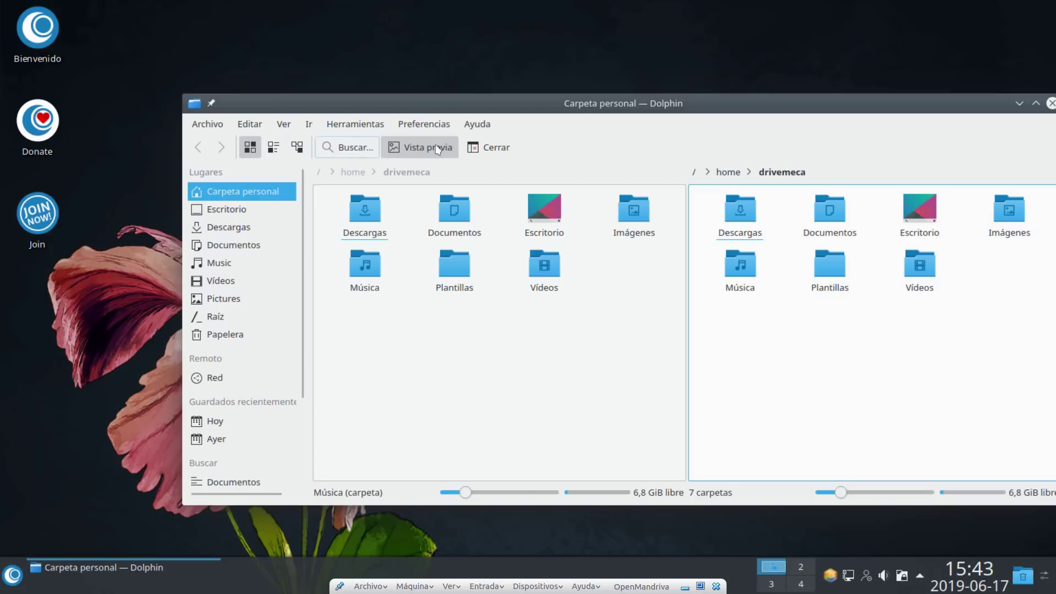
click(353, 151)
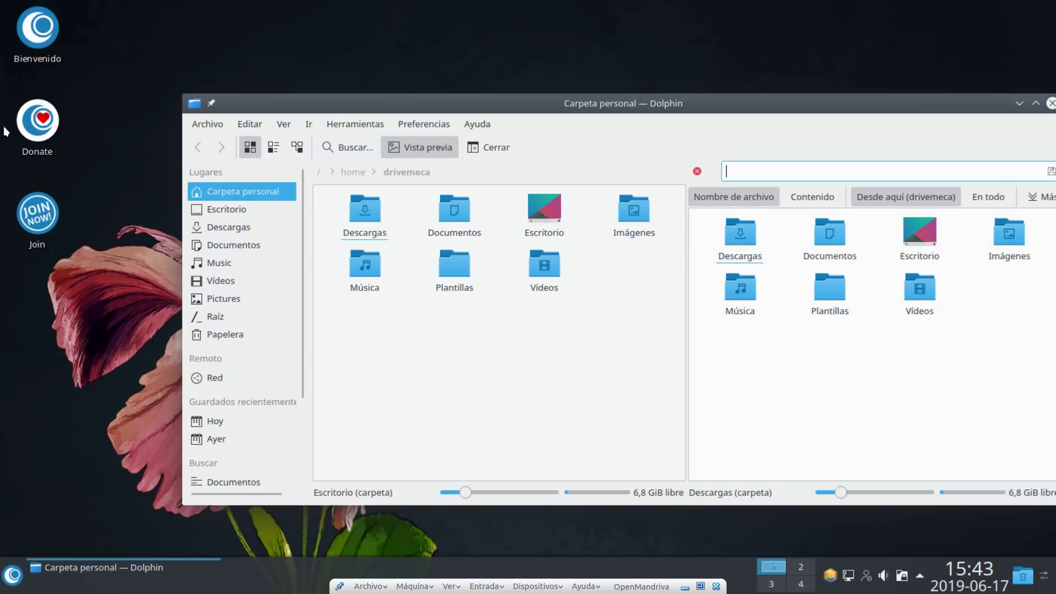
click(280, 151)
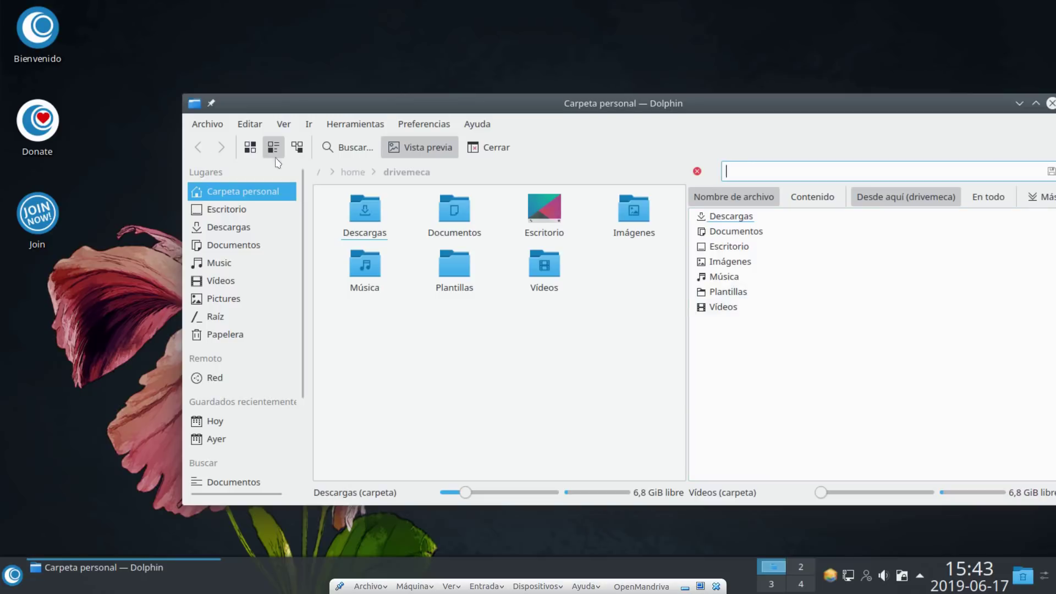
click(296, 146)
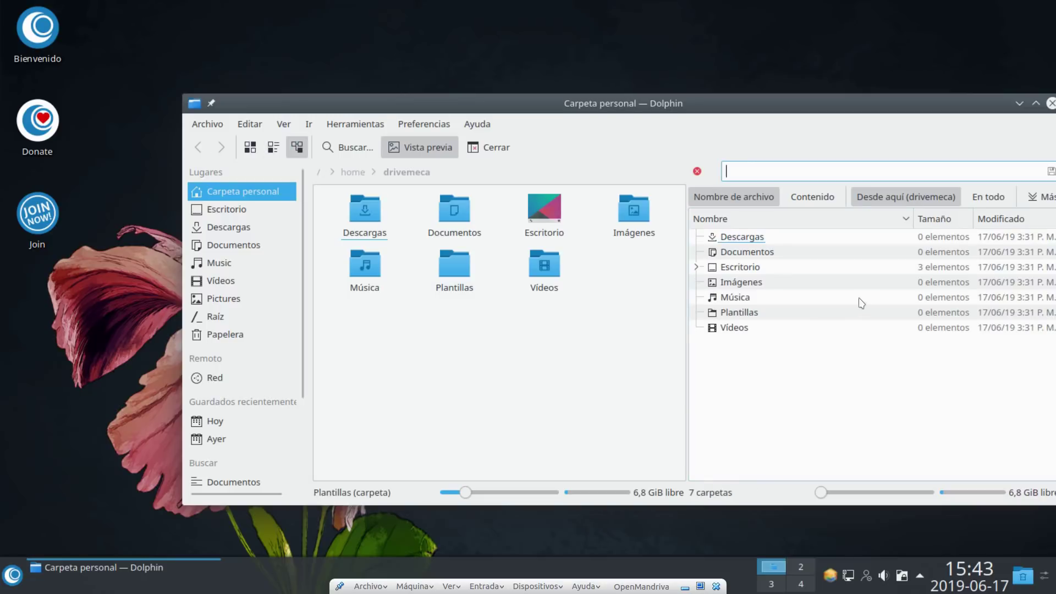
click(251, 146)
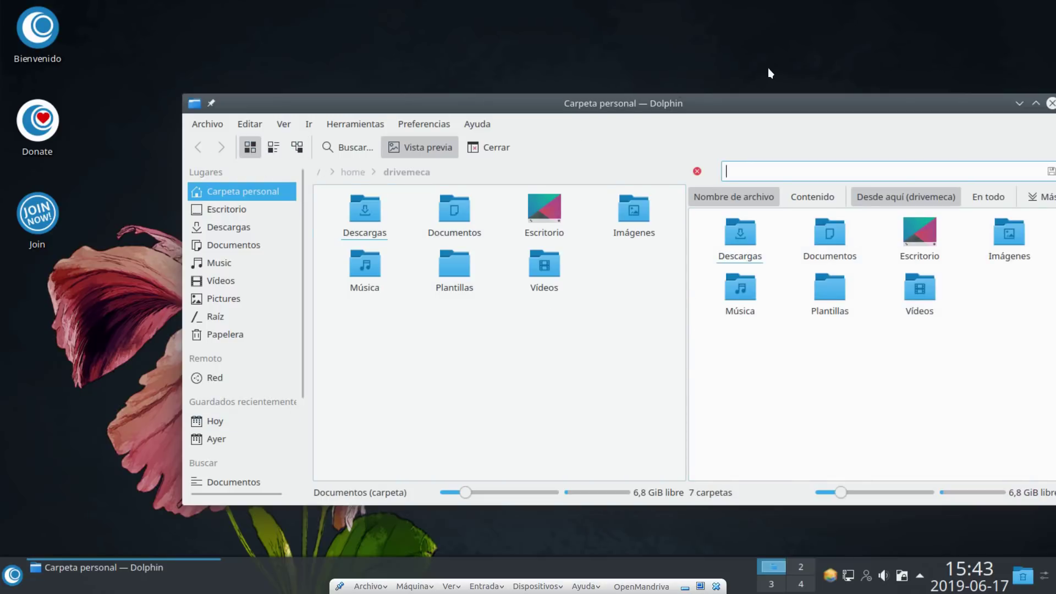
click(1050, 103)
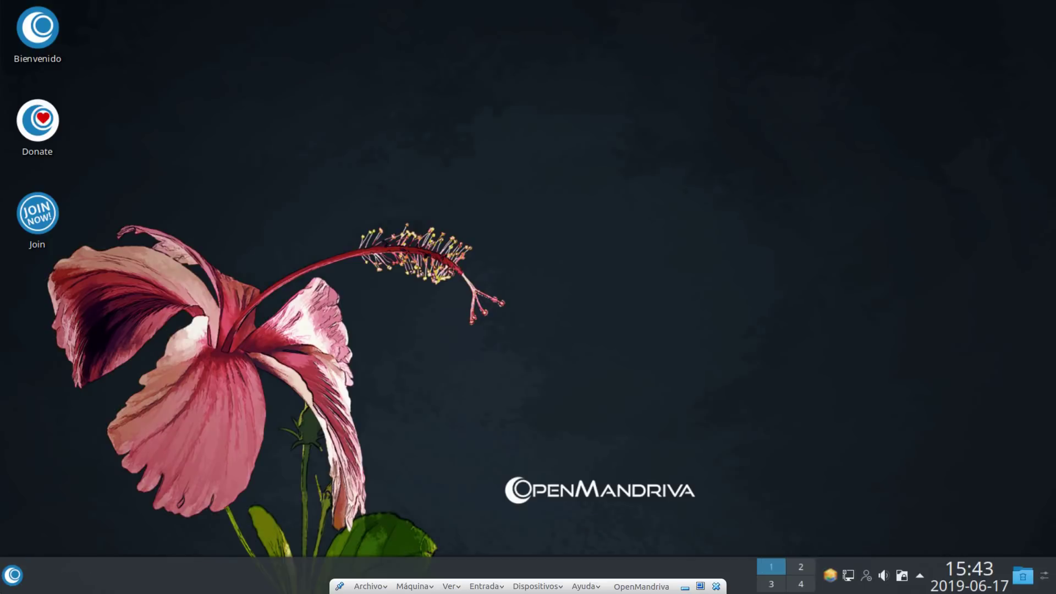
Launch Konsole from the menu favourites and enlarge its window
click(13, 576)
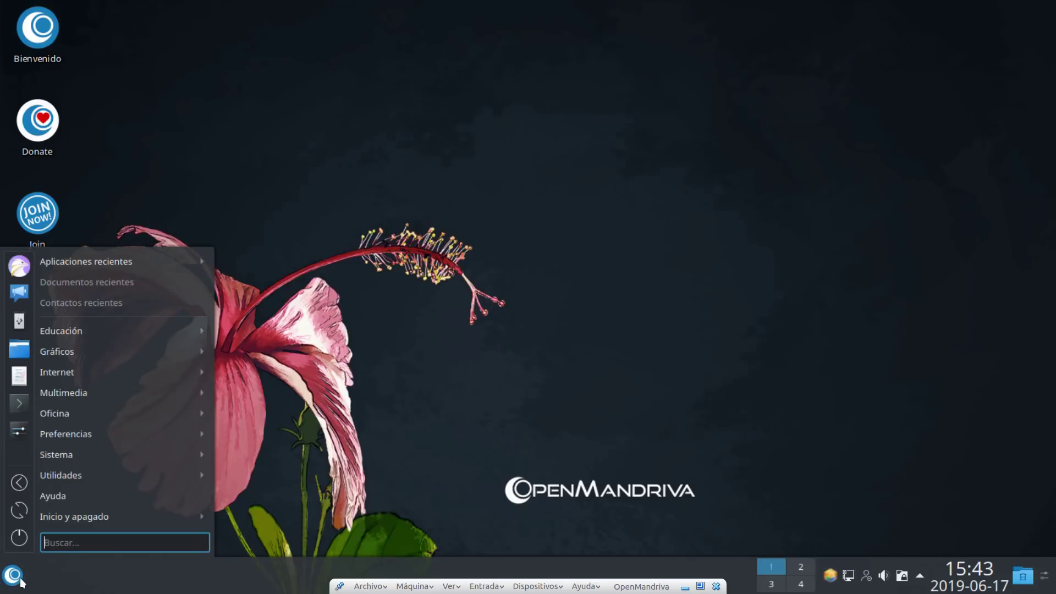
click(17, 404)
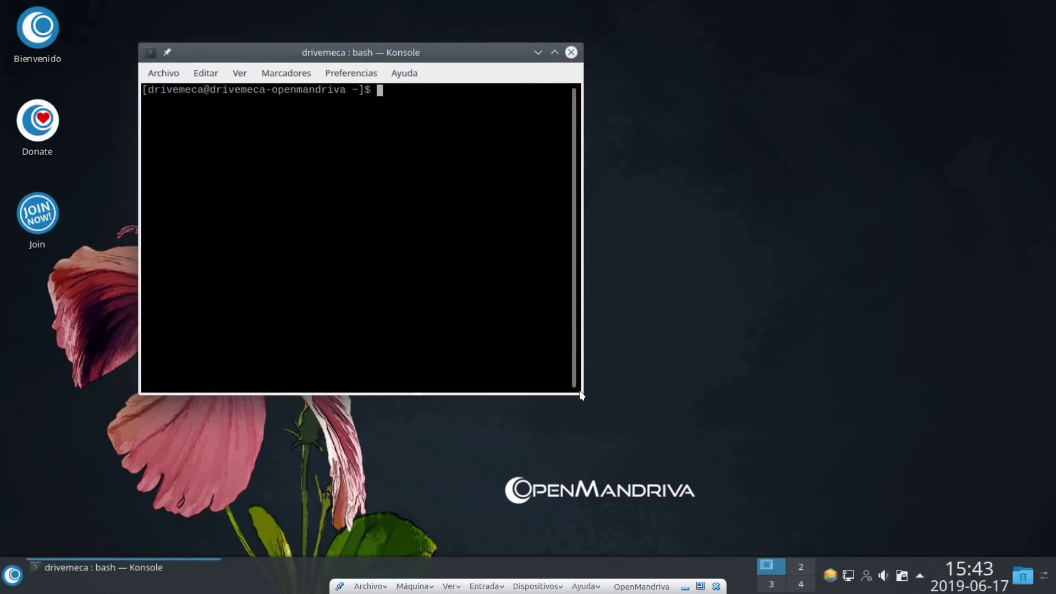
drag(578, 394, 877, 415)
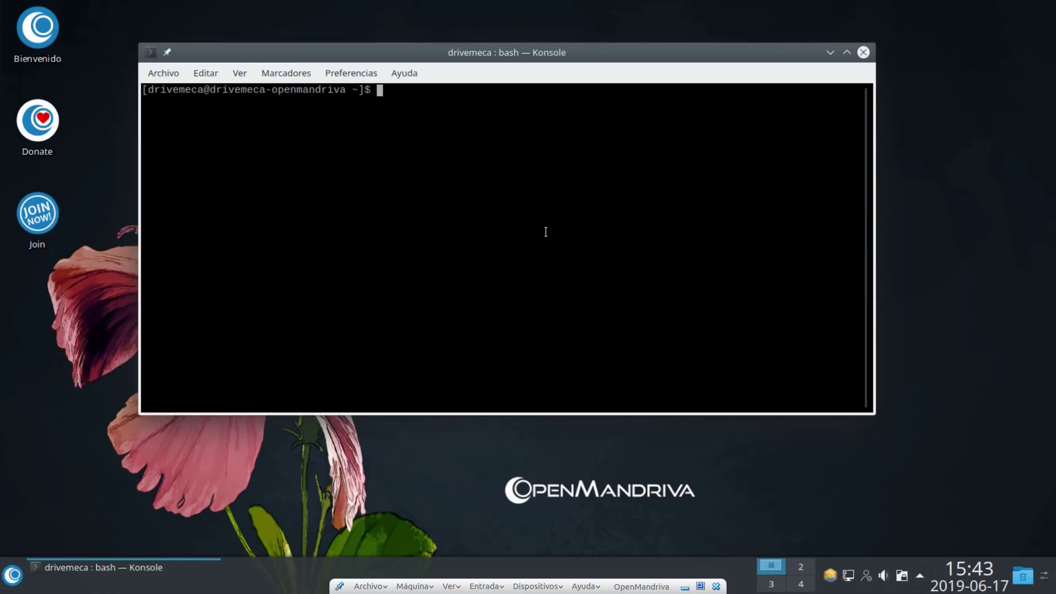
Run 'free' to show memory and swap usage, then close Konsole and reopen the menu
text(free)
key(Return)
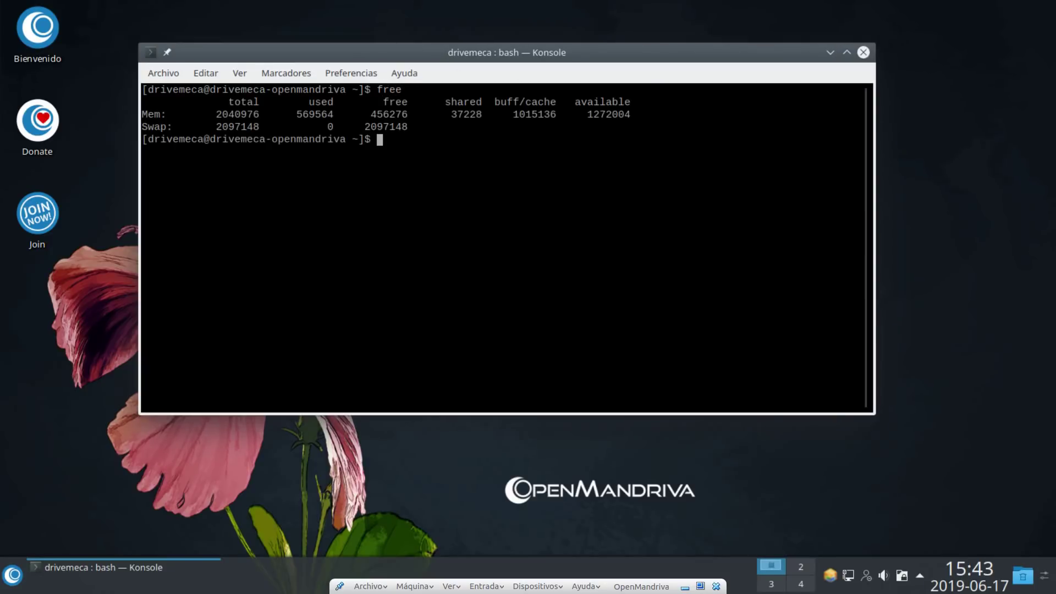
click(863, 53)
click(2, 586)
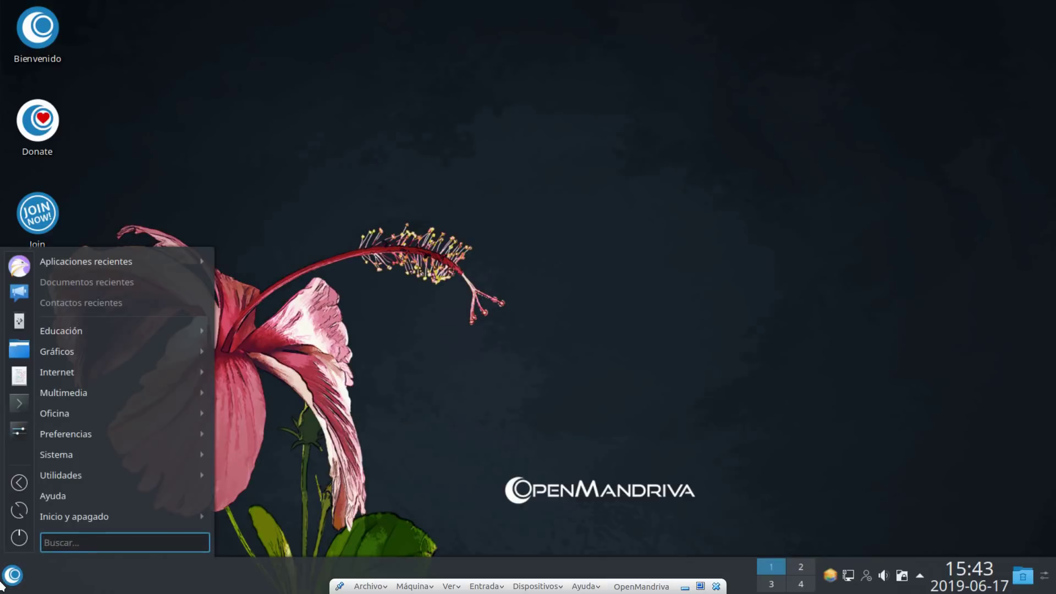
Launch System Settings maximized and enter the Workspace Theme section
click(17, 432)
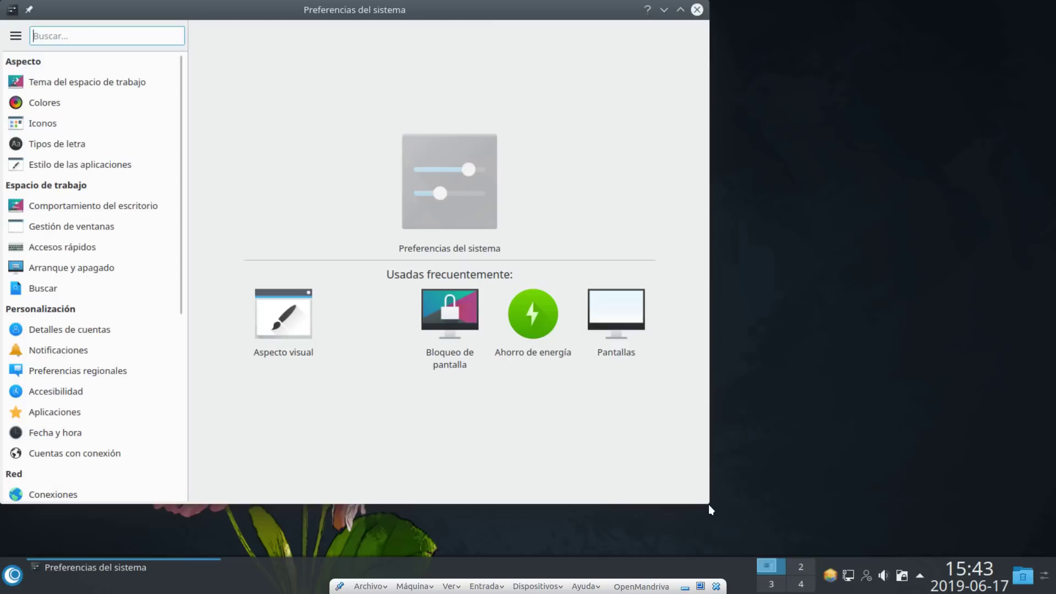
click(681, 10)
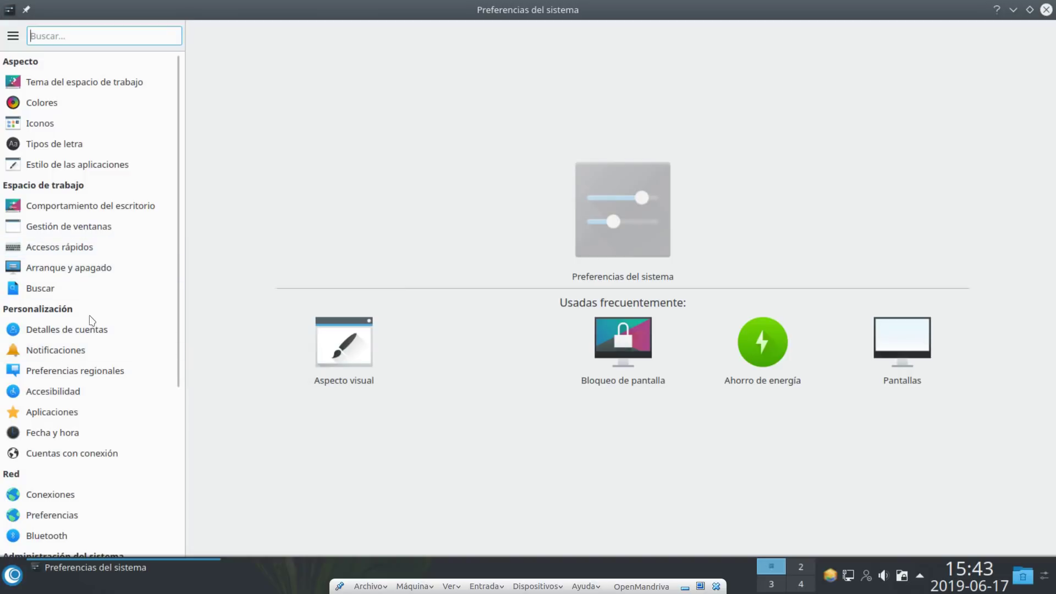
click(30, 83)
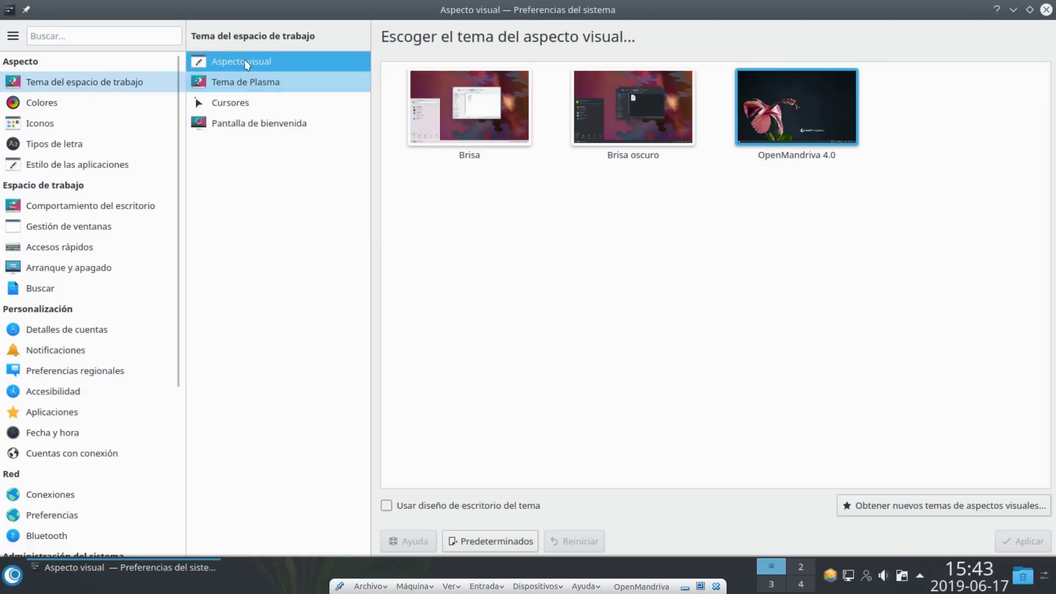
View the Plasma theme and splash screen choices, with OpenMandriva 4.0 current, then the Colours page
click(264, 88)
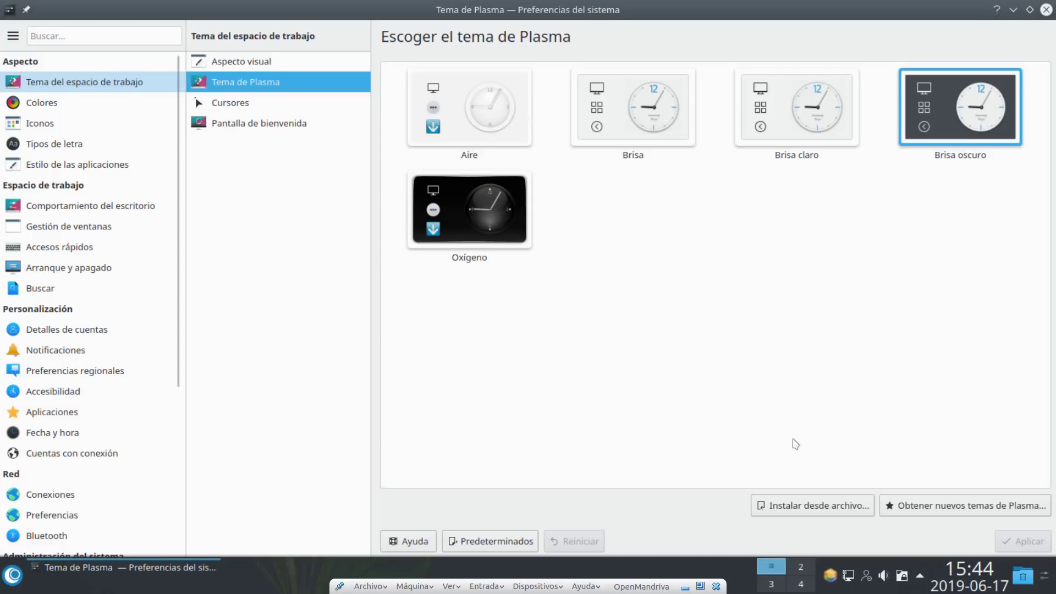
click(203, 107)
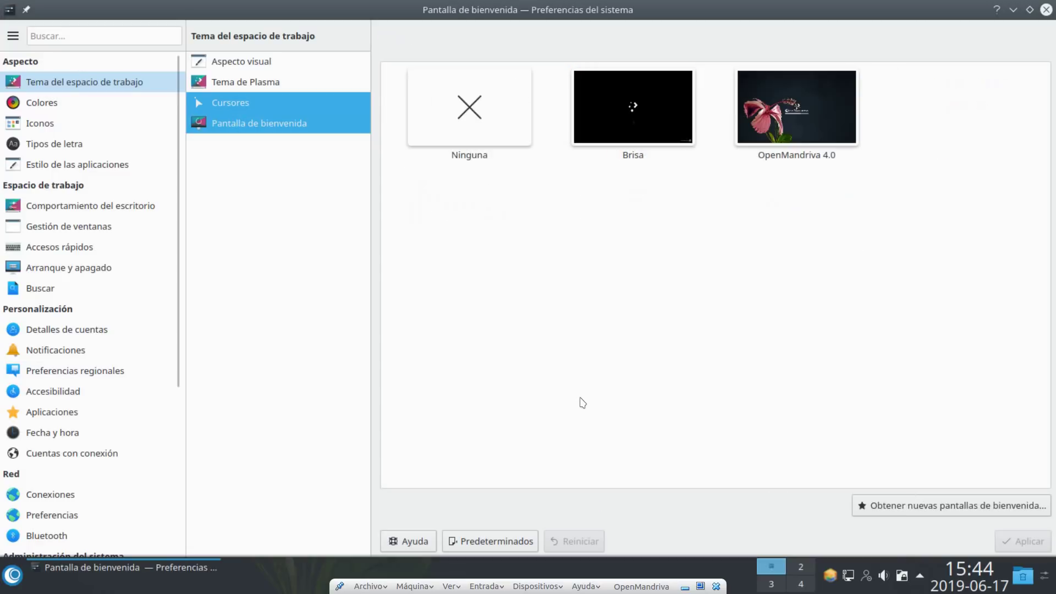
mouse_move(823, 85)
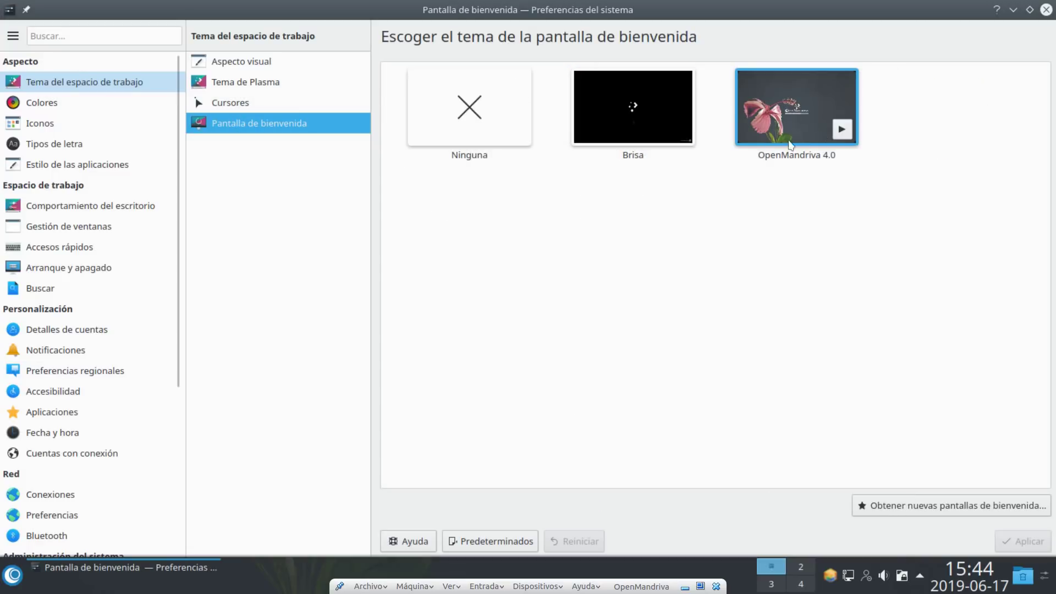
mouse_move(630, 111)
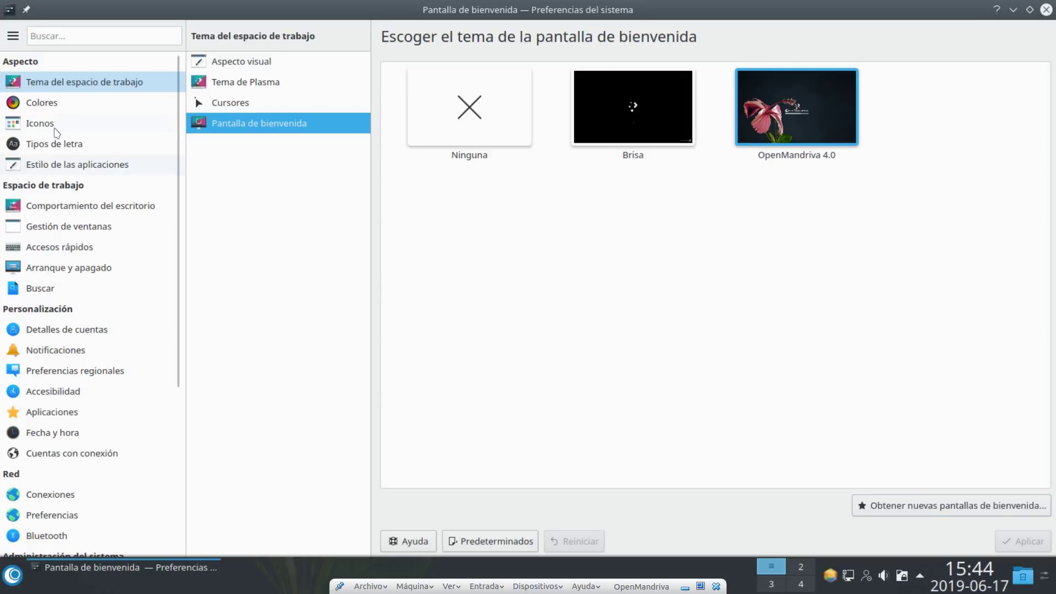
click(50, 107)
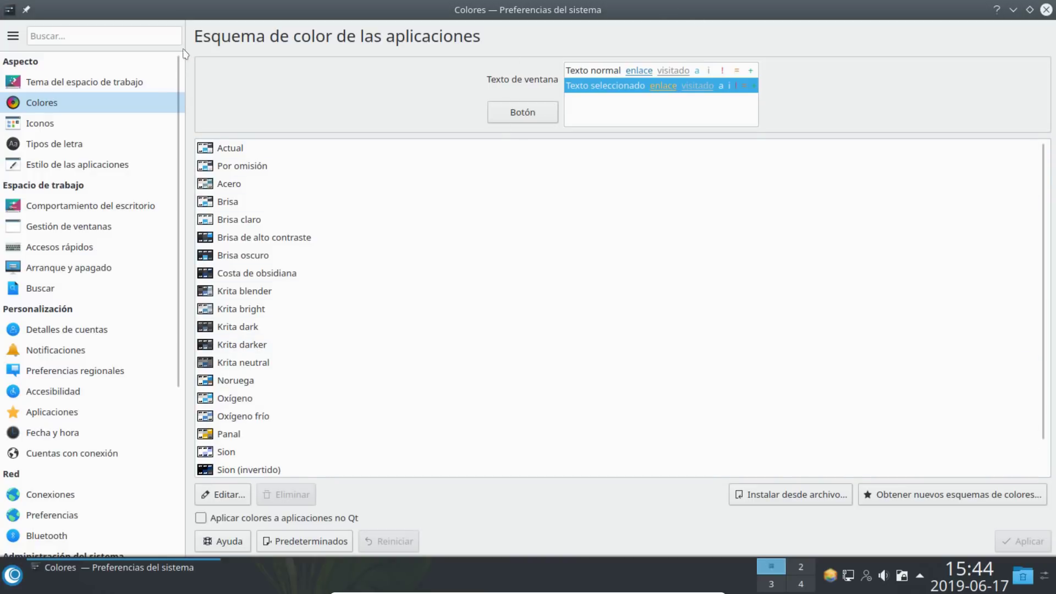
Browse the Icons, Fonts and Application Style pages, ending on Desktop Behaviour's Screen Edges settings
click(74, 127)
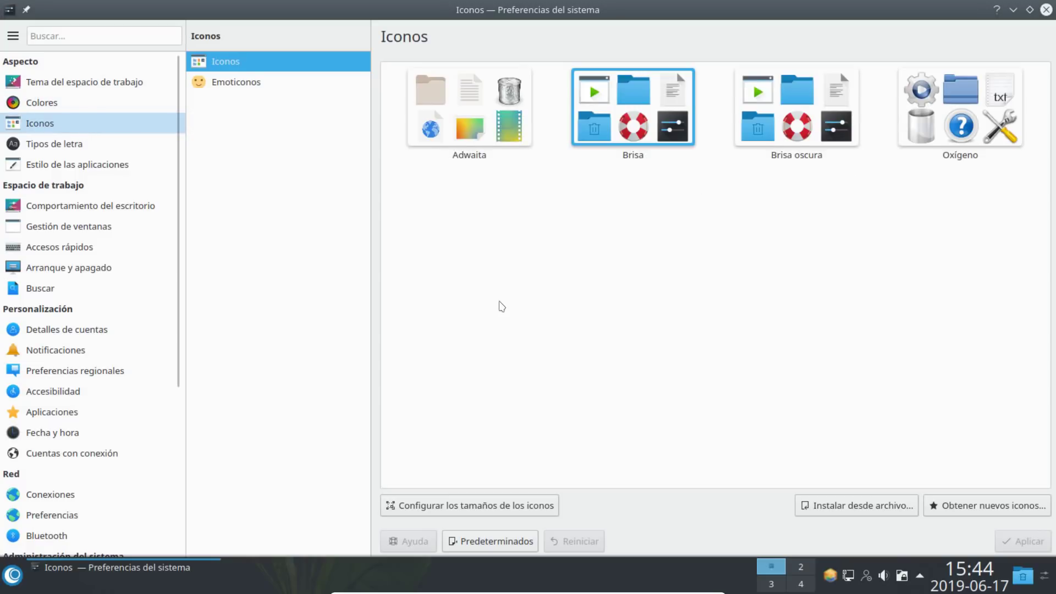
click(67, 143)
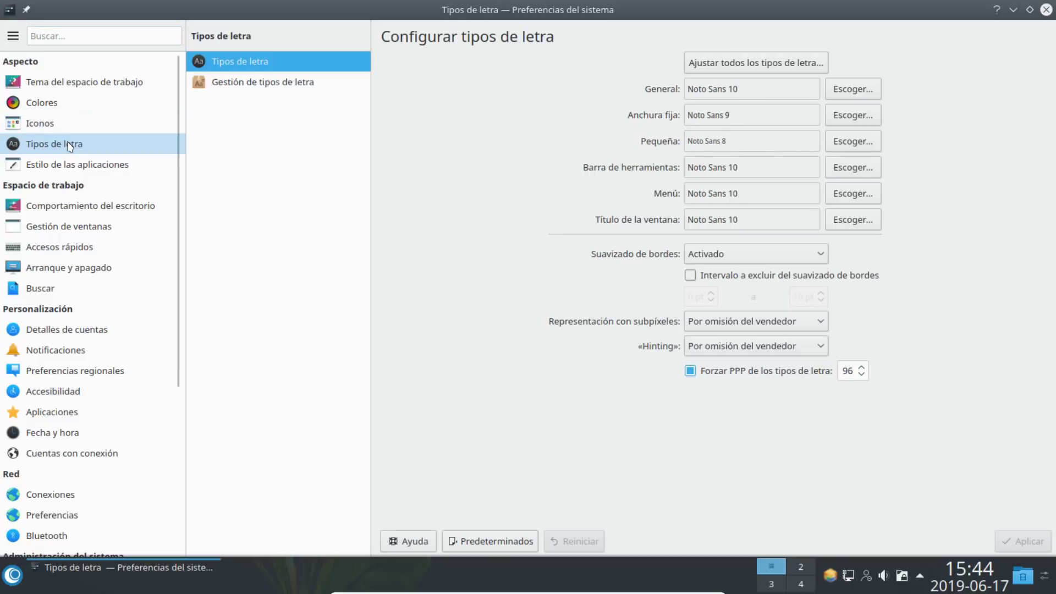
click(122, 165)
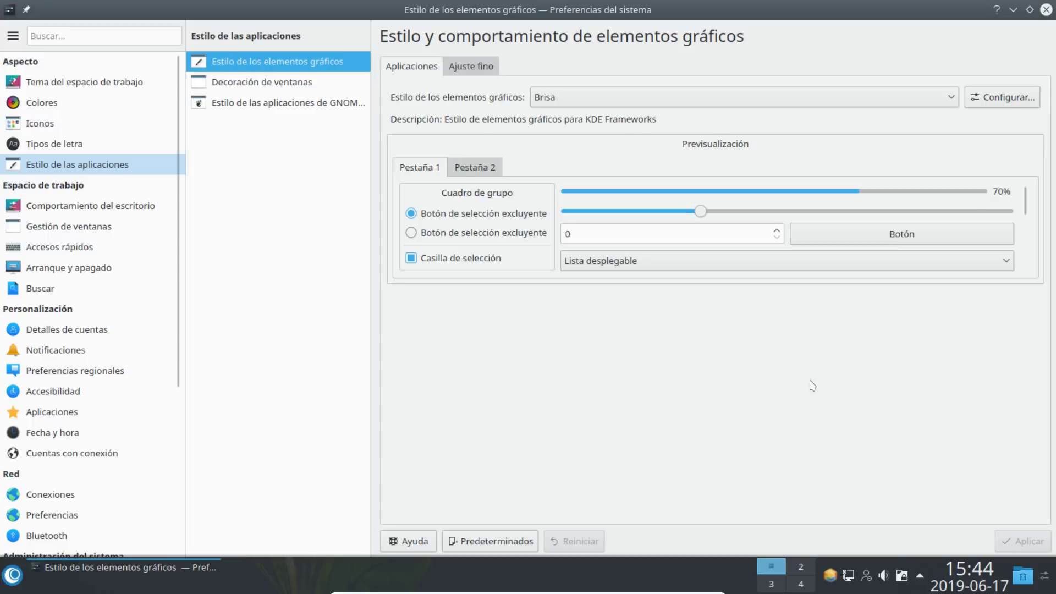
key(ctrl+f)
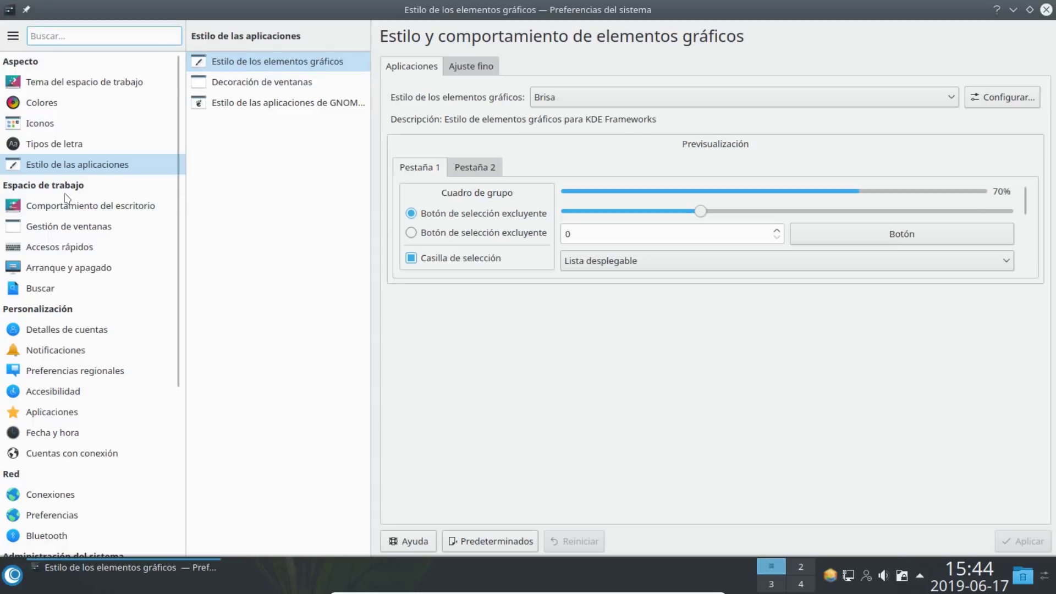
click(90, 207)
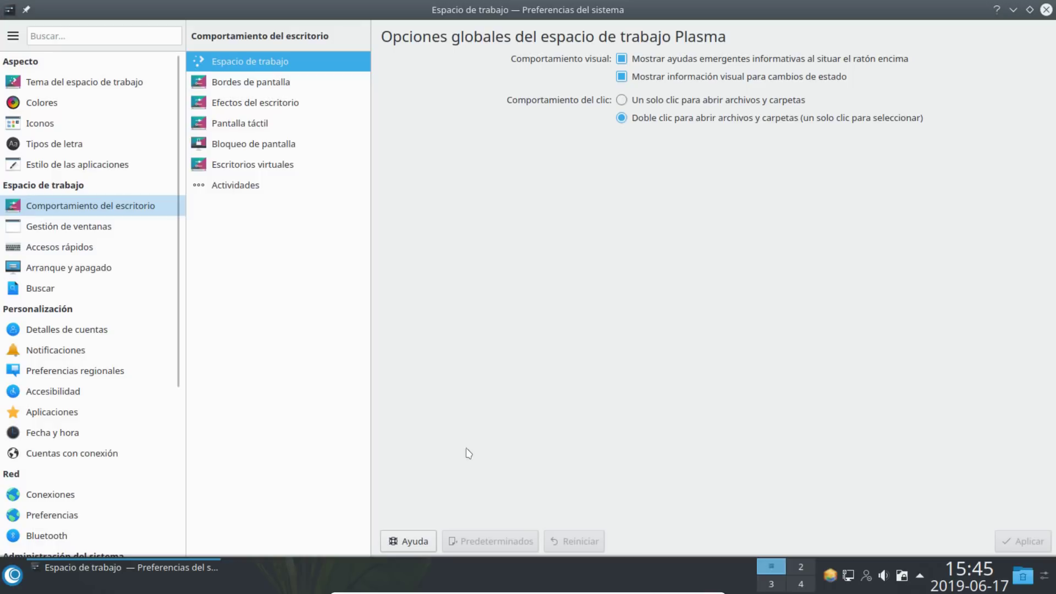
click(275, 87)
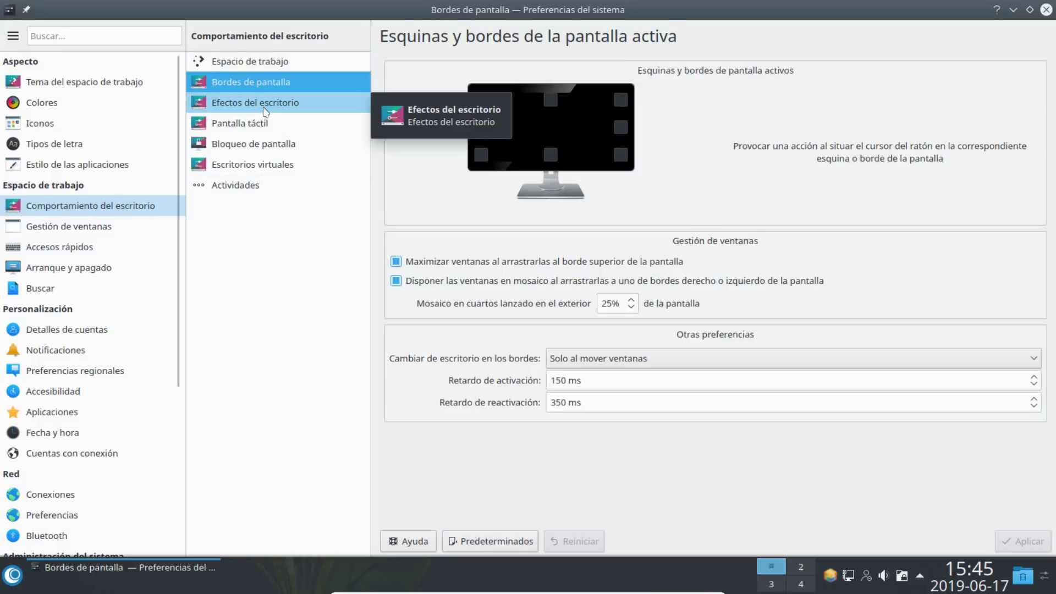
Scroll through the Desktop Effects list, showing Desktop Cube, Present Windows, Blur and Zoom enabled
click(266, 110)
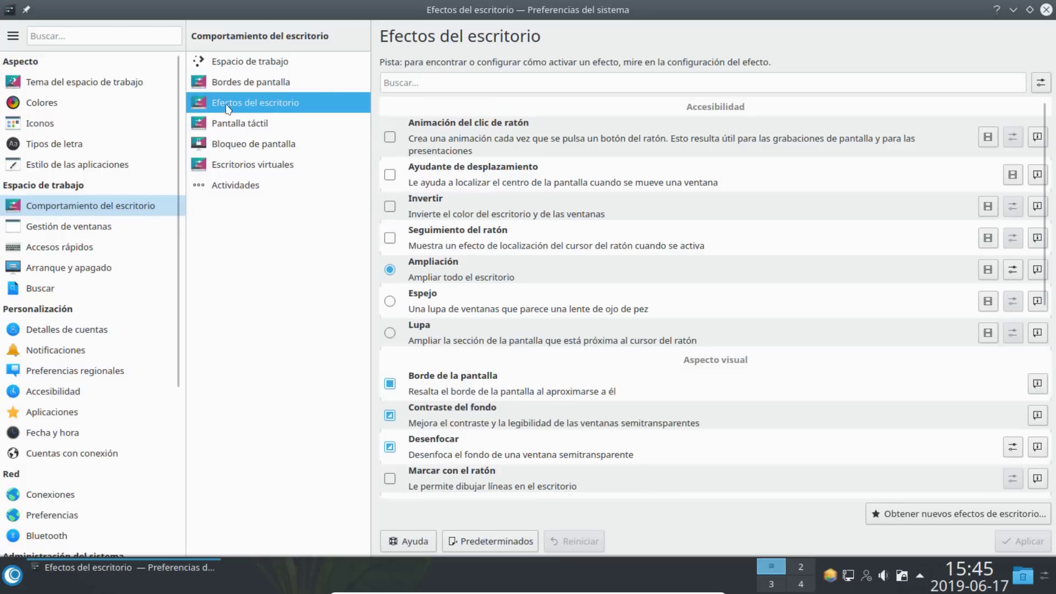
scroll(823, 354, down, 10)
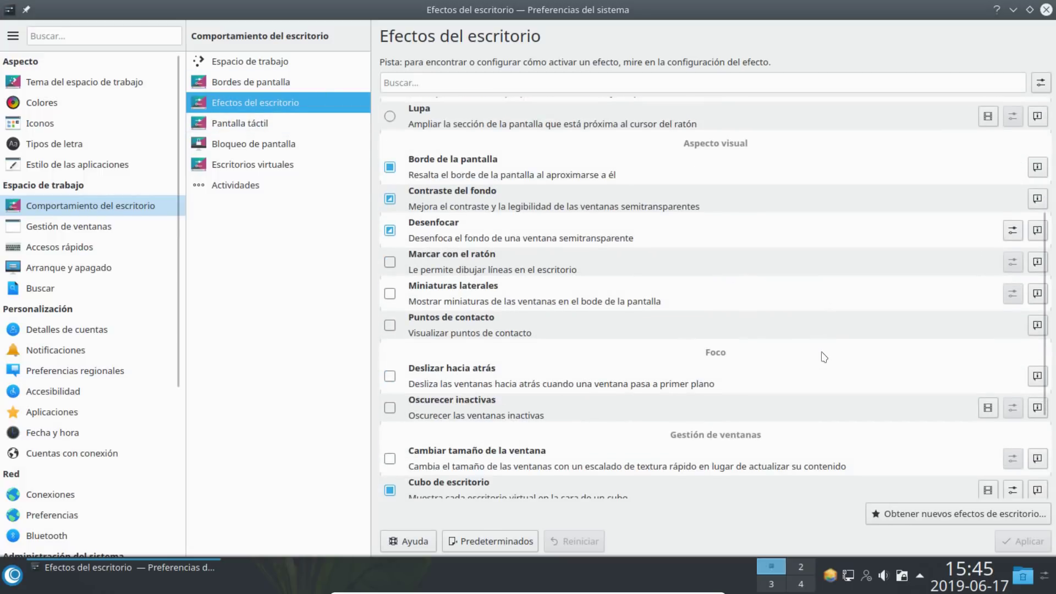
scroll(661, 429, down, 1)
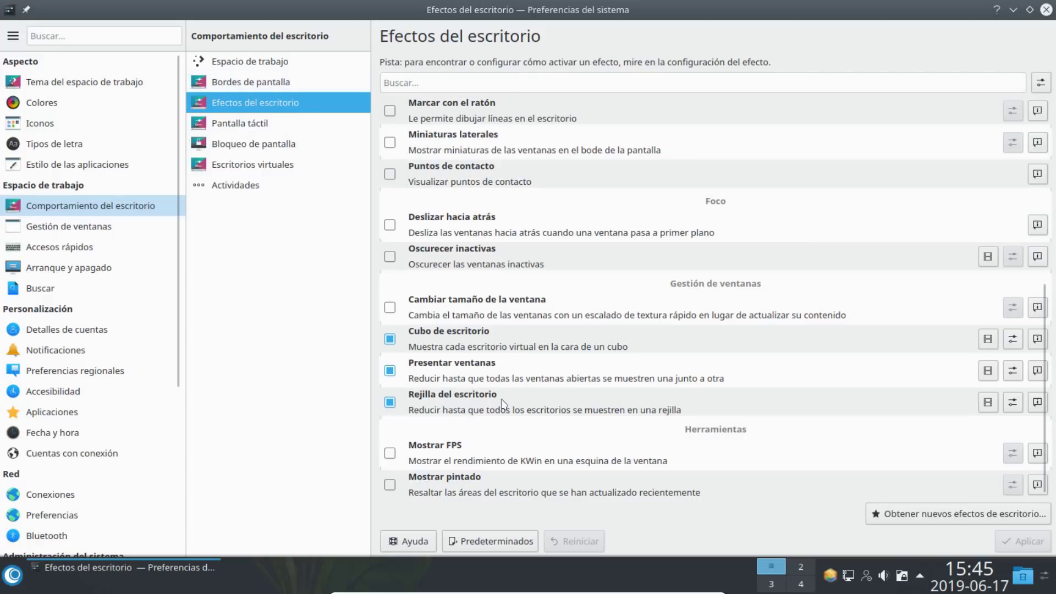
scroll(582, 422, up, 6)
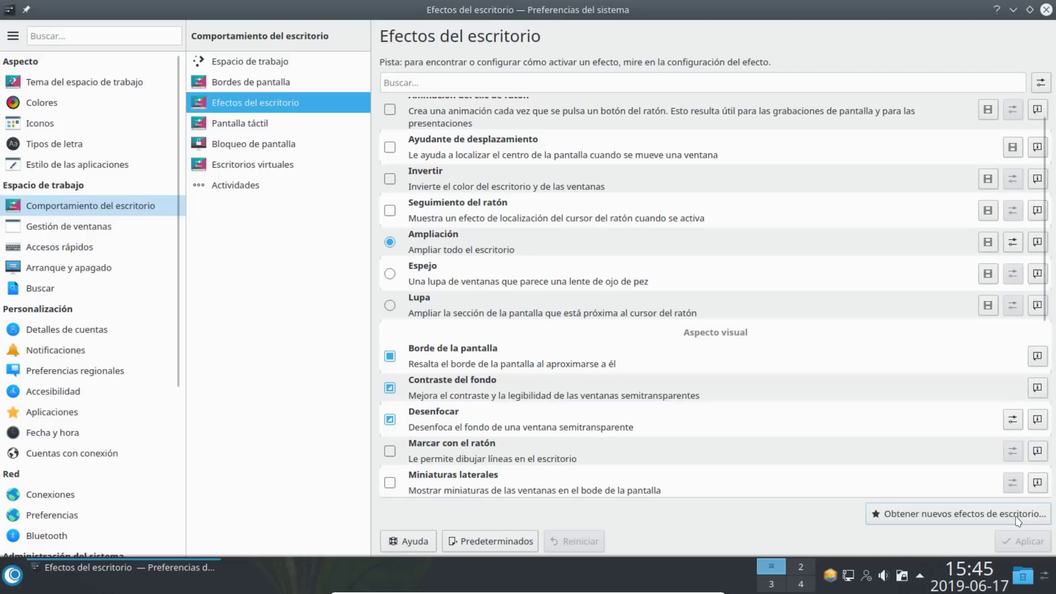
Visit the Window Management and Global Shortcuts settings pages
click(58, 233)
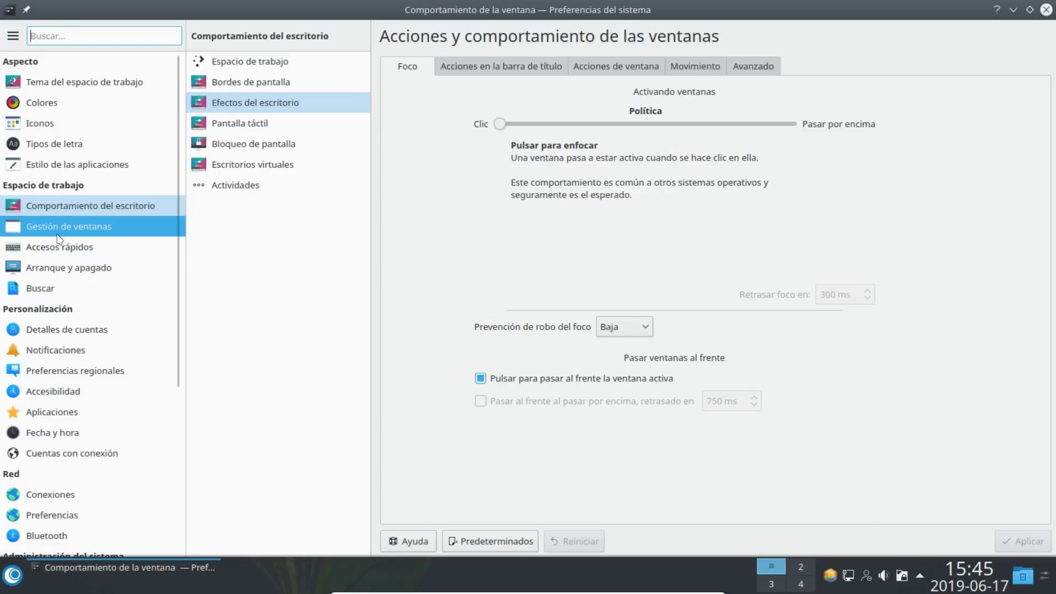
click(61, 249)
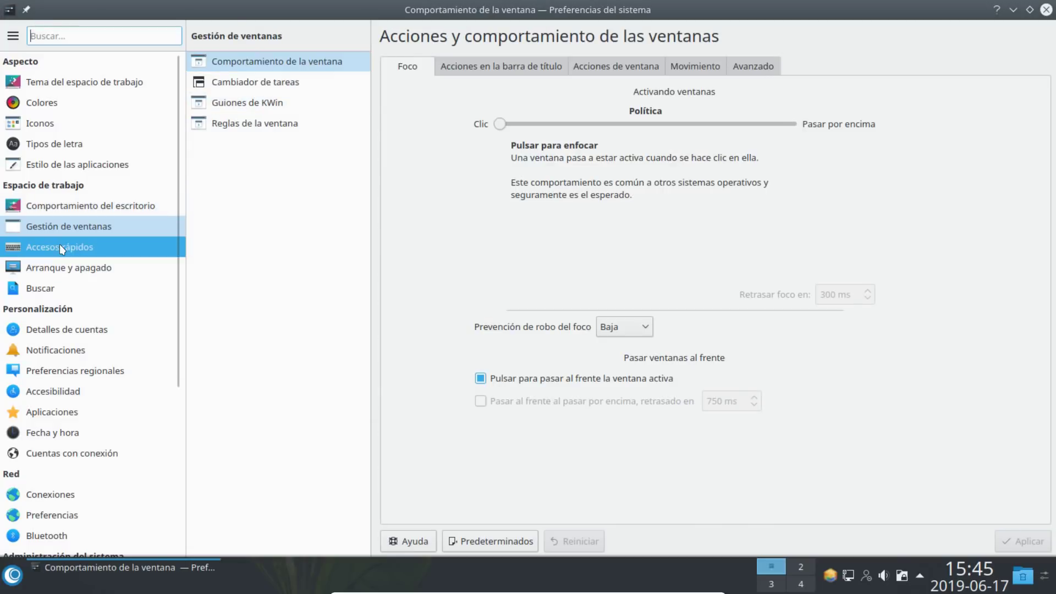
scroll(118, 319, down, 3)
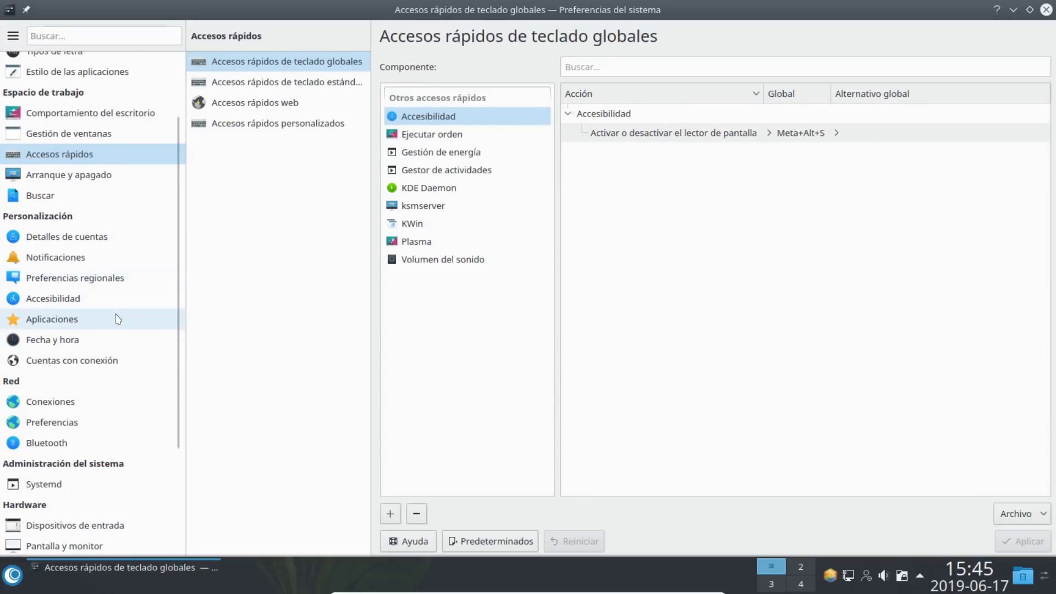
Pass through Account Details, KDE Wallet access control and Notifications to reach Regional Settings
click(84, 230)
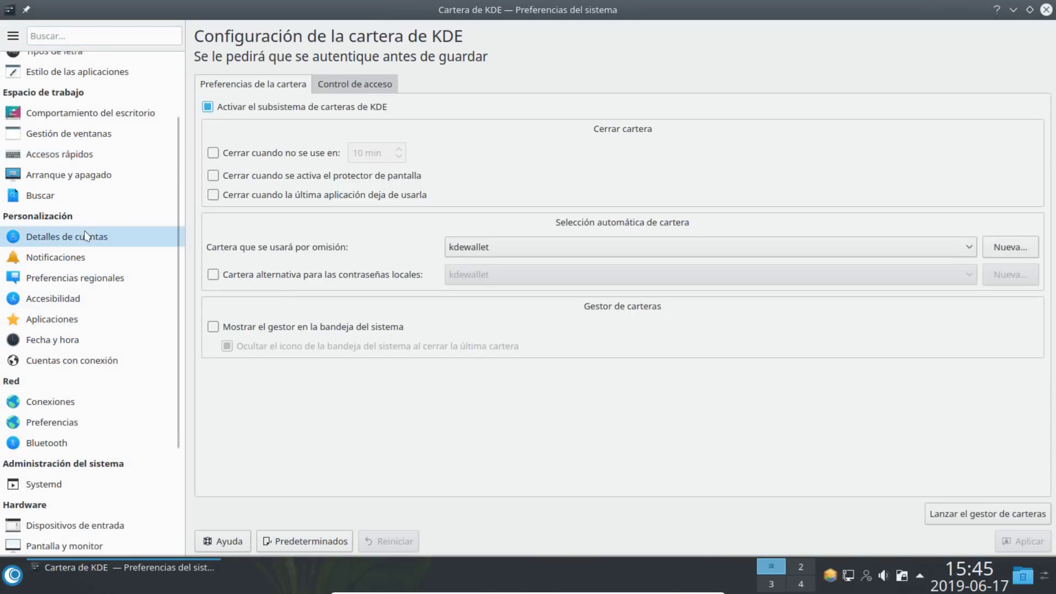
click(379, 87)
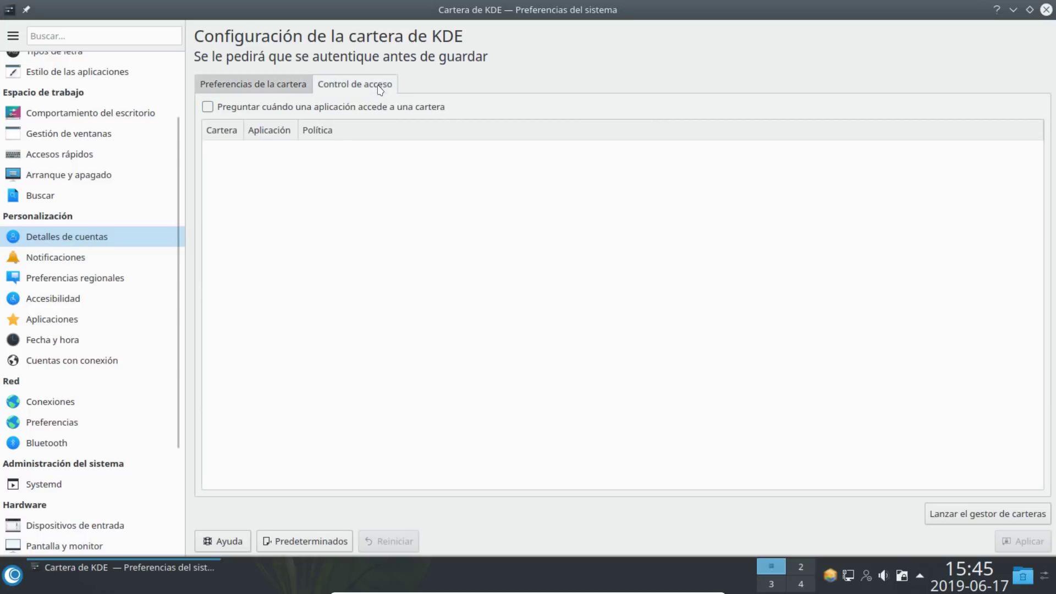
click(71, 257)
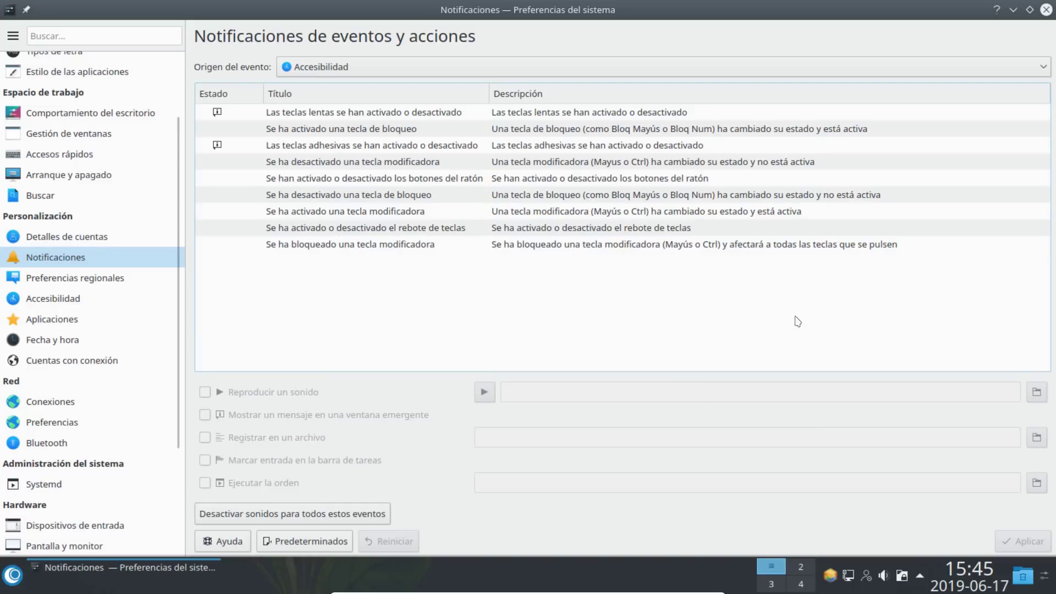
click(83, 284)
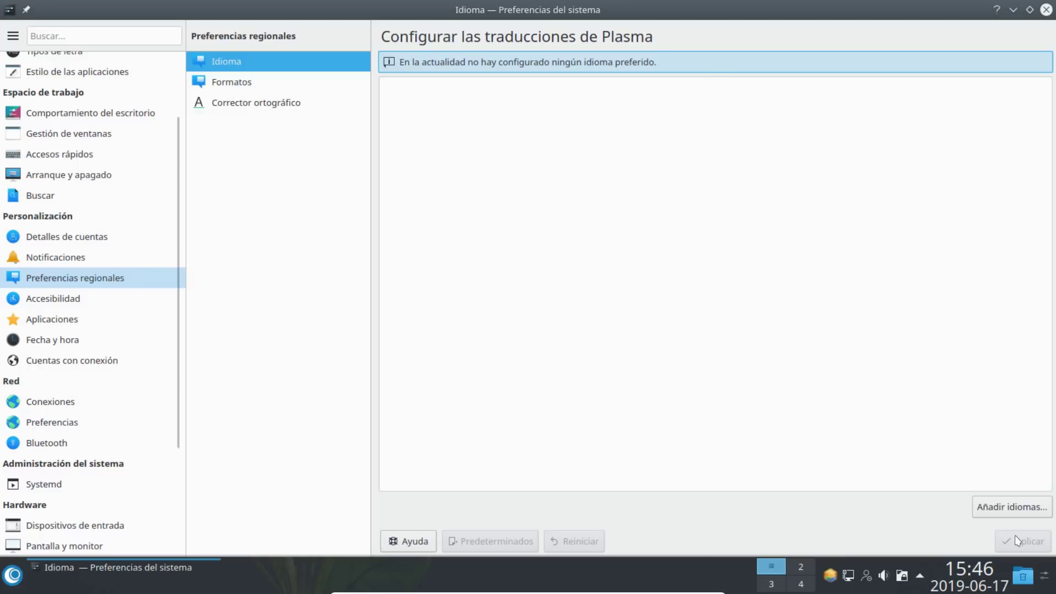
Add español de España as the preferred language and apply it when switching to Formats
click(1010, 508)
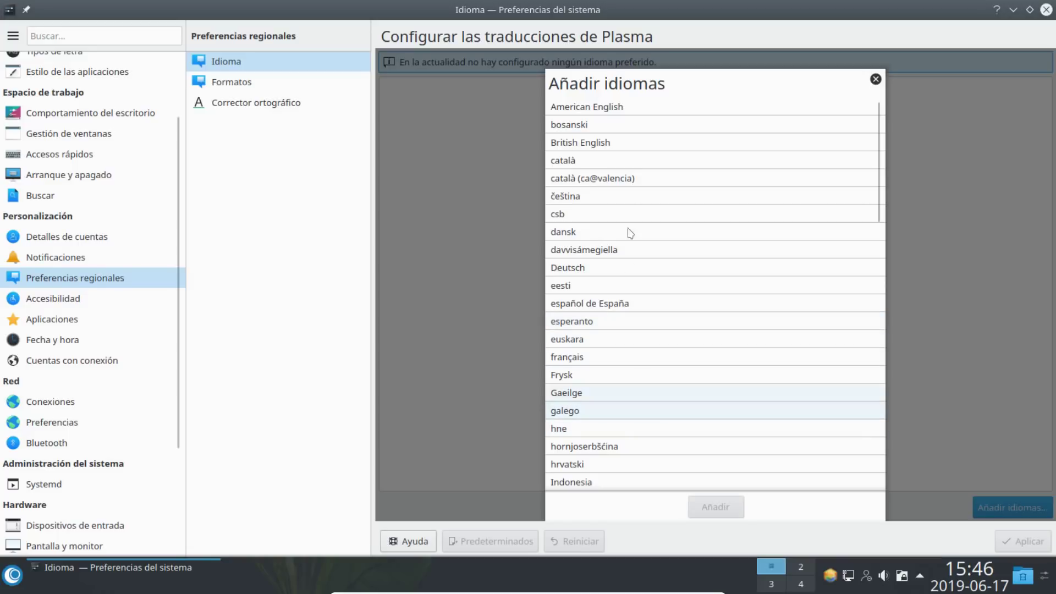
click(574, 304)
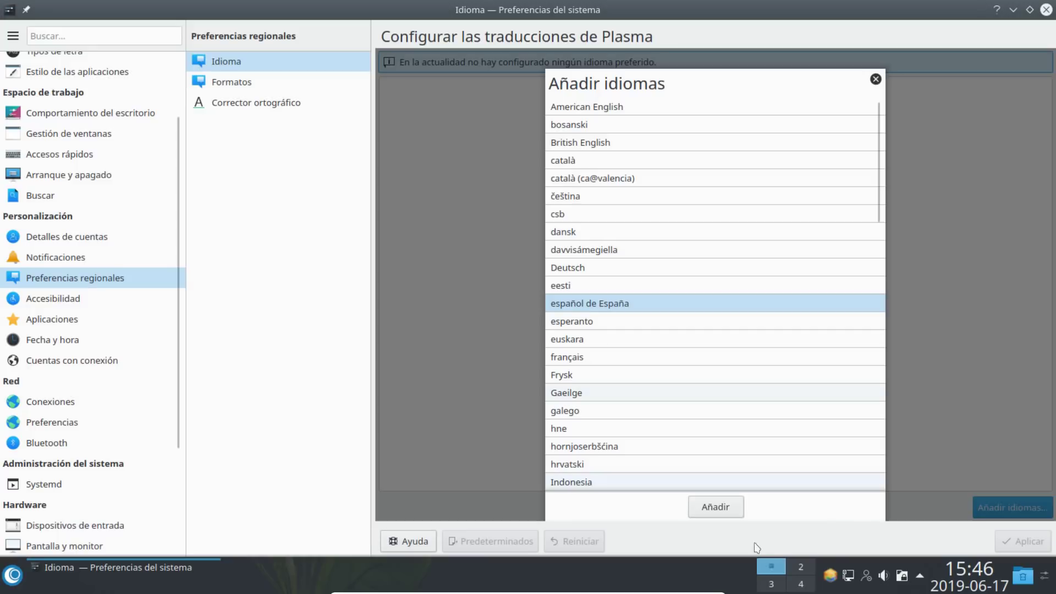
click(720, 509)
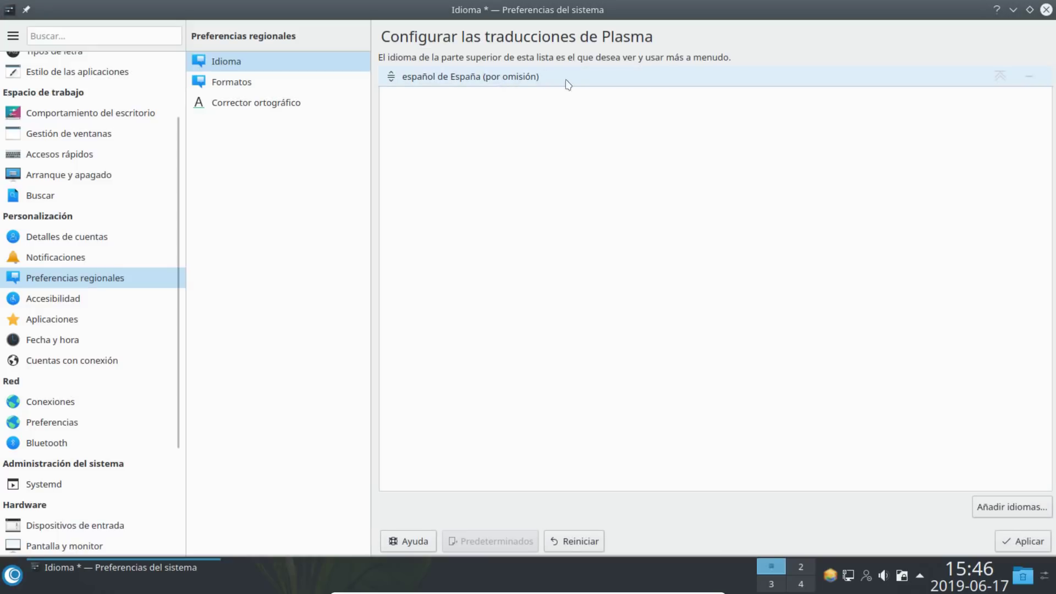
click(236, 82)
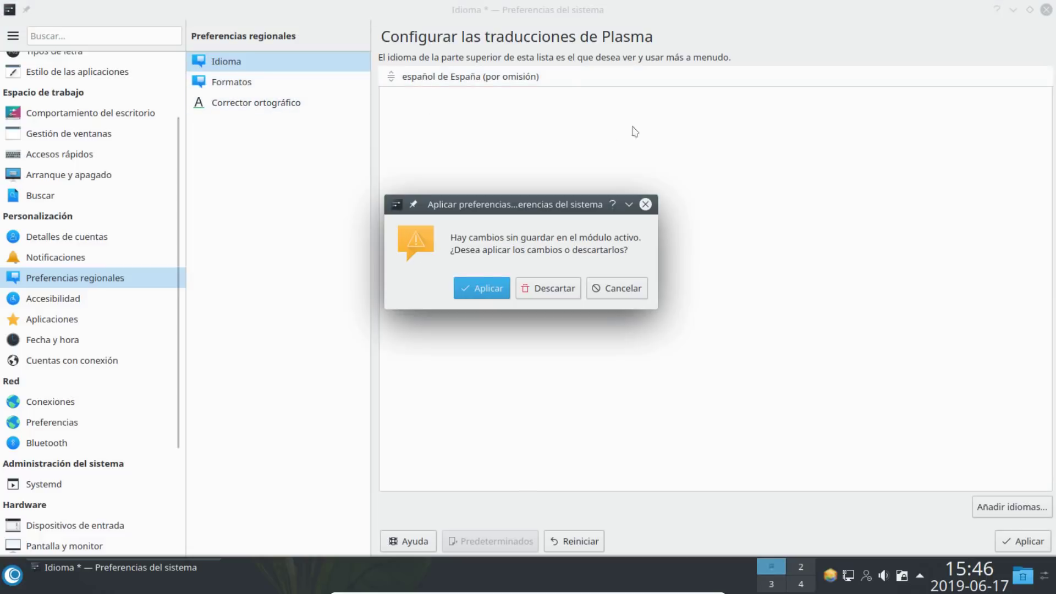
click(484, 286)
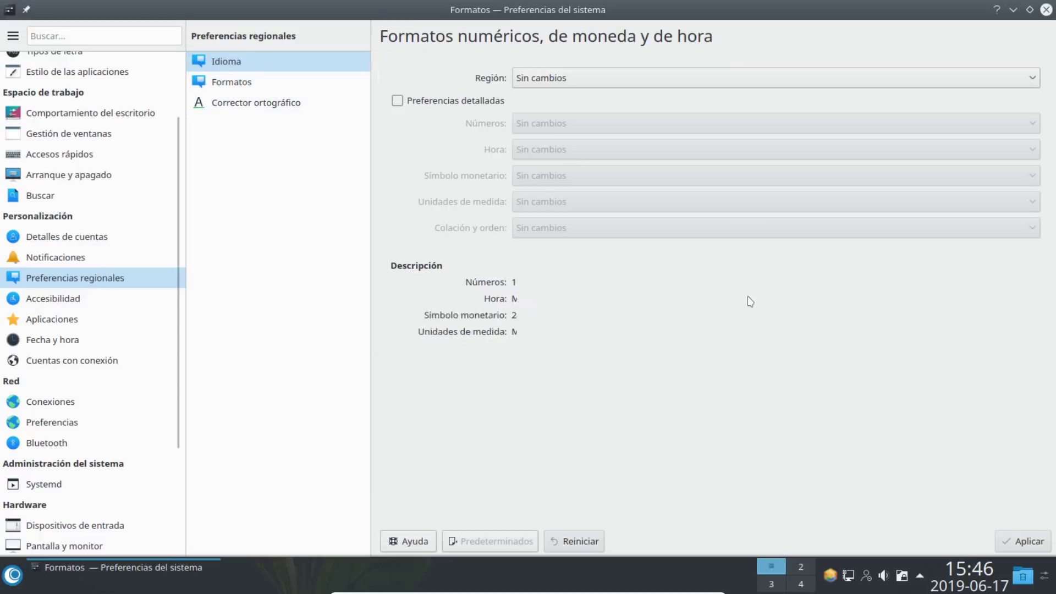
Set the Formats region to Colombia - español (es_CO), apply it and acknowledge the next-login notice
click(583, 83)
scroll(583, 220, down, 6)
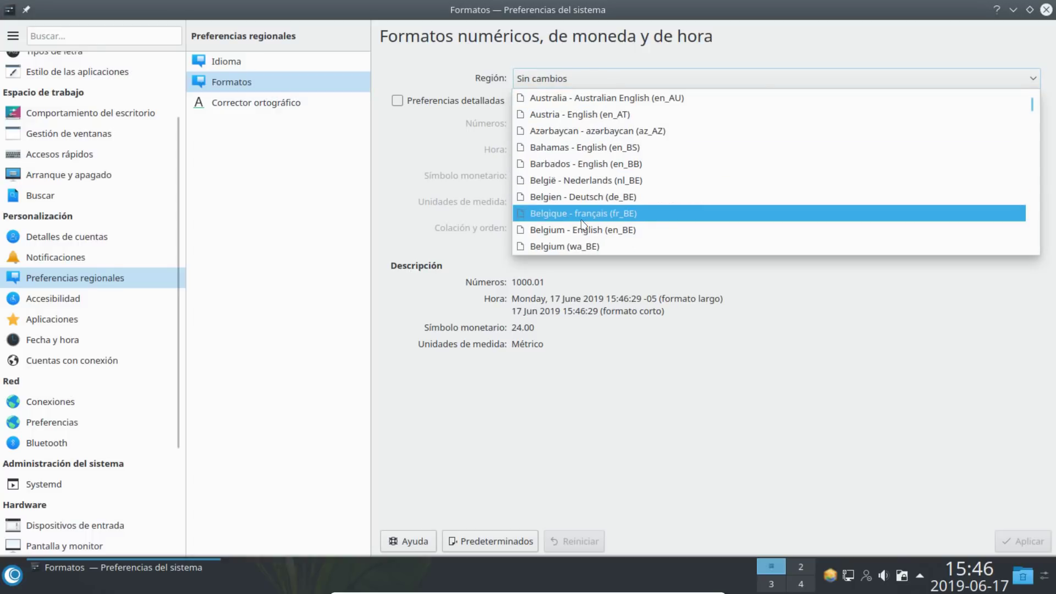
scroll(582, 209, down, 15)
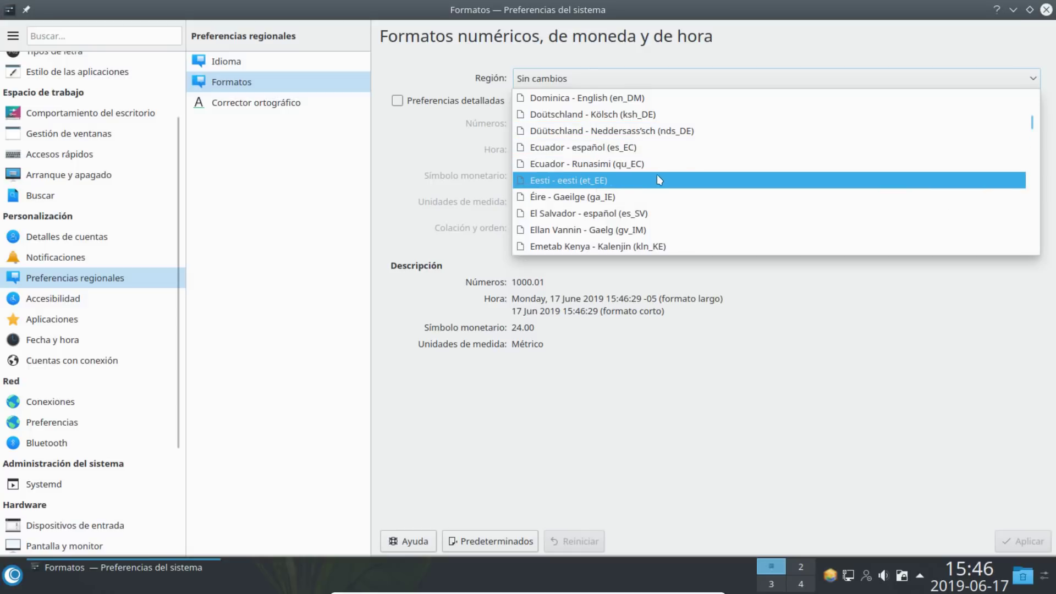
scroll(636, 199, up, 1)
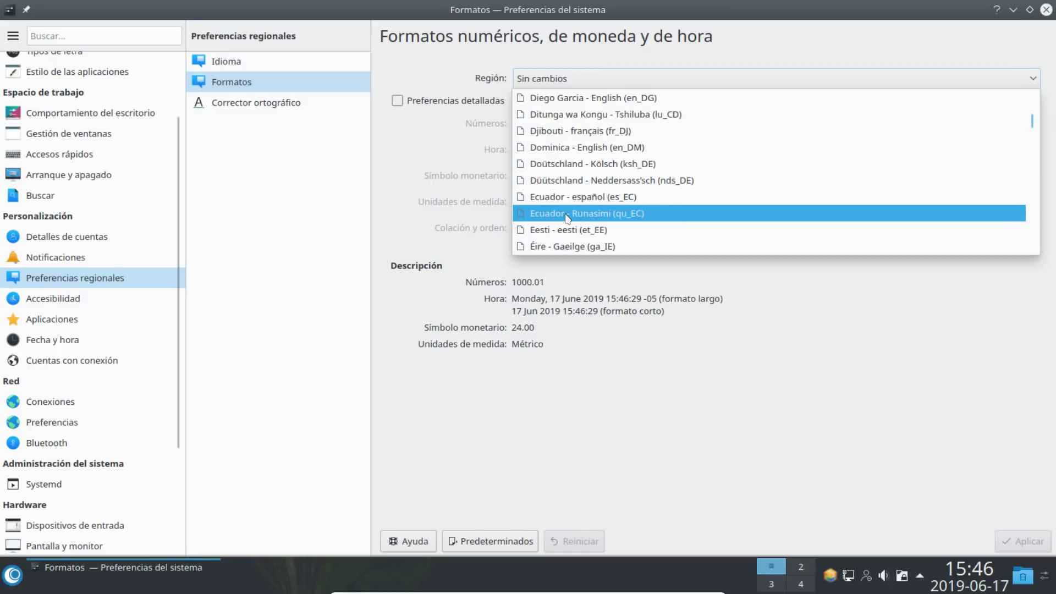
scroll(571, 207, down, 9)
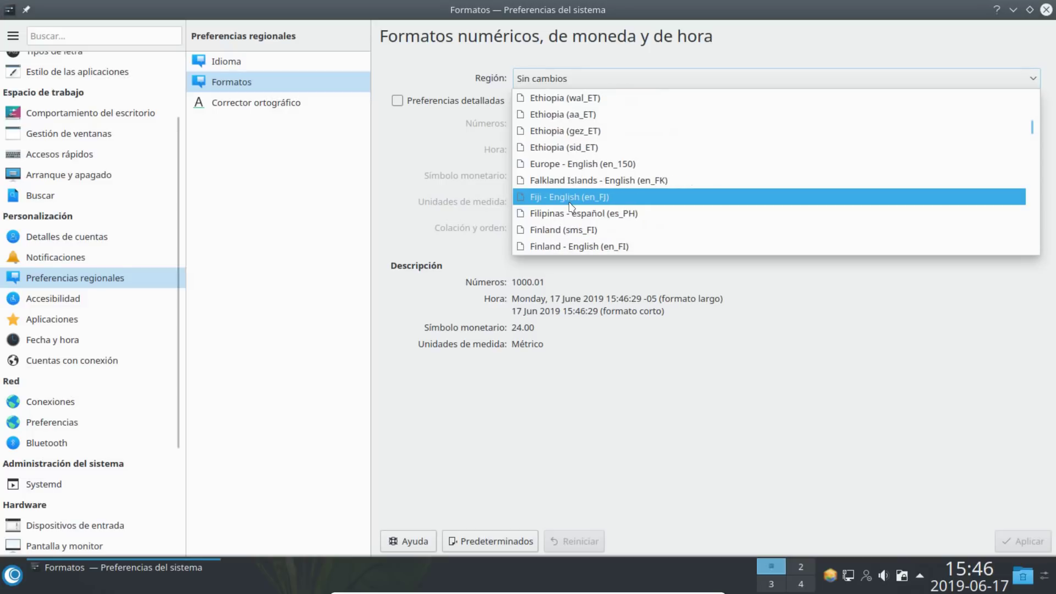
scroll(571, 207, down, 7)
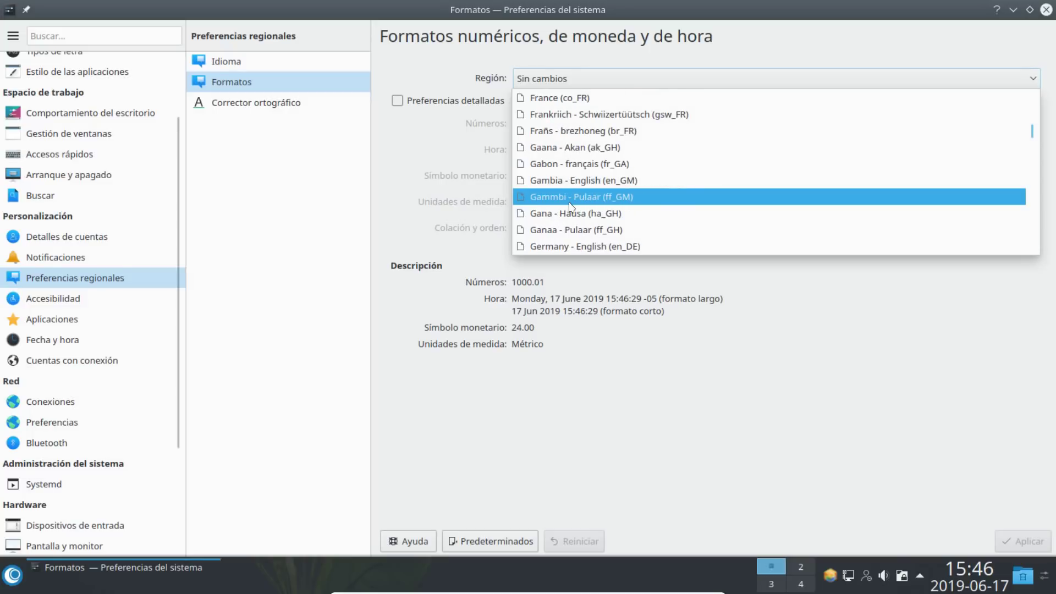
scroll(571, 207, up, 20)
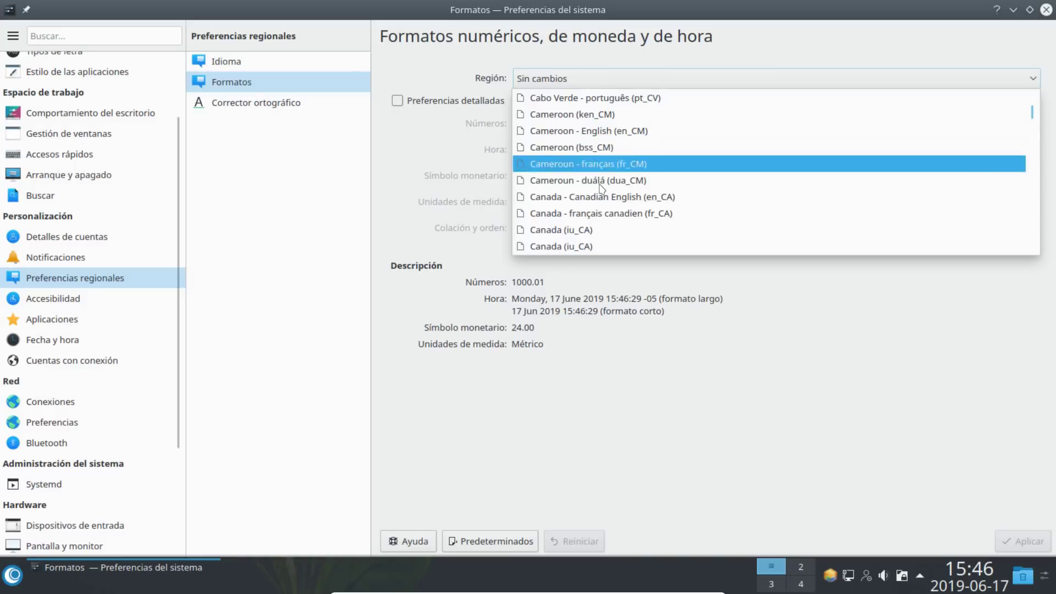
scroll(599, 195, down, 1)
scroll(598, 192, down, 4)
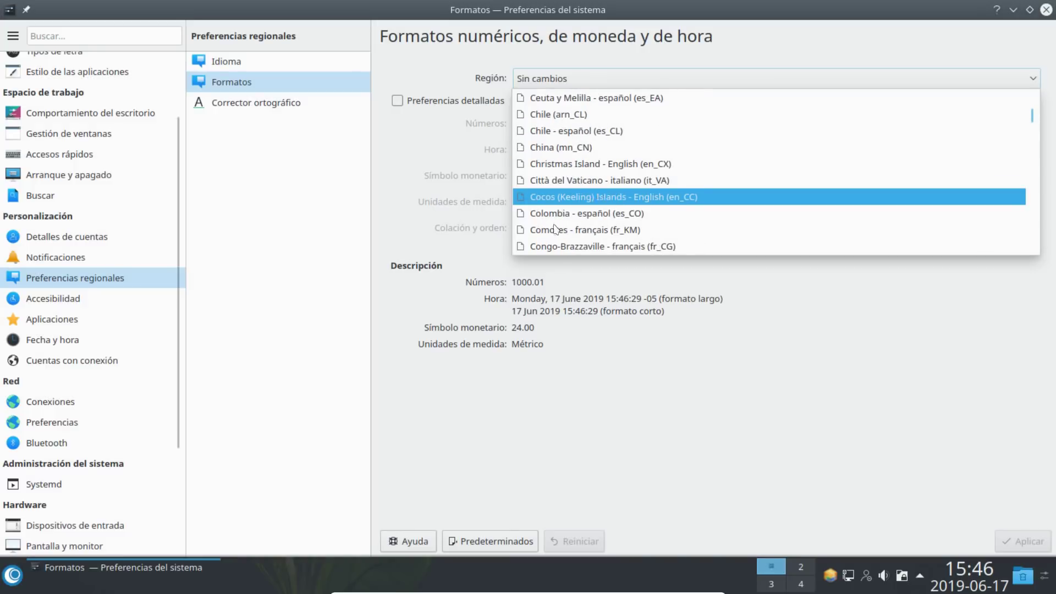
click(586, 220)
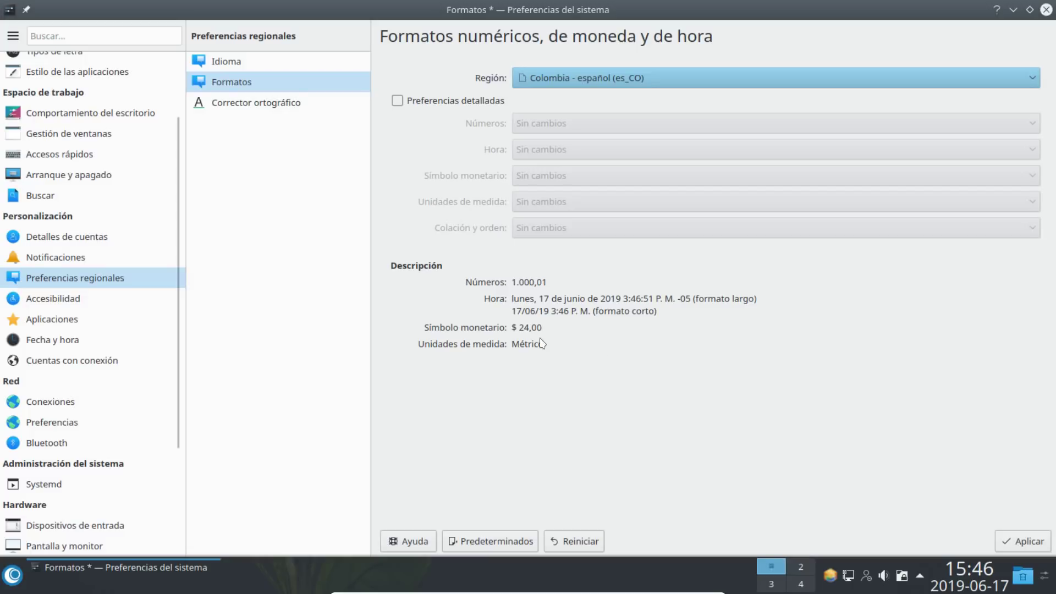
click(1023, 539)
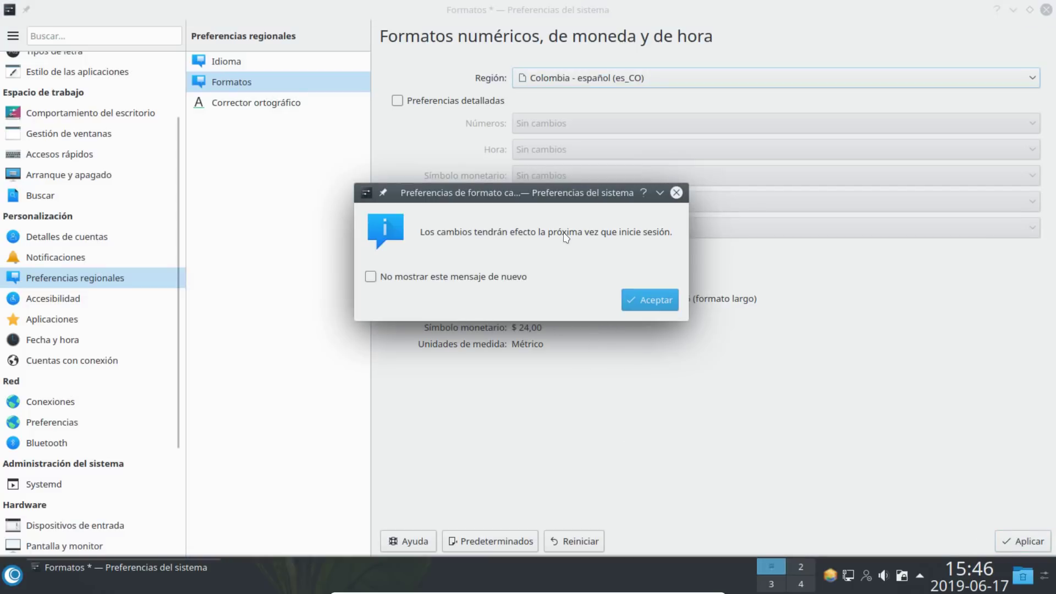
click(657, 302)
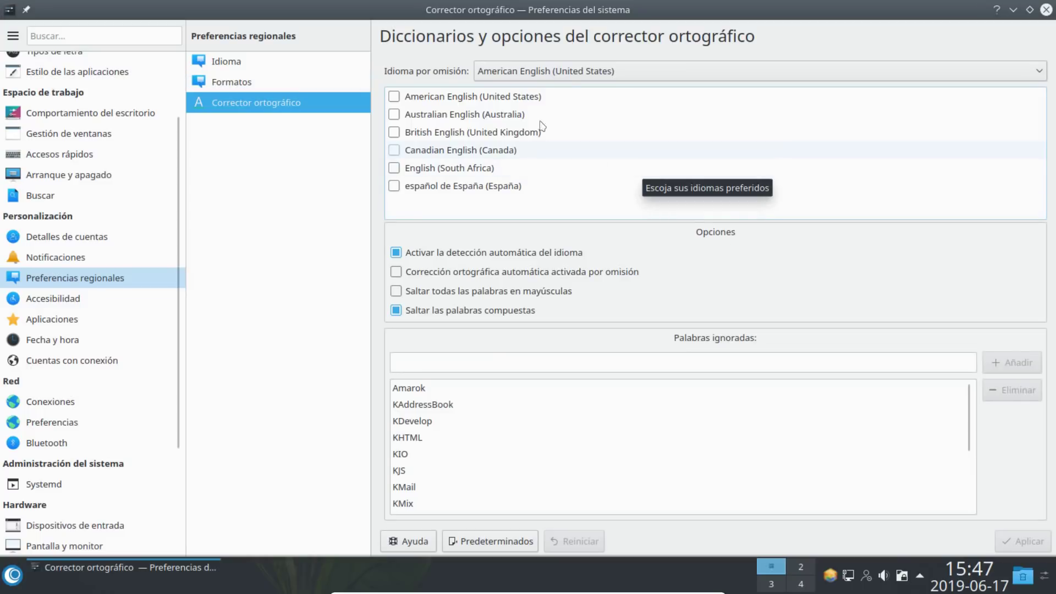
Make español de España (España) the default, enabled spell-check dictionary, apply it, then go to Aplicaciones
click(612, 70)
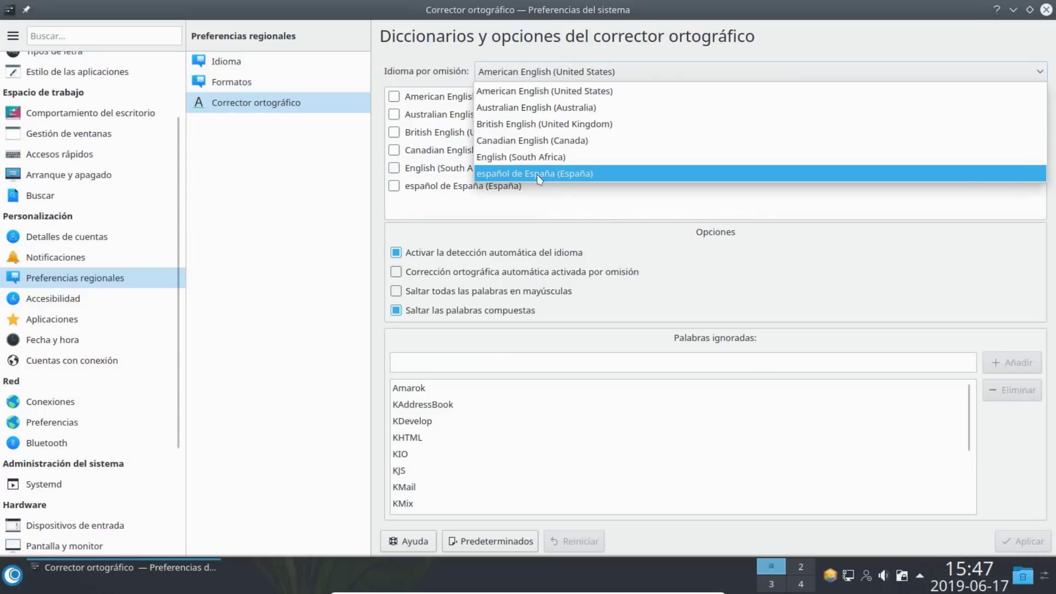
click(563, 174)
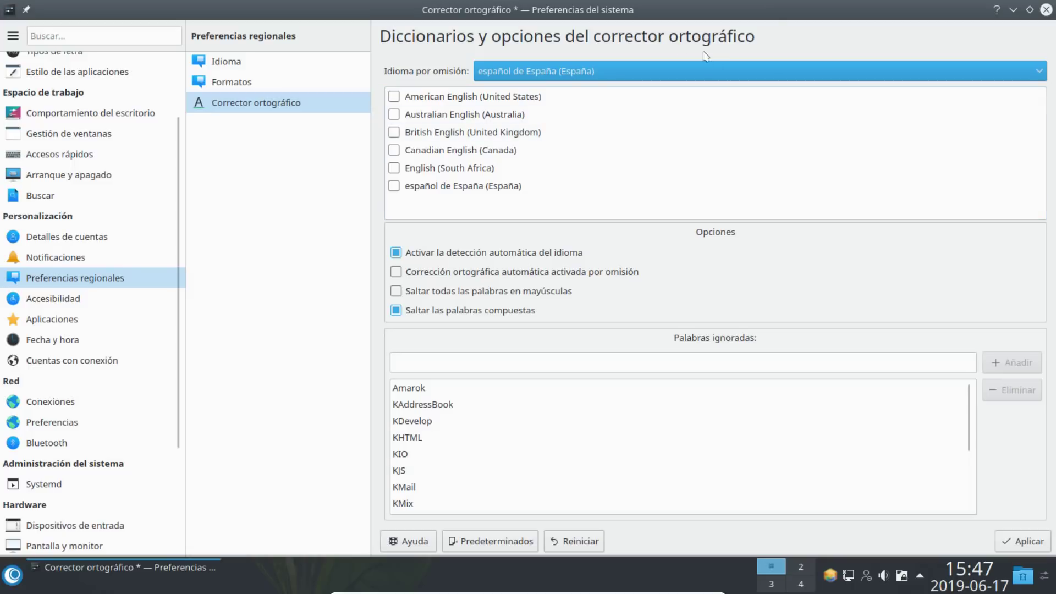
click(423, 186)
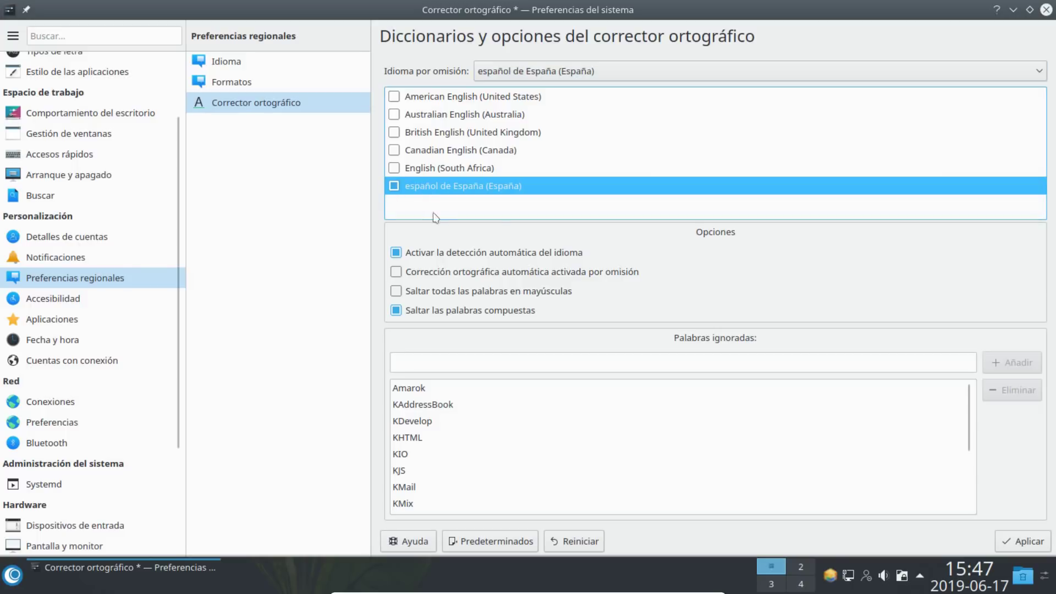
click(1024, 550)
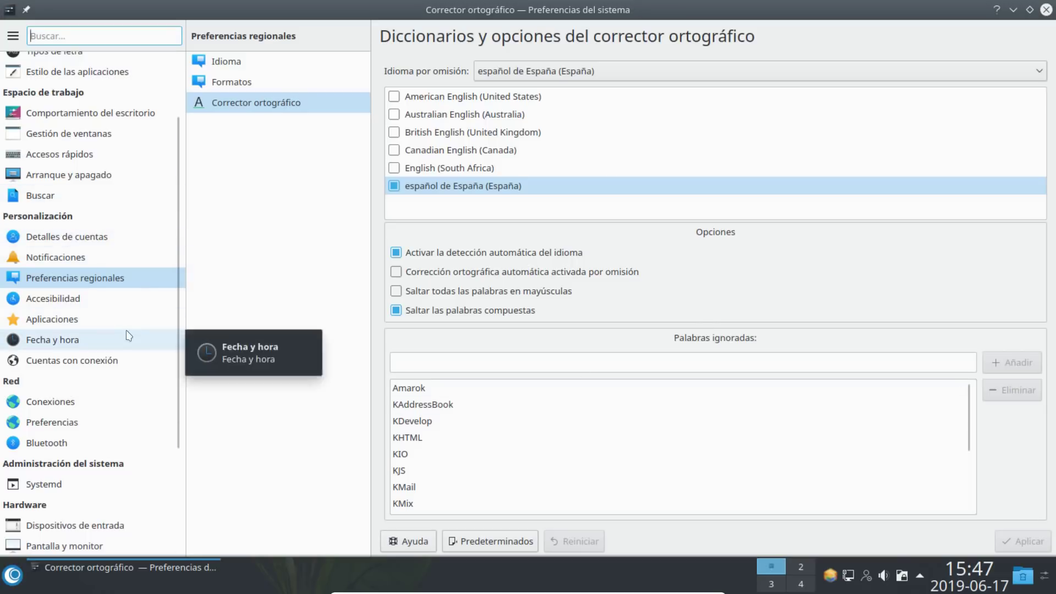
click(54, 329)
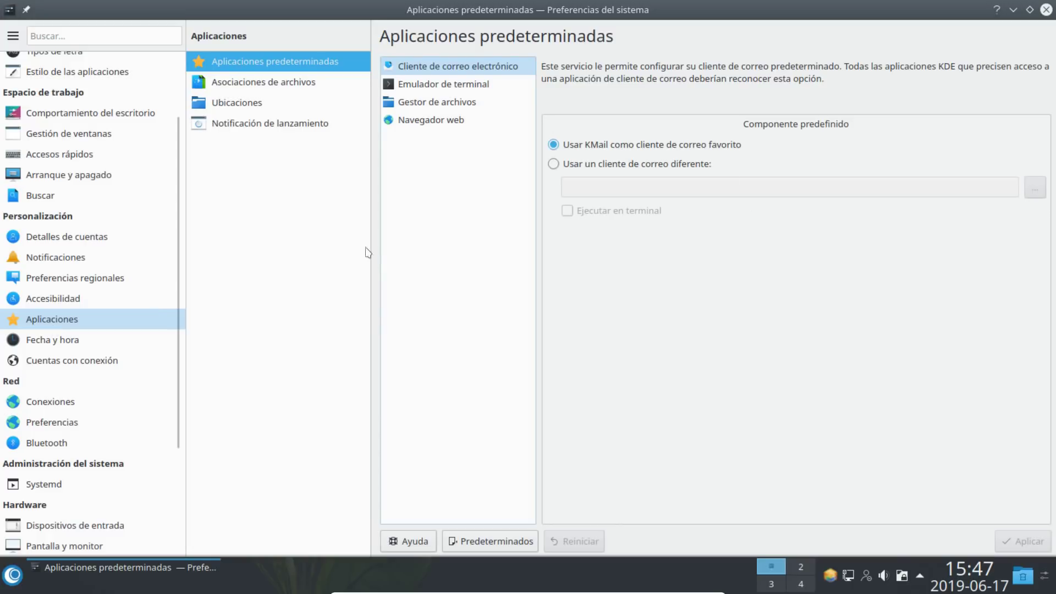
Check the Ubicaciones file locations and the Zona horaria list, then go to Cuentas con conexión
click(247, 103)
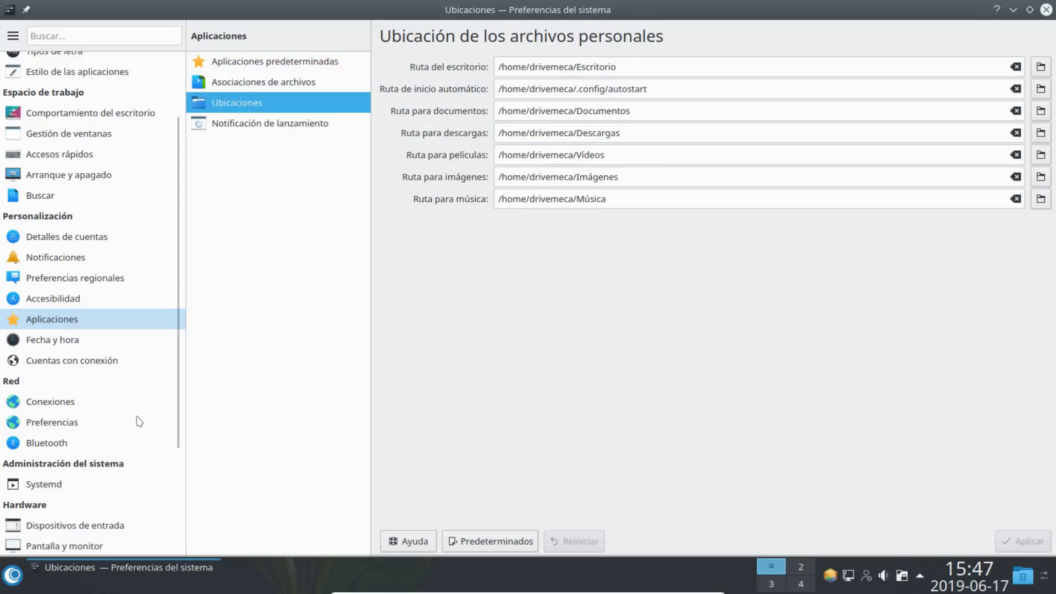
click(87, 339)
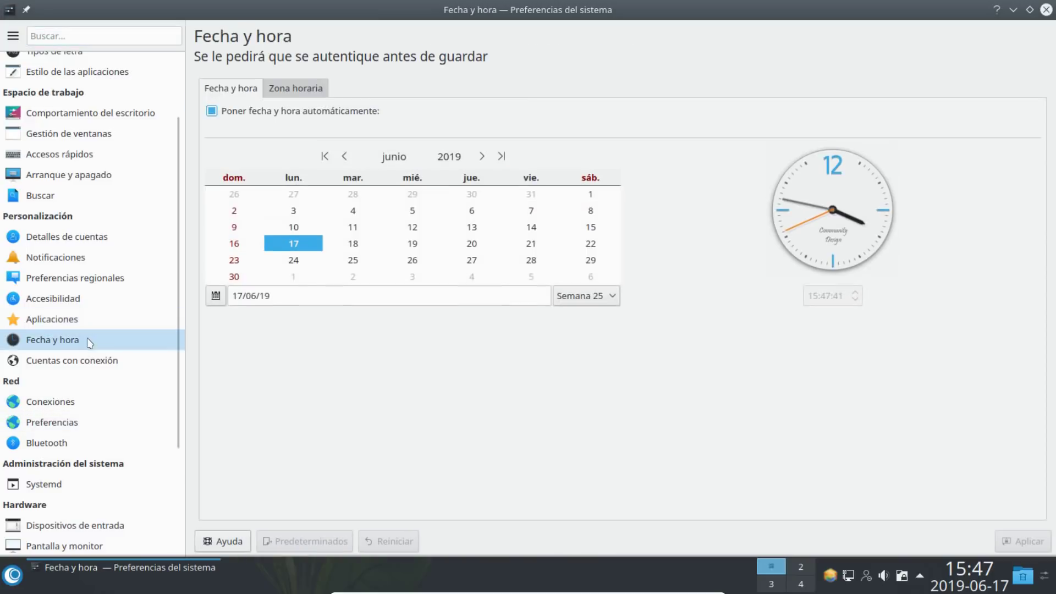
click(296, 90)
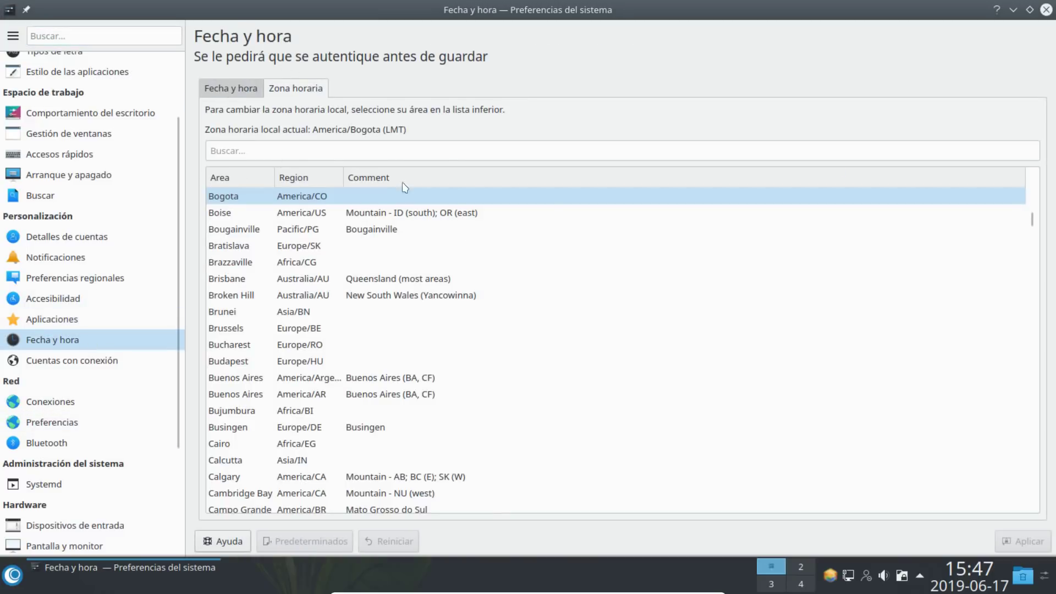
scroll(77, 308, down, 3)
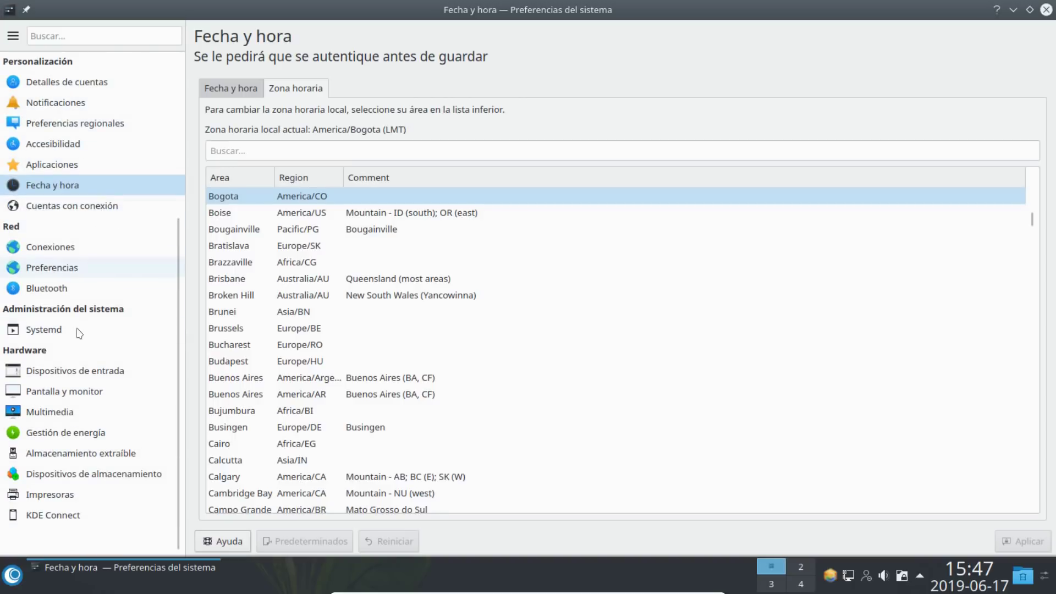
click(67, 207)
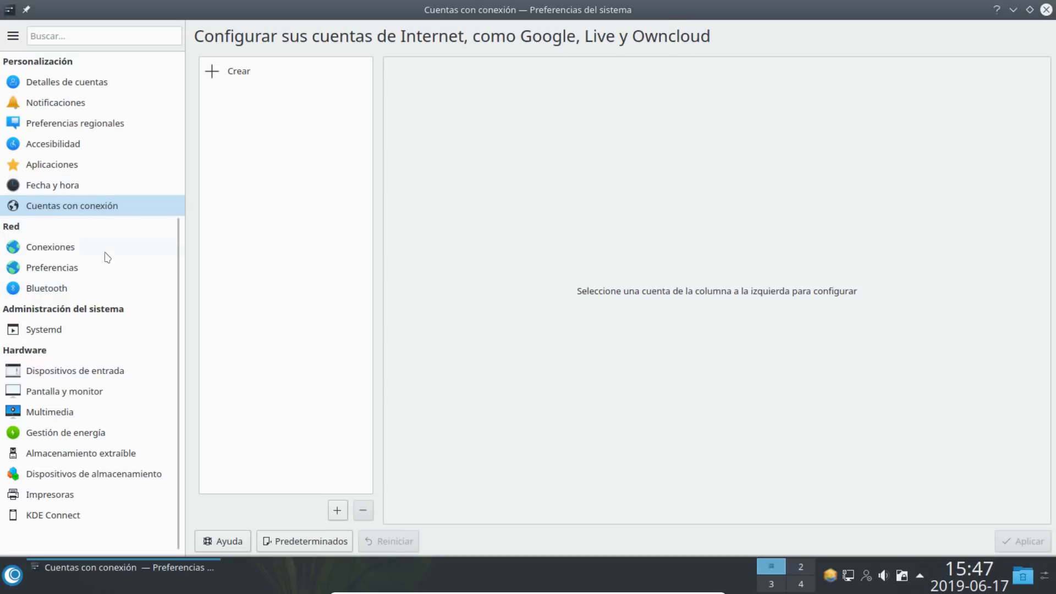
Look at the wired connection under Conexiones, then show the Proxy page, set to Sin proxy
click(86, 247)
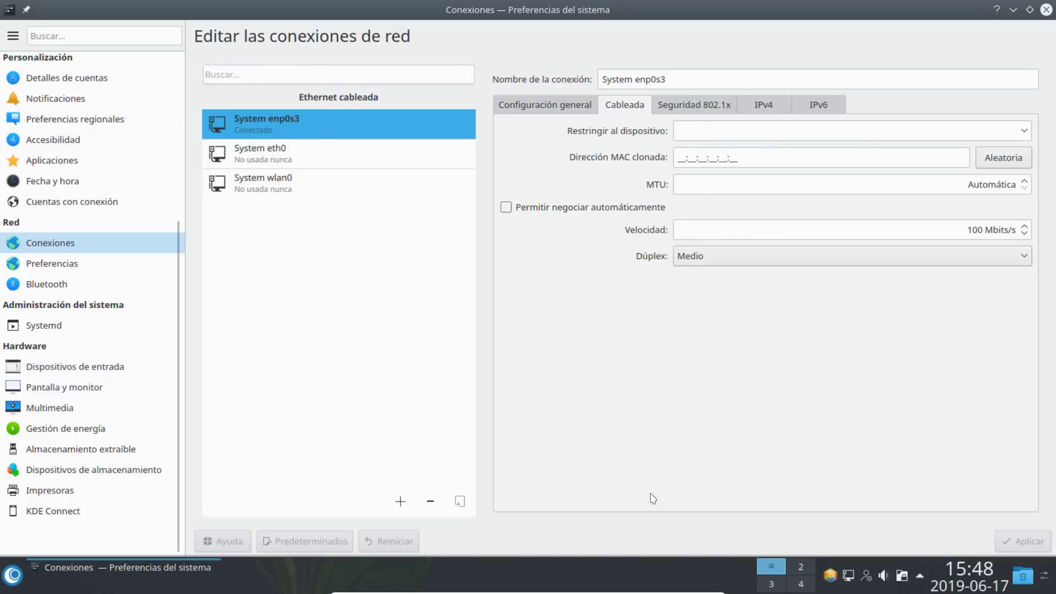
click(74, 265)
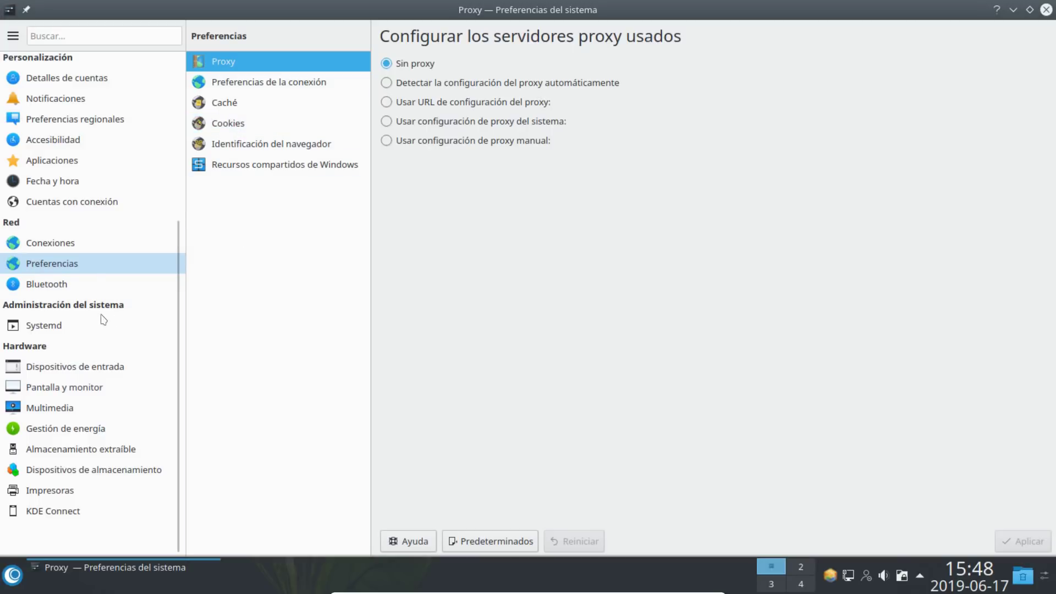
mouse_move(54, 291)
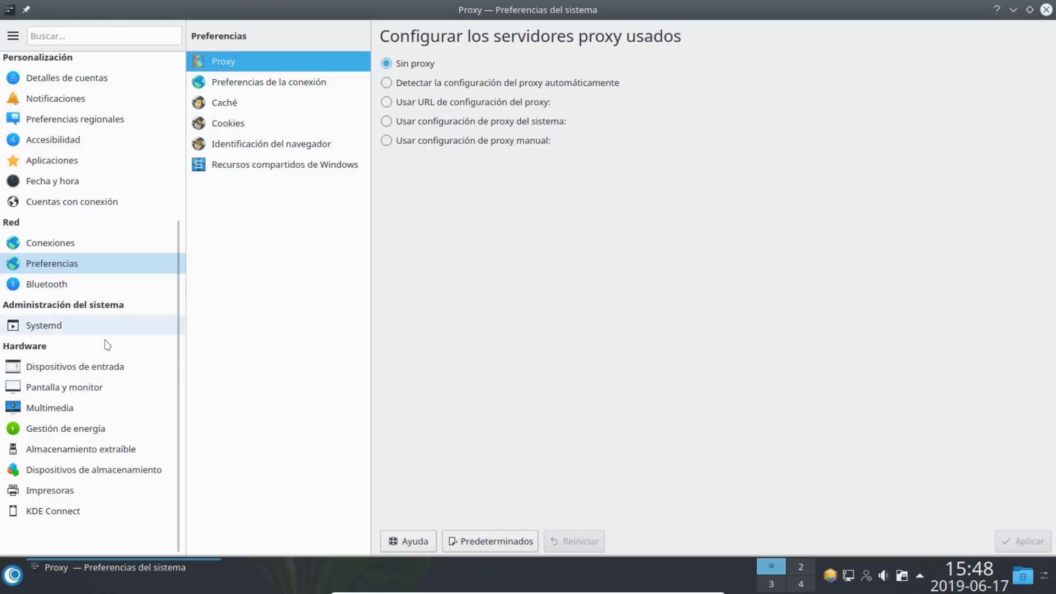
click(54, 324)
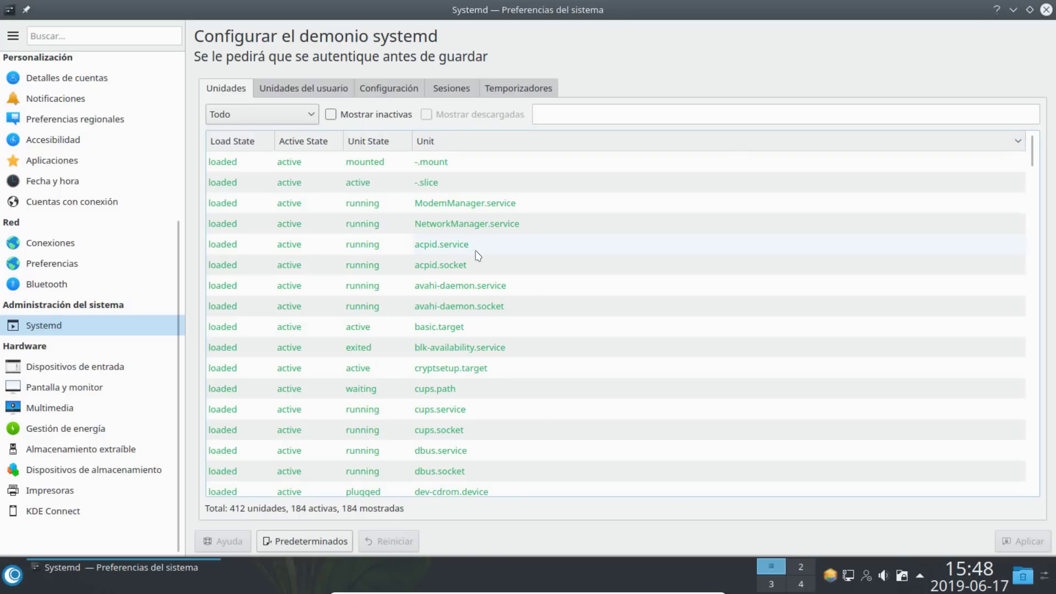
mouse_move(478, 256)
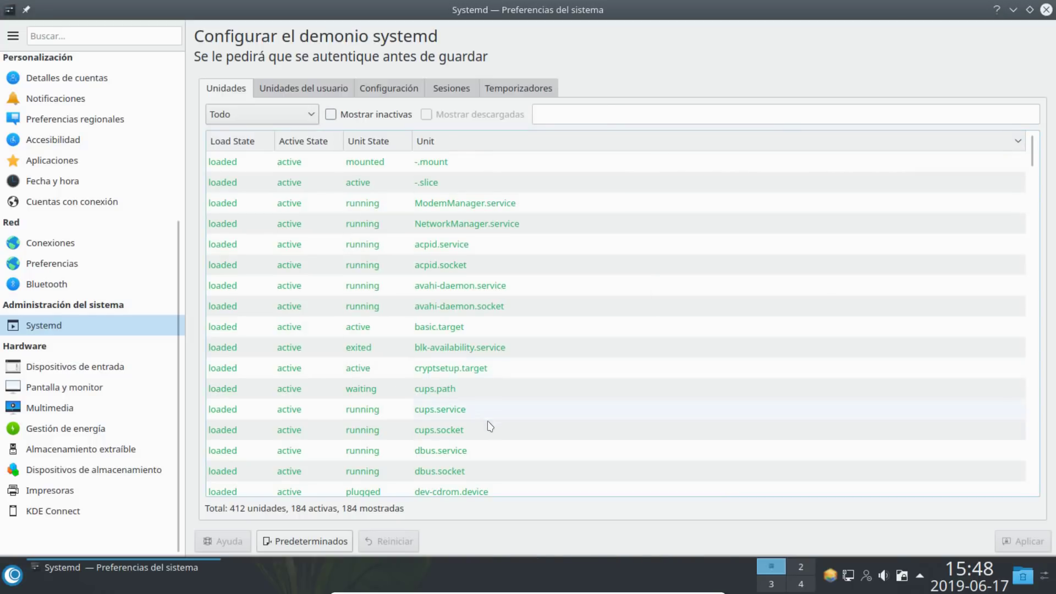
mouse_move(466, 356)
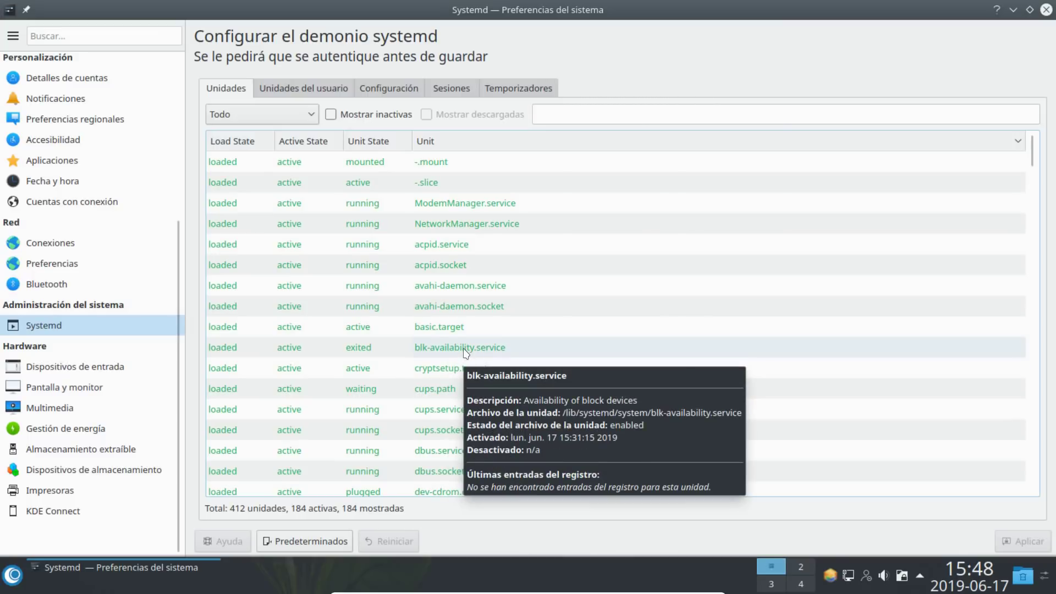
scroll(466, 353, down, 15)
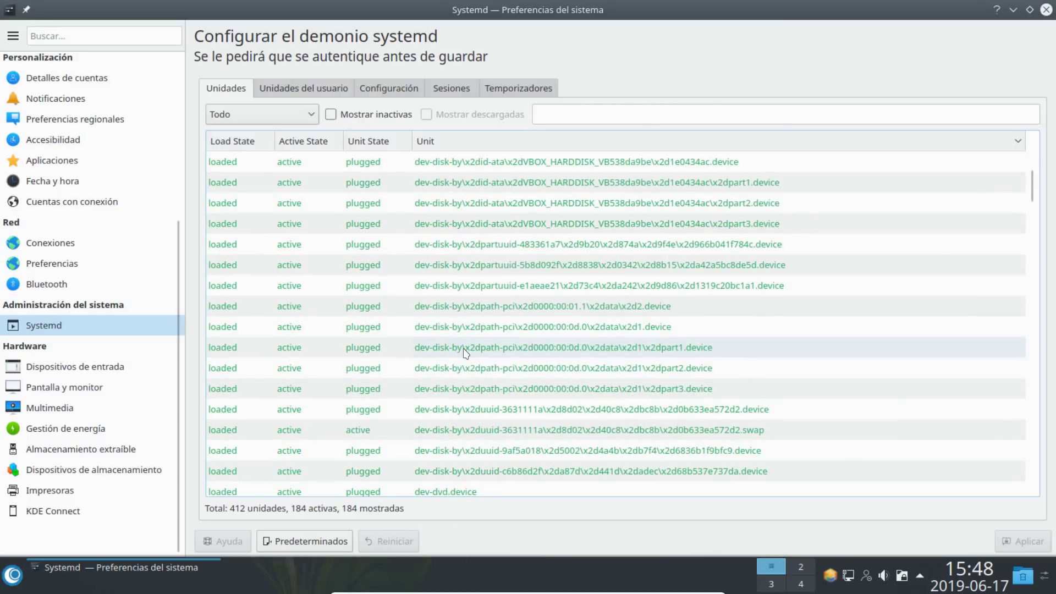
scroll(466, 354, down, 4)
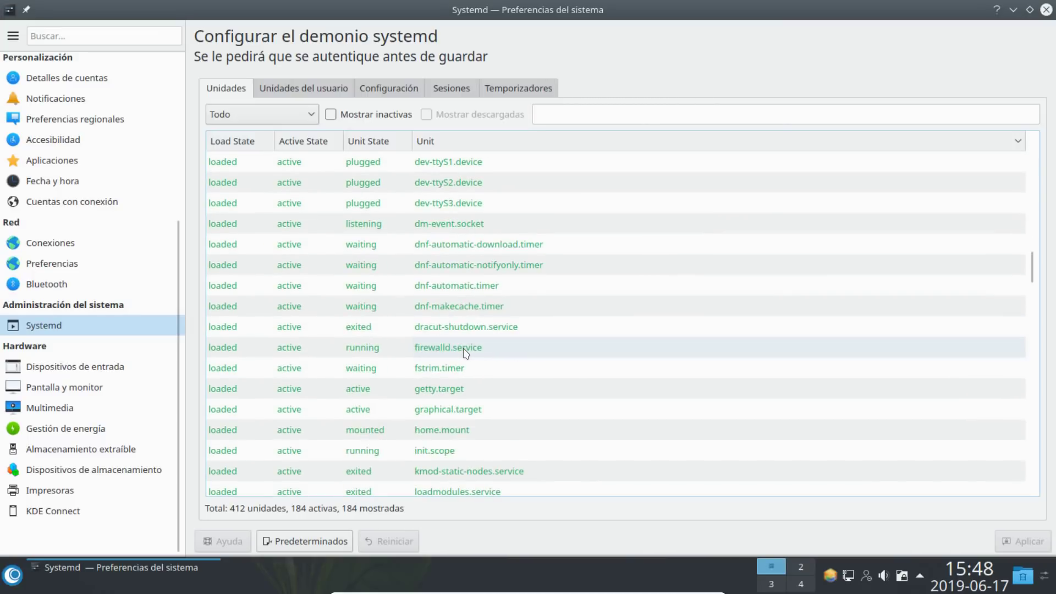
scroll(466, 354, up, 15)
scroll(466, 353, down, 6)
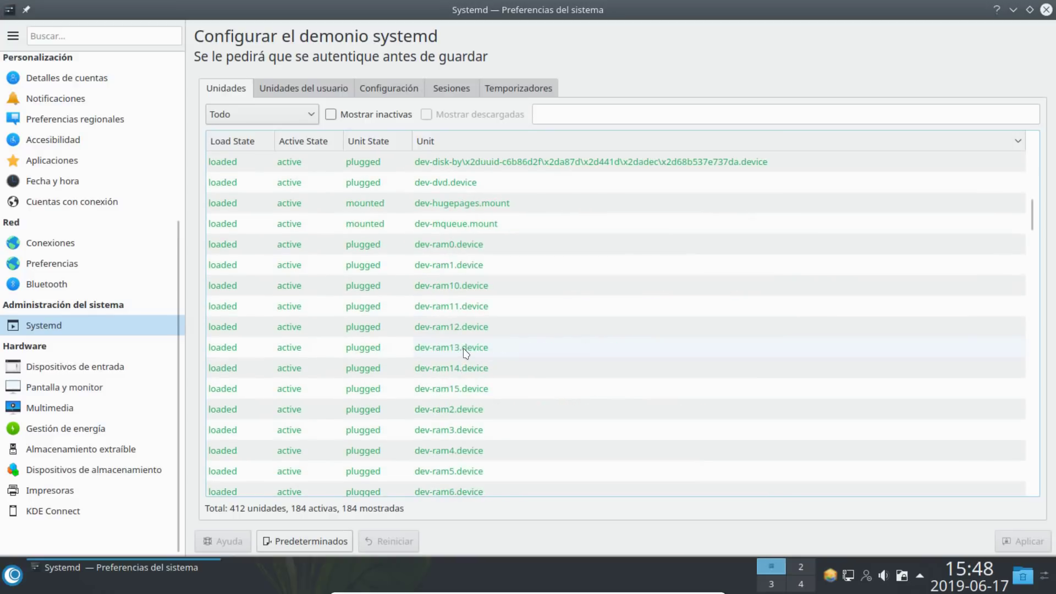
Visit input devices, touchpad, display, multimedia, power, removable storage and printers pages, ending on KDE Connect
click(113, 367)
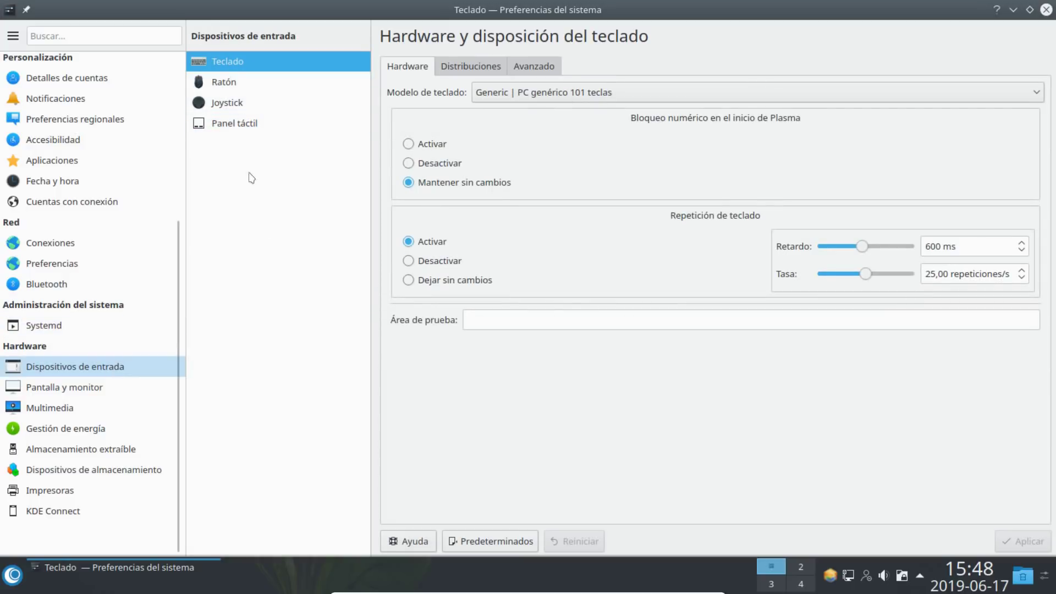
click(285, 126)
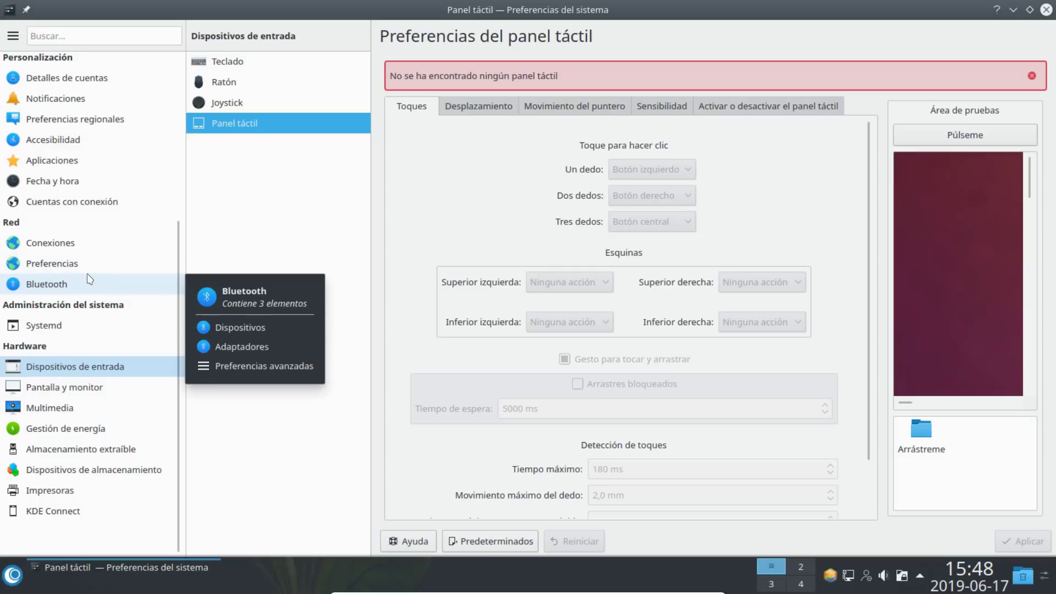
click(86, 393)
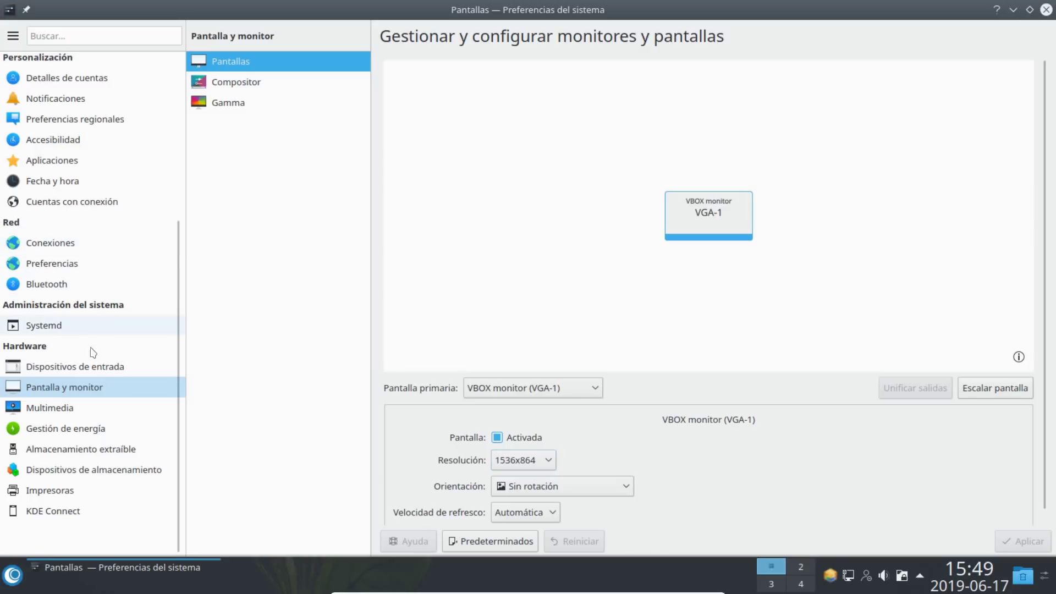
click(63, 409)
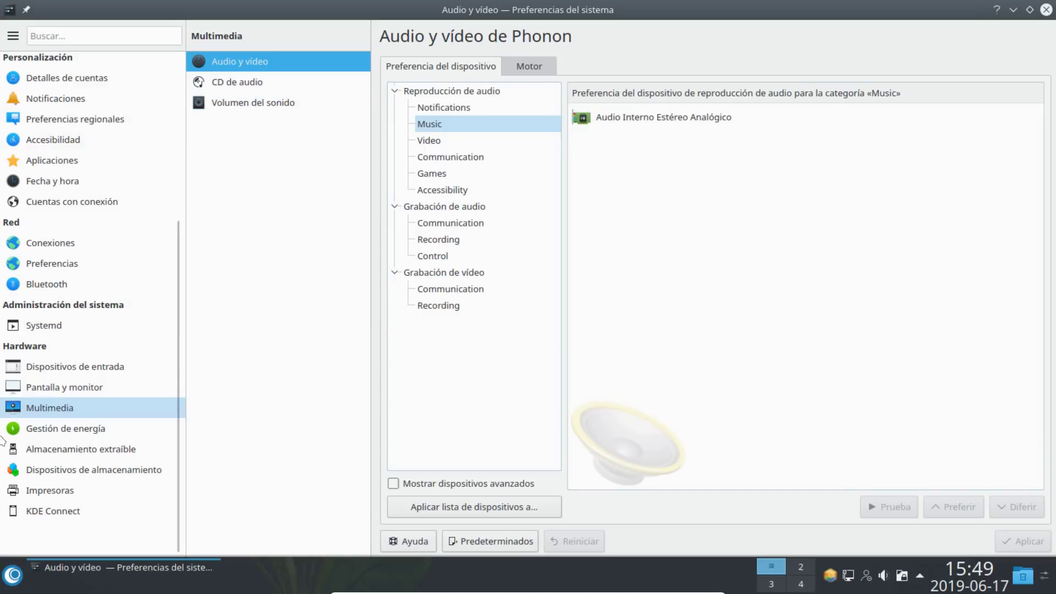
click(56, 427)
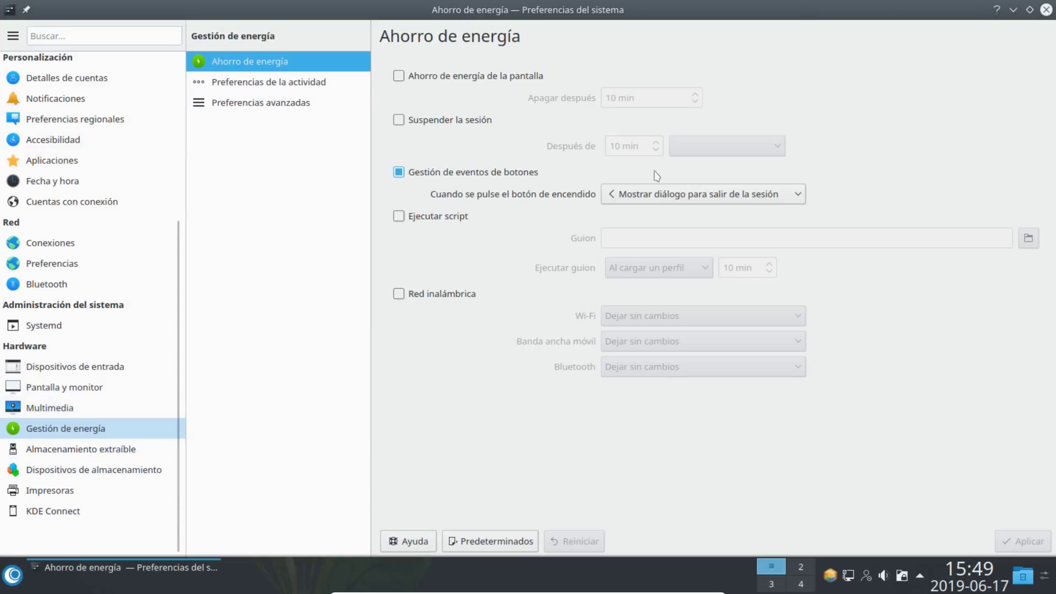
click(57, 447)
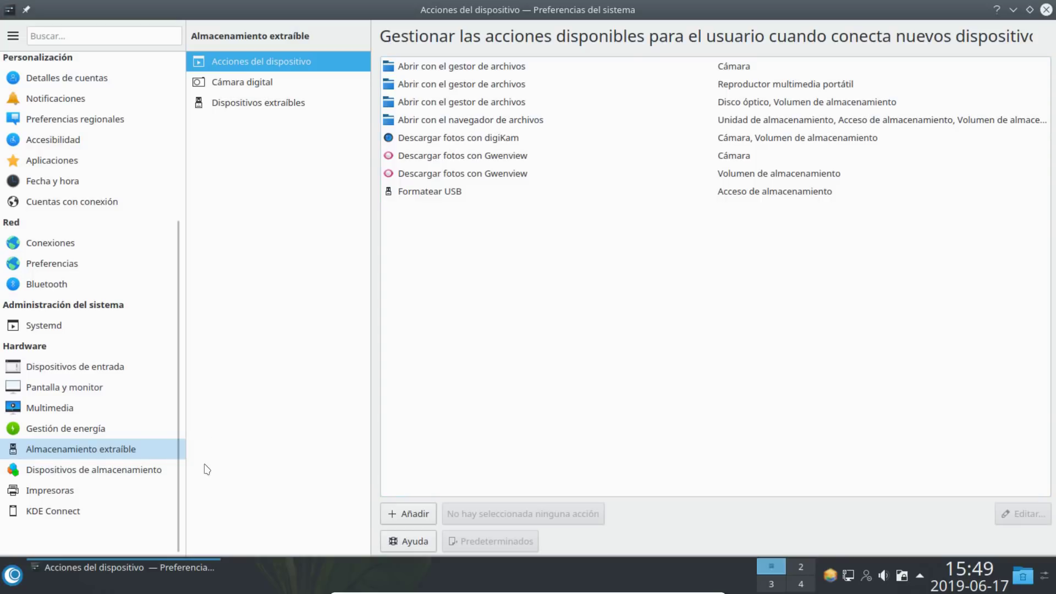
click(78, 491)
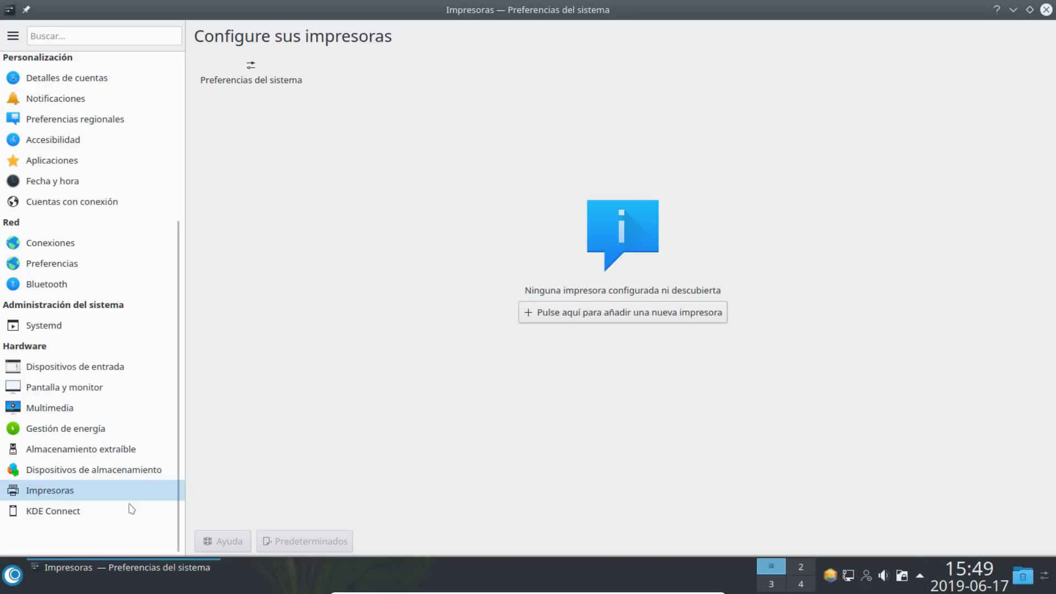
click(106, 512)
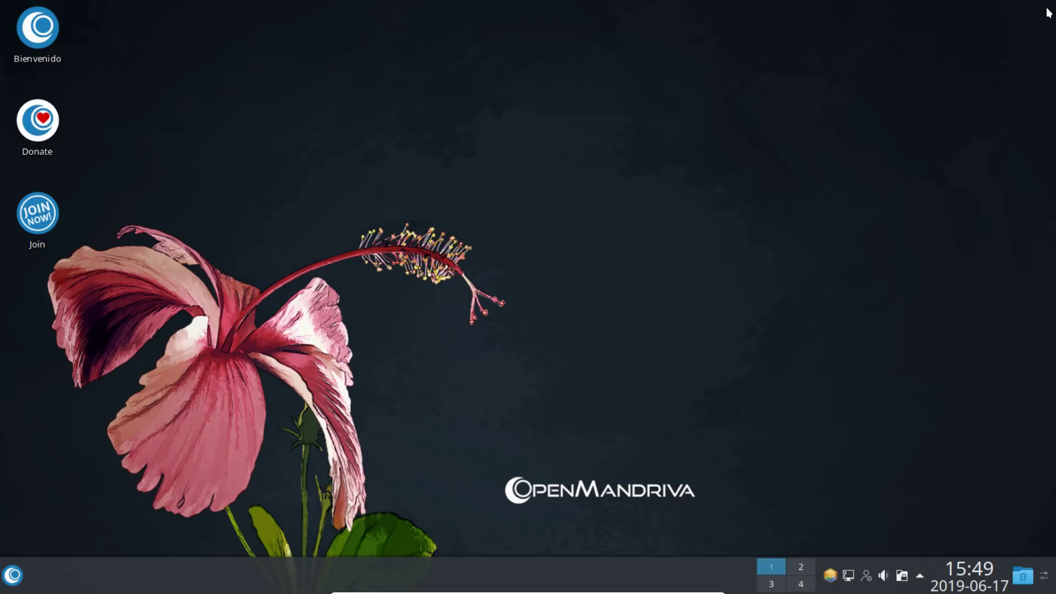
Close System Settings and launch OpenMandriva Control Center from the launcher's Preferencias menu
click(1046, 9)
click(12, 576)
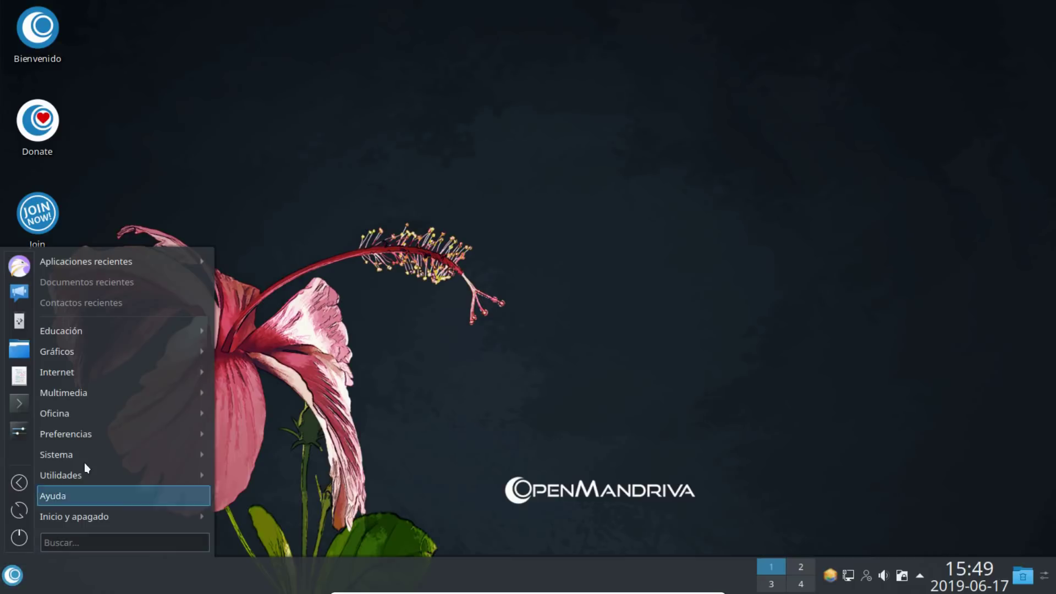
mouse_move(88, 424)
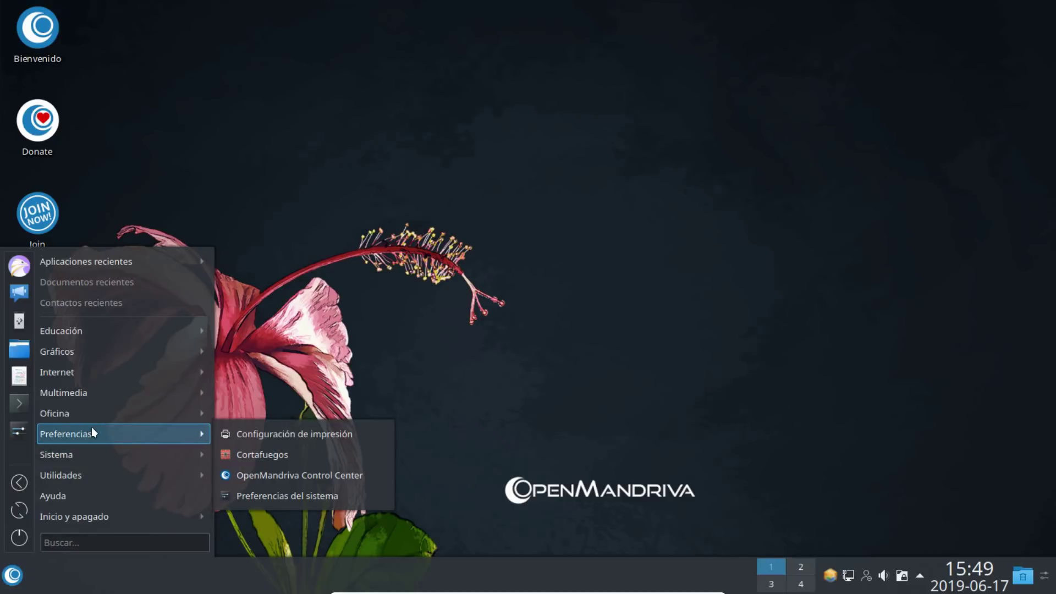
click(334, 475)
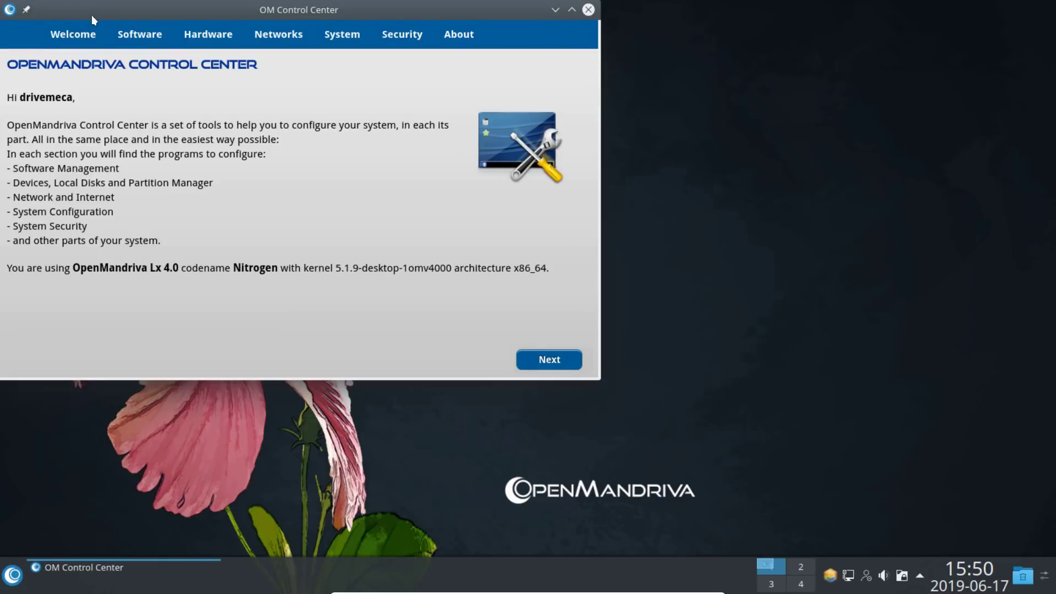
Drag the OM Control Center window toward the centre of the screen
drag(91, 15, 252, 67)
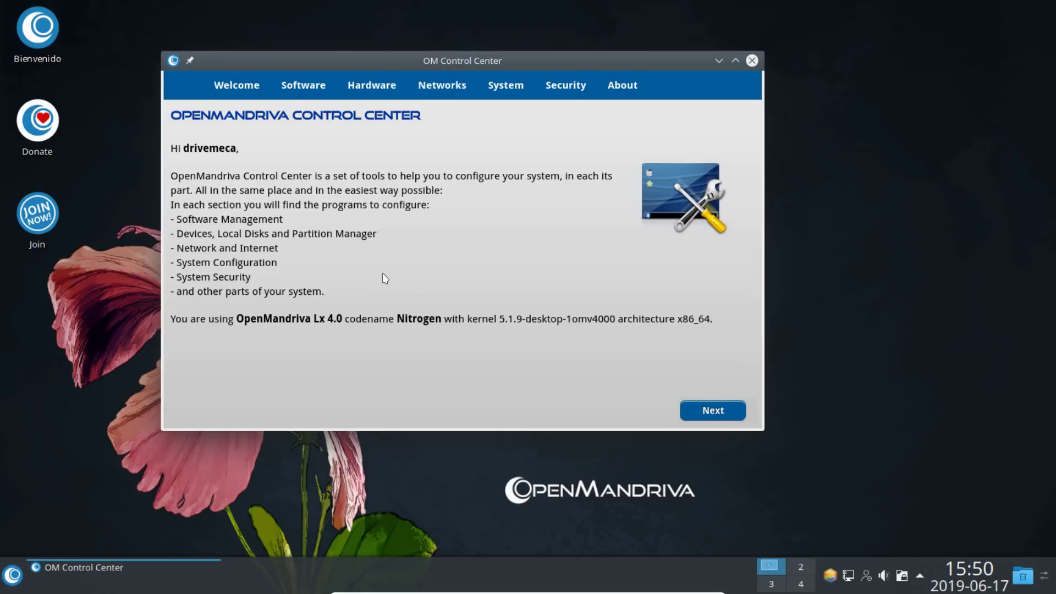
Show the Software and media management page in OM Control Center
click(312, 89)
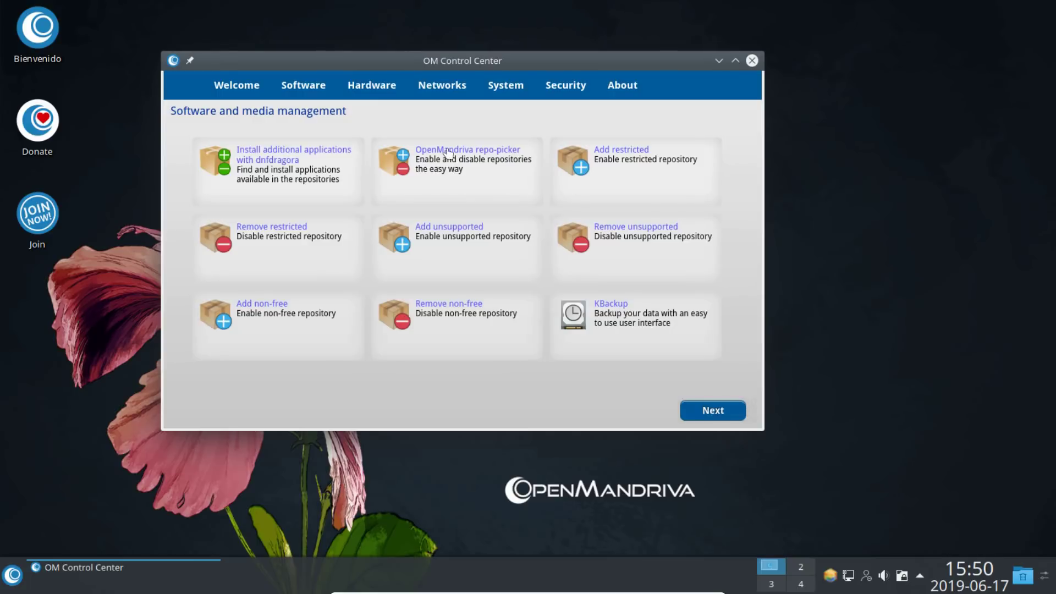
Run Add restricted, authorize with the root password, and acknowledge the repository-enabled confirmation
click(622, 158)
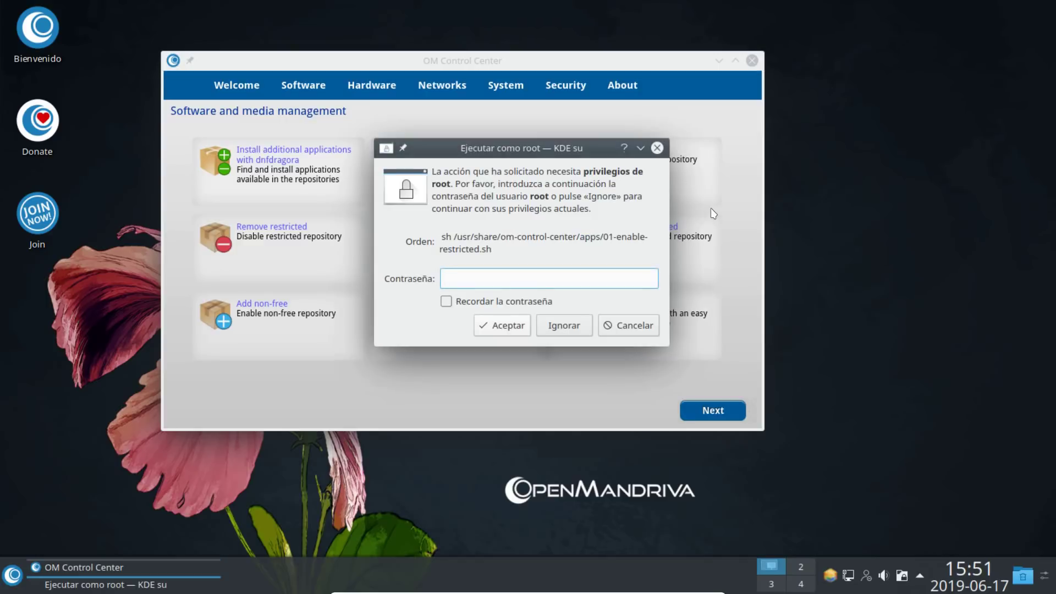
text(••••••••••)
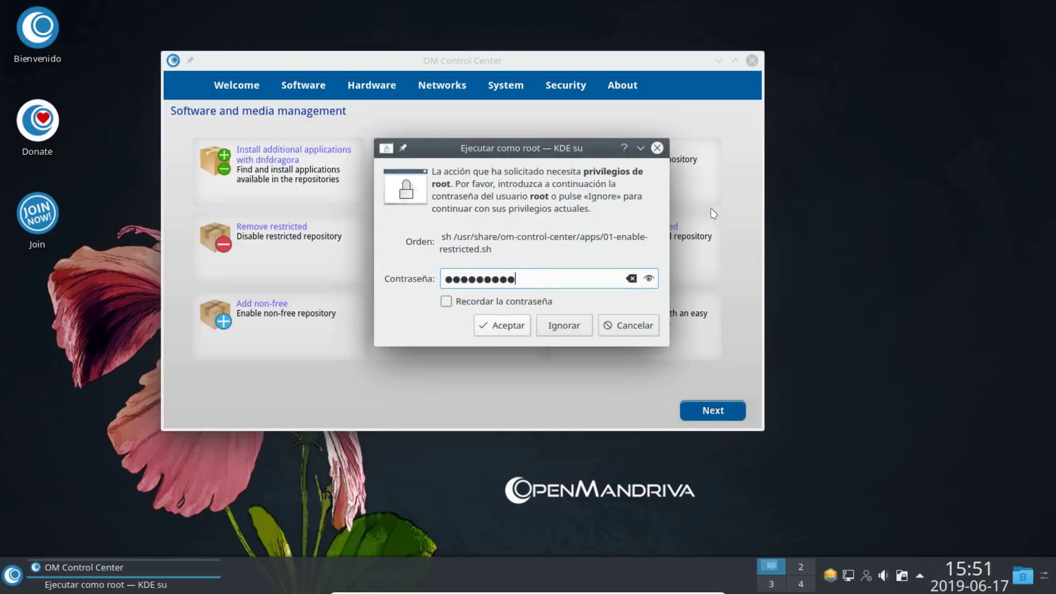
key(Return)
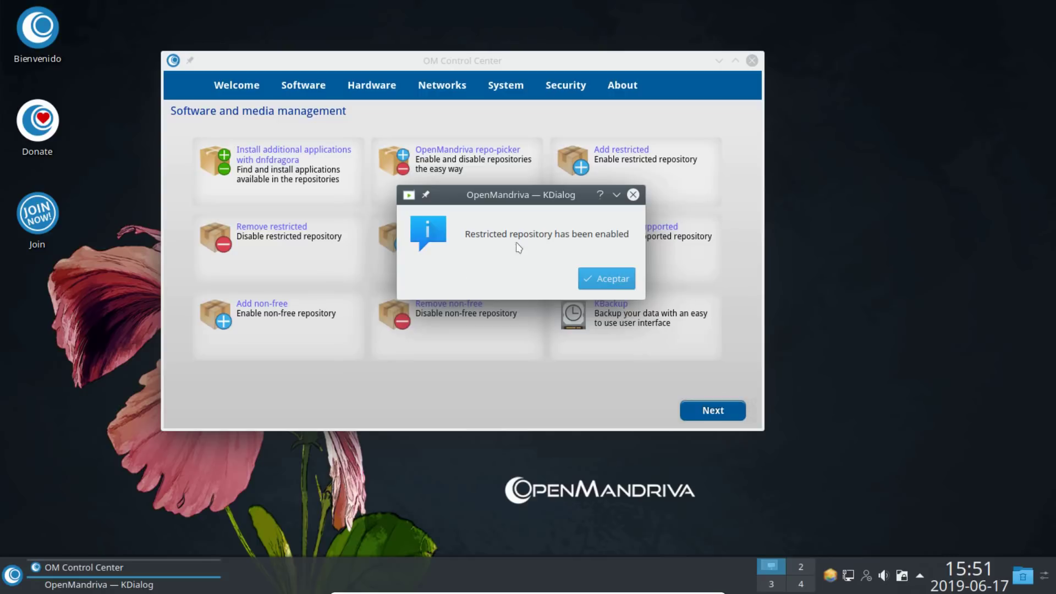
click(607, 278)
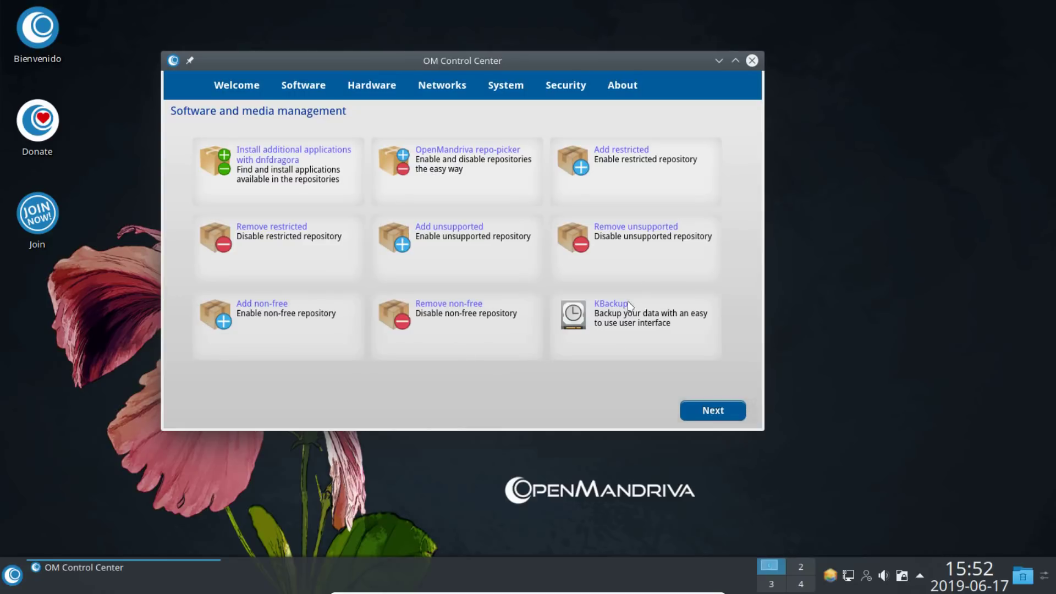
click(609, 305)
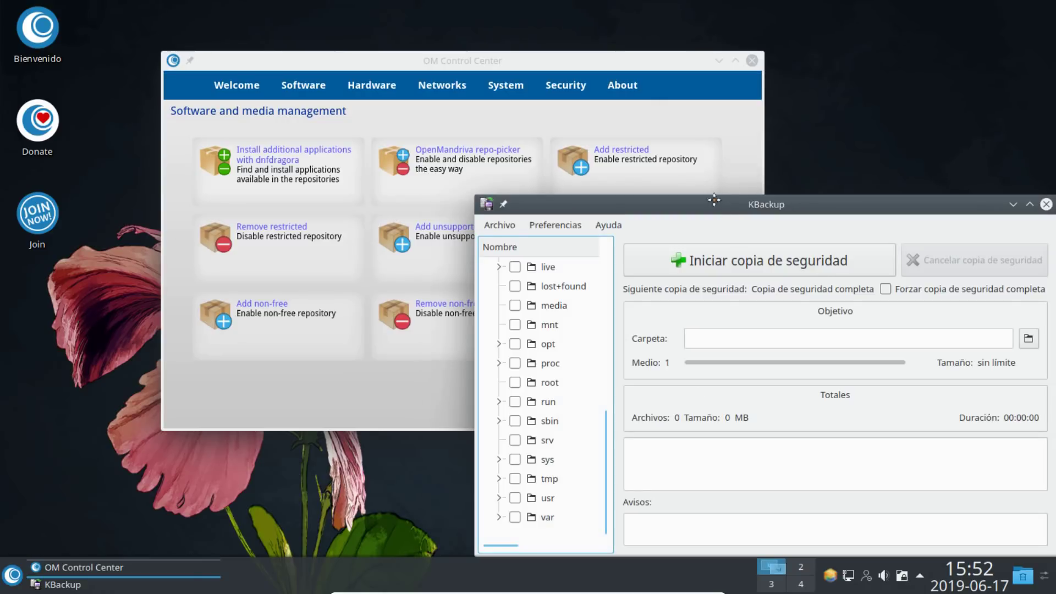
drag(724, 204, 586, 76)
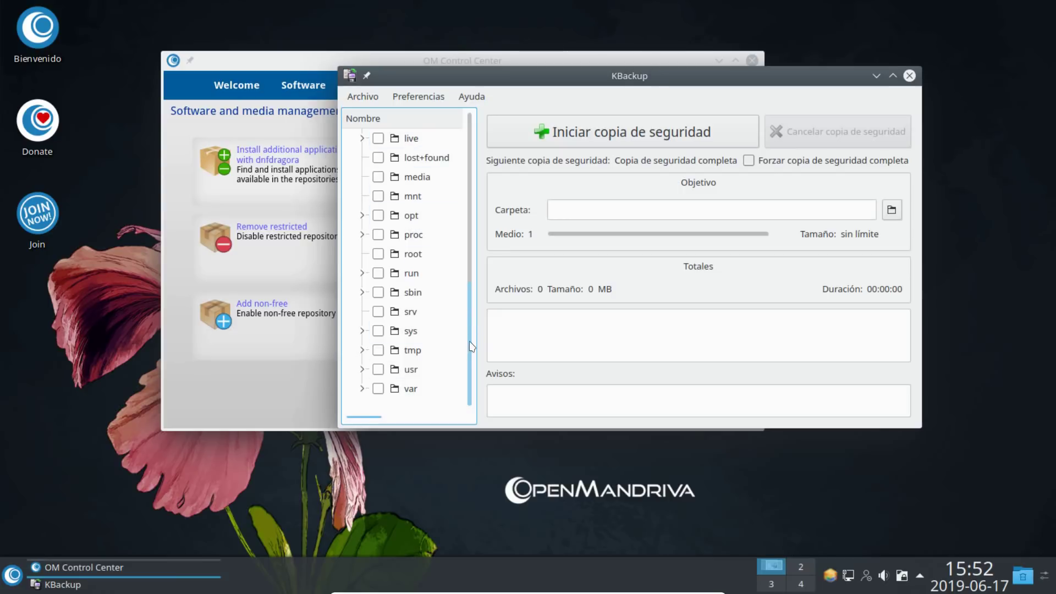
drag(470, 346, 478, 124)
scroll(478, 204, down, 5)
scroll(478, 204, up, 5)
scroll(473, 182, down, 5)
scroll(470, 291, up, 5)
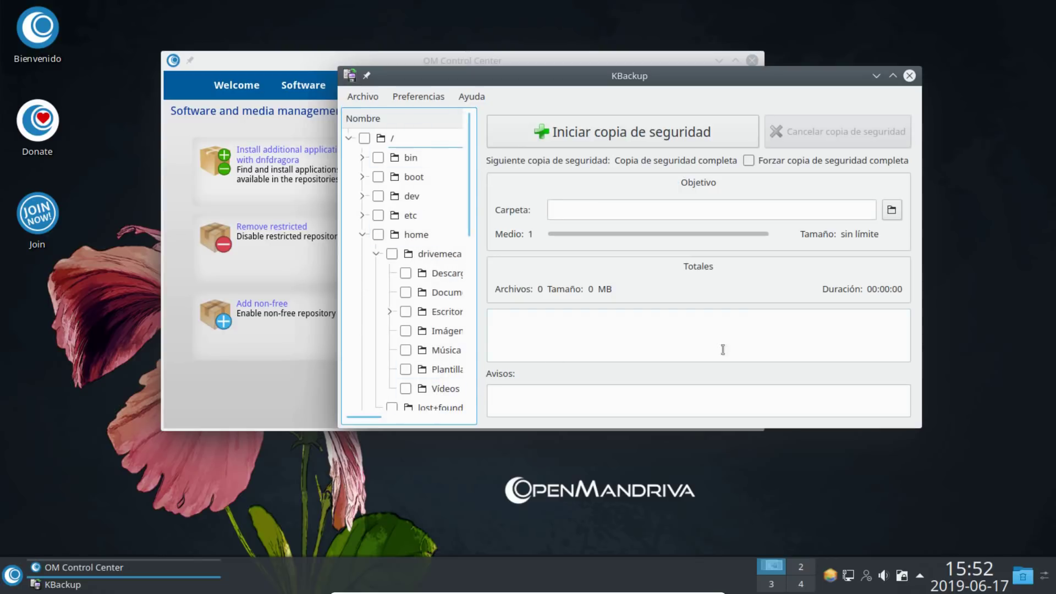
click(910, 76)
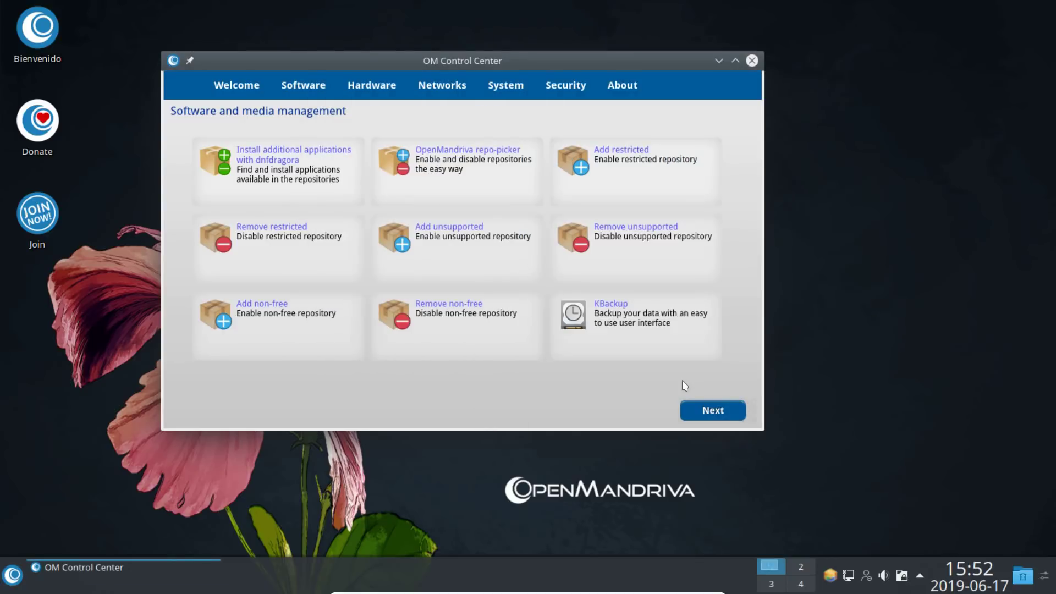
Look at the hardware tools' display and monitor settings, then close them without saving
click(384, 90)
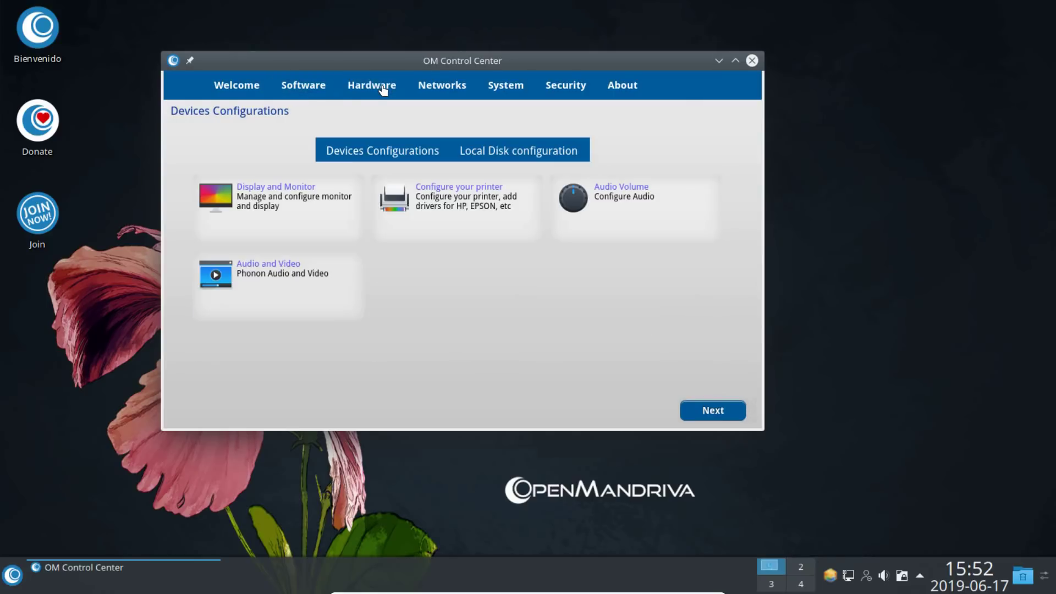
click(296, 191)
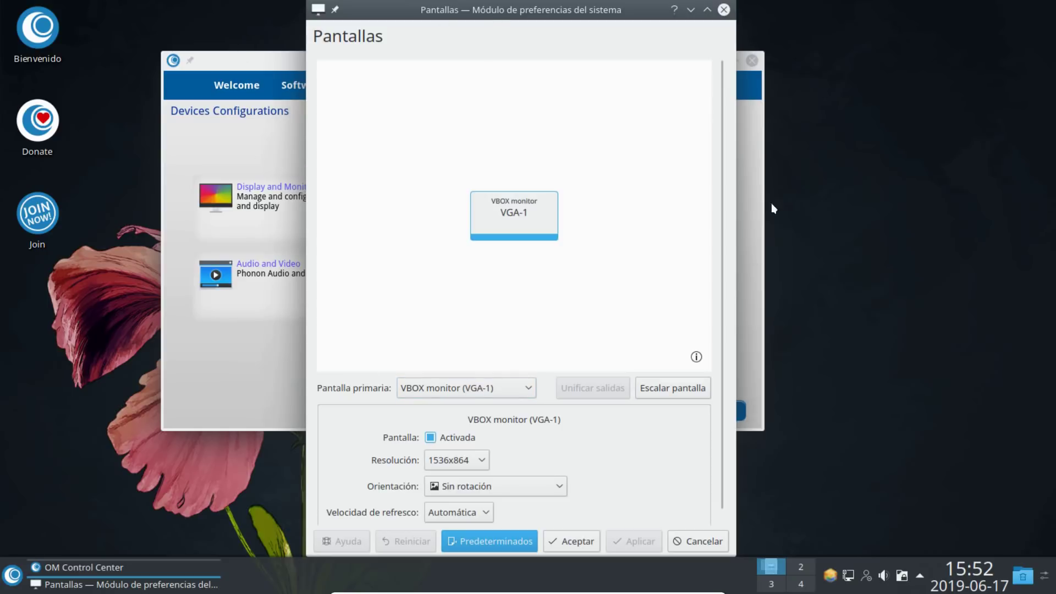
scroll(702, 245, down, 1)
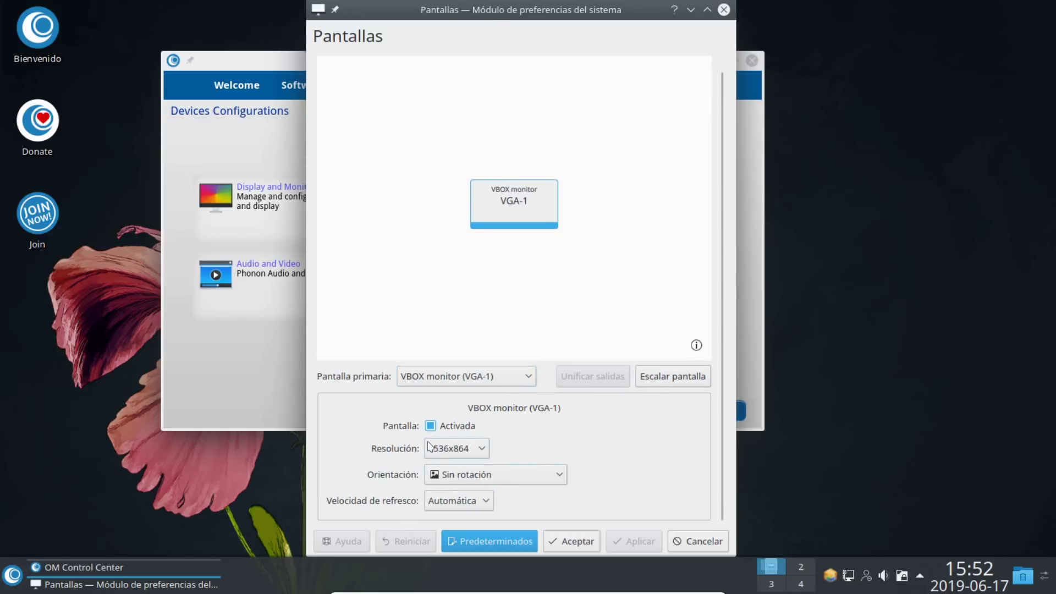
click(703, 547)
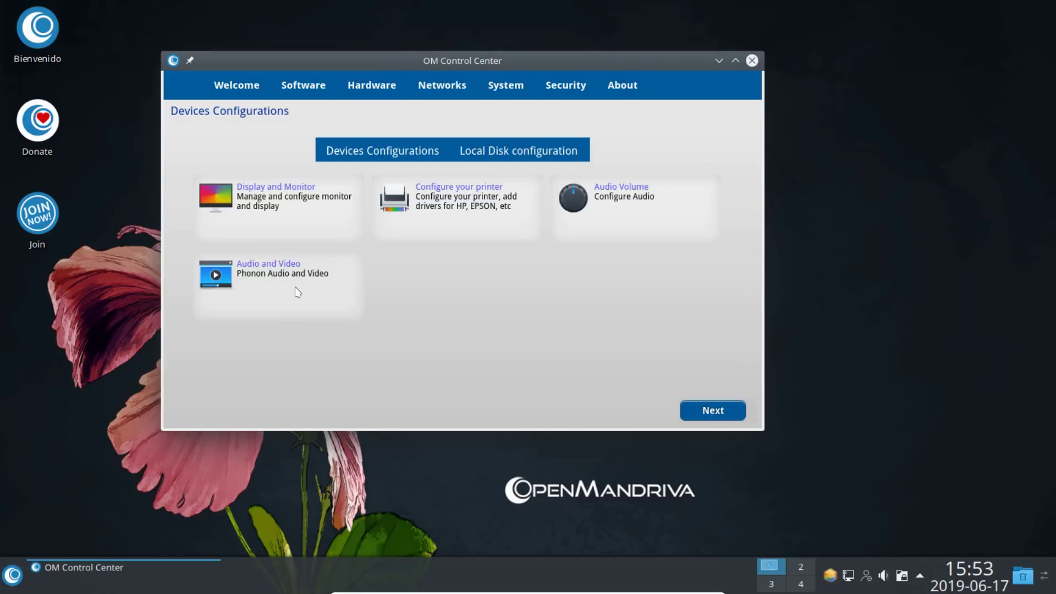
Decline reconfiguring the working network connection, then switch to System Configurations
click(440, 86)
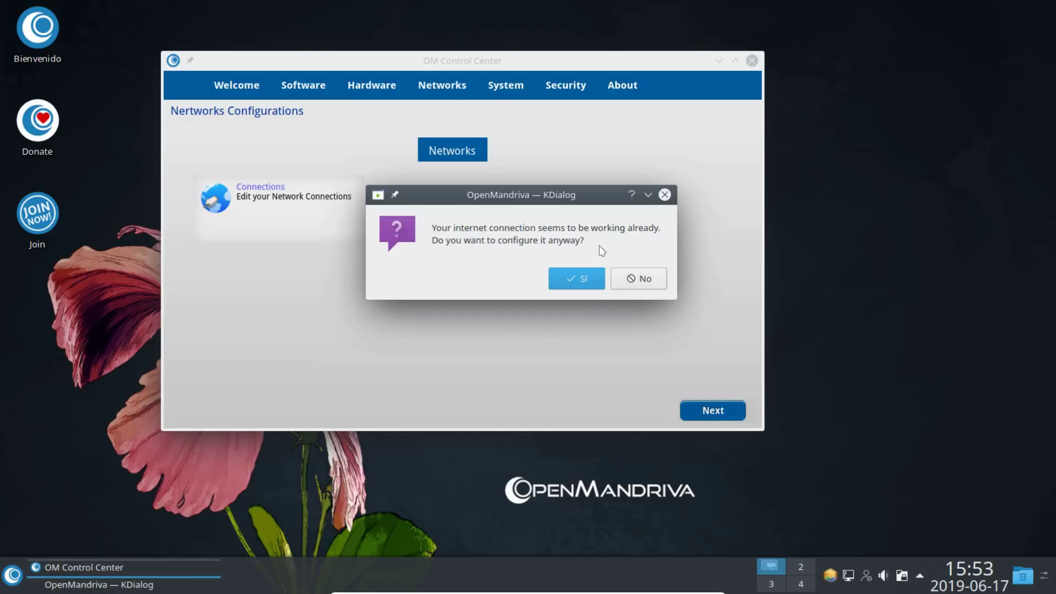
click(644, 278)
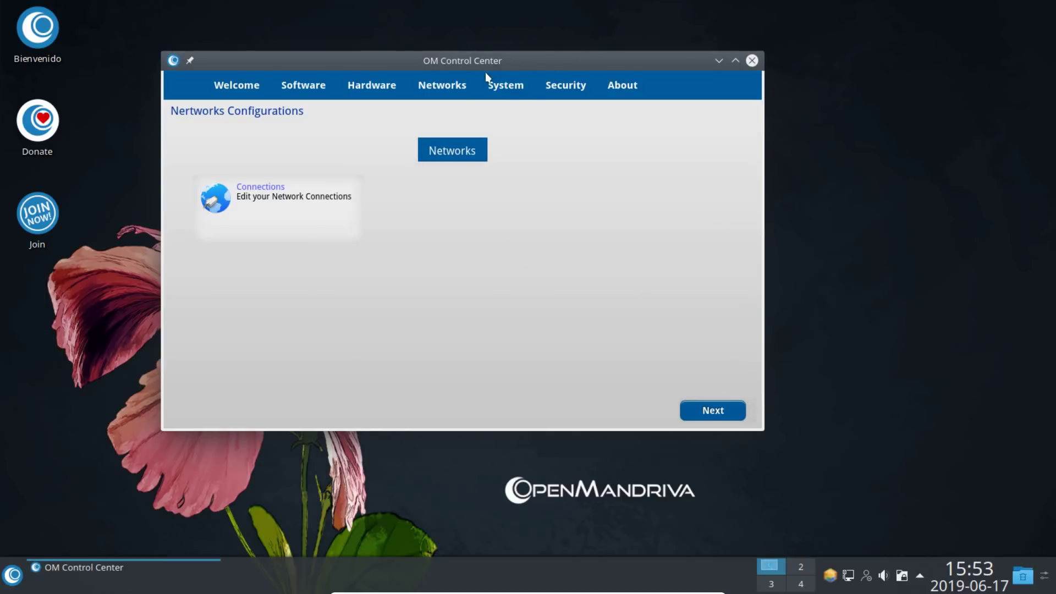
click(511, 87)
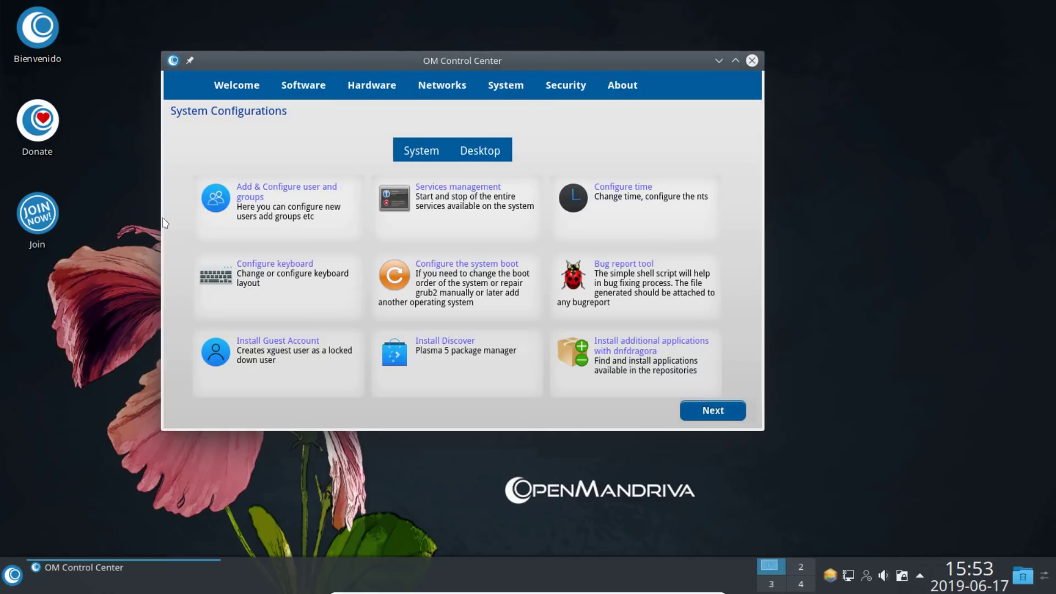
click(419, 152)
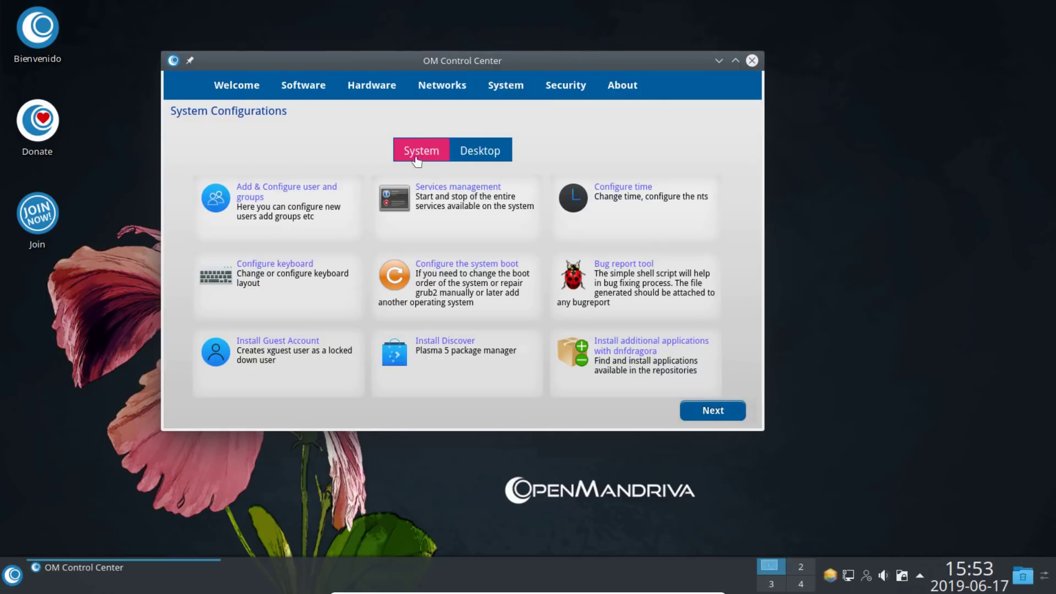
click(488, 154)
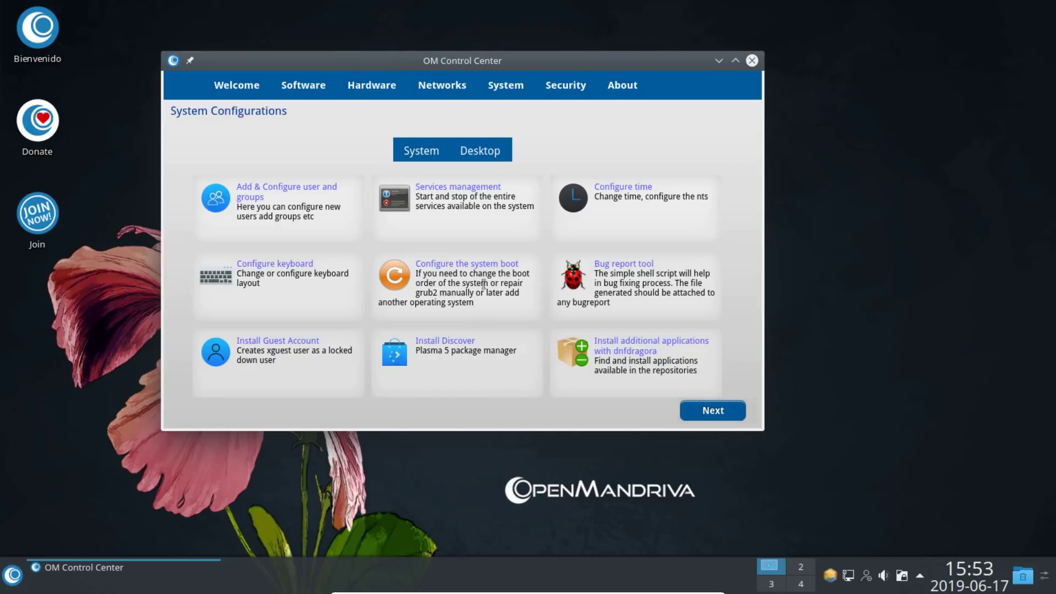
Install Discover, authorizing with the root password, and dismiss the installation-succeeded message
click(461, 342)
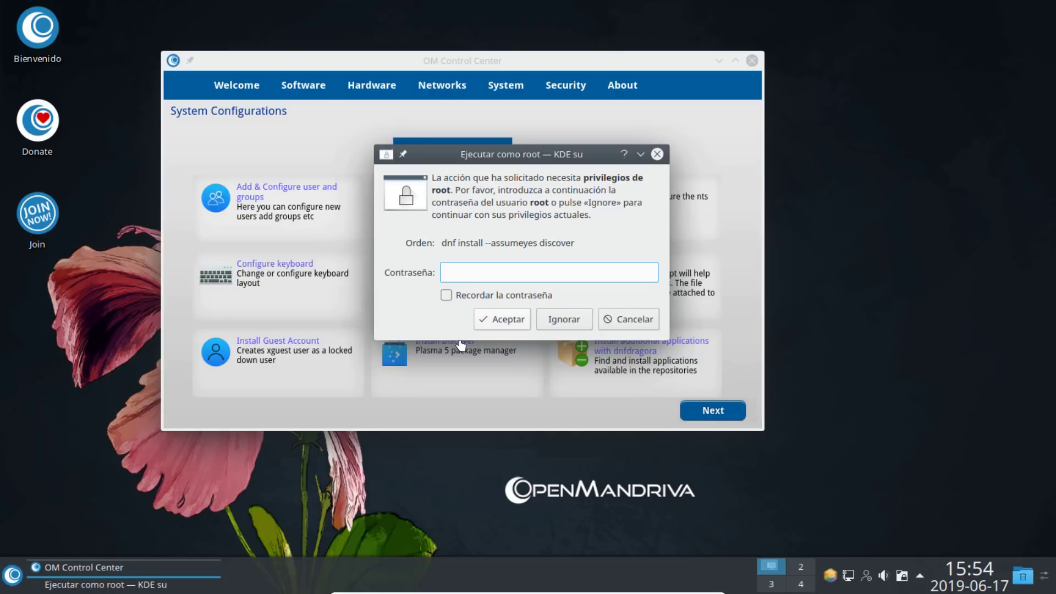
text(**********)
key(Return)
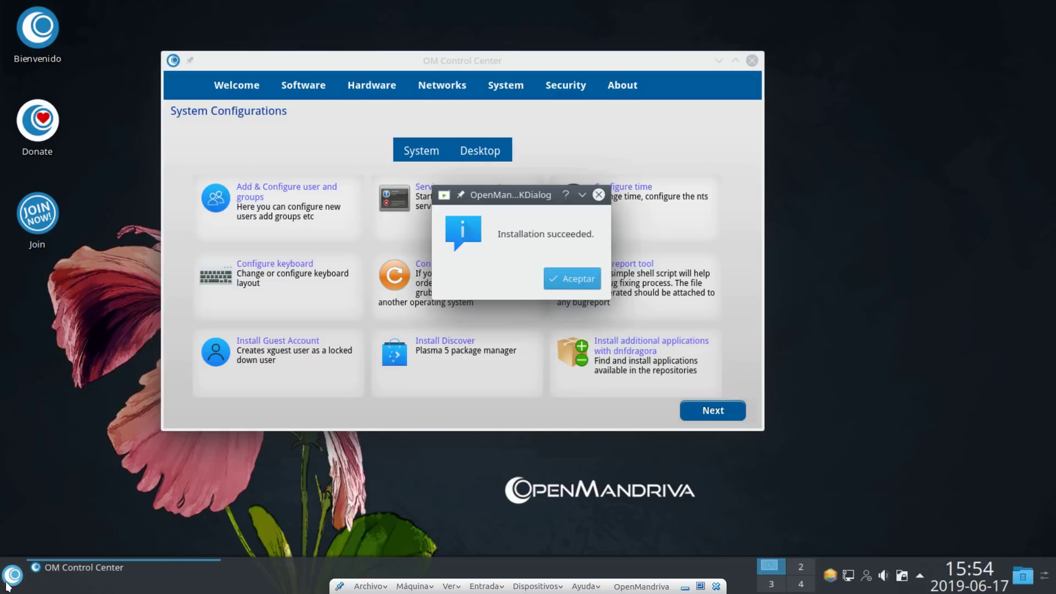
click(576, 276)
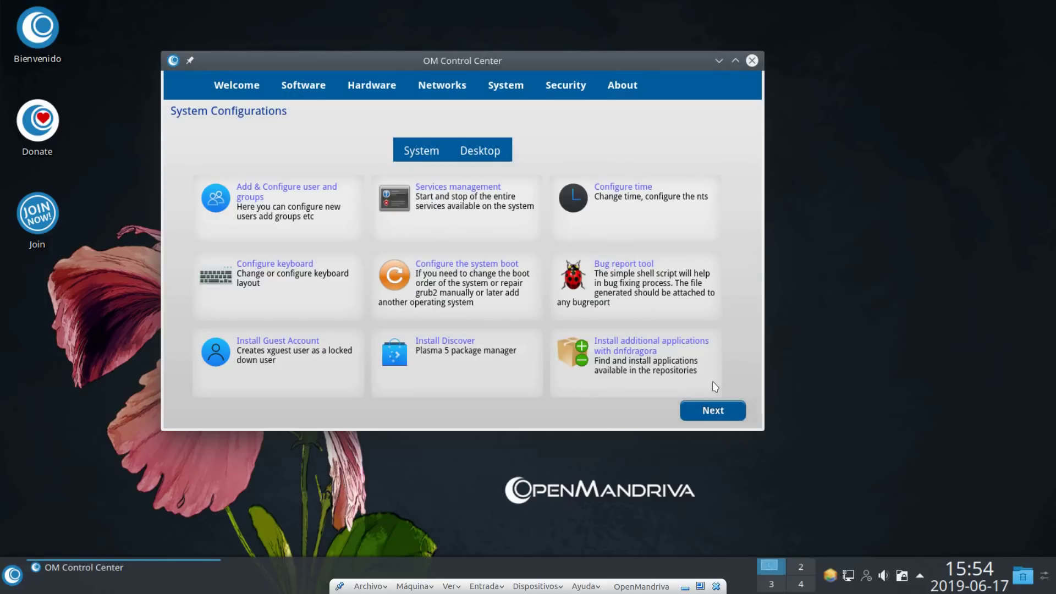
Launch dnfdragora from OM Control Center and enter the root password in the su prompt
click(653, 345)
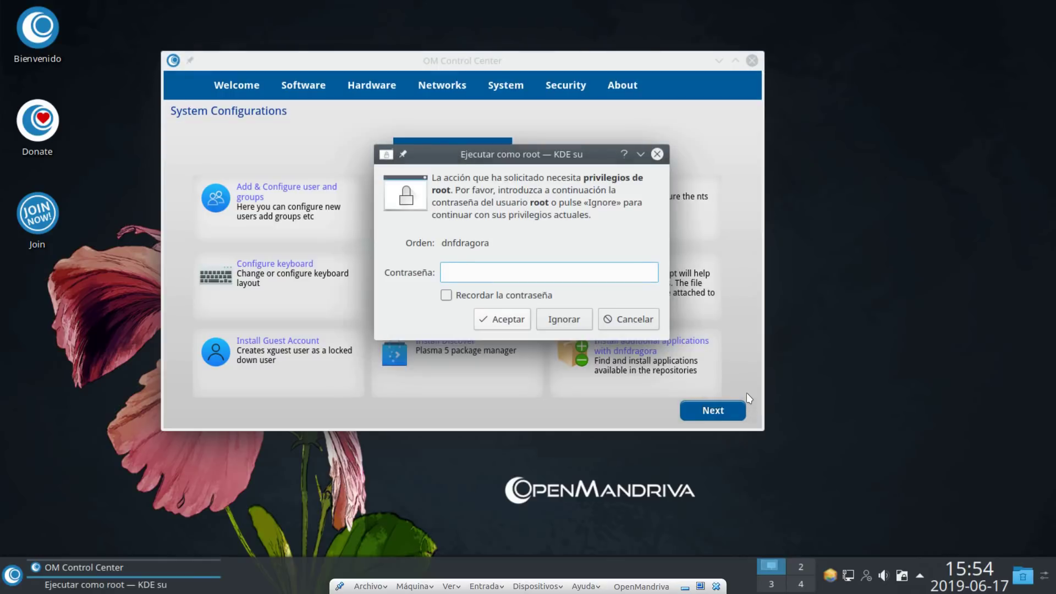
text(•••••••••)
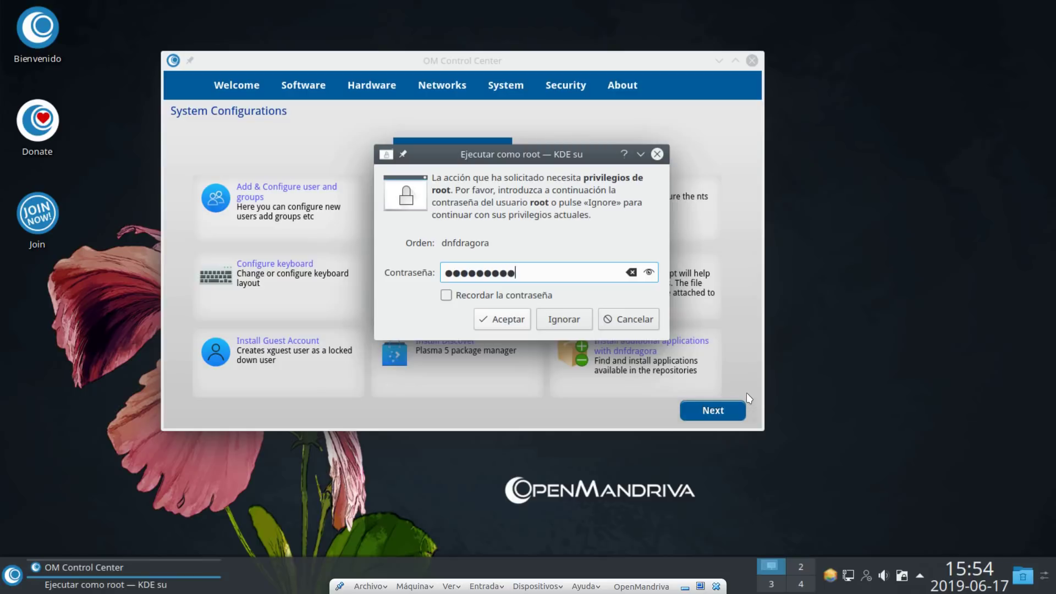
text(•)
Confirm the root password and move the Gestión de software window up and to the left
key(Return)
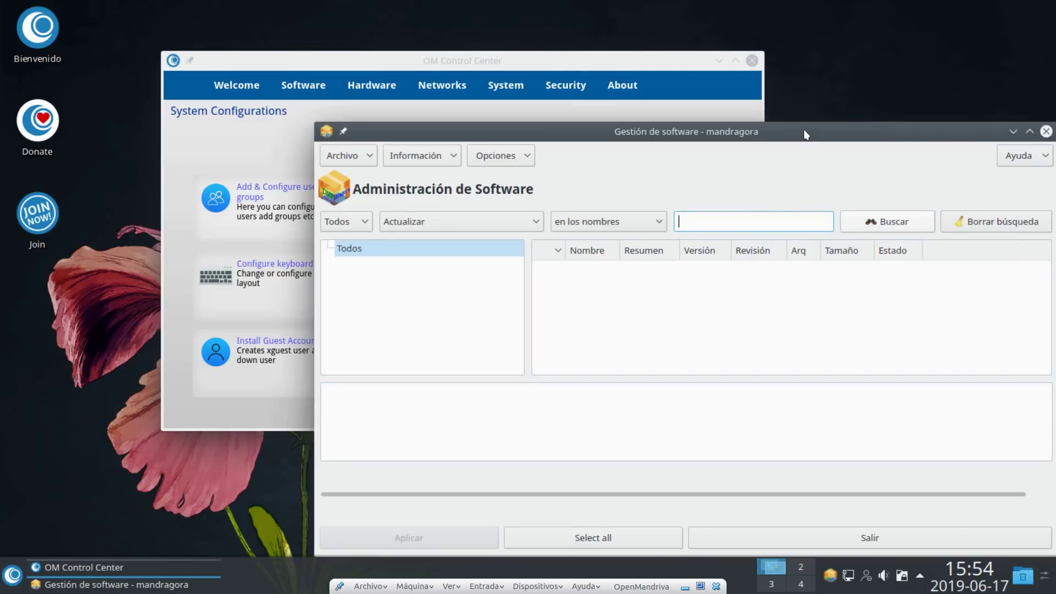
drag(804, 131, 749, 103)
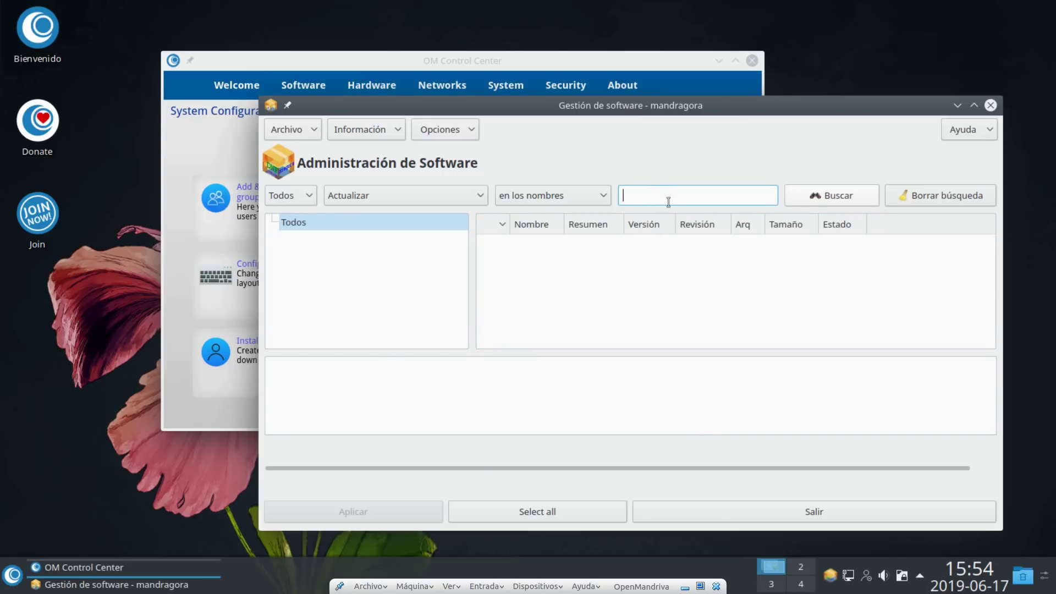
Search the packages for filezilla, then change the search term to openshot
text(filezilla)
key(Return)
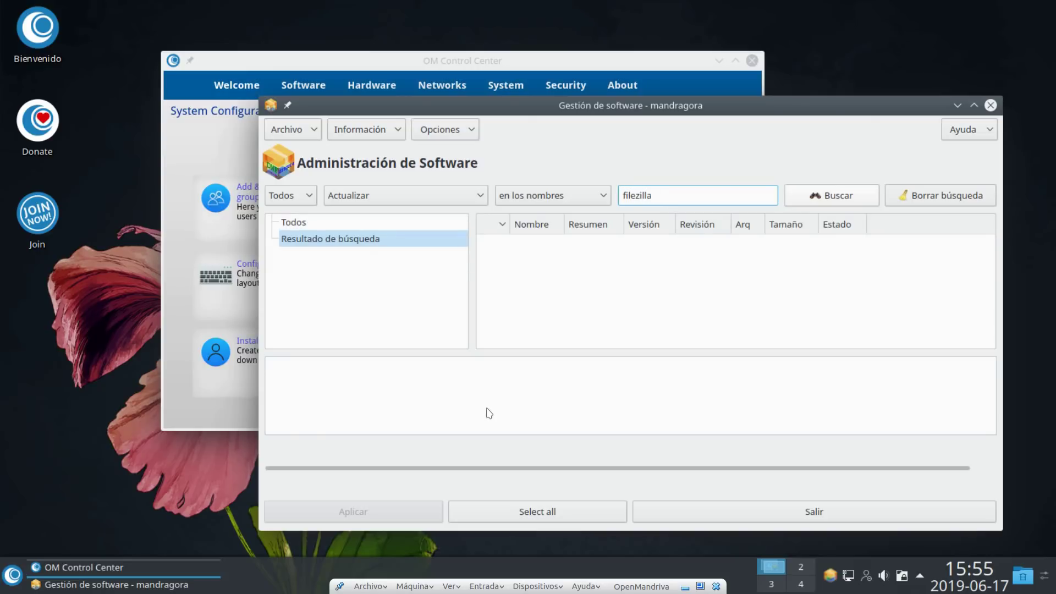
double_click(665, 190)
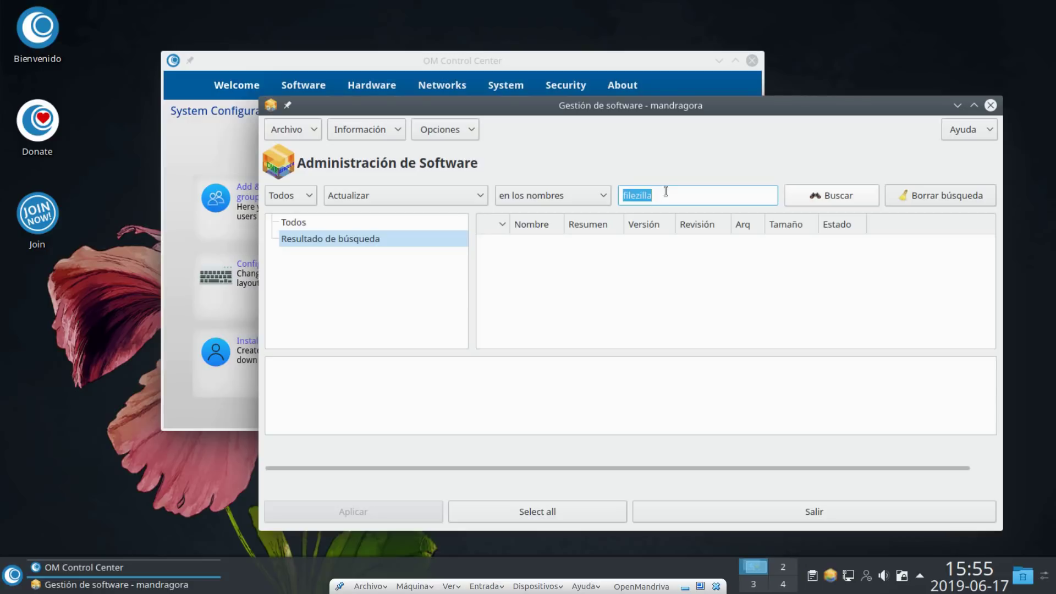
text(openshot)
Change the search term to mc and open the Archivo menu
double_click(675, 194)
text(mc)
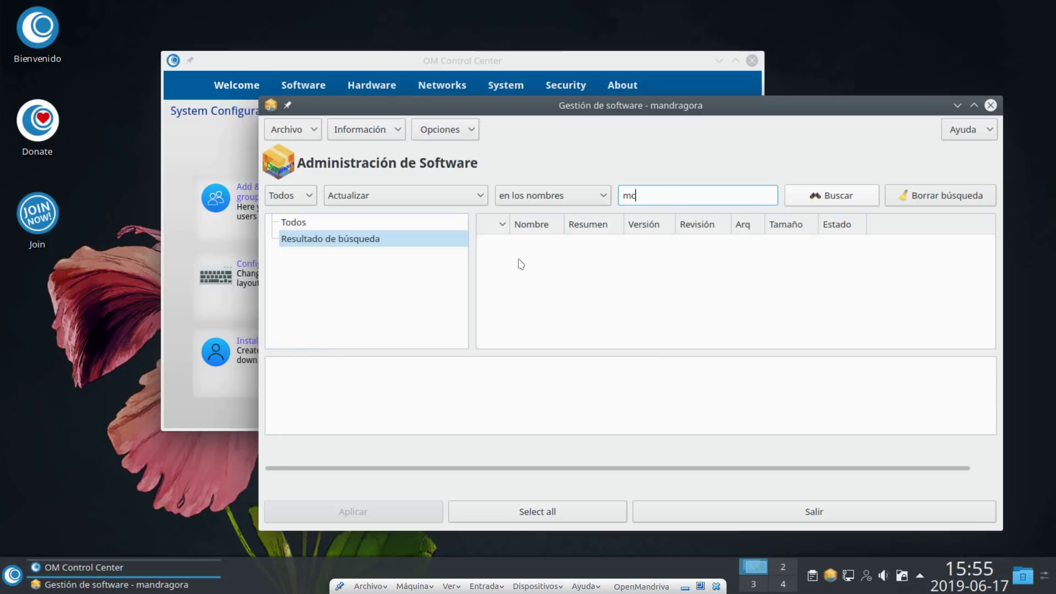
click(313, 130)
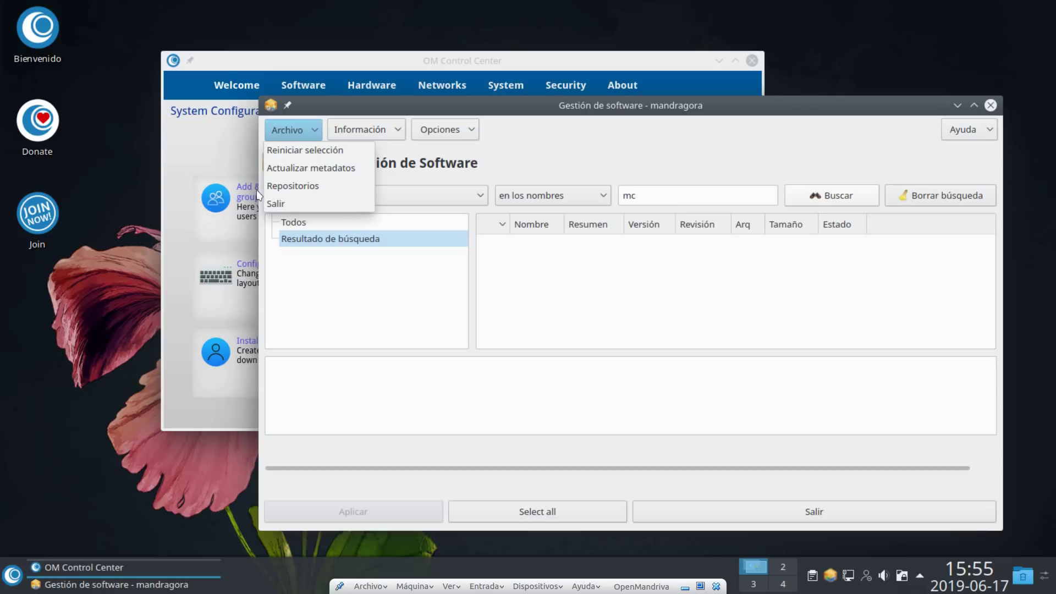
click(294, 186)
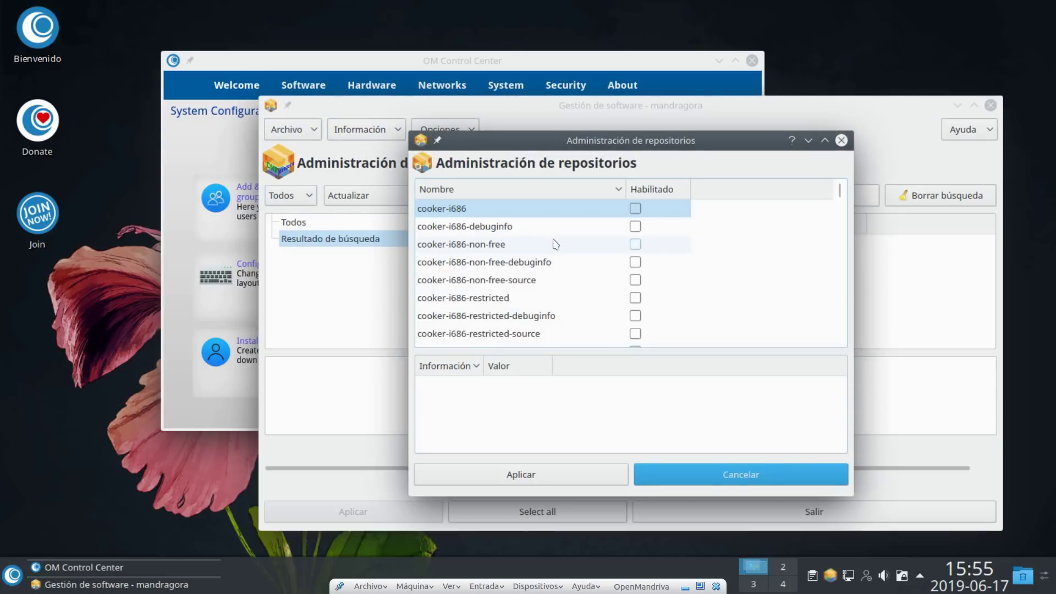
scroll(555, 243, down, 15)
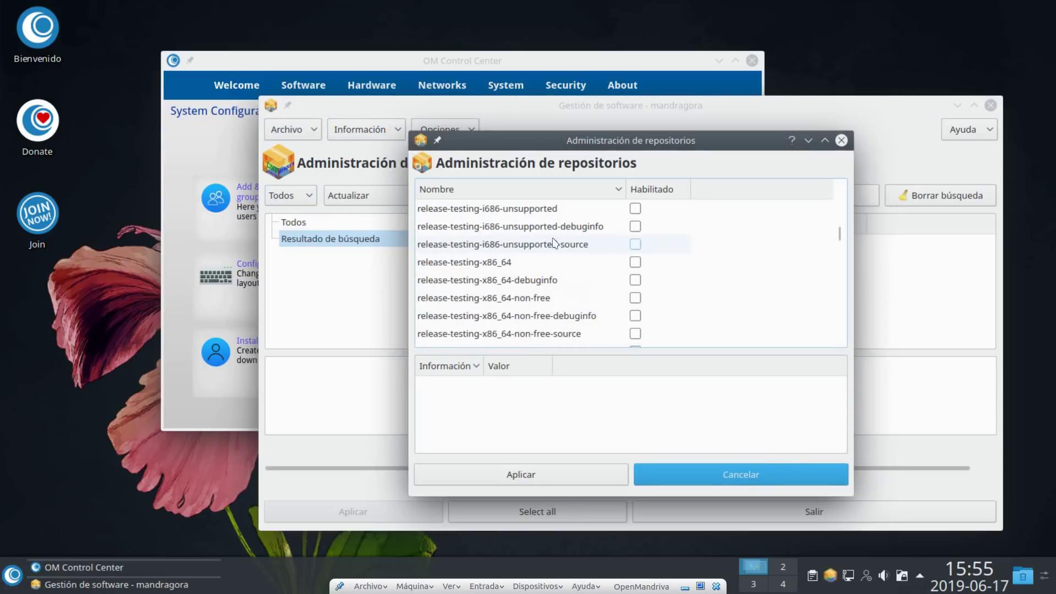
drag(840, 236, 830, 170)
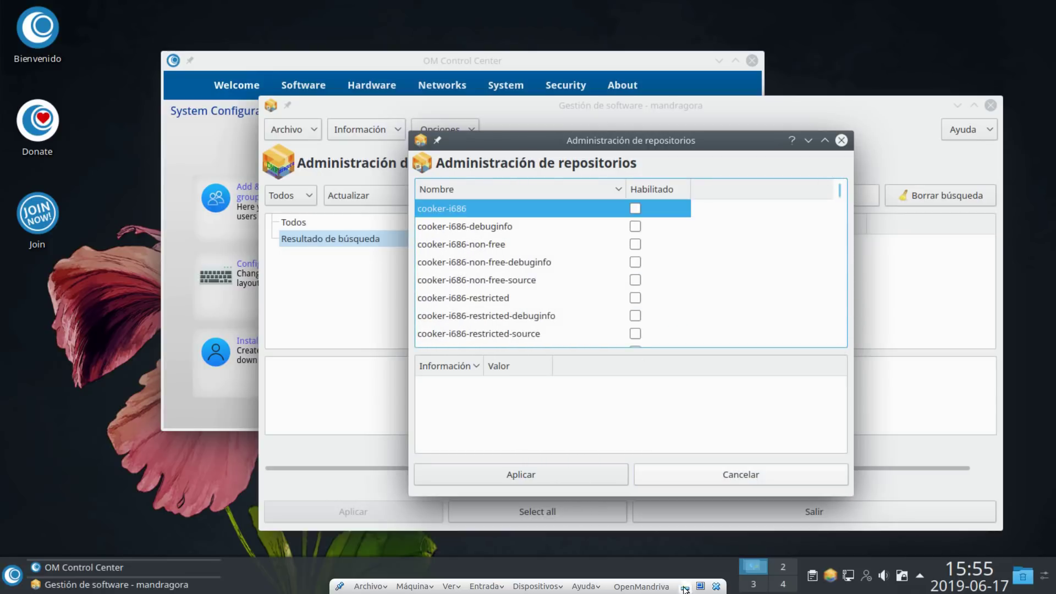
click(724, 476)
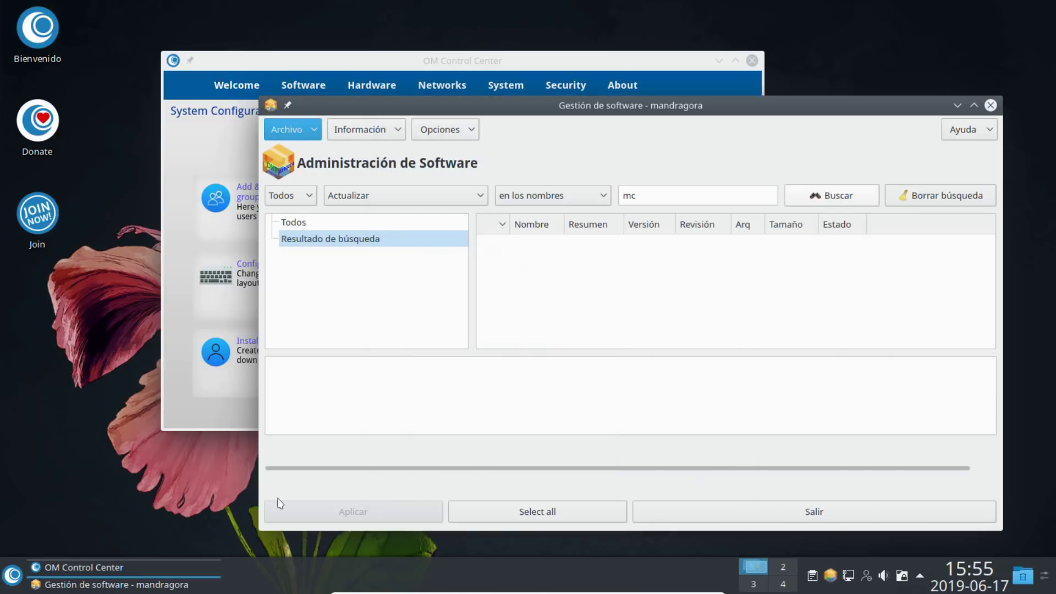
Set both package filter lists to Todos so all available packages are shown
click(311, 196)
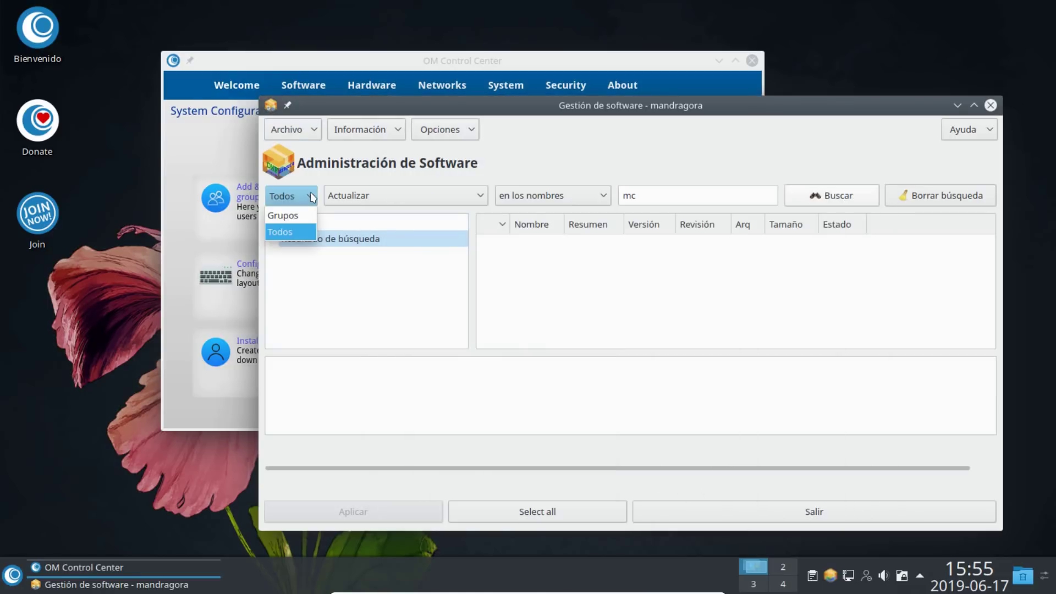
click(296, 232)
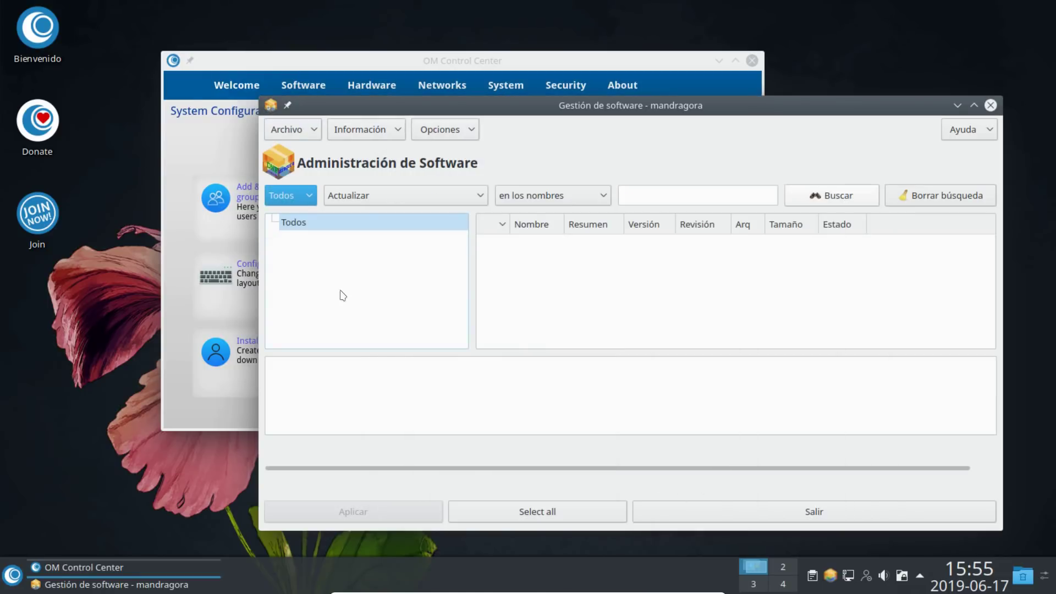
click(480, 200)
click(387, 215)
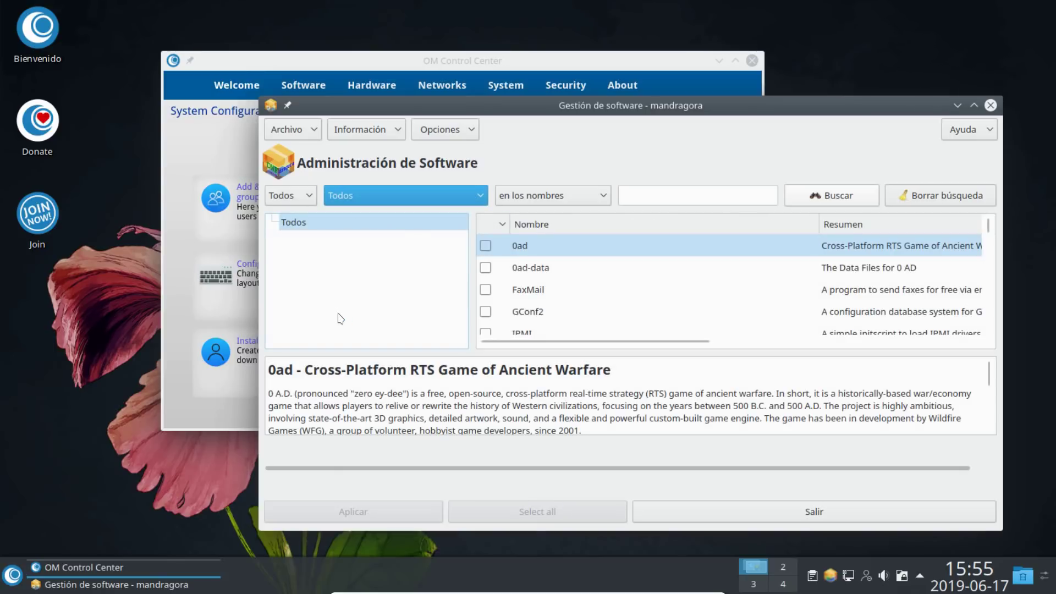
scroll(599, 275, down, 15)
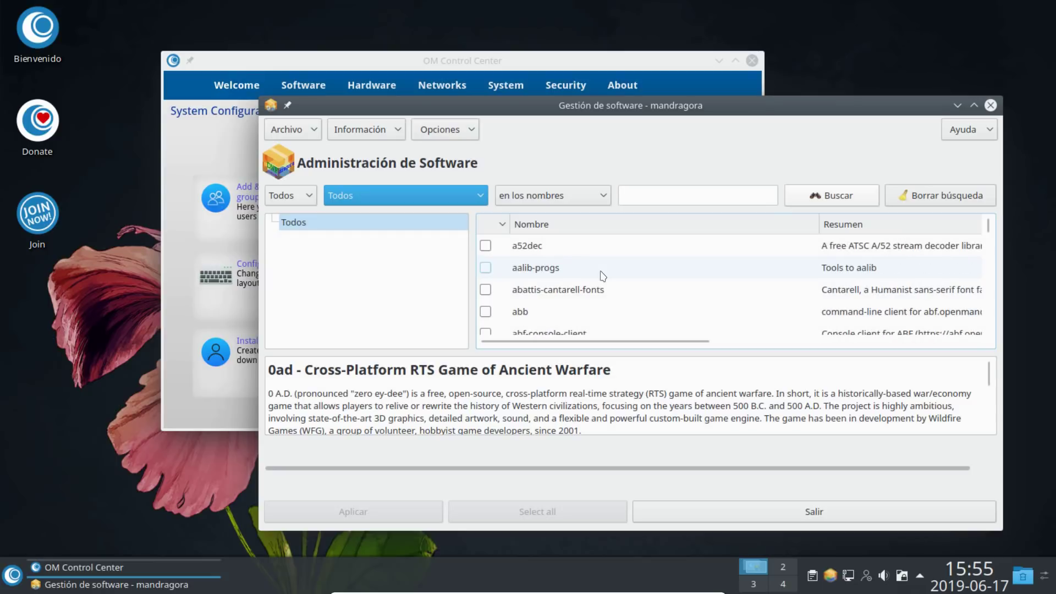
scroll(603, 276, up, 8)
scroll(604, 276, up, 7)
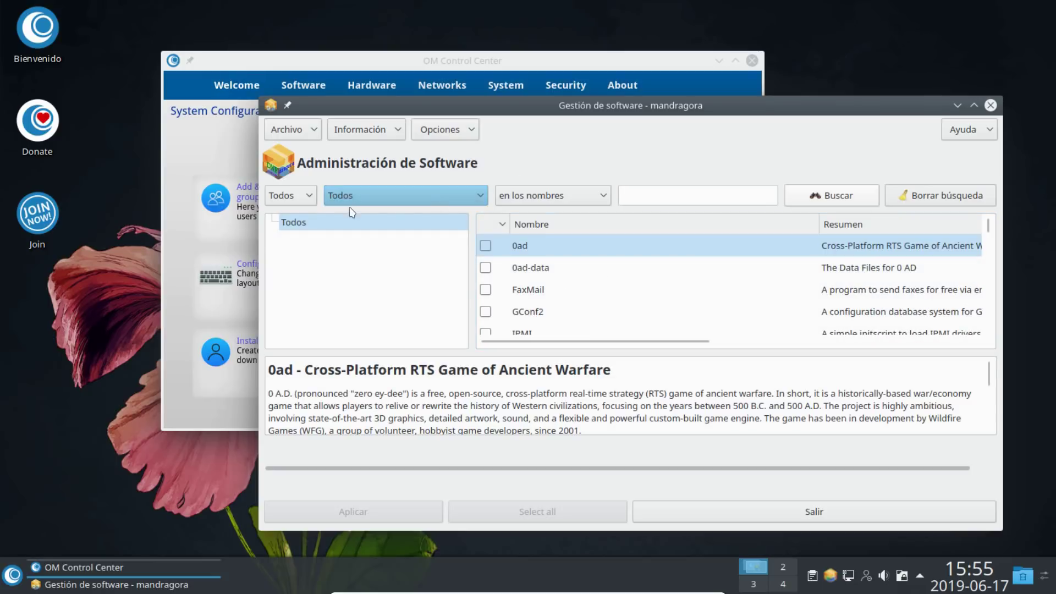
Search the package list for openshot, finding four libopenshot-audio packages
click(732, 190)
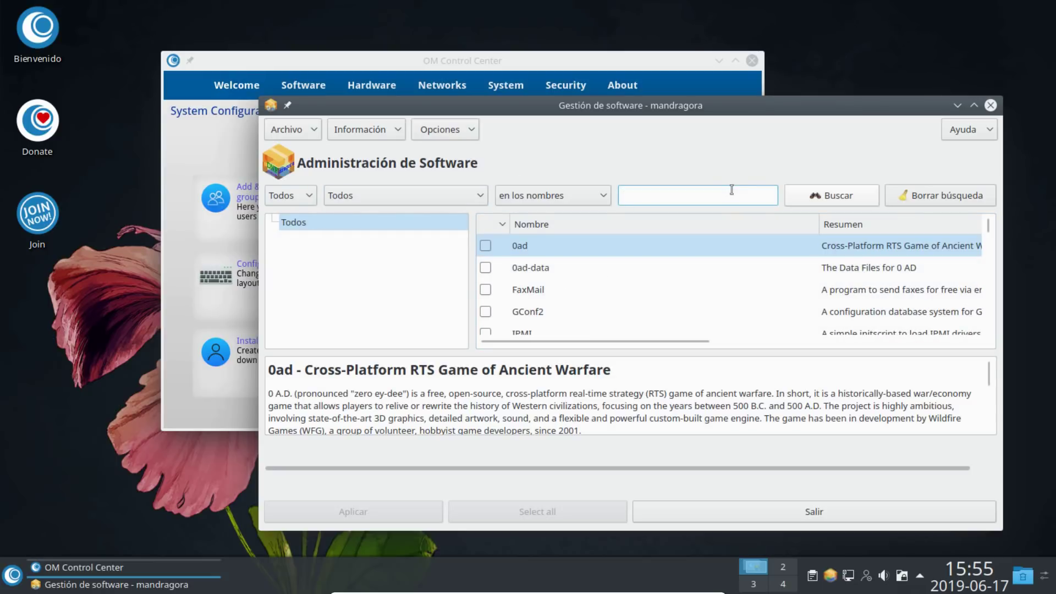
text(openshot)
key(Return)
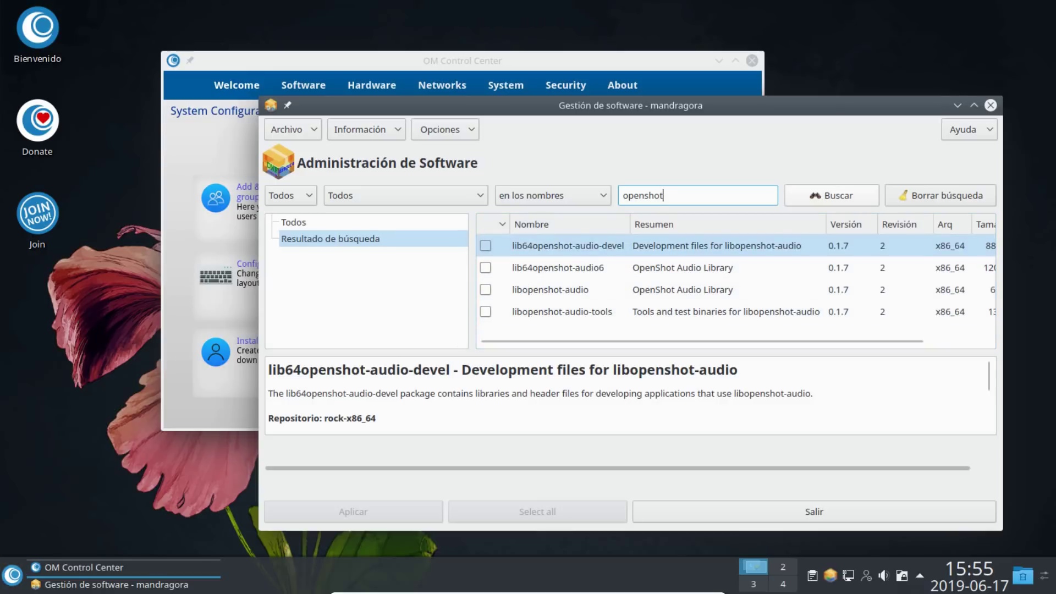
Glance at the launcher menu, then search dnfdragora for filezilla instead of openshot
click(14, 582)
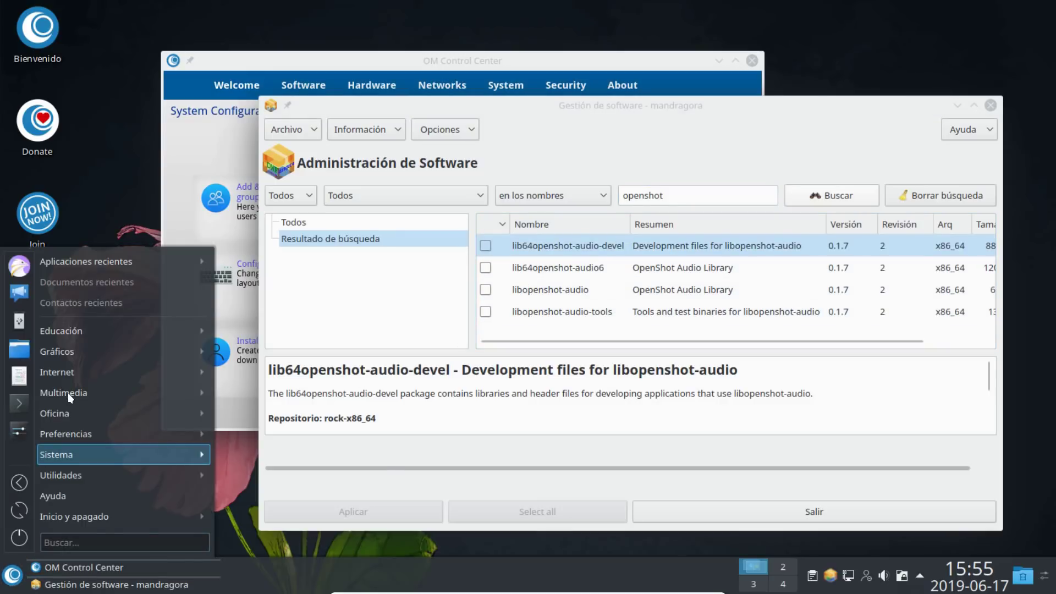
mouse_move(64, 391)
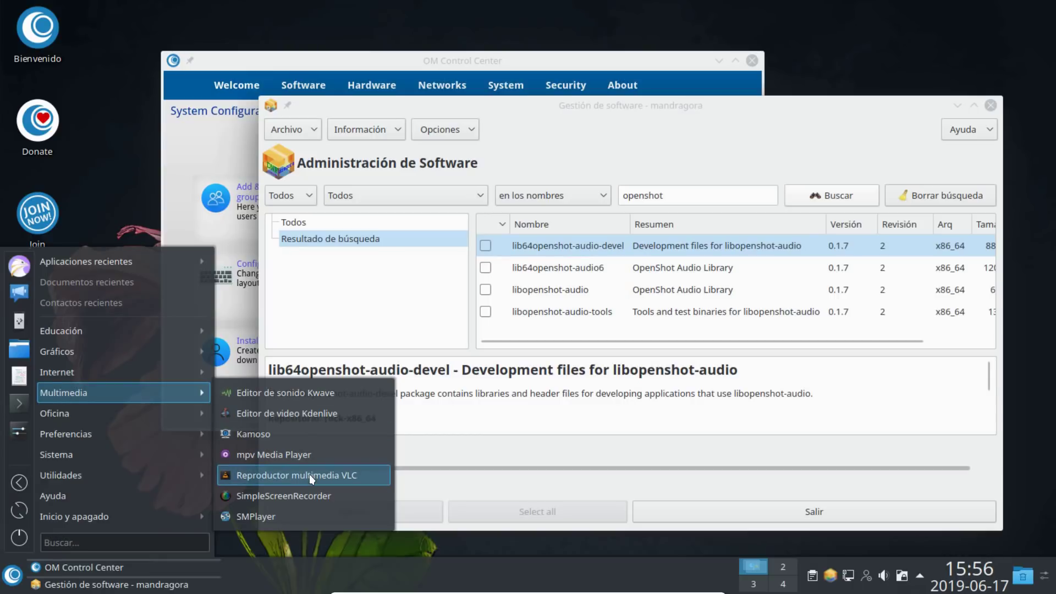
click(732, 140)
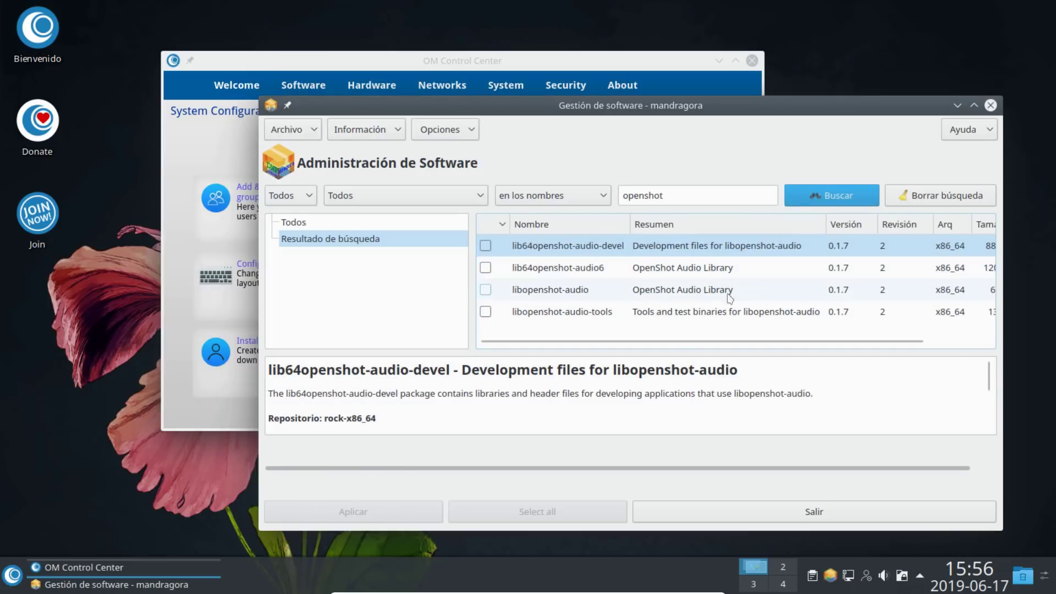
double_click(673, 192)
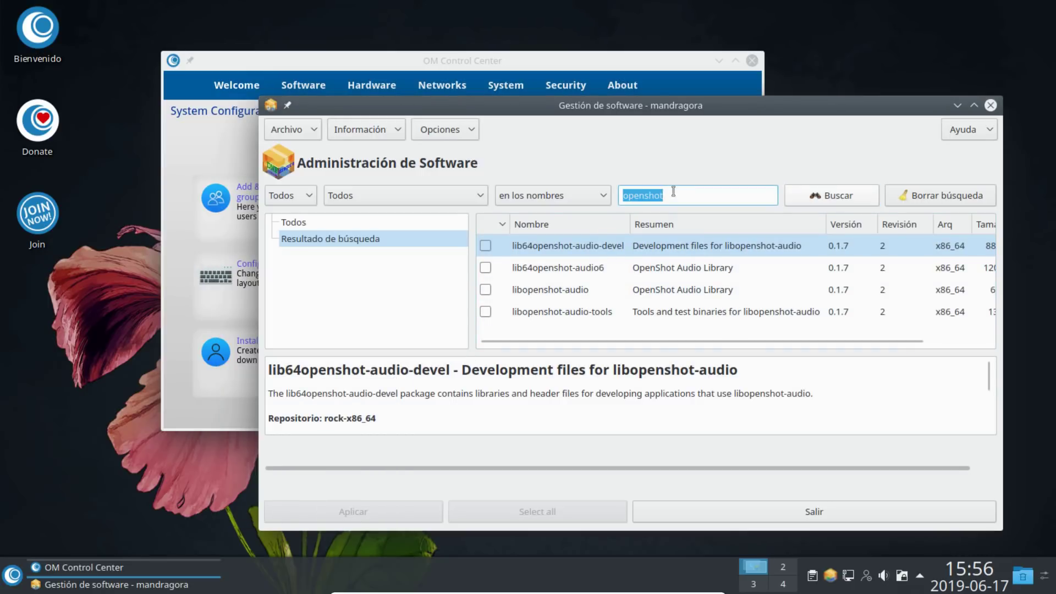
text(filezilla)
key(Return)
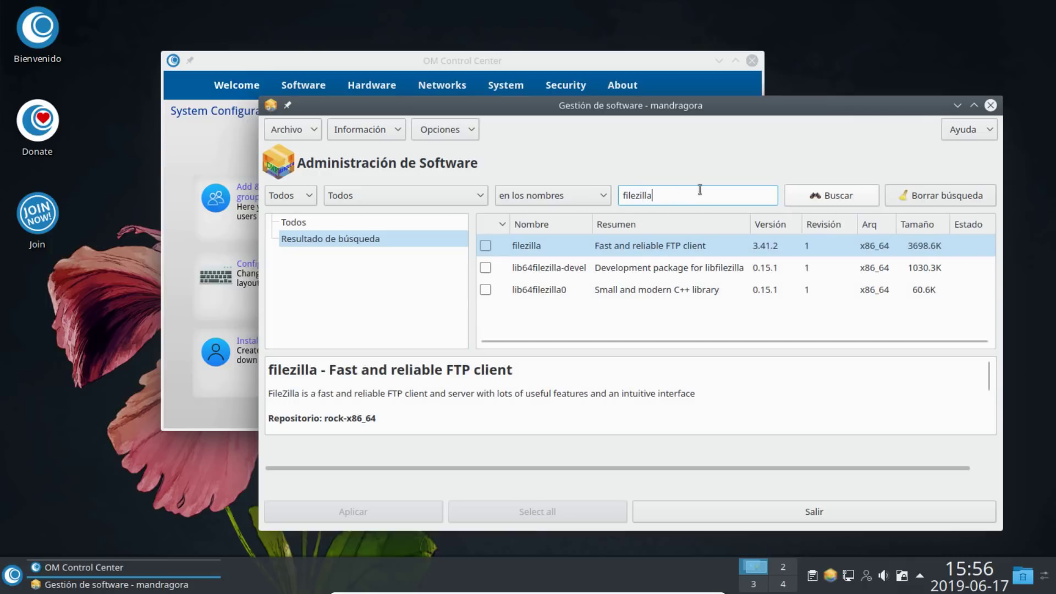
Mark filezilla 3.41.2 for installation and apply the 13-package transaction with its dependencies
click(569, 247)
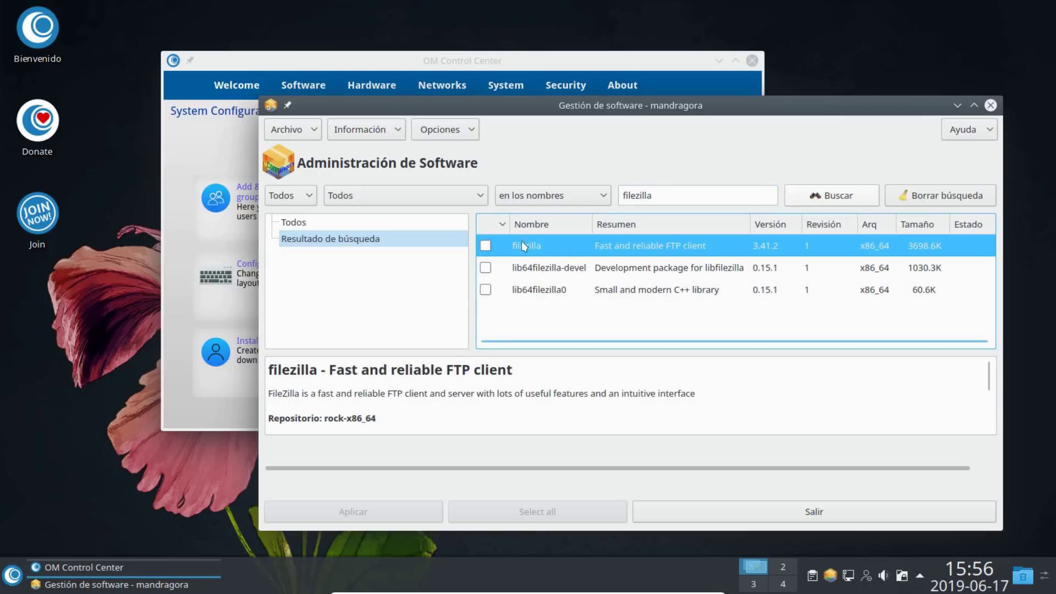
click(485, 246)
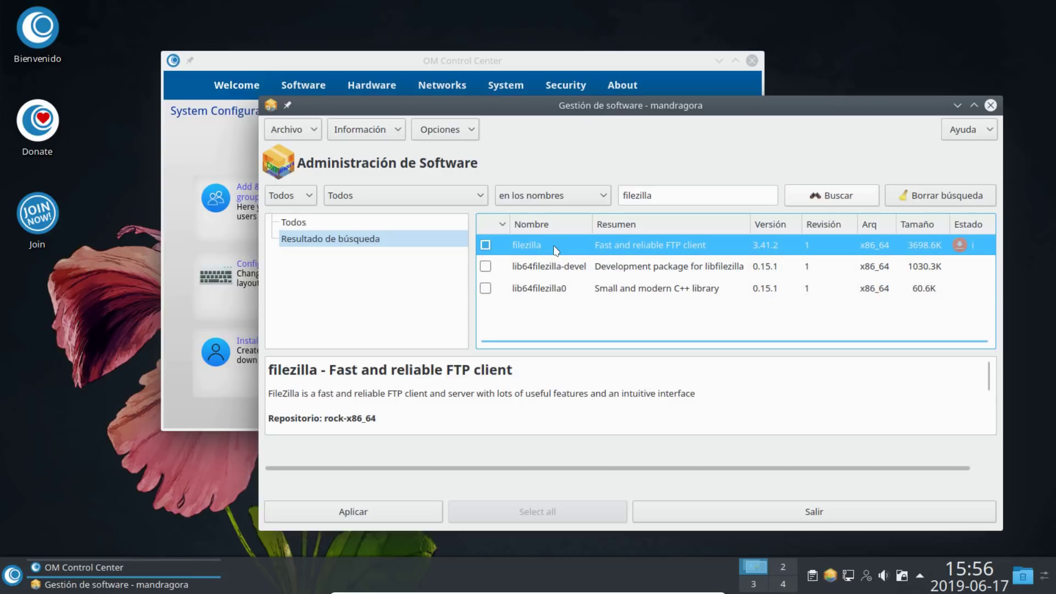
click(389, 517)
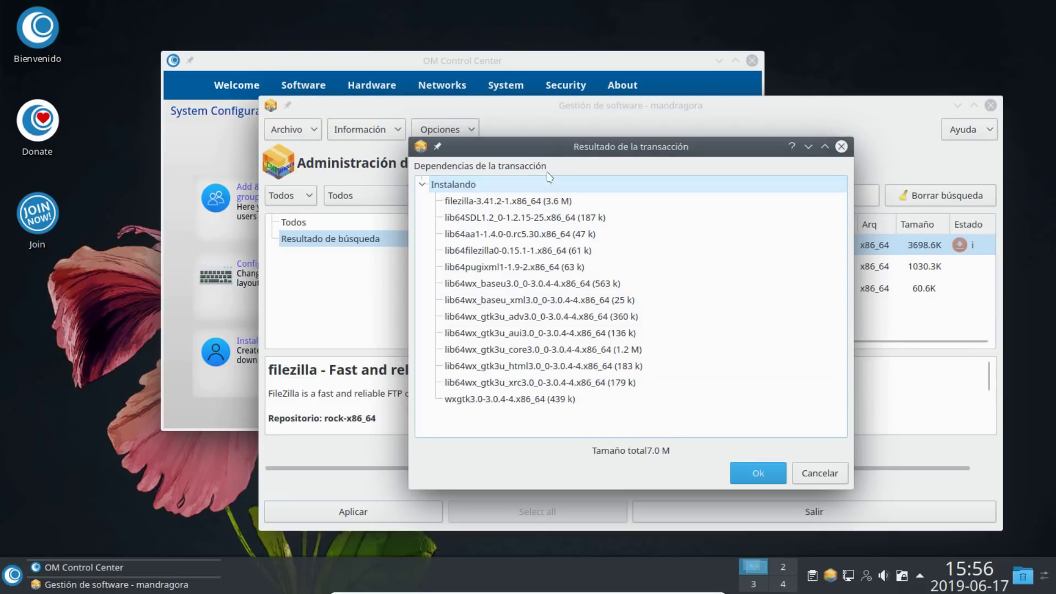
click(755, 474)
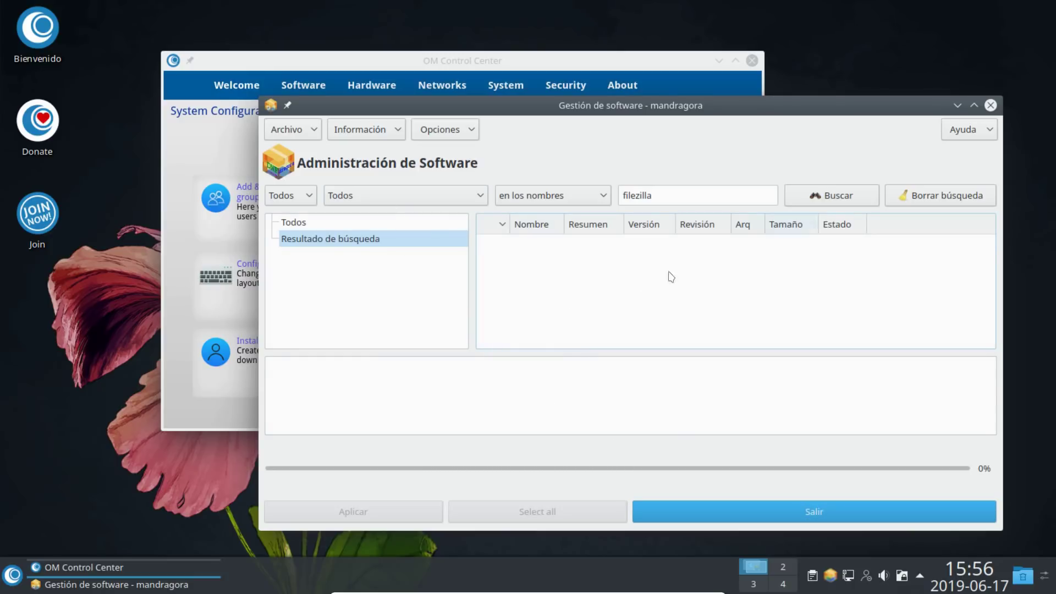
click(6, 579)
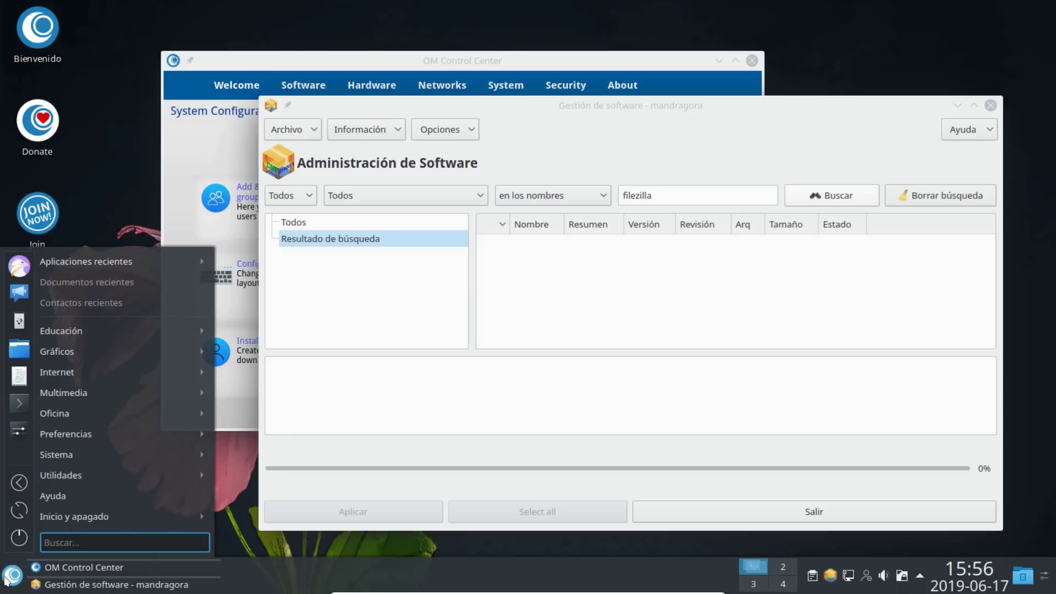
text(file)
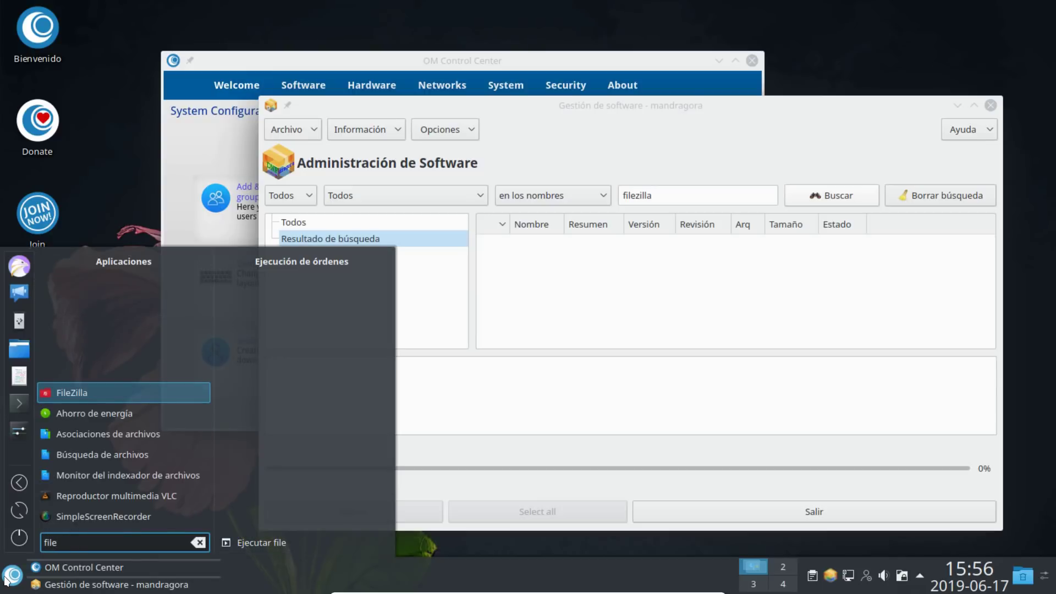
click(84, 394)
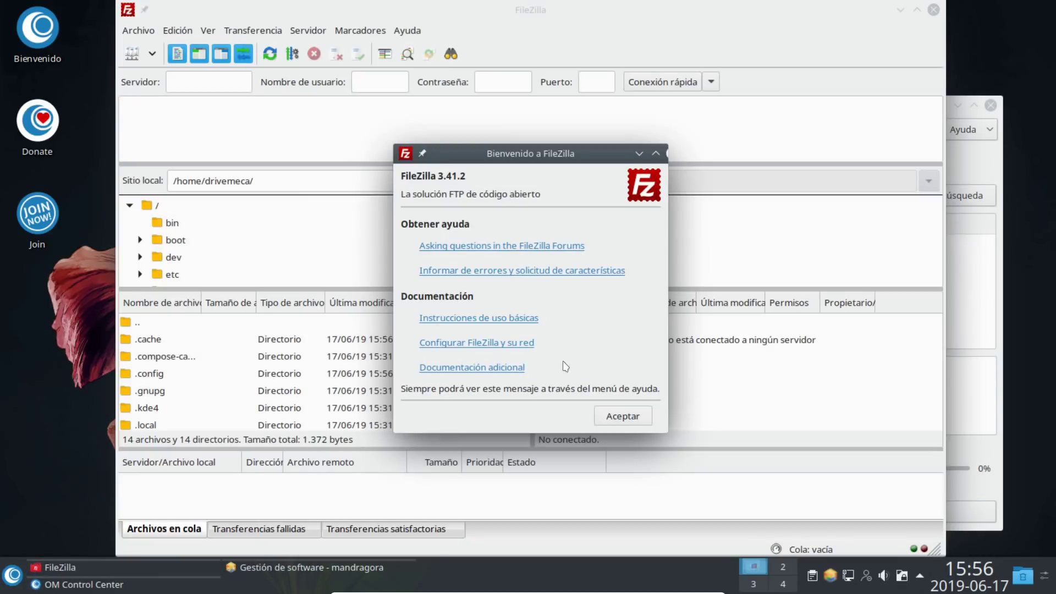
click(608, 421)
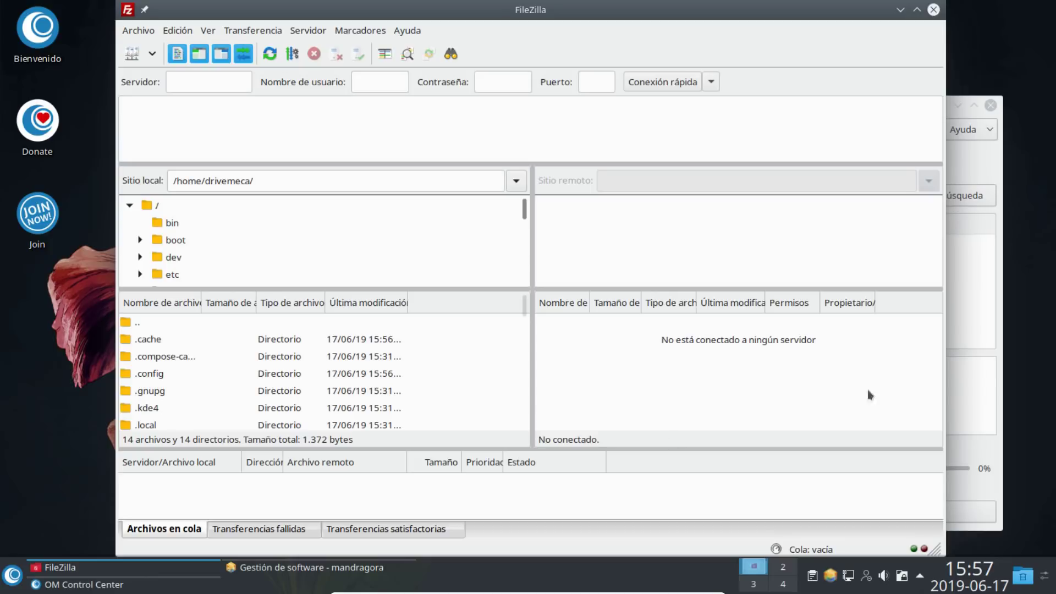
click(933, 9)
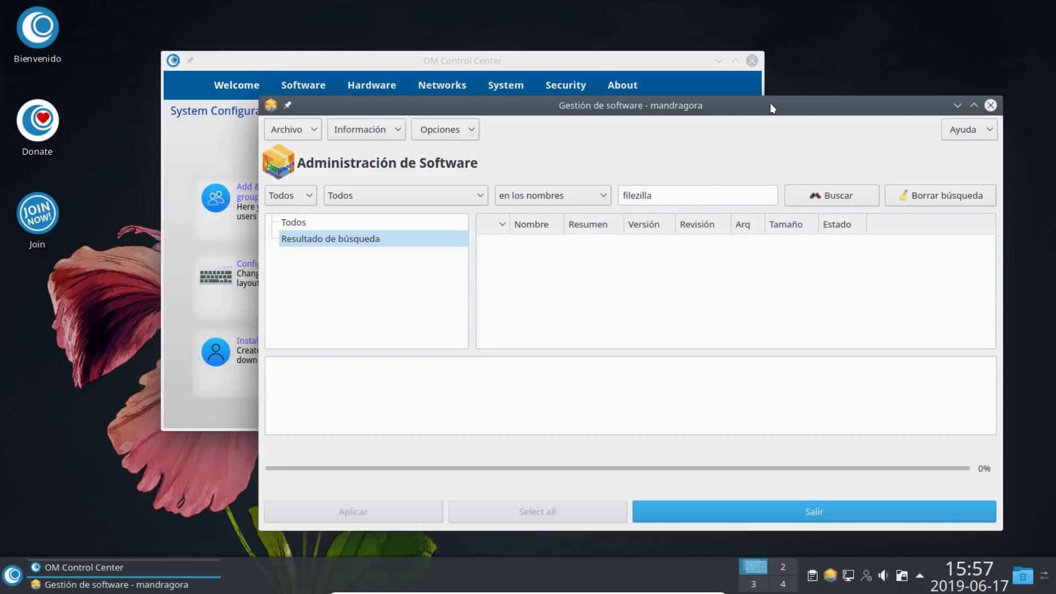
Raise the dnfdragora window, check its Opciones and Información menus, then close it
drag(770, 103, 756, 31)
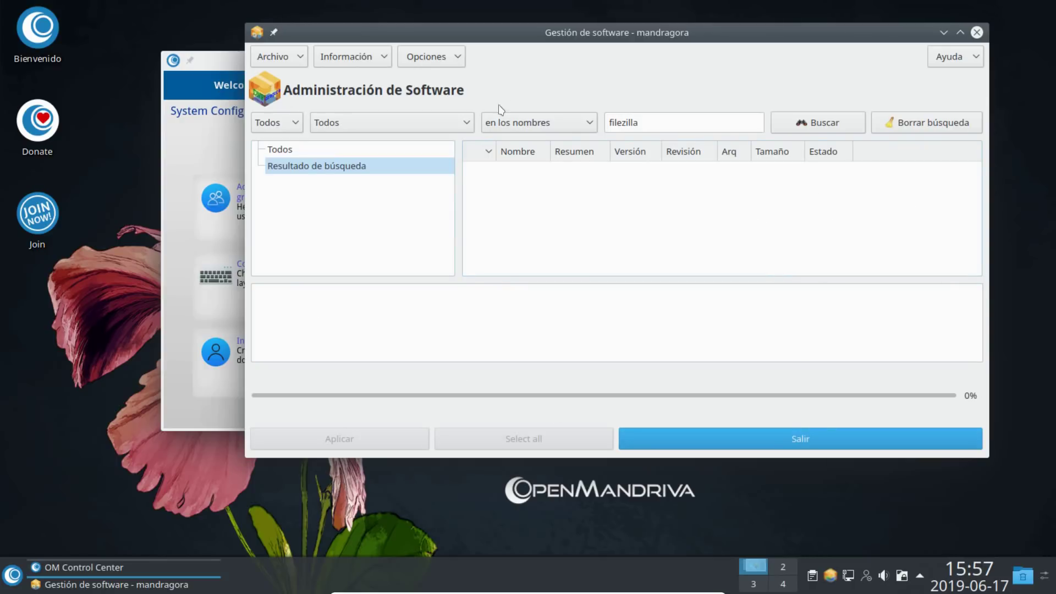
click(455, 57)
click(455, 58)
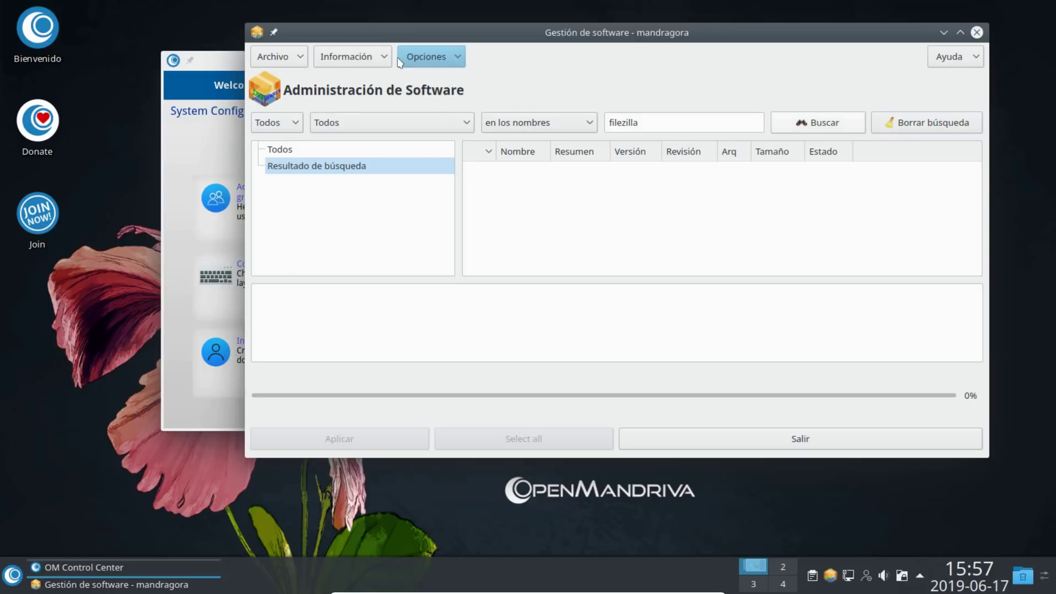
click(381, 58)
click(380, 57)
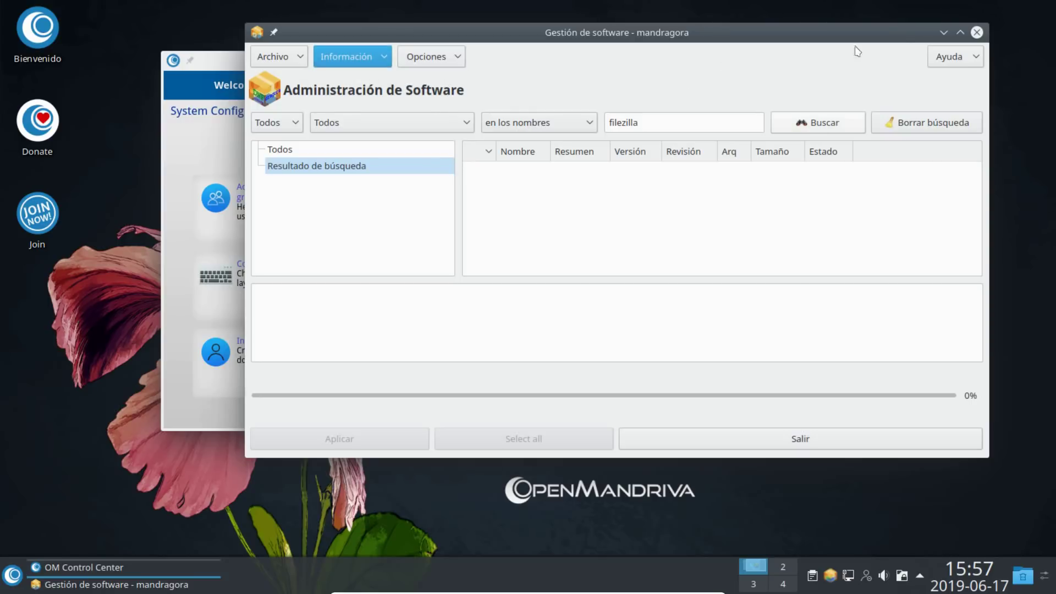
click(977, 32)
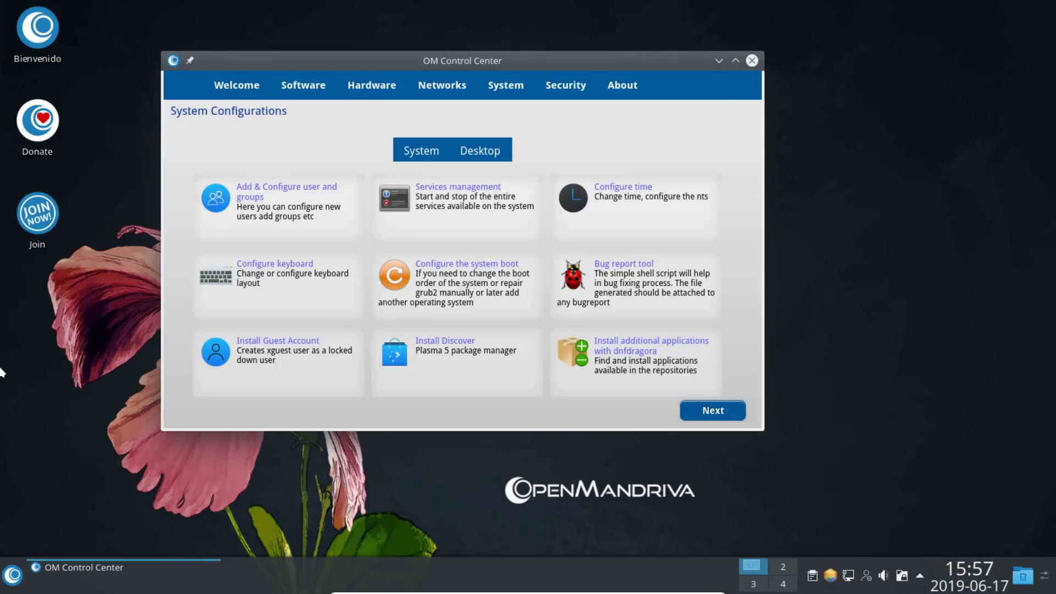
Launch Discover via 'dis' in the launcher and move its window fully onscreen
click(19, 583)
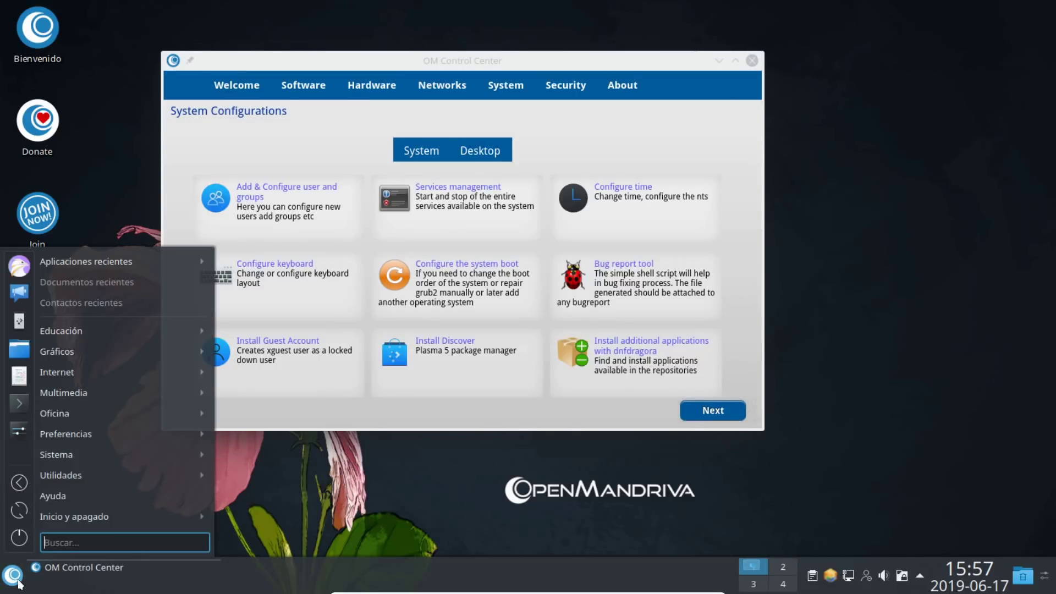
text(dis)
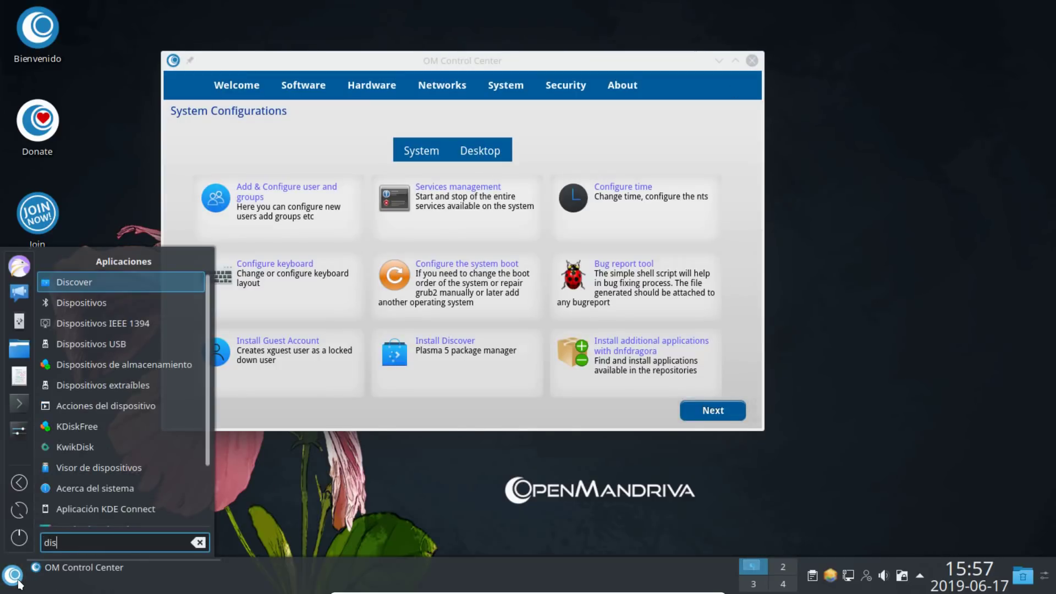
click(104, 280)
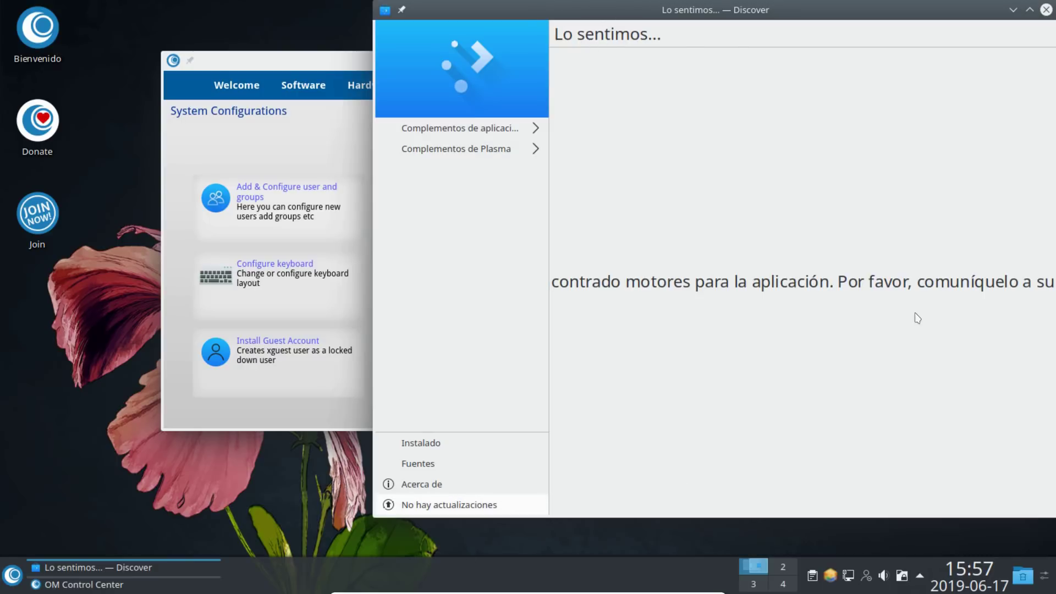
drag(772, 7, 706, 34)
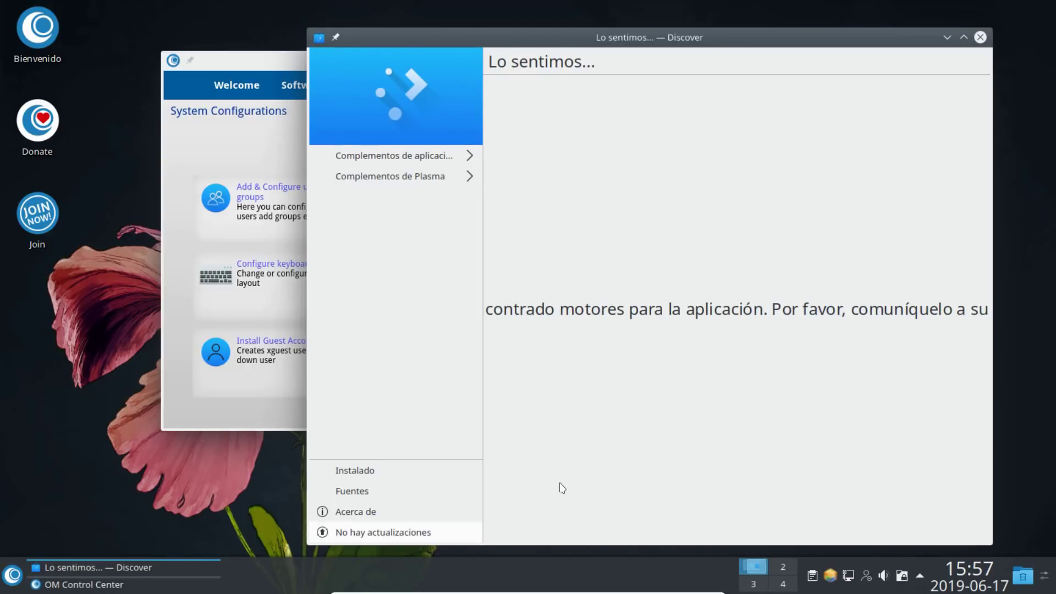
Browse Discover's Instalado, Fuentes and Plasma Emoticonos pages, close it, and show Desktop options
click(344, 471)
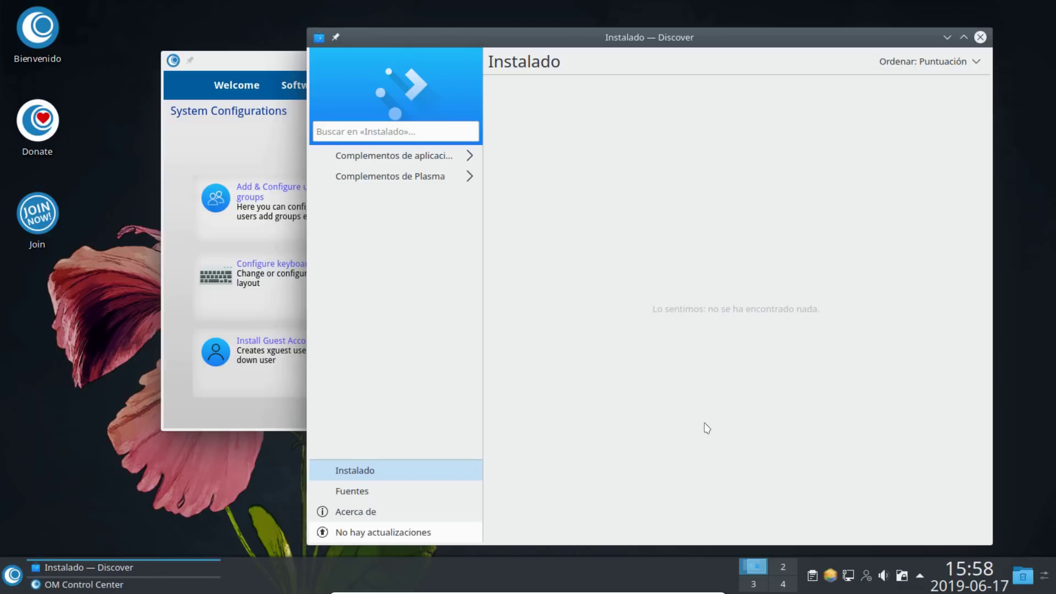
click(382, 491)
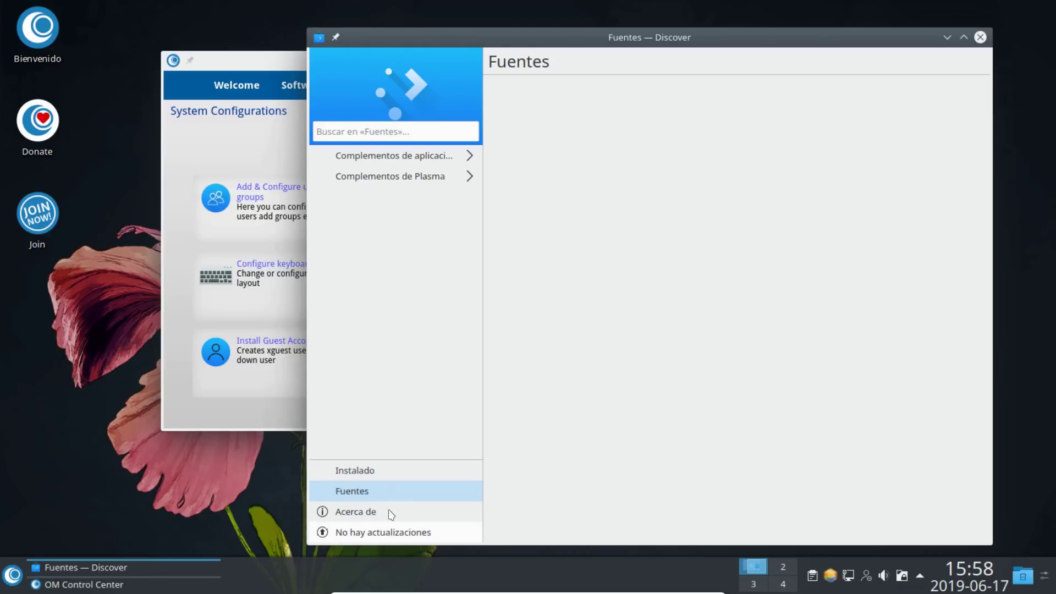
click(421, 177)
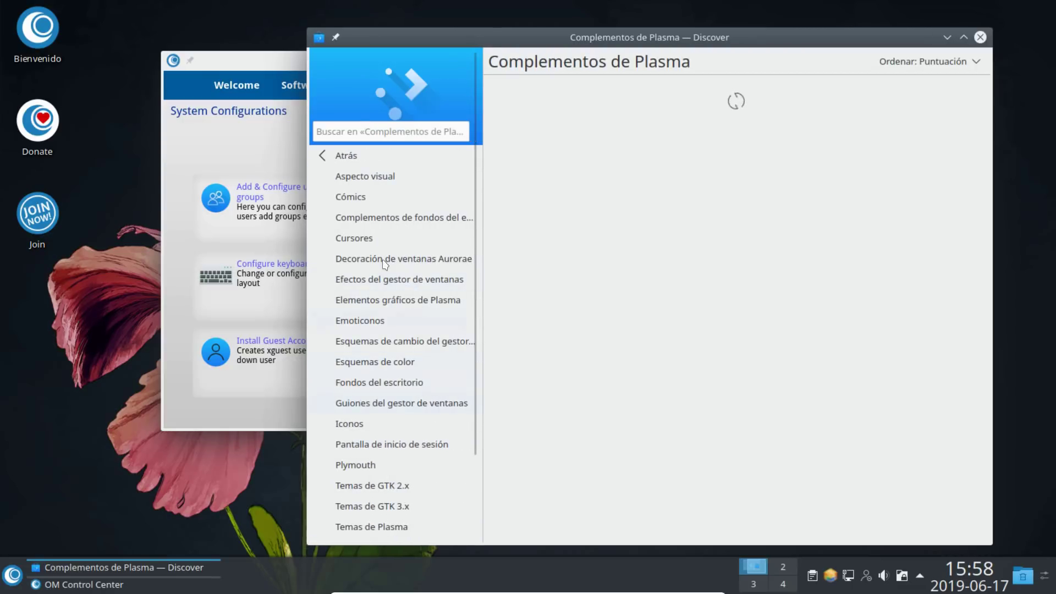
click(366, 320)
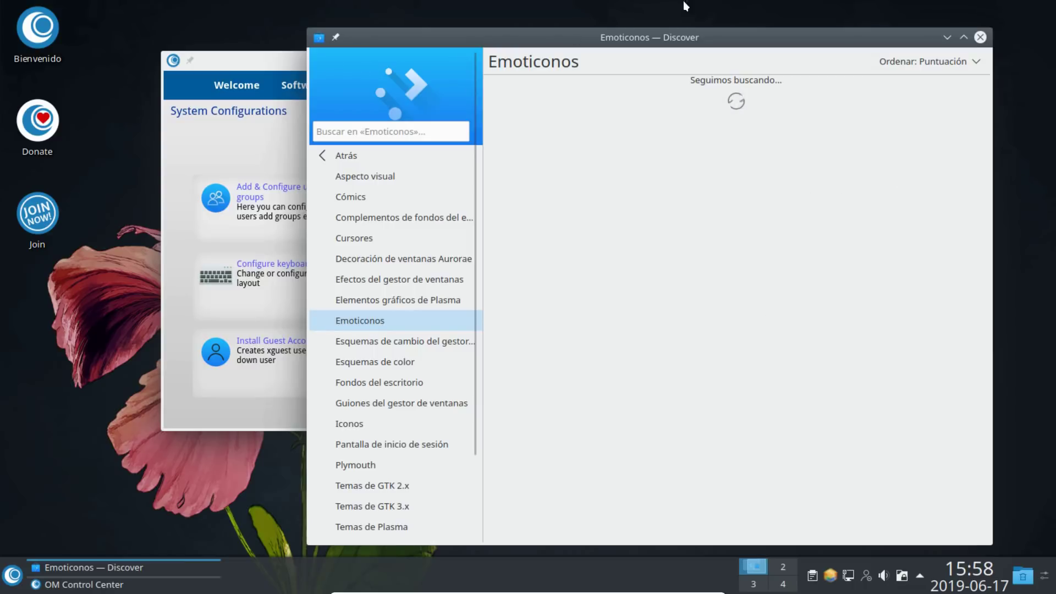
click(982, 37)
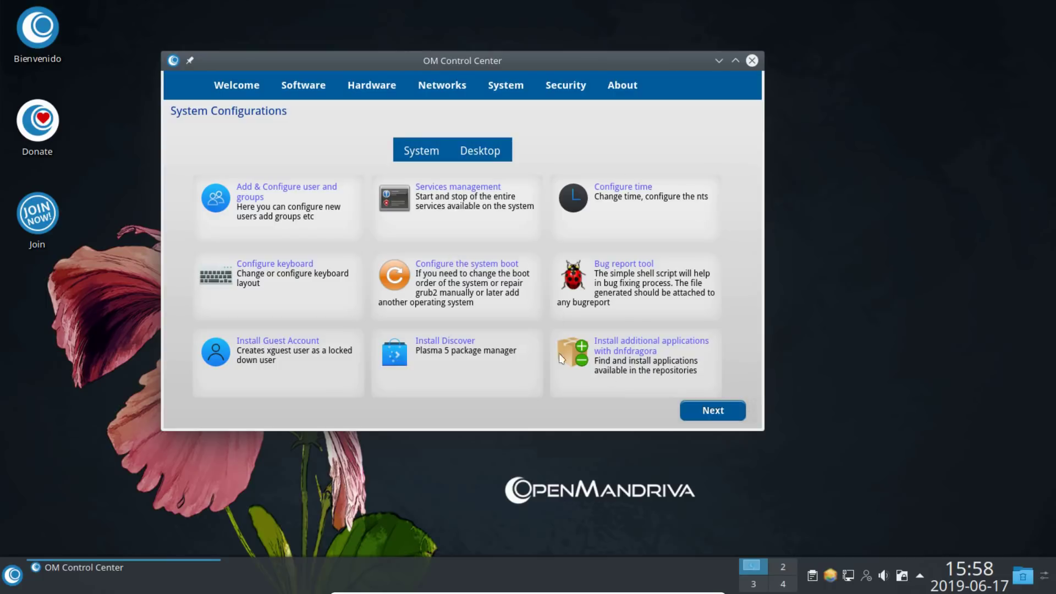
click(477, 149)
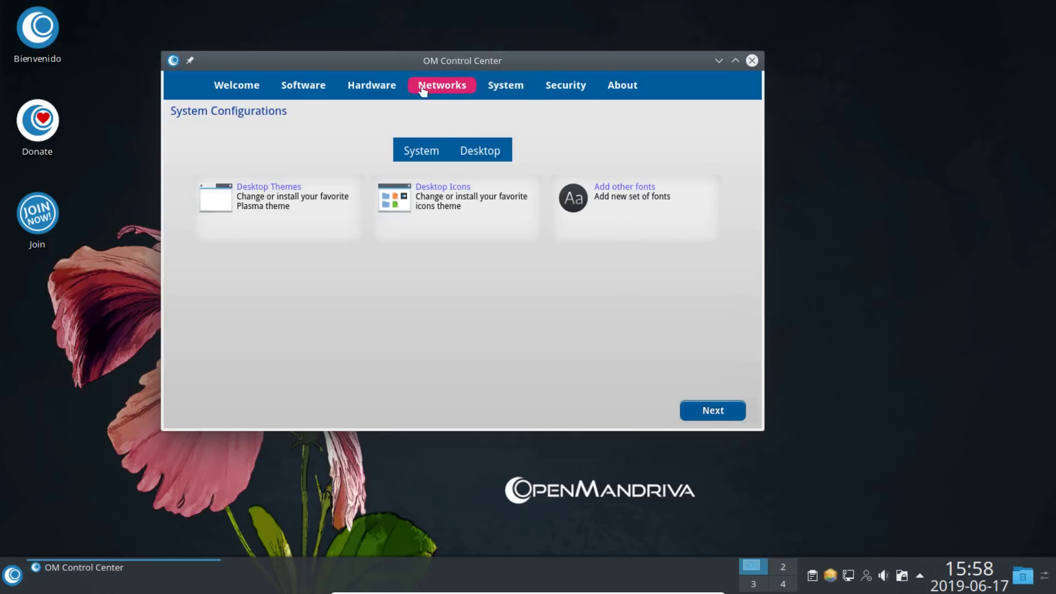
Open Configure your firewall from the Security page and authenticate with the account password
click(500, 88)
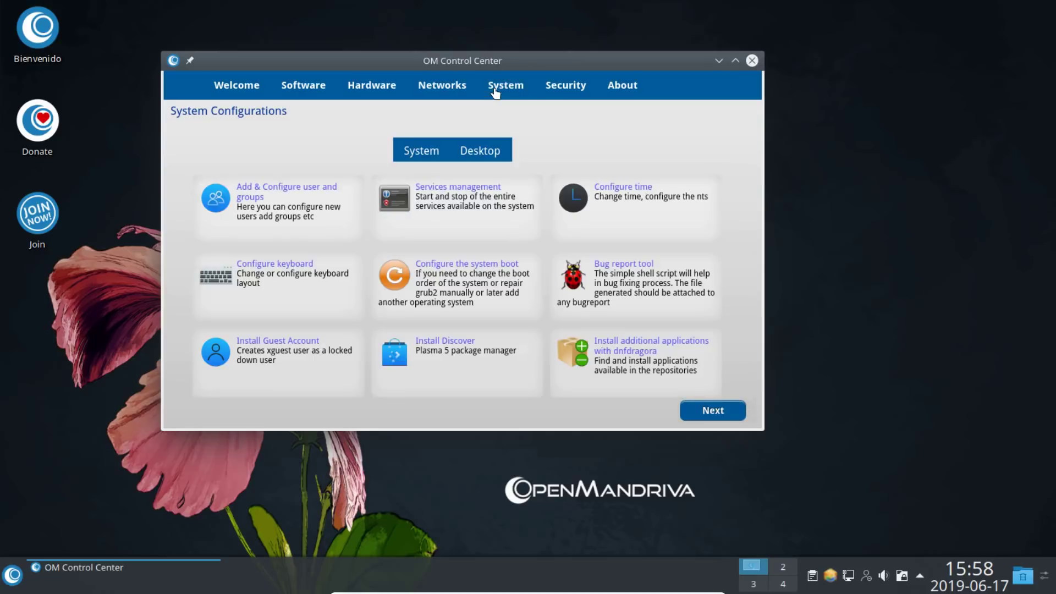
click(582, 87)
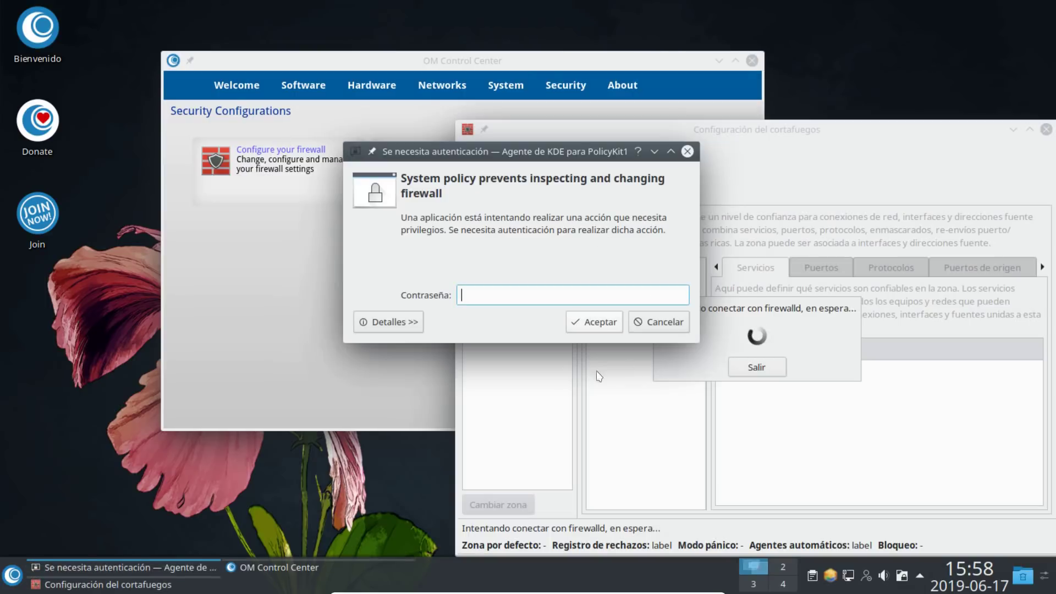
text(aaaaaaaaaa)
key(Return)
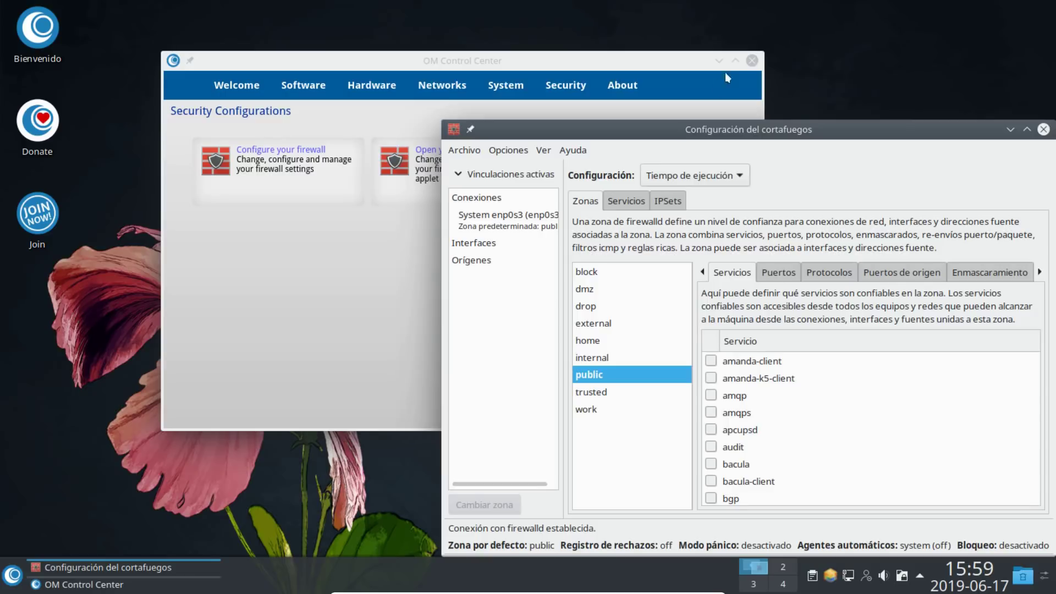
Review the public zone's Puertos, Protocolos, Puertos de origen and Enmascaramiento settings
drag(811, 127, 703, 79)
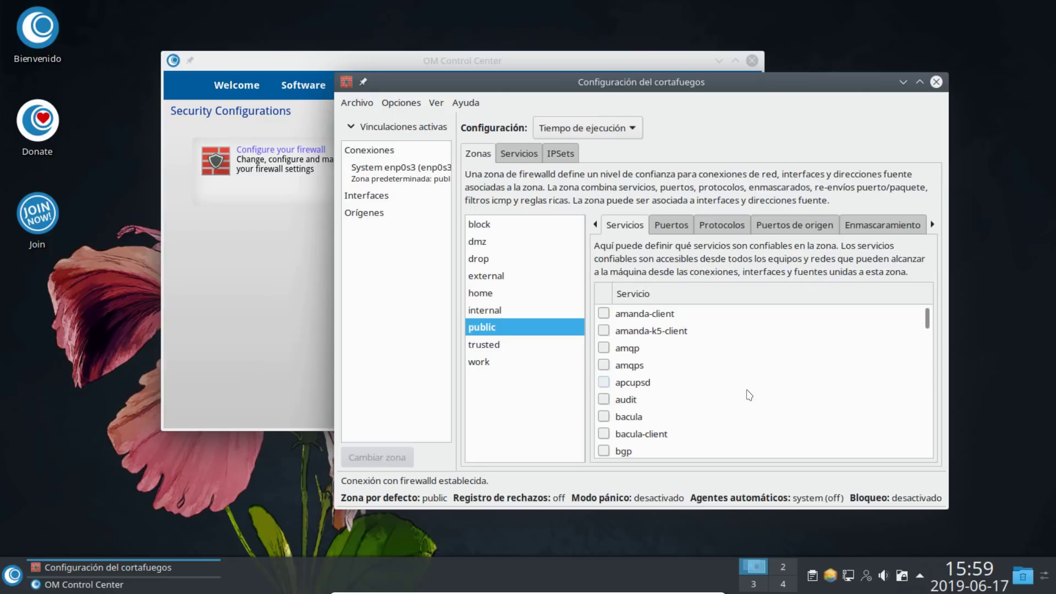
scroll(842, 378, down, 8)
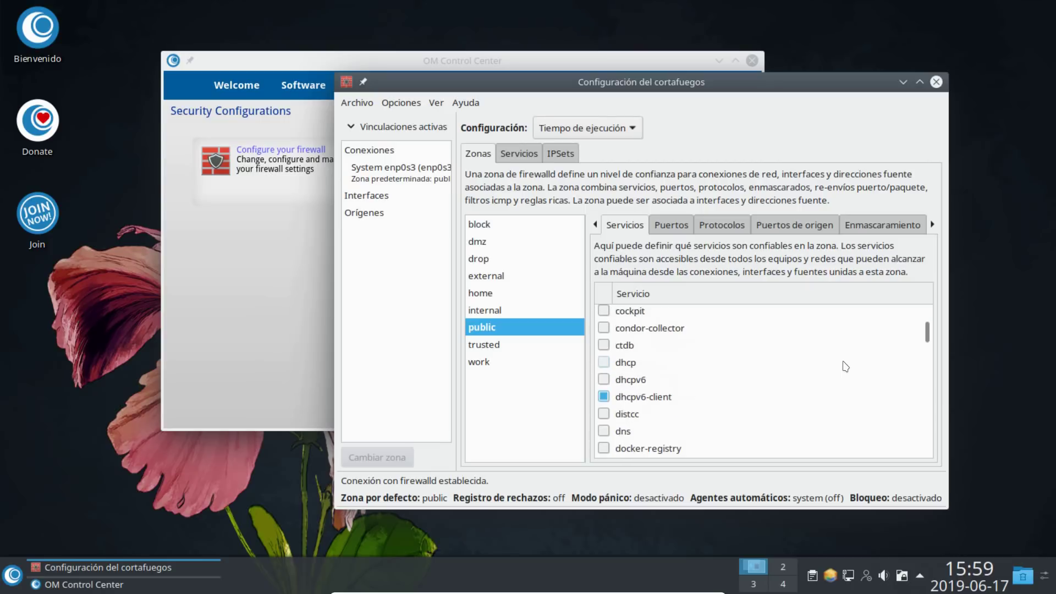
scroll(847, 366, up, 2)
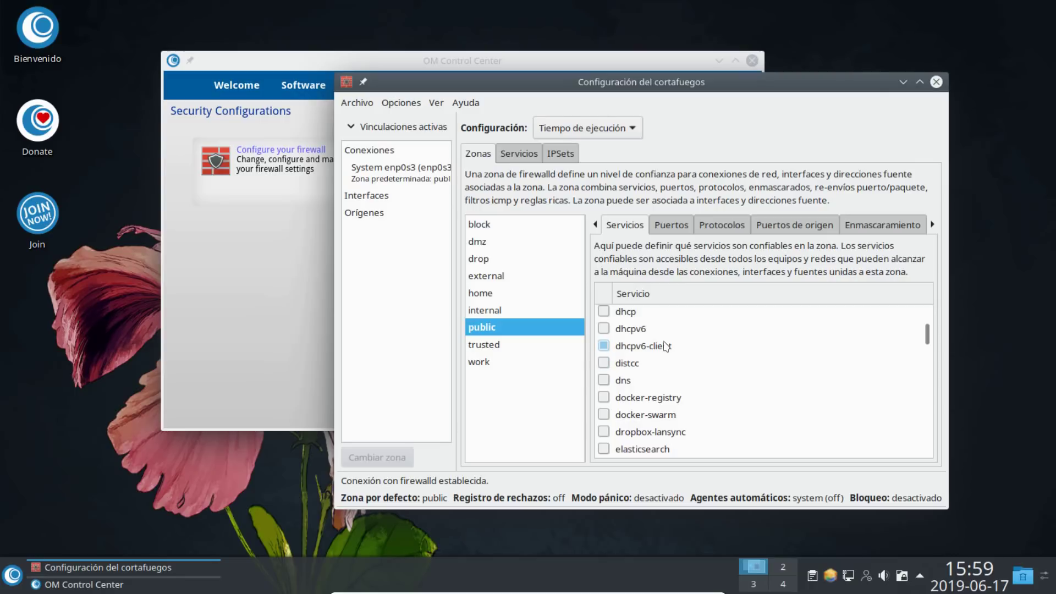
click(672, 225)
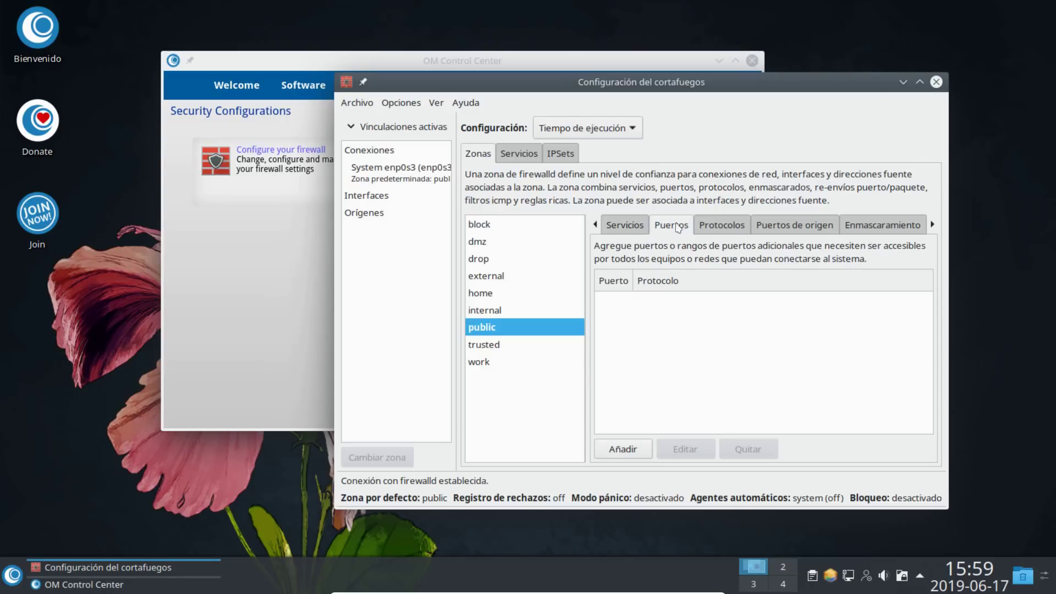
click(732, 226)
click(818, 228)
click(882, 226)
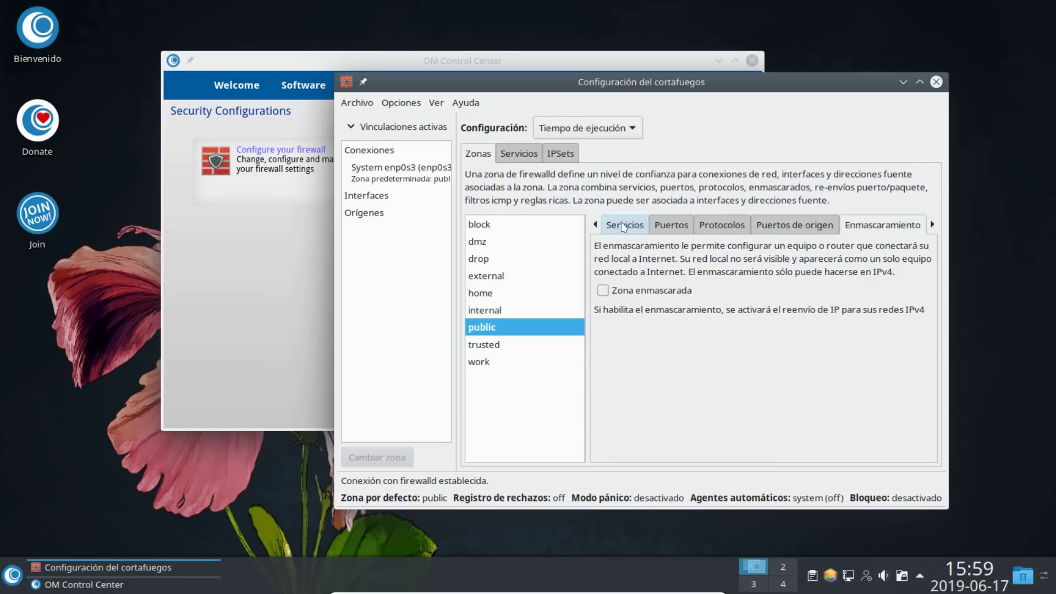
Browse the Servicios and IPSets pages, then close the firewall configuration window
click(625, 226)
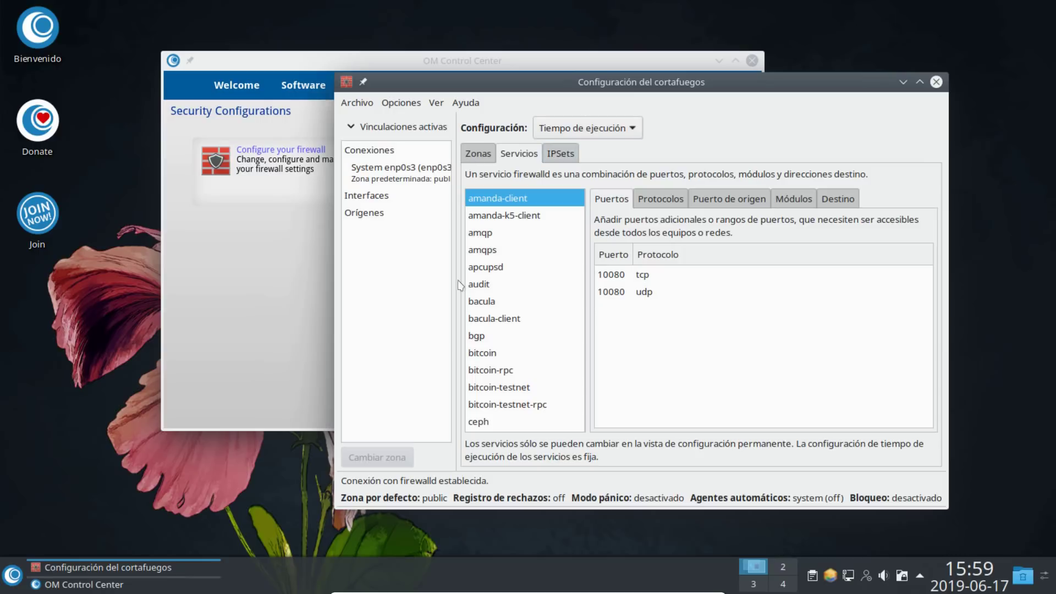
click(561, 153)
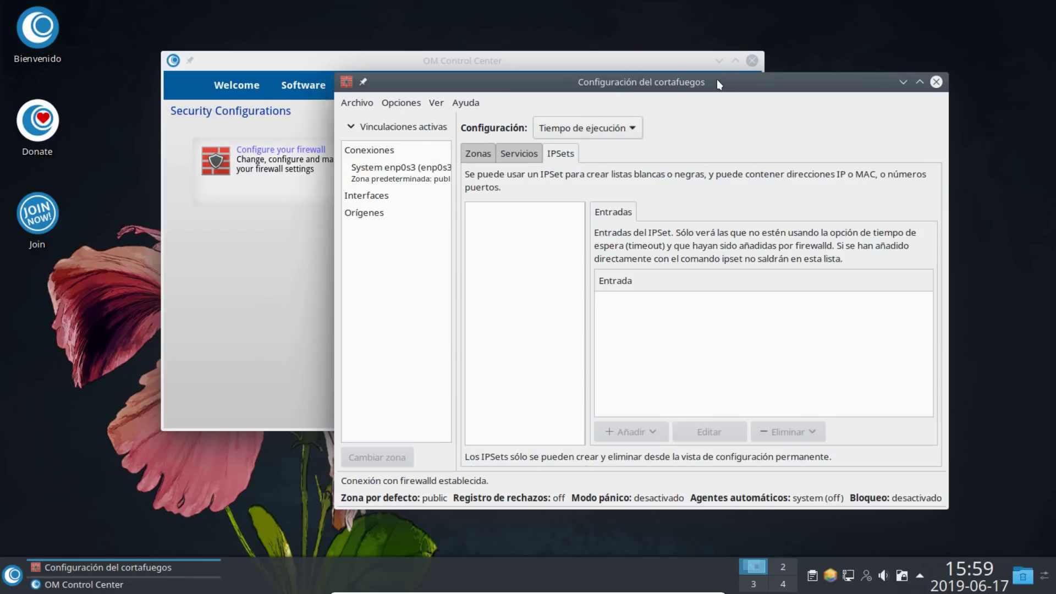
click(936, 82)
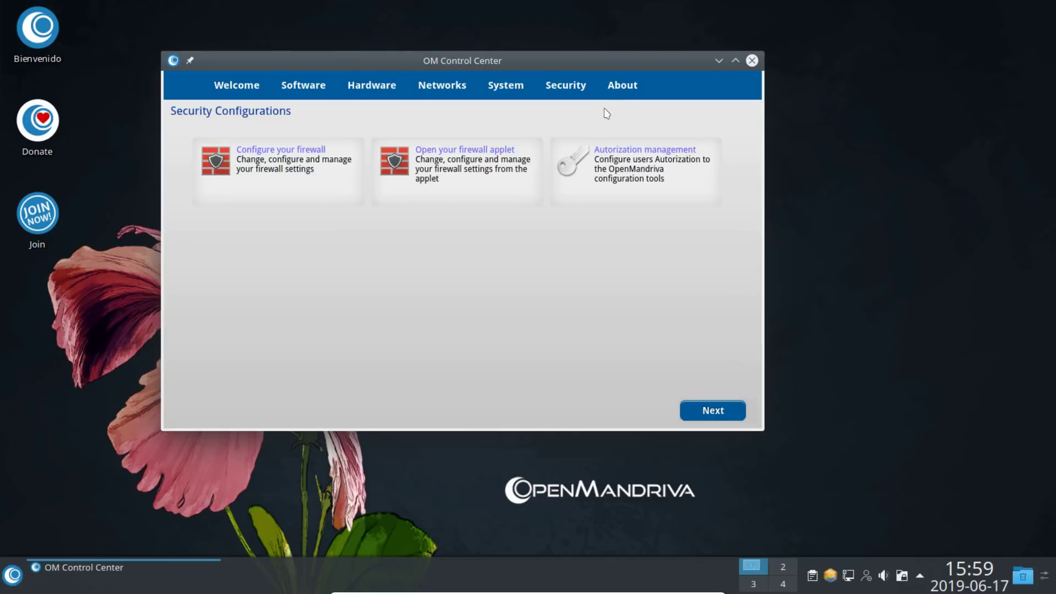
View the Control Center's About page (version 1.0.0), then exit and close its leftover window
click(628, 89)
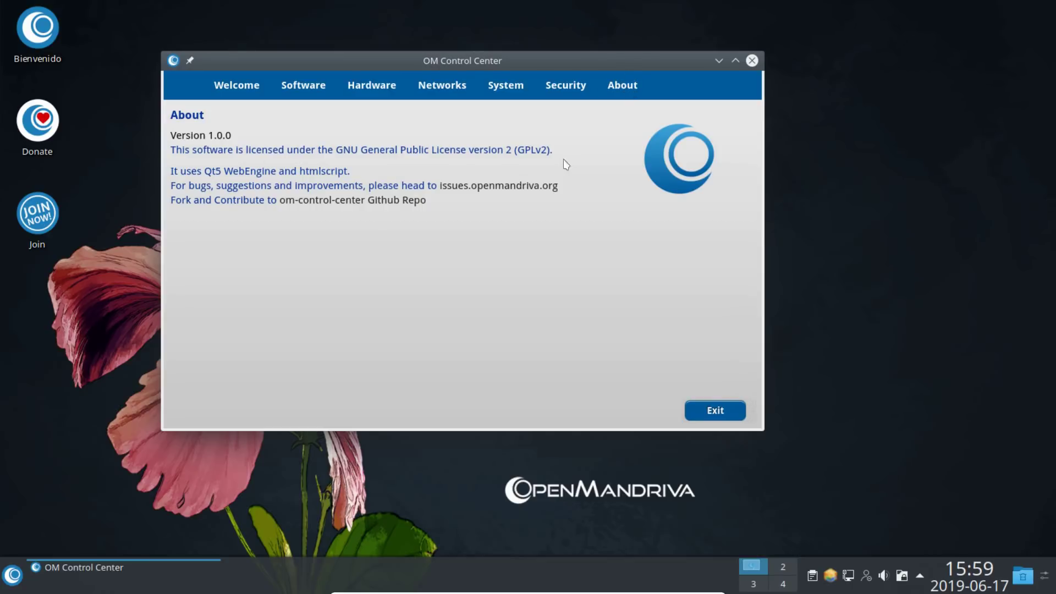
click(721, 414)
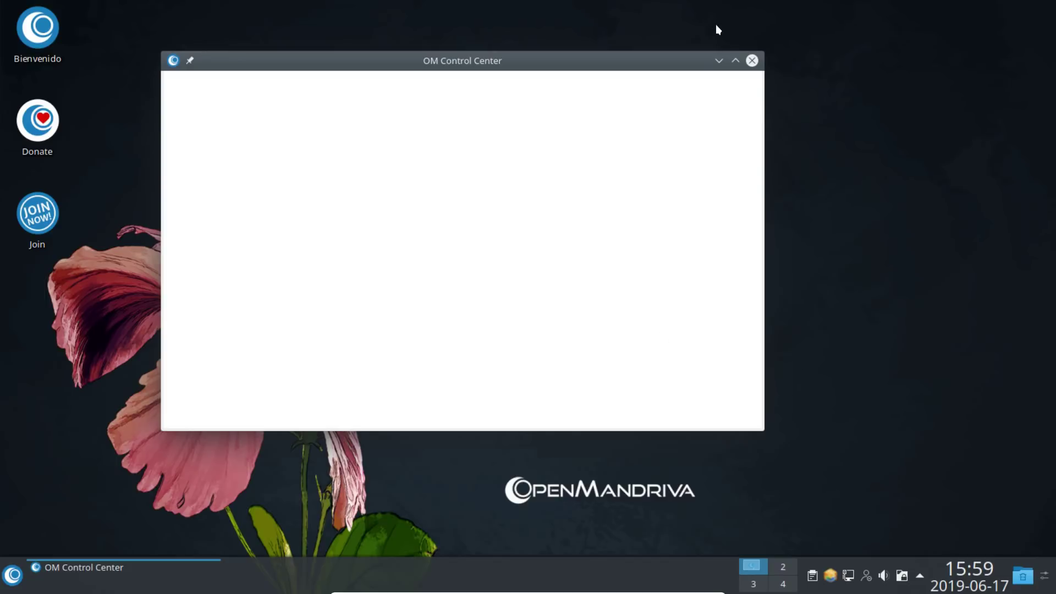
click(752, 61)
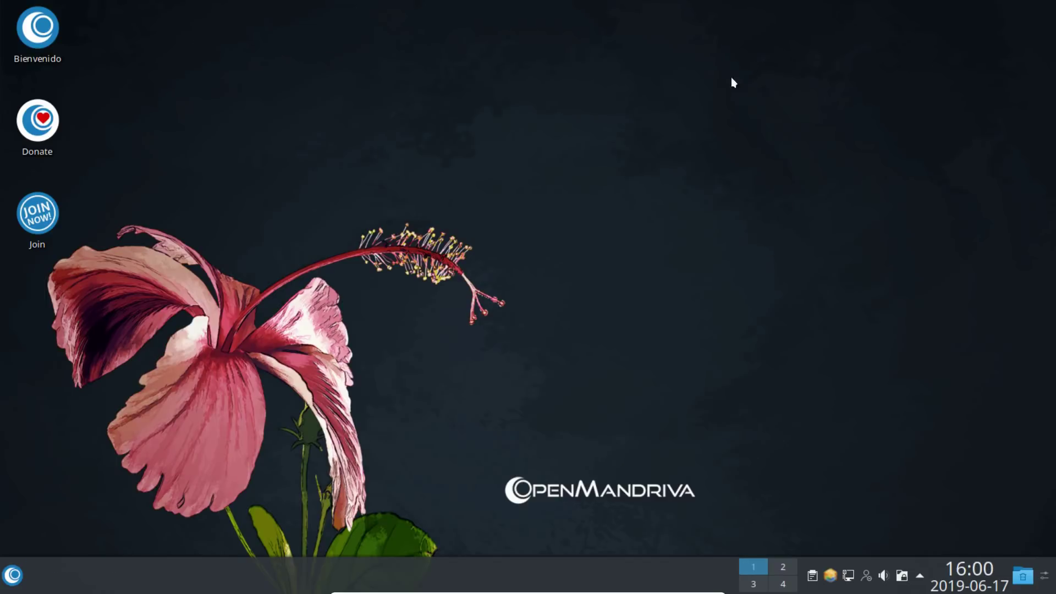
Browse the application menu's Educación, Gráficos, Internet, Oficina and Multimedia categories
click(12, 573)
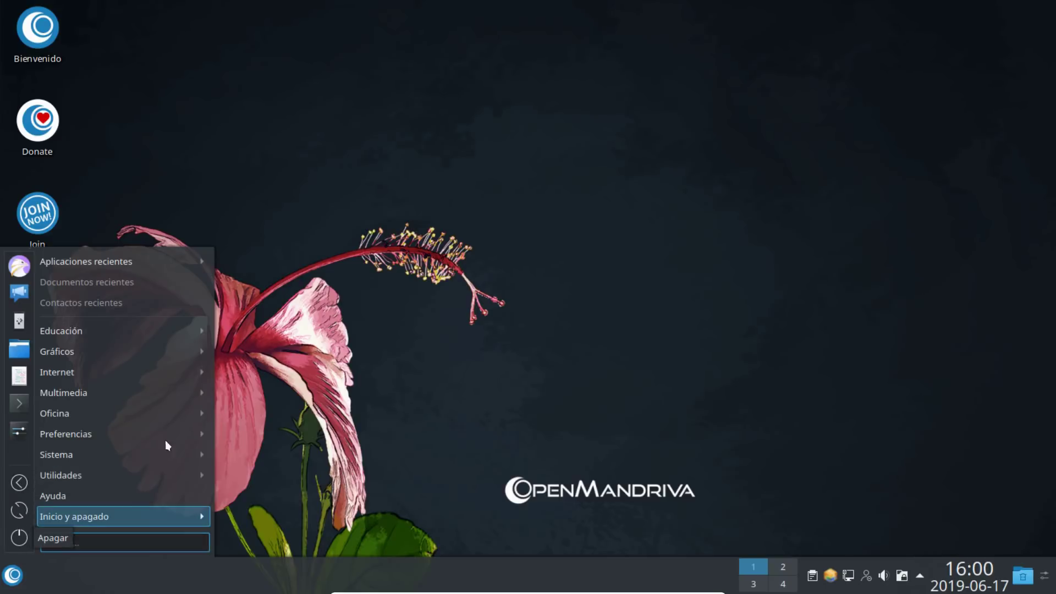
mouse_move(75, 333)
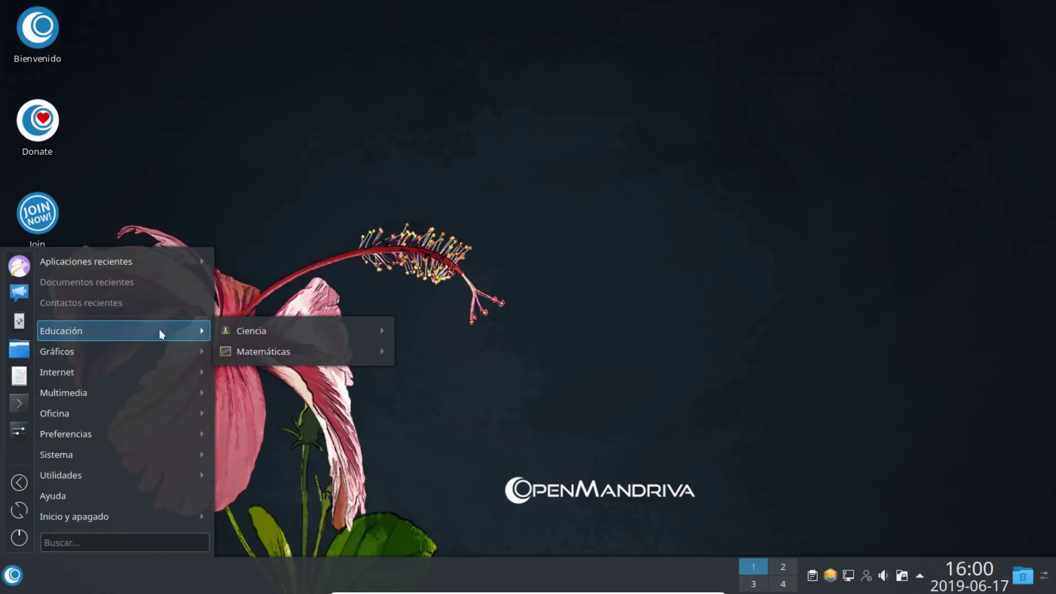
mouse_move(276, 331)
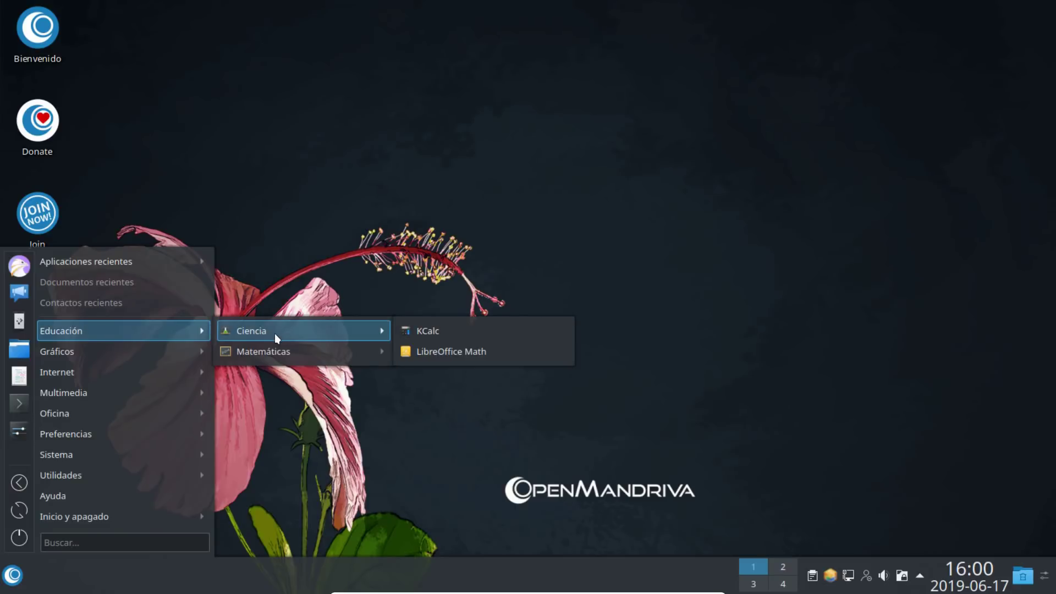
mouse_move(292, 350)
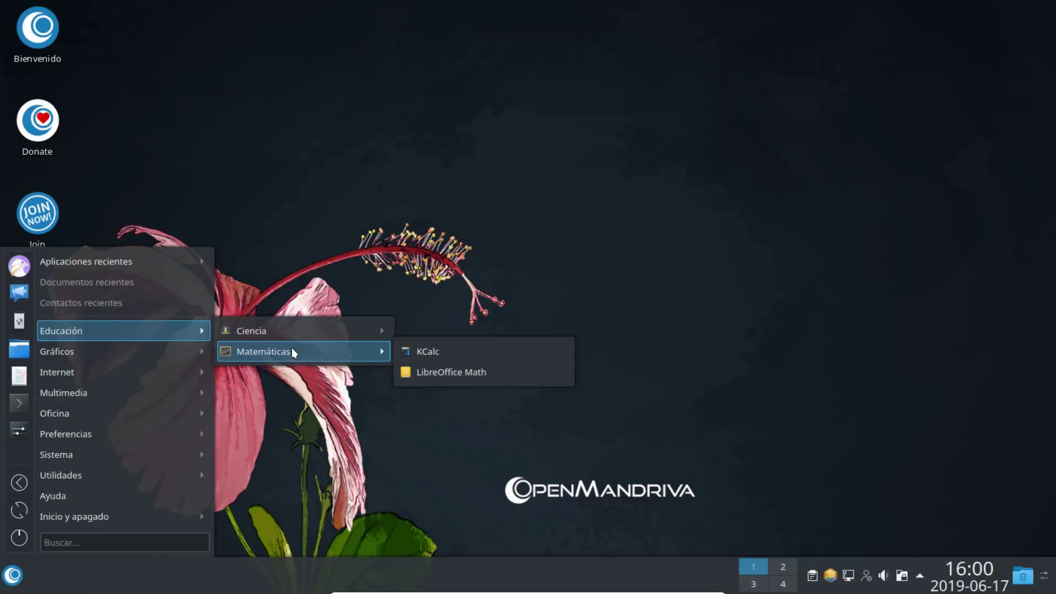
mouse_move(191, 351)
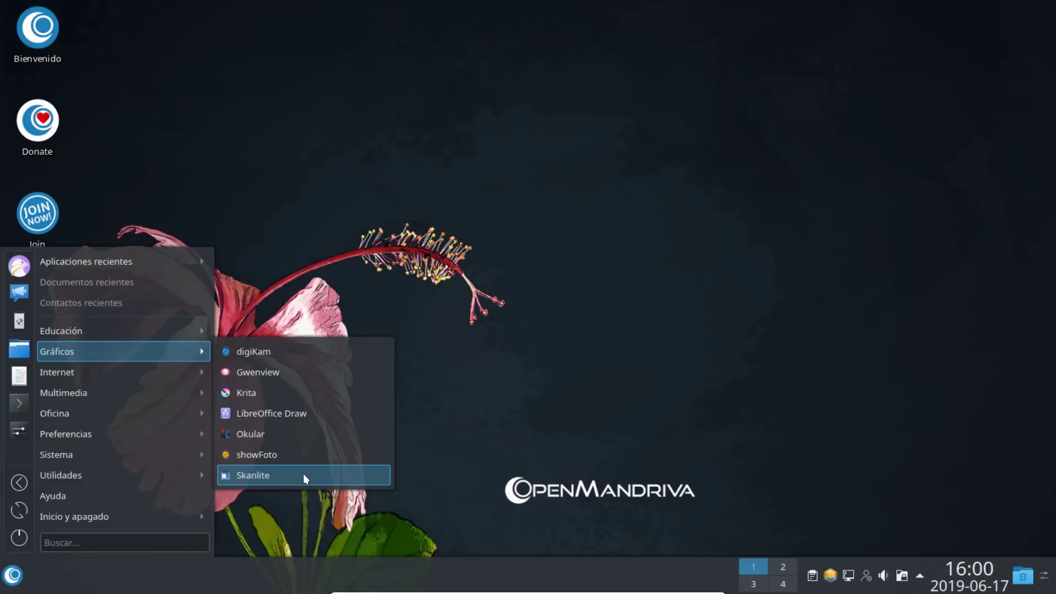
mouse_move(134, 370)
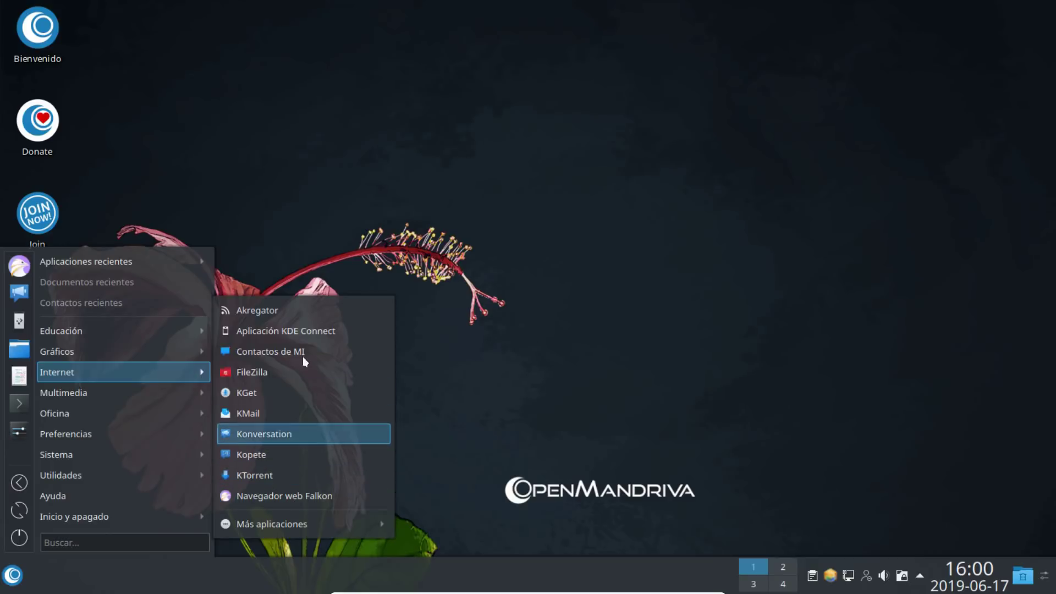
mouse_move(328, 523)
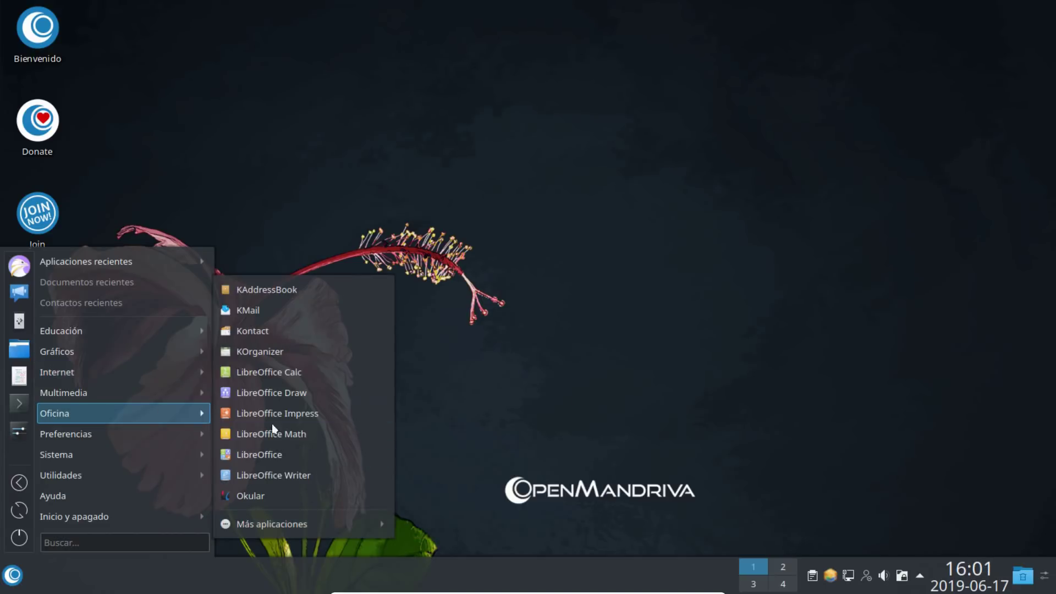
mouse_move(111, 395)
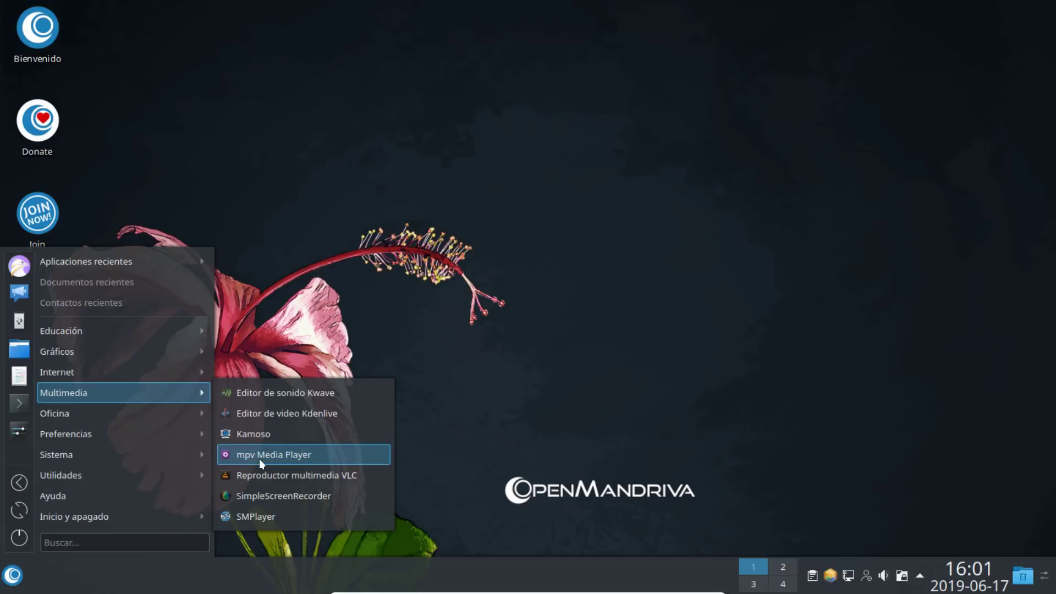
Launch mpv Media Player with no file, move its window to the centre, then close it
click(275, 455)
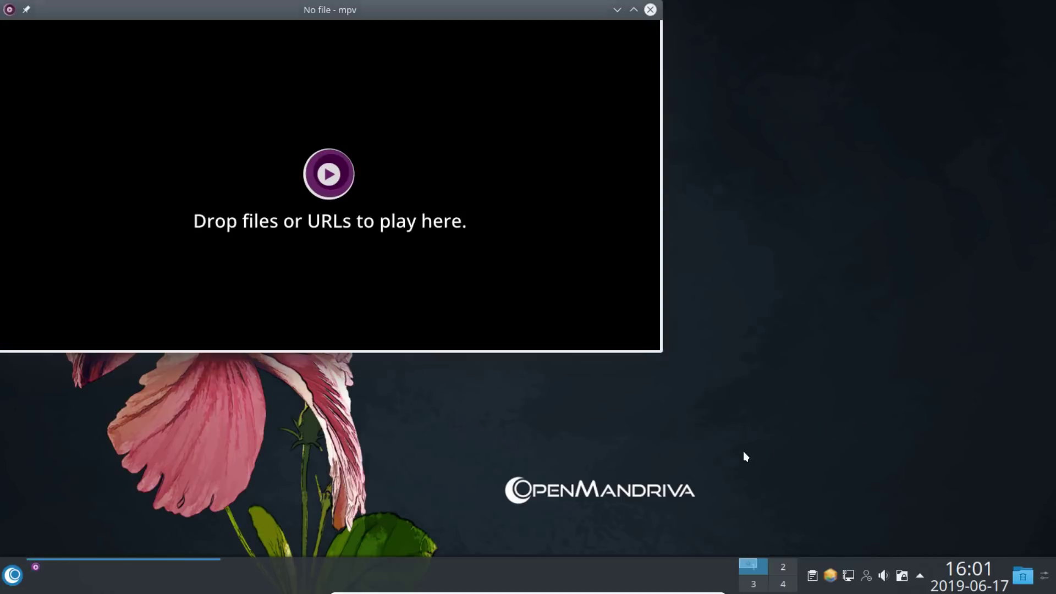
drag(177, 9, 381, 103)
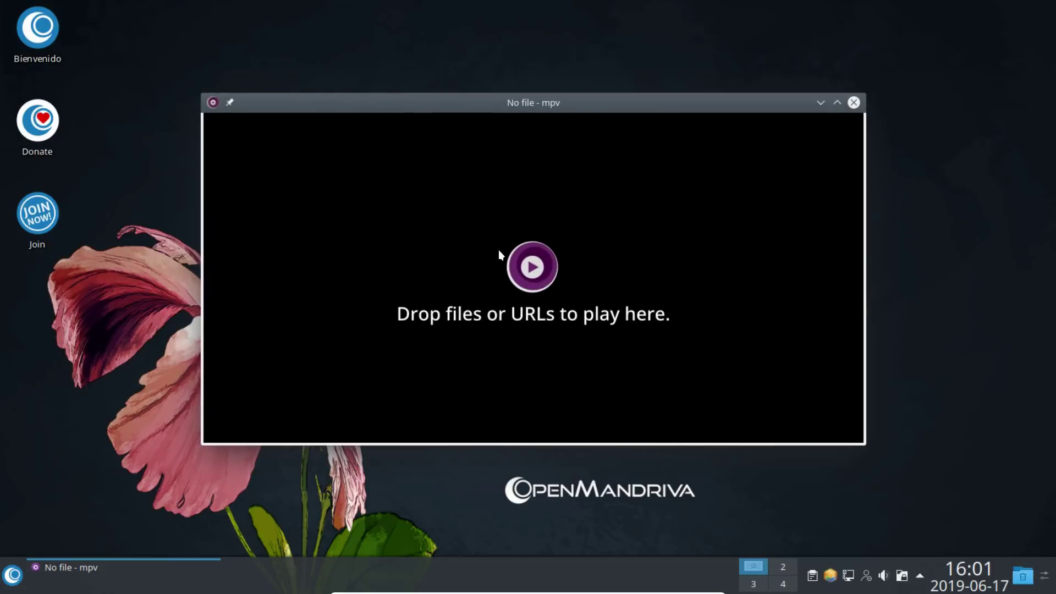
click(854, 103)
Reopen the application menu on the Oficina category listing KMail, LibreOffice and Okular
click(12, 575)
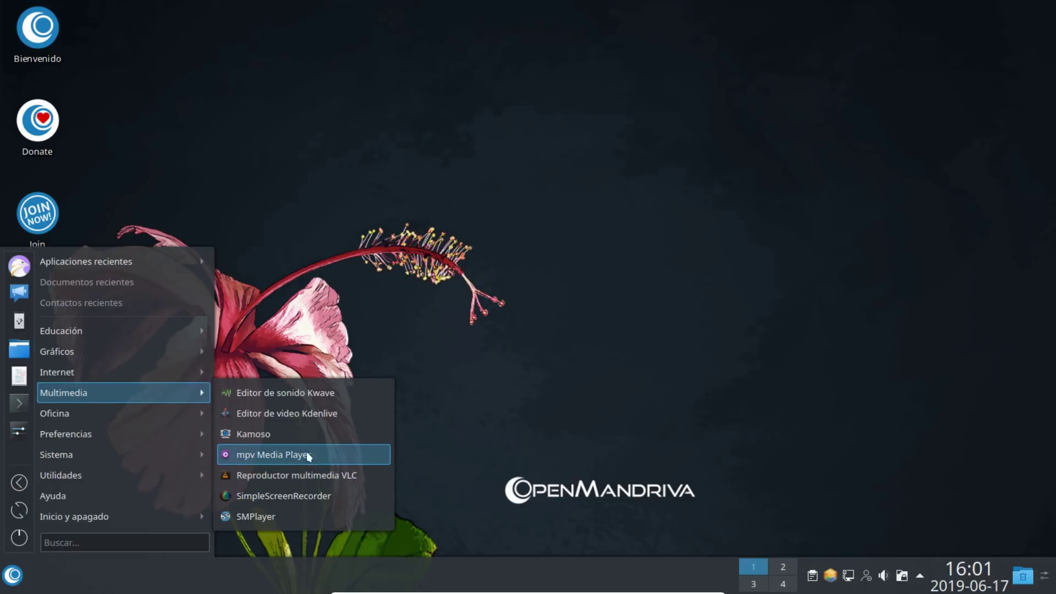
mouse_move(169, 434)
mouse_move(162, 412)
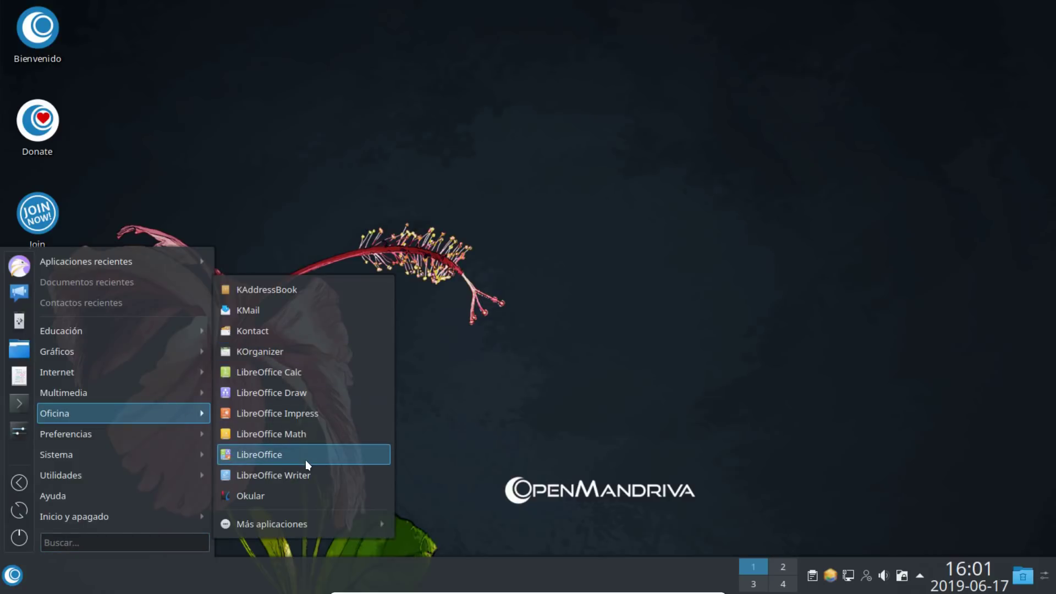
Start LibreOffice Writer, check Acerca de LibreOffice showing version 6.2.4.2.0+, then close Writer
click(300, 474)
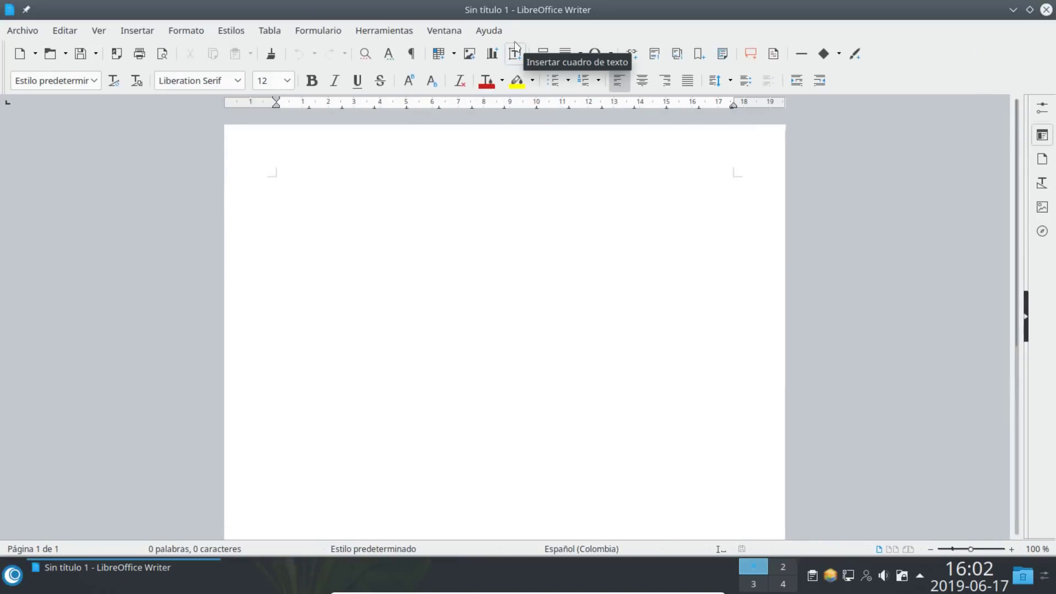
click(498, 29)
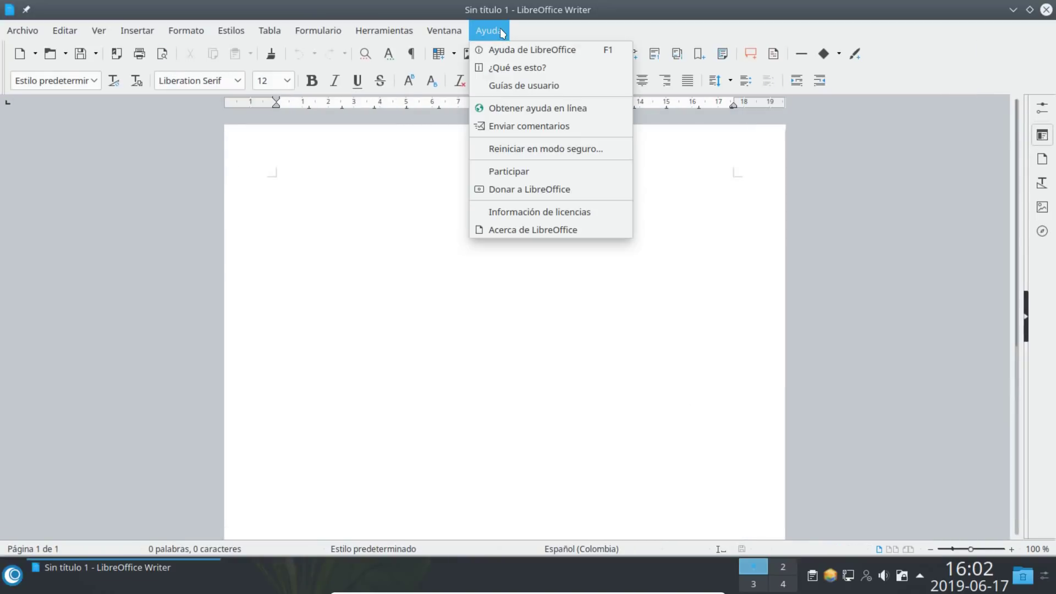
click(561, 230)
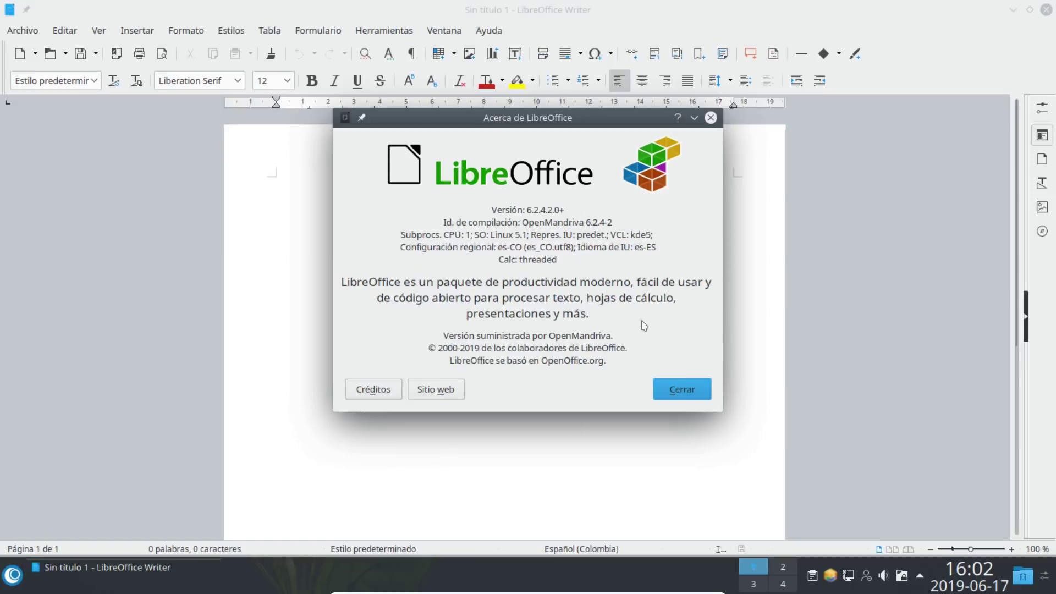
click(683, 390)
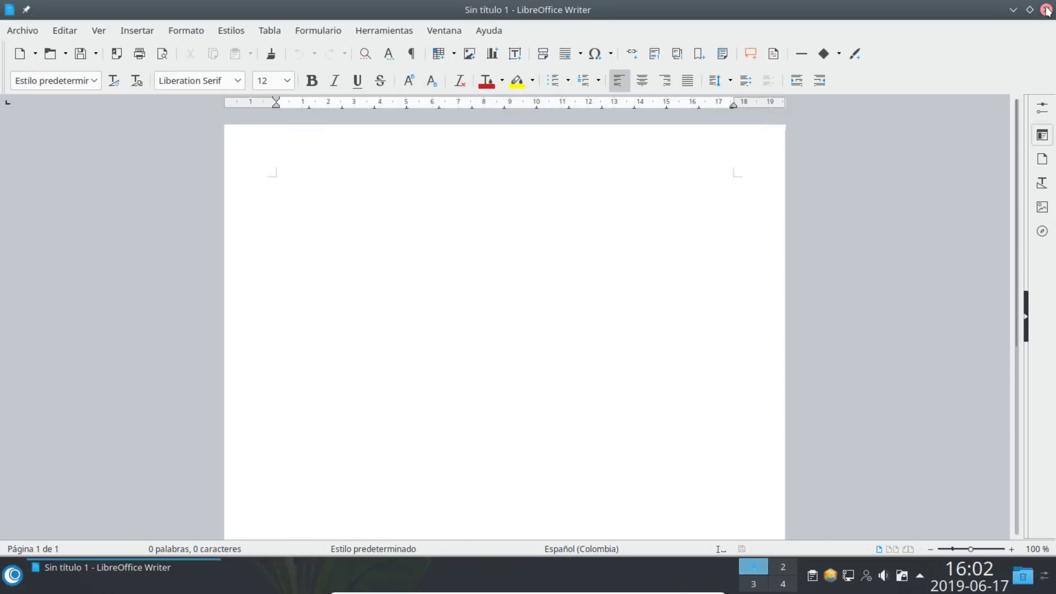
click(1047, 9)
Launch Sistema > Centro de información and enlarge its window showing OpenMandriva Lx 4.0 details
click(3, 587)
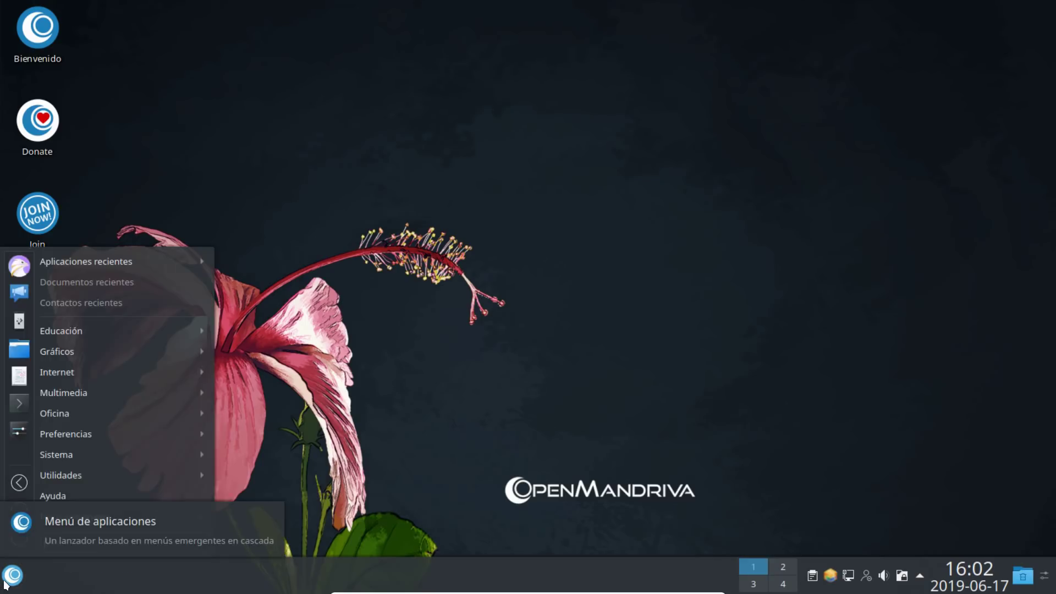
mouse_move(84, 417)
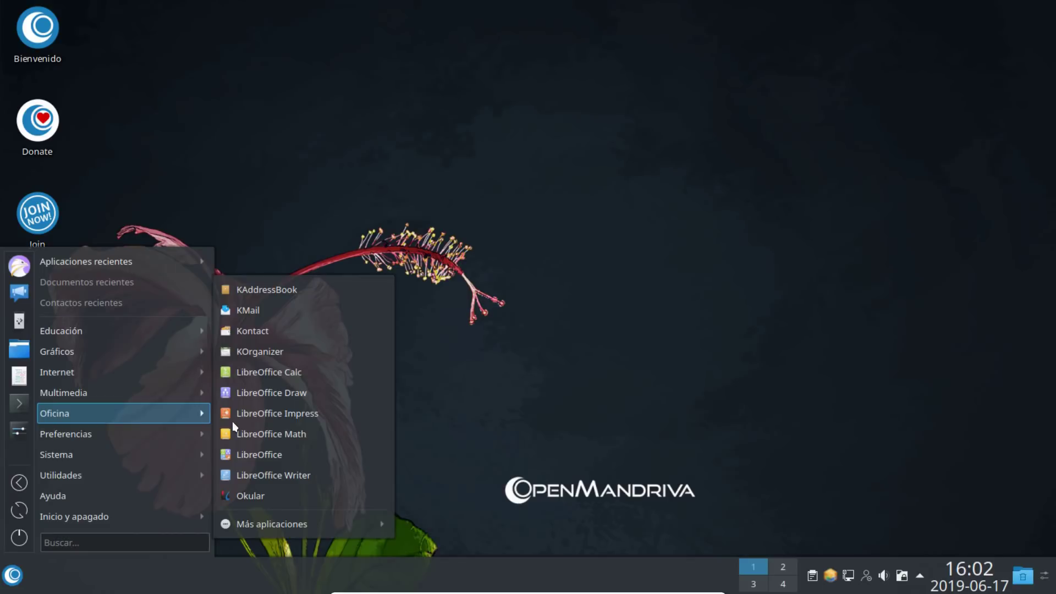
mouse_move(331, 526)
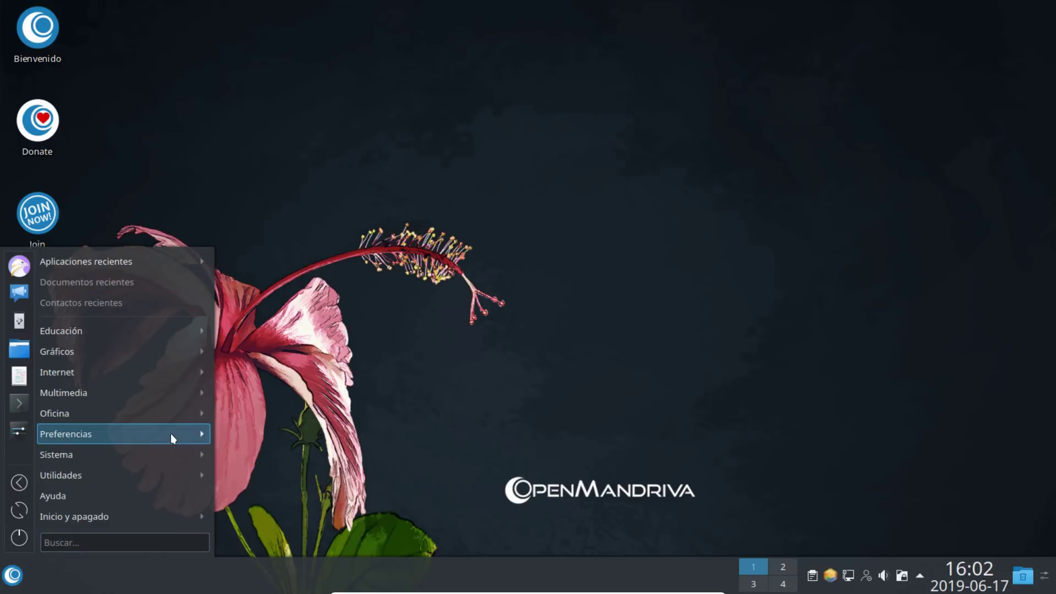
mouse_move(171, 434)
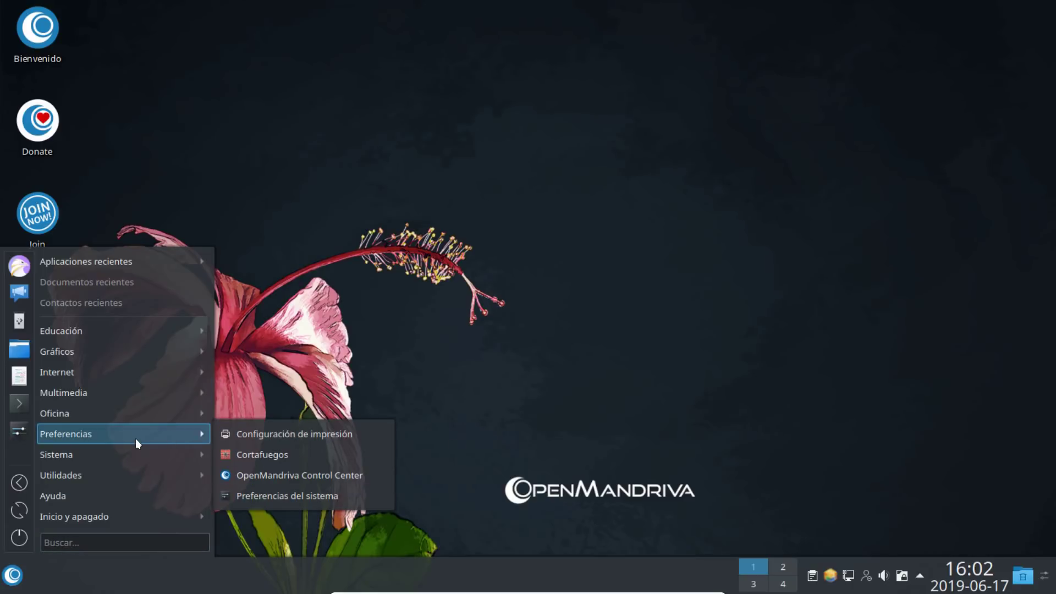
mouse_move(136, 453)
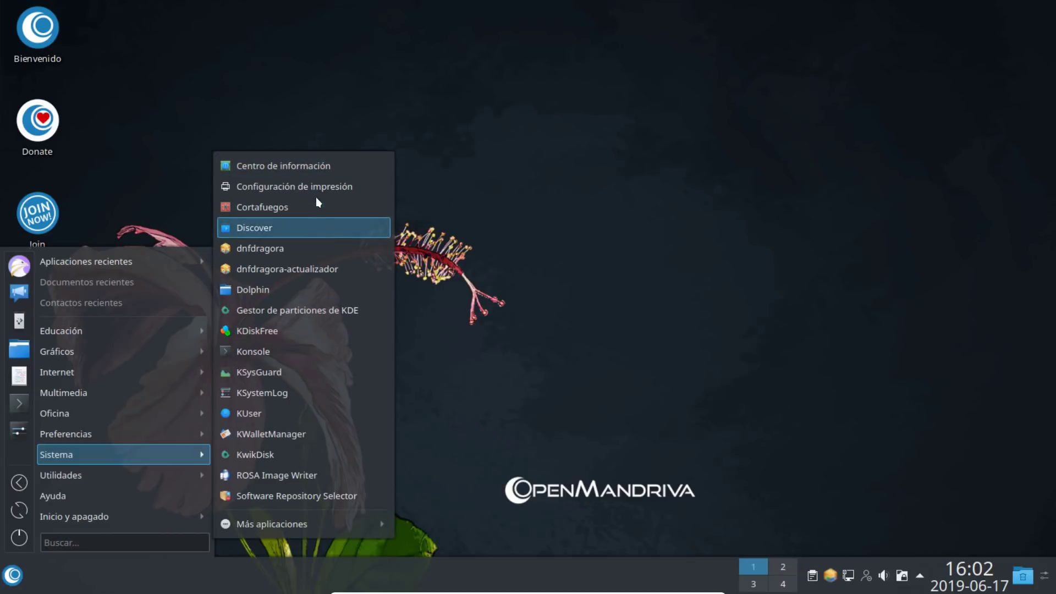
click(318, 169)
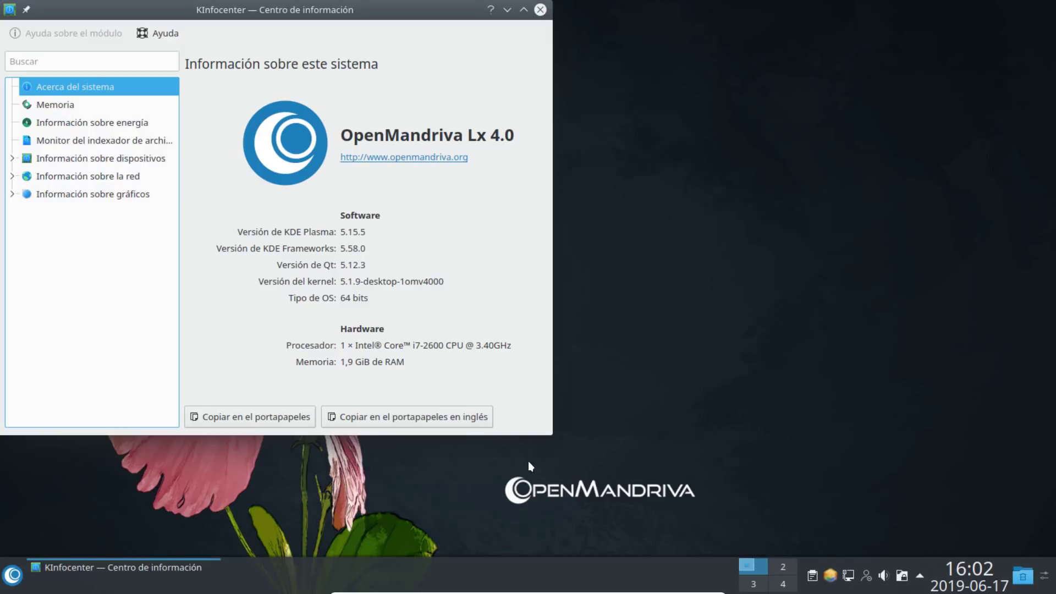
drag(553, 435, 715, 490)
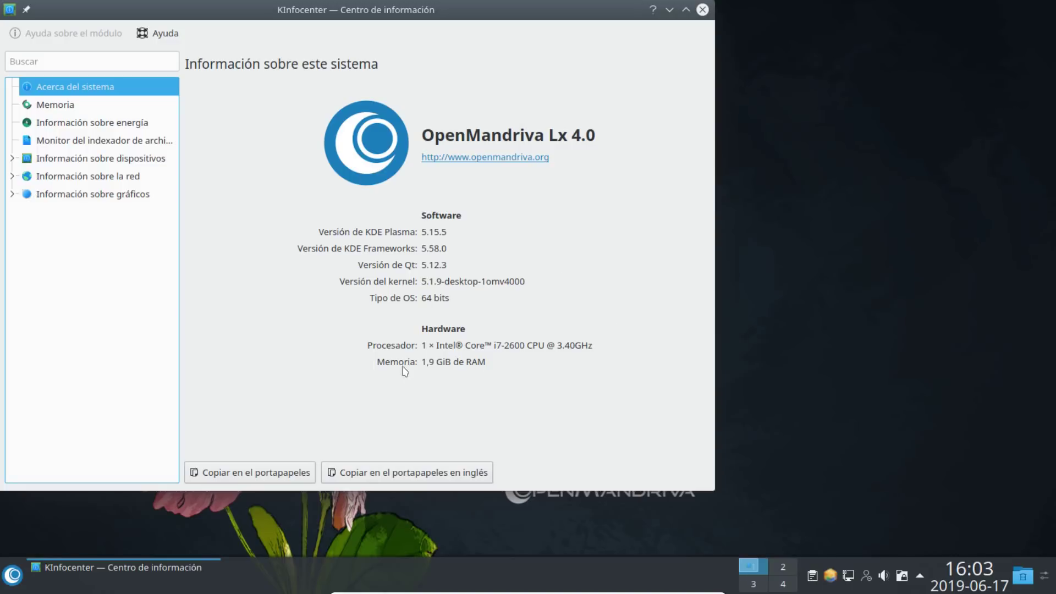
Review KInfocenter's Memoria page (1,95 GiB physical, 2,00 GiB swap), then close KInfocenter
click(94, 105)
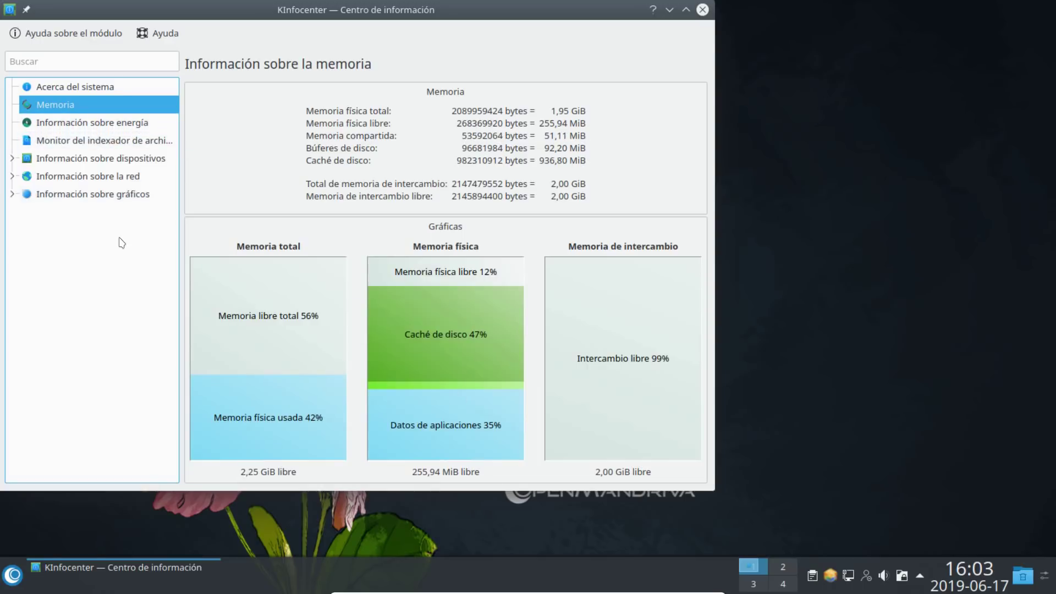
drag(194, 16, 372, 46)
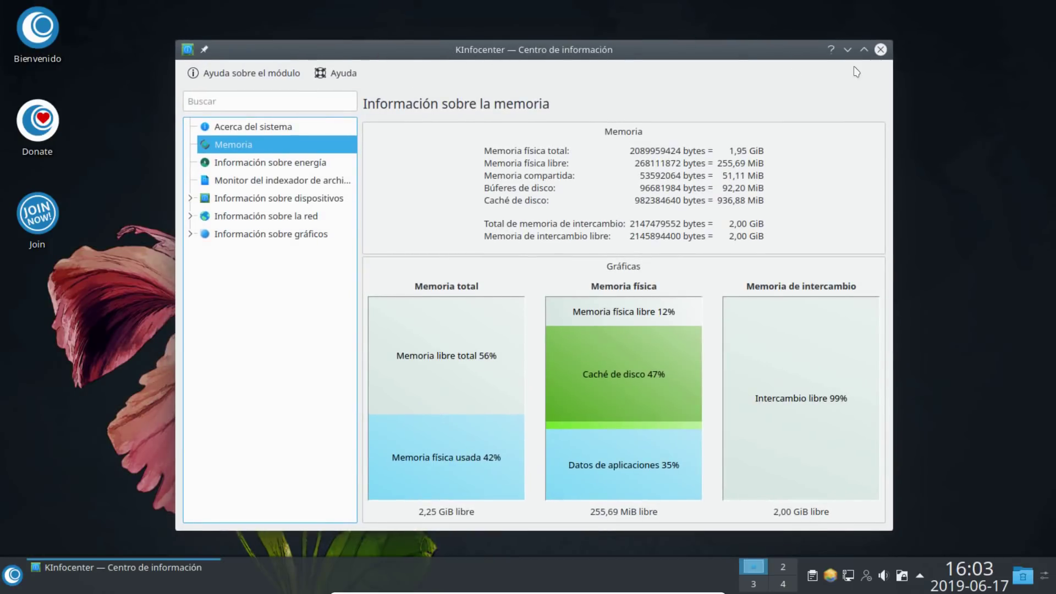
click(881, 50)
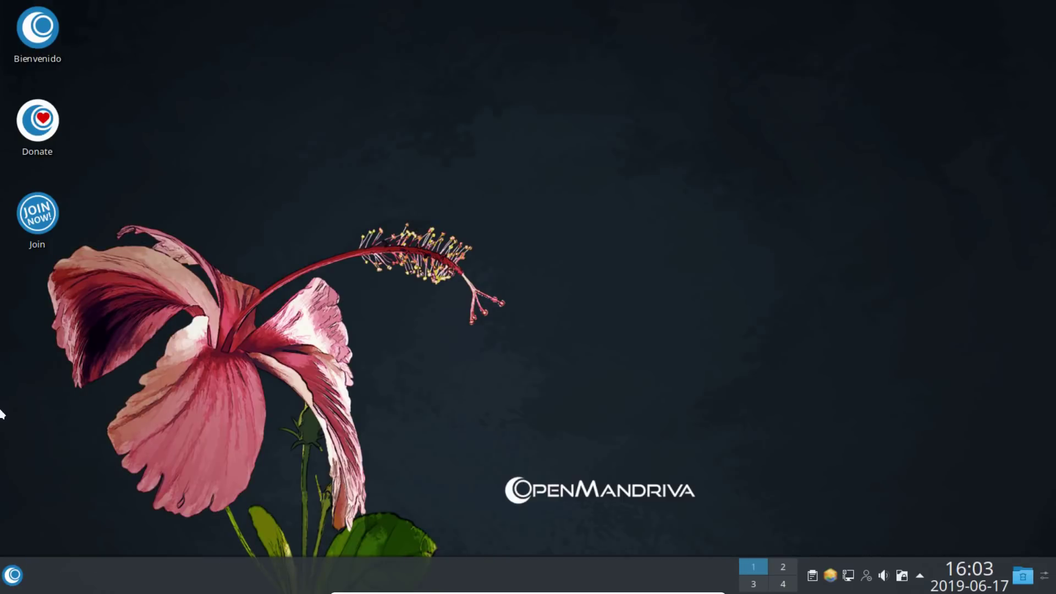
Browse the launcher's Sistema, Más aplicaciones and Utilidades menus (Ark, KCalc, Spectacle), ending on Ayuda
click(8, 575)
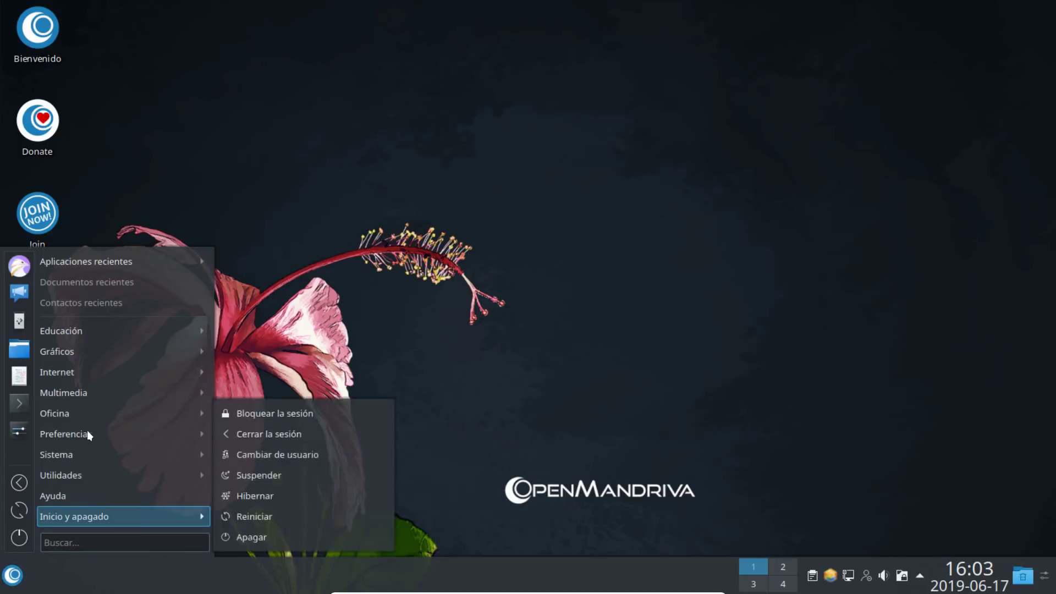
mouse_move(87, 433)
mouse_move(109, 454)
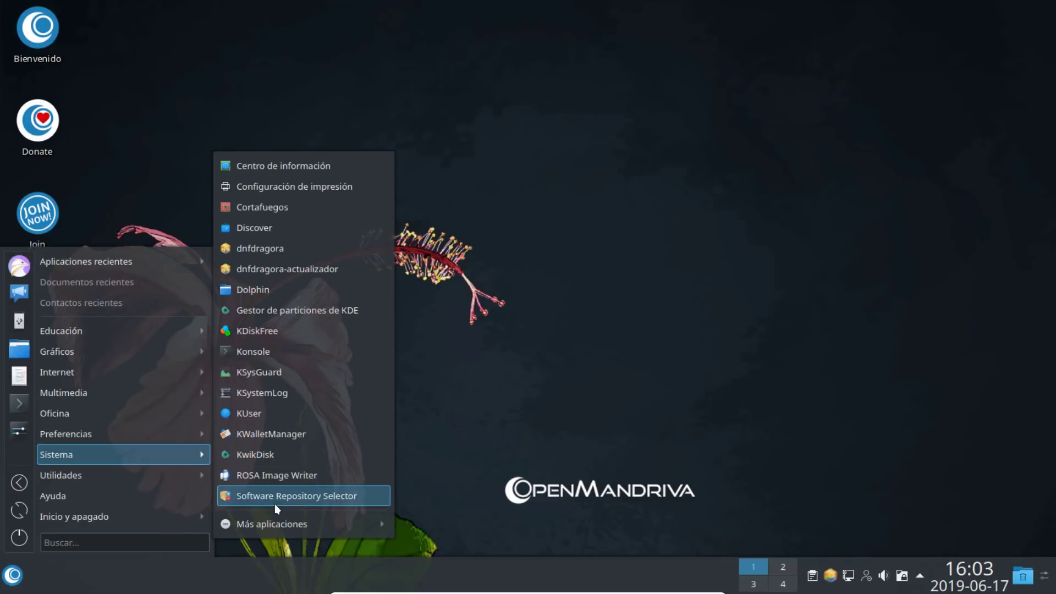
mouse_move(292, 532)
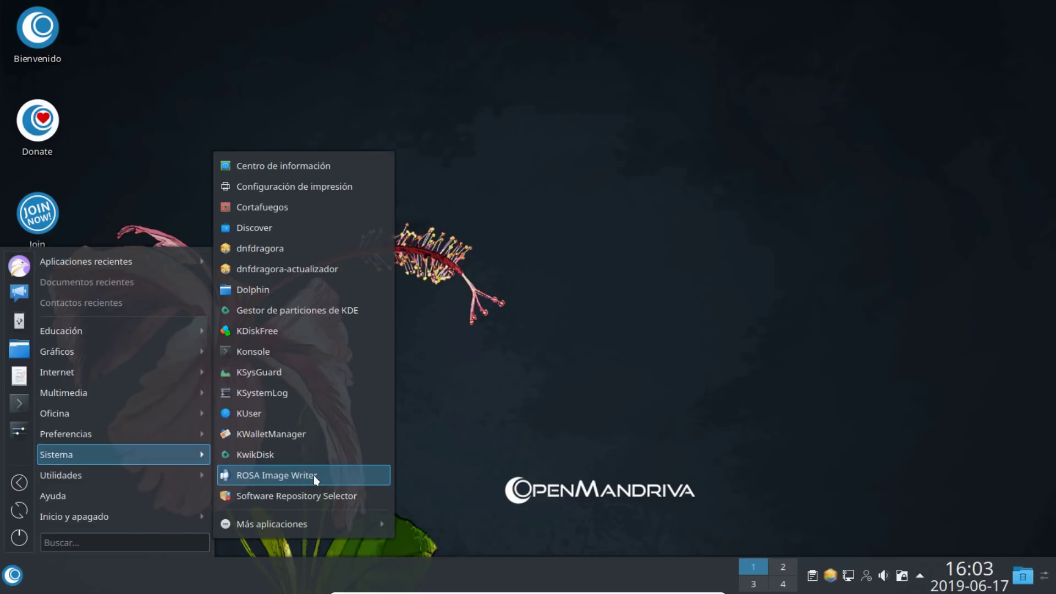
mouse_move(104, 477)
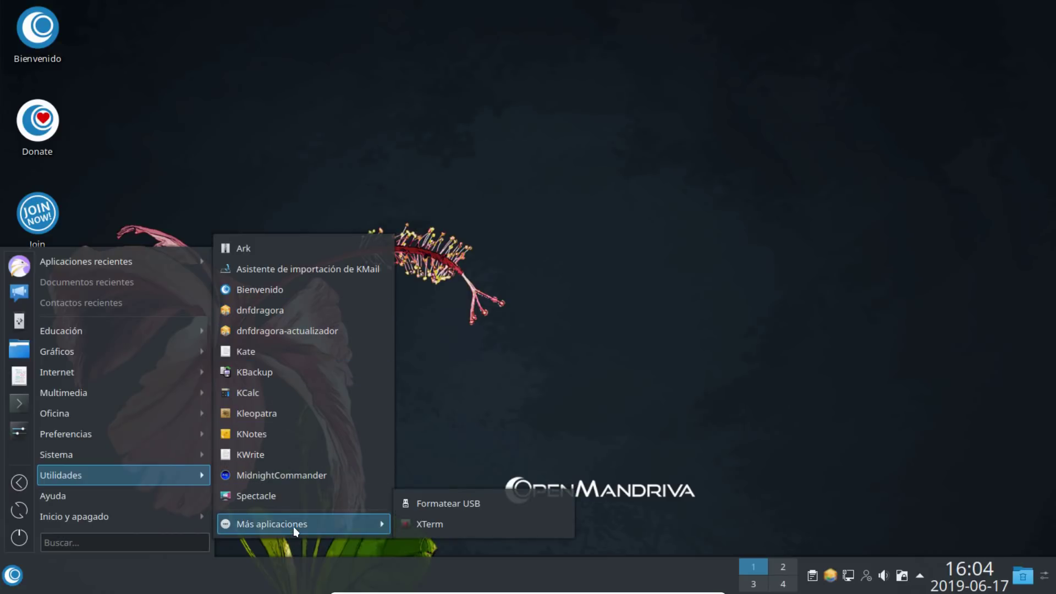
Launch KDE Help Center maximized and browse Manual de Plasma, Ayuda en línea and Manuales de las aplicaciones
click(97, 496)
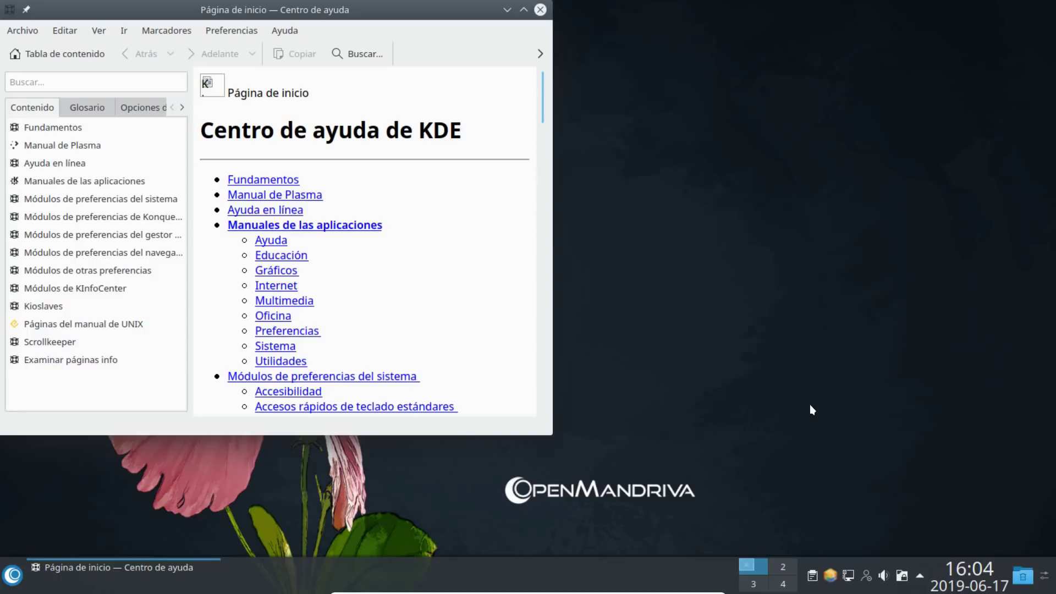
click(524, 10)
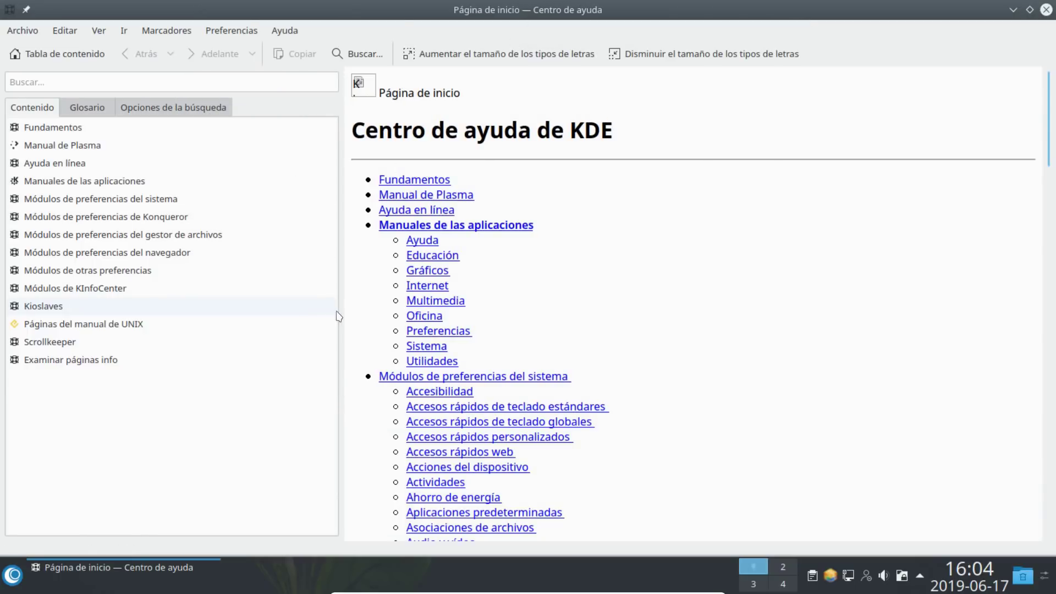
click(56, 147)
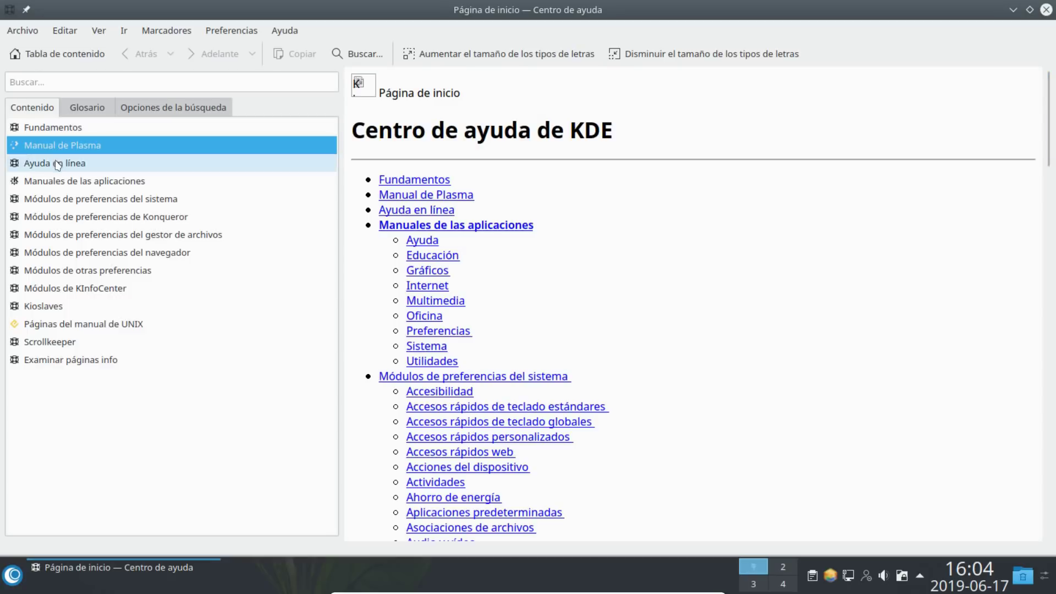
click(50, 163)
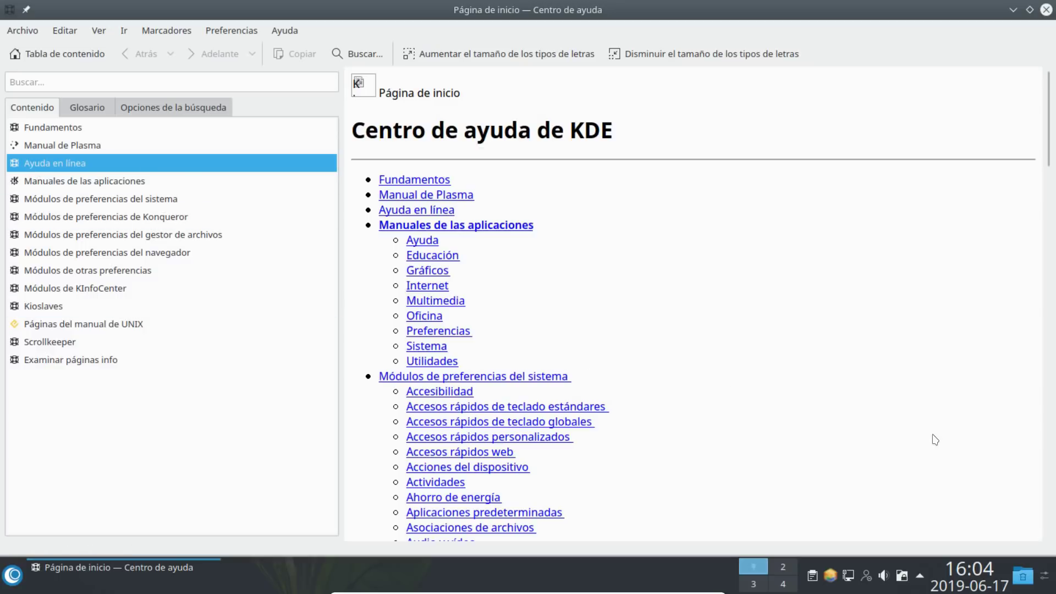
scroll(726, 434, down, 10)
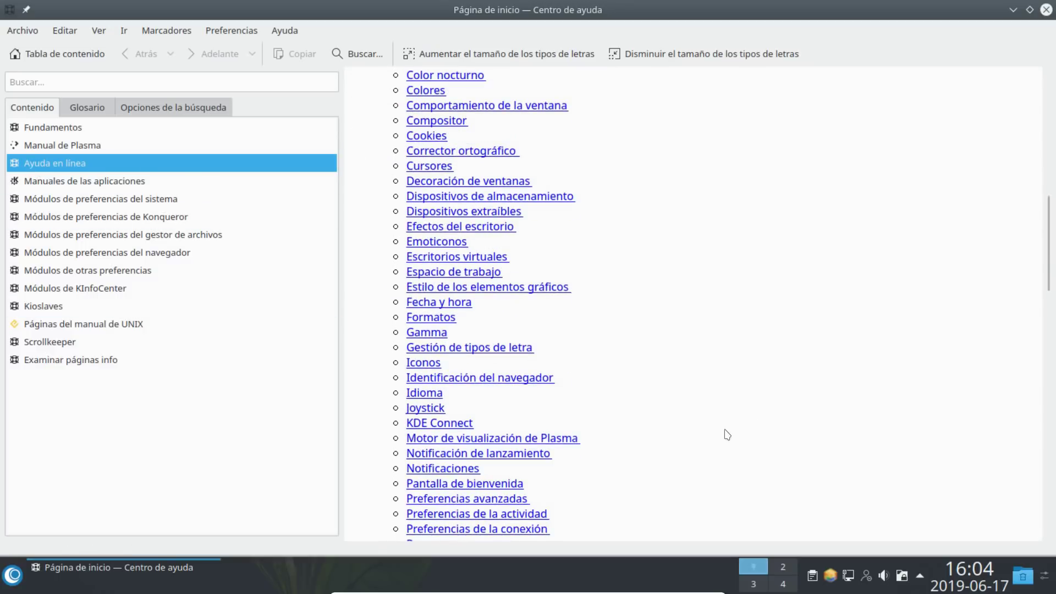
click(65, 181)
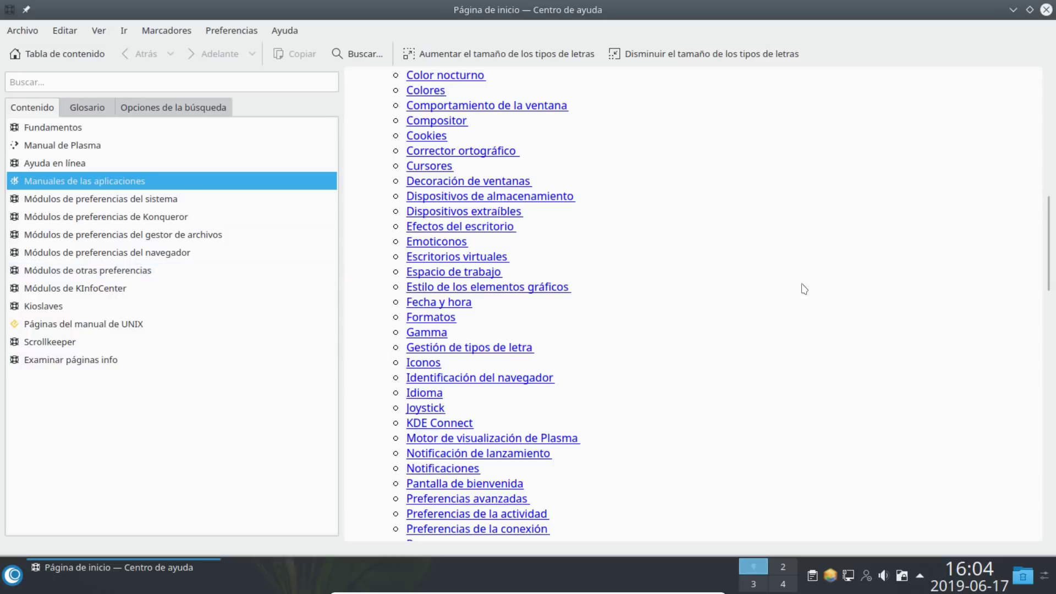
Go through Kioslaves to the UNIX manual's (1) Órdenes del usuario index
click(50, 309)
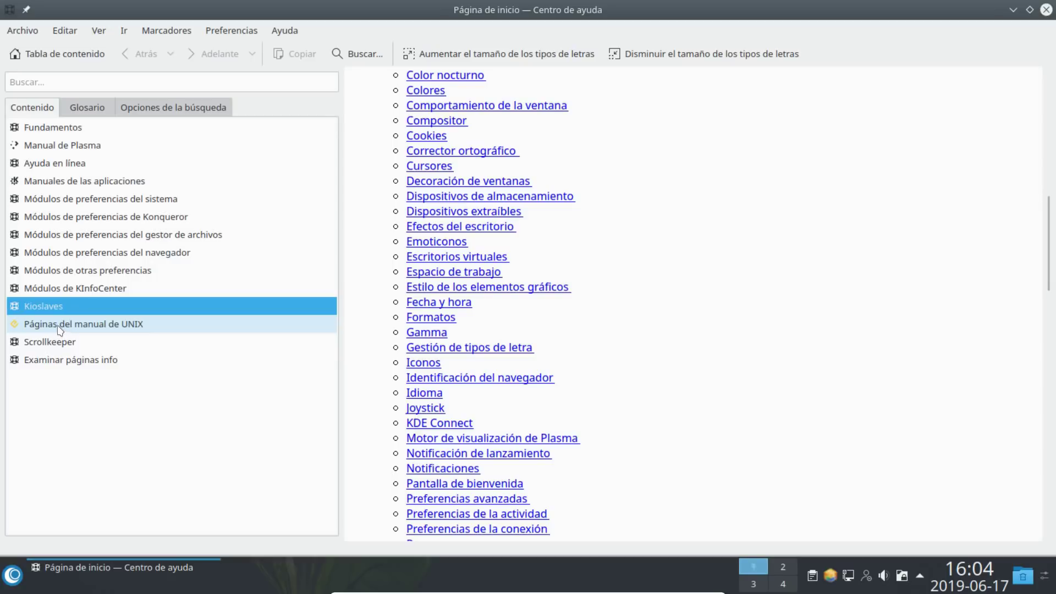
click(60, 329)
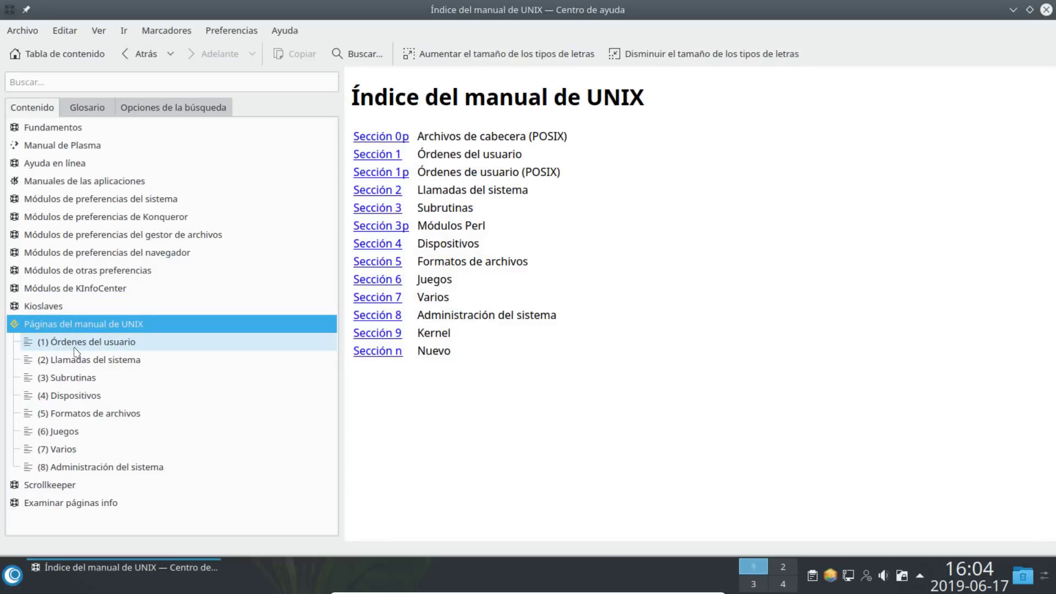
click(76, 347)
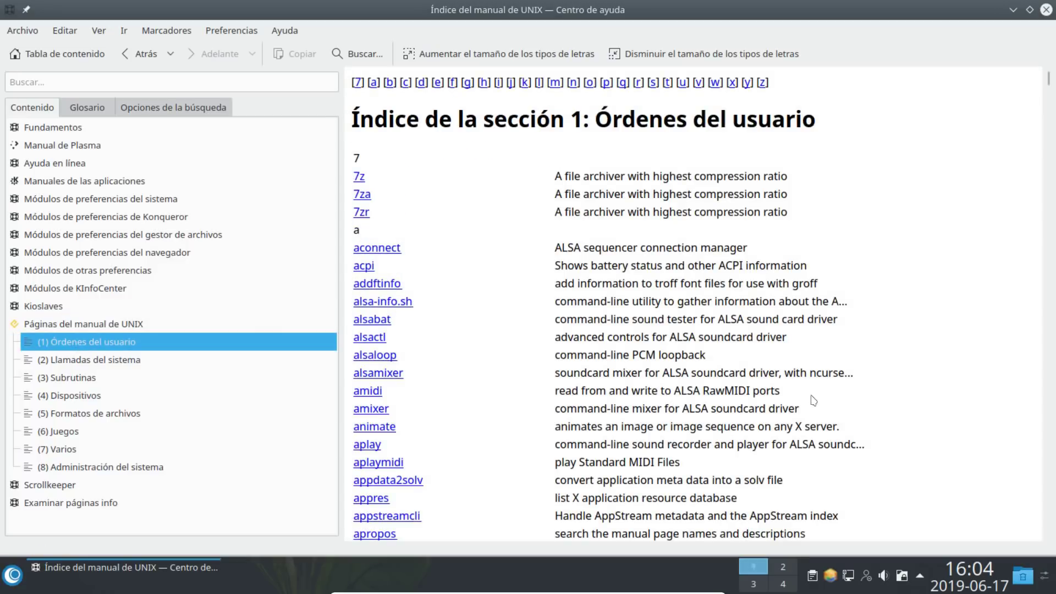
scroll(699, 435, down, 3)
Close Help Center, view the launcher's Inicio y apagado session options, then dismiss the menu
click(1047, 10)
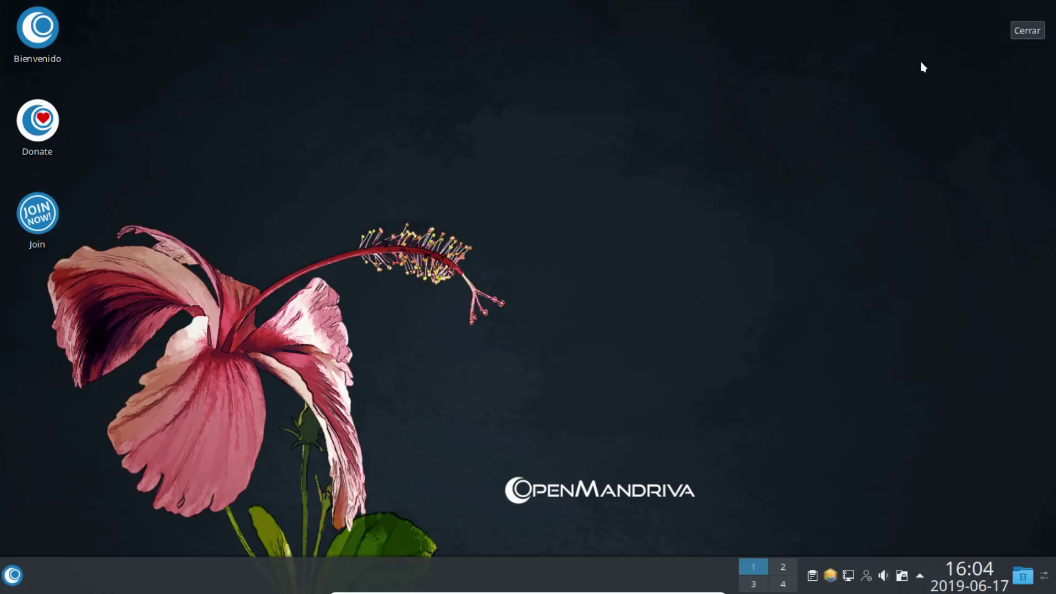
click(14, 575)
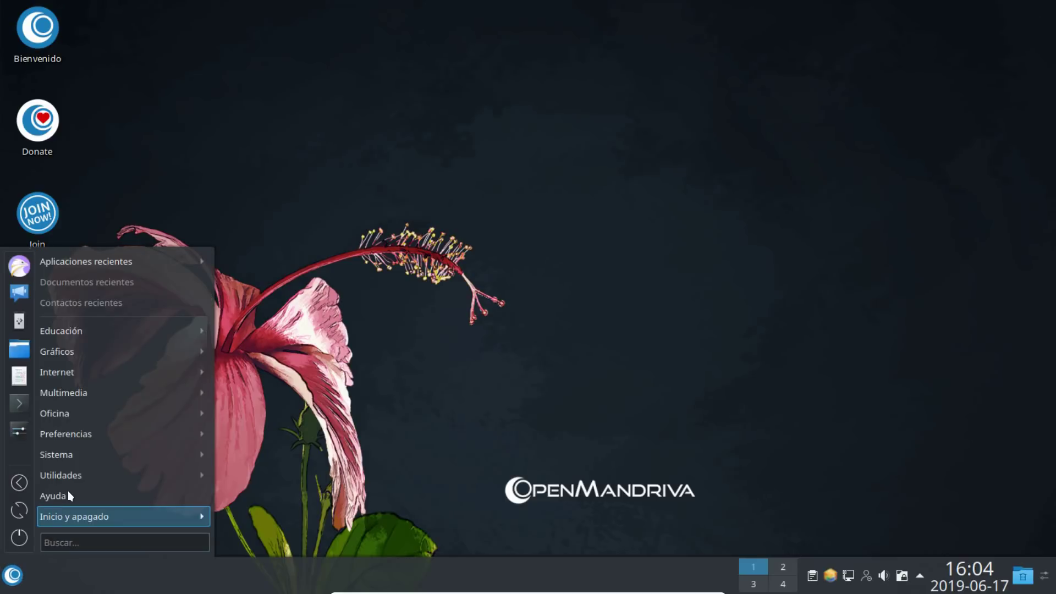
mouse_move(108, 519)
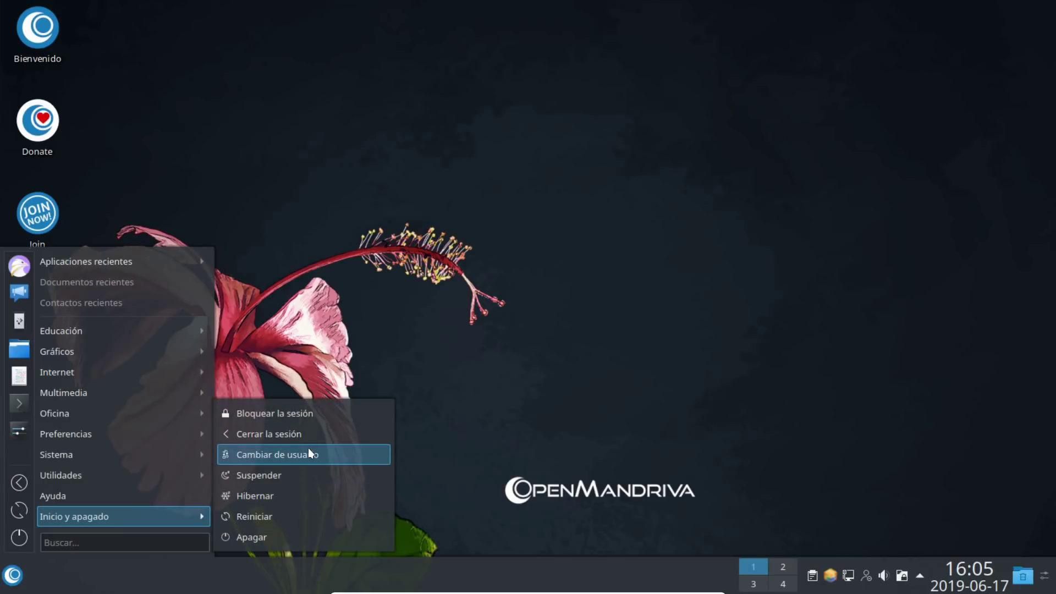
click(536, 75)
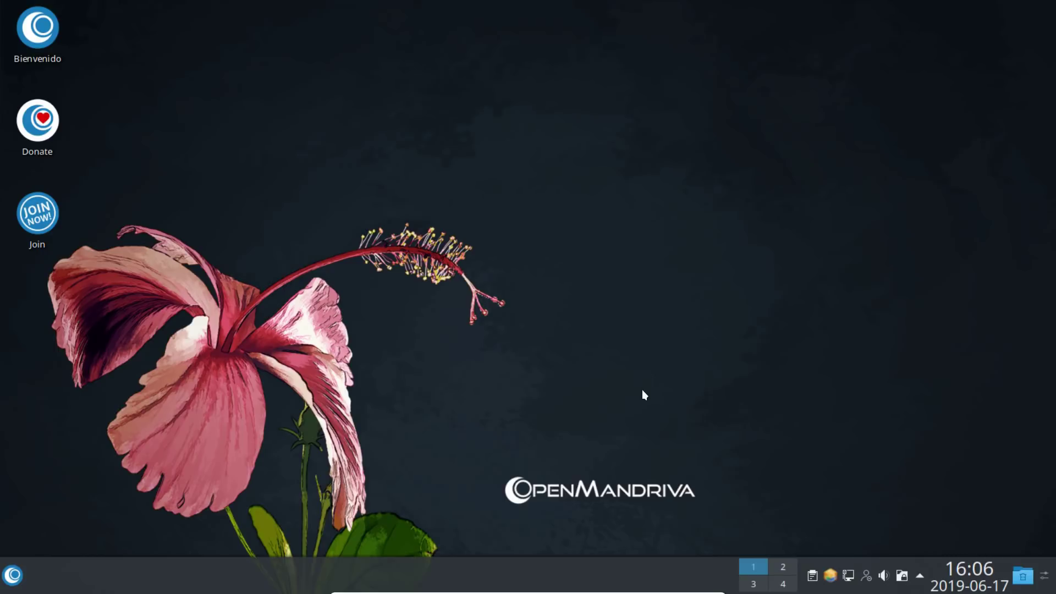
Exit VirtualBox full-screen mode with Right Ctrl+F so the VM shows in a window
key(ctrl+f)
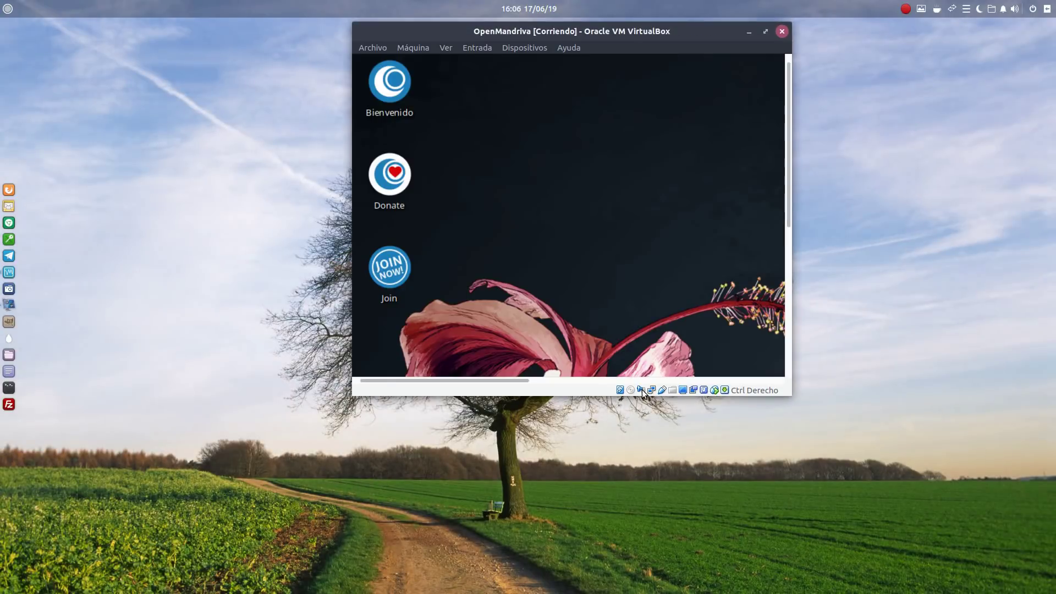